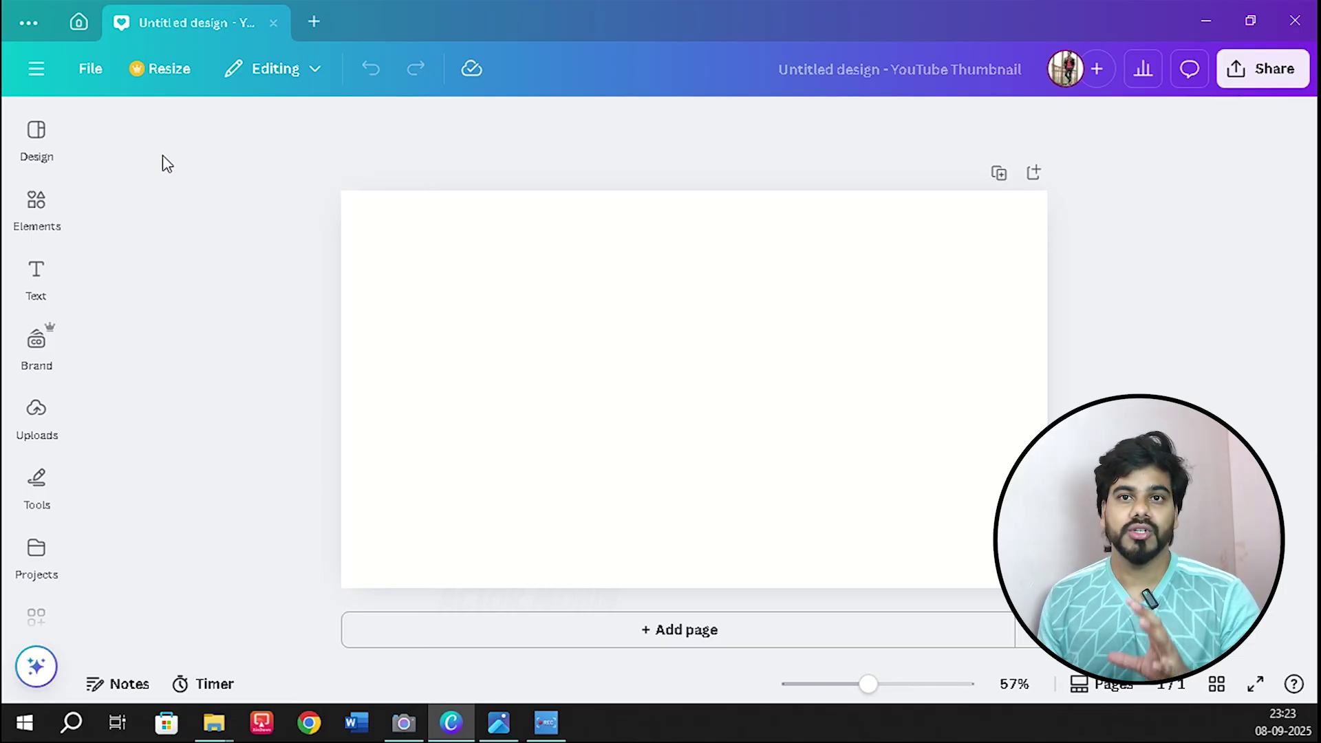
Apply the recently used Astronomy space talk podcast template to the blank YouTube thumbnail.
click(38, 138)
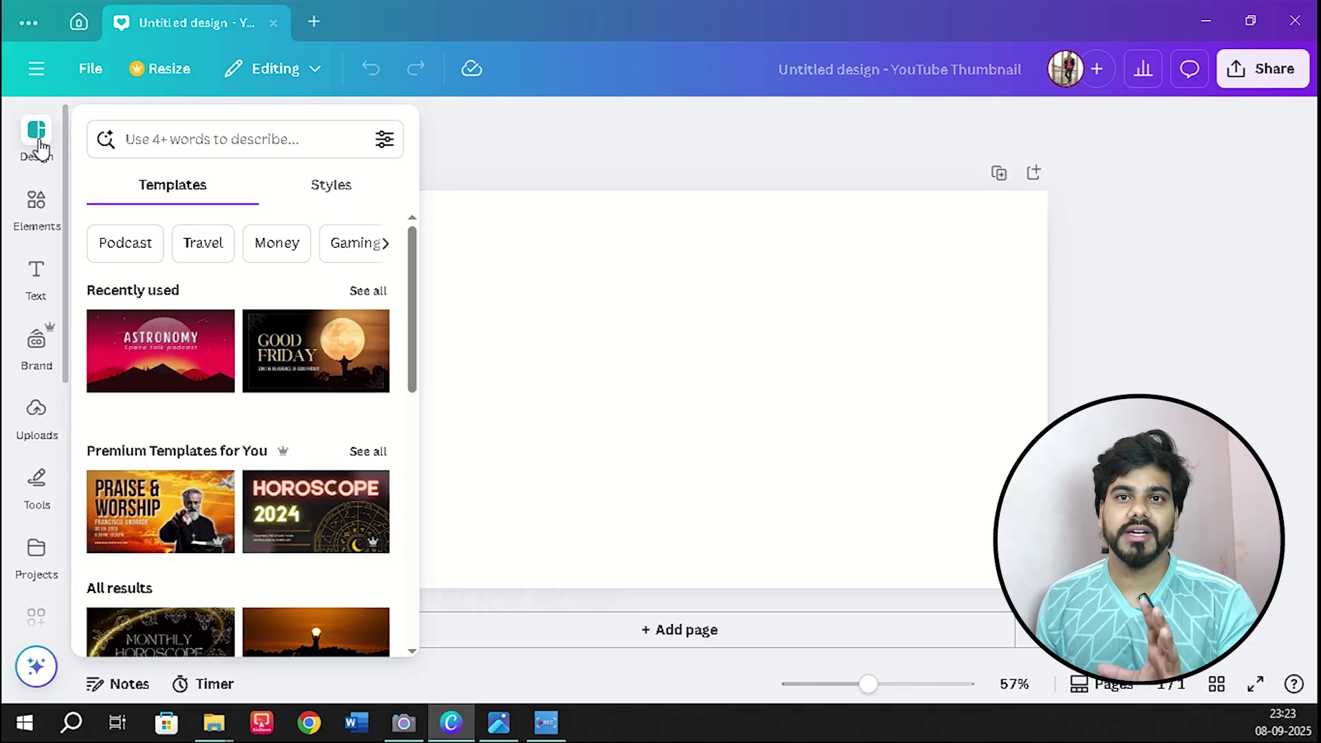
click(36, 131)
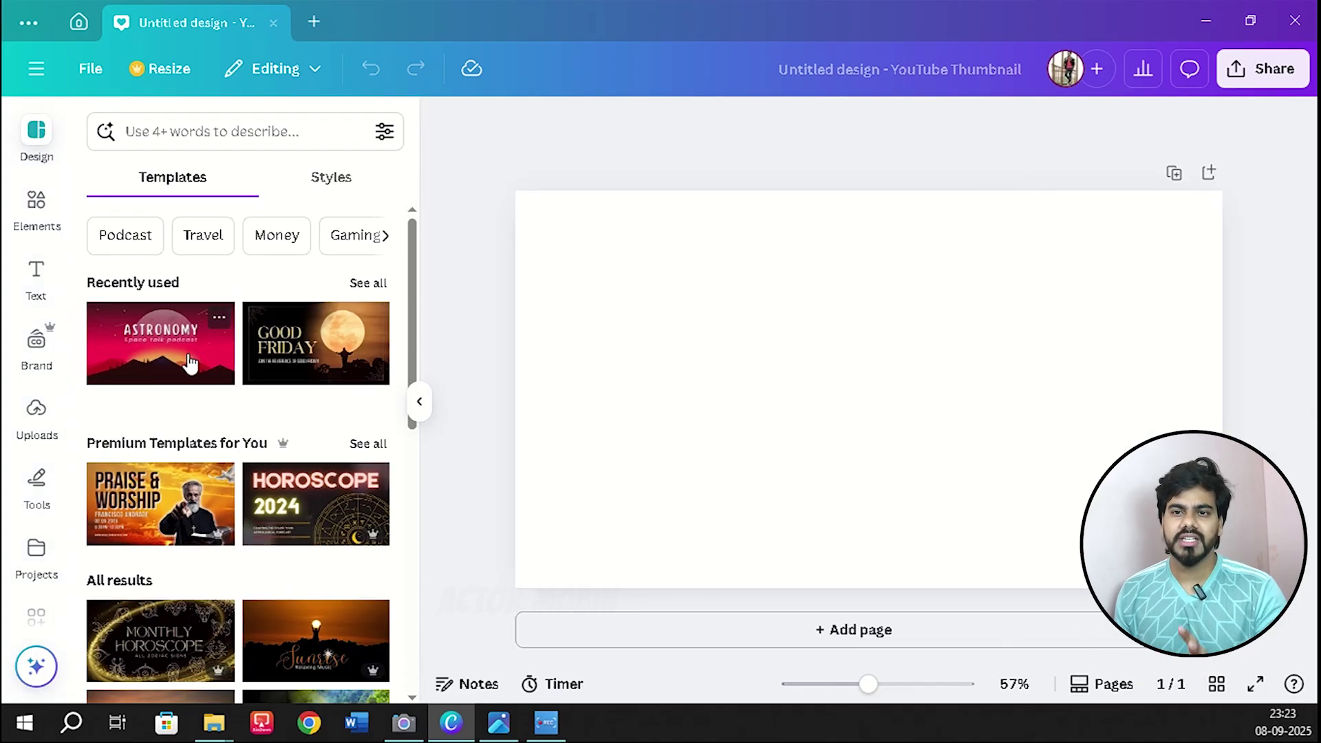
click(165, 353)
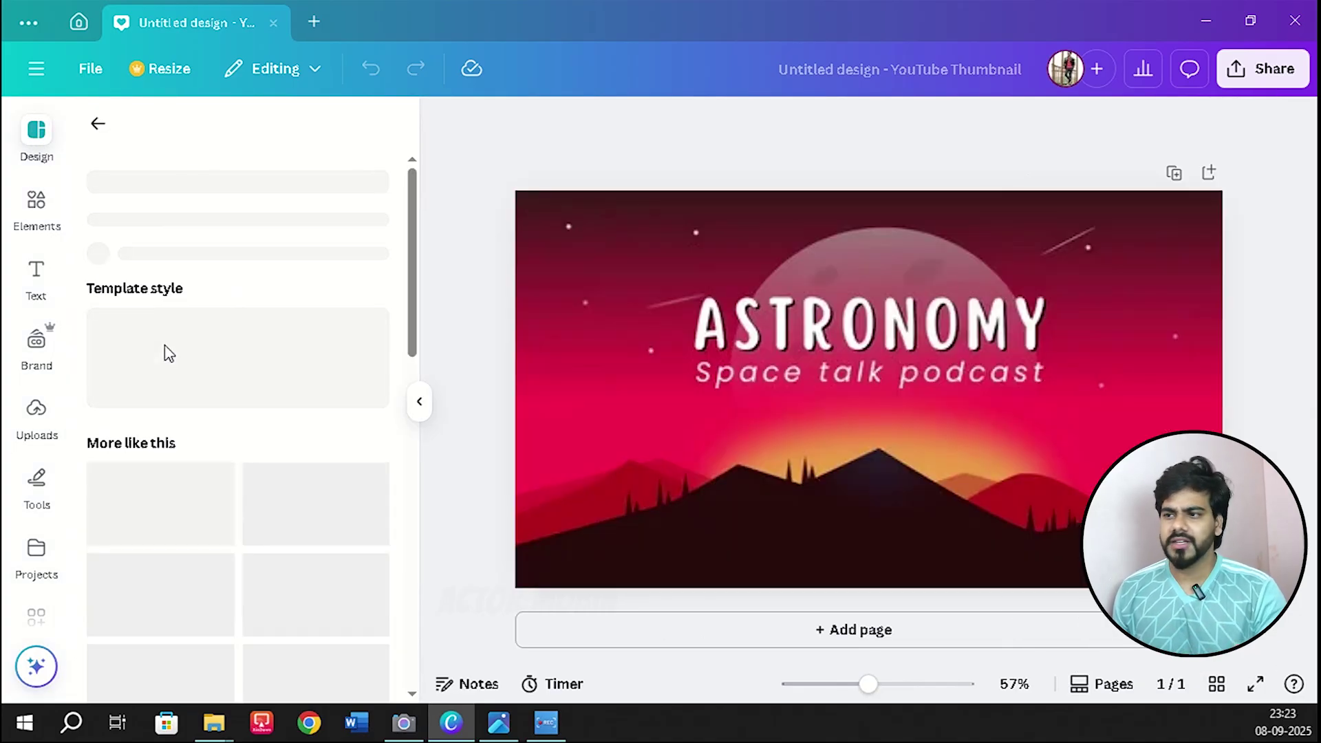
Delete the ASTRONOMY title and the "Space talk podcast" subtitle from the thumbnail, leaving only the background.
click(815, 325)
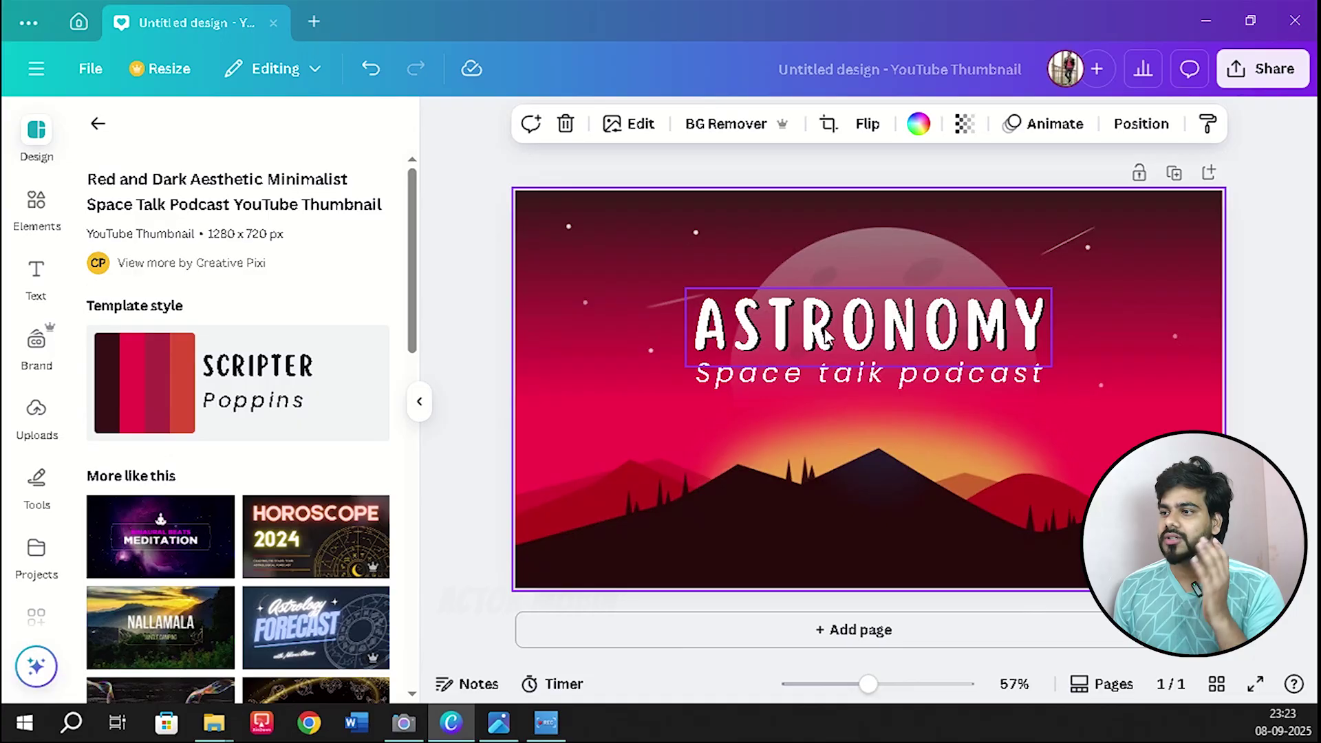
click(828, 334)
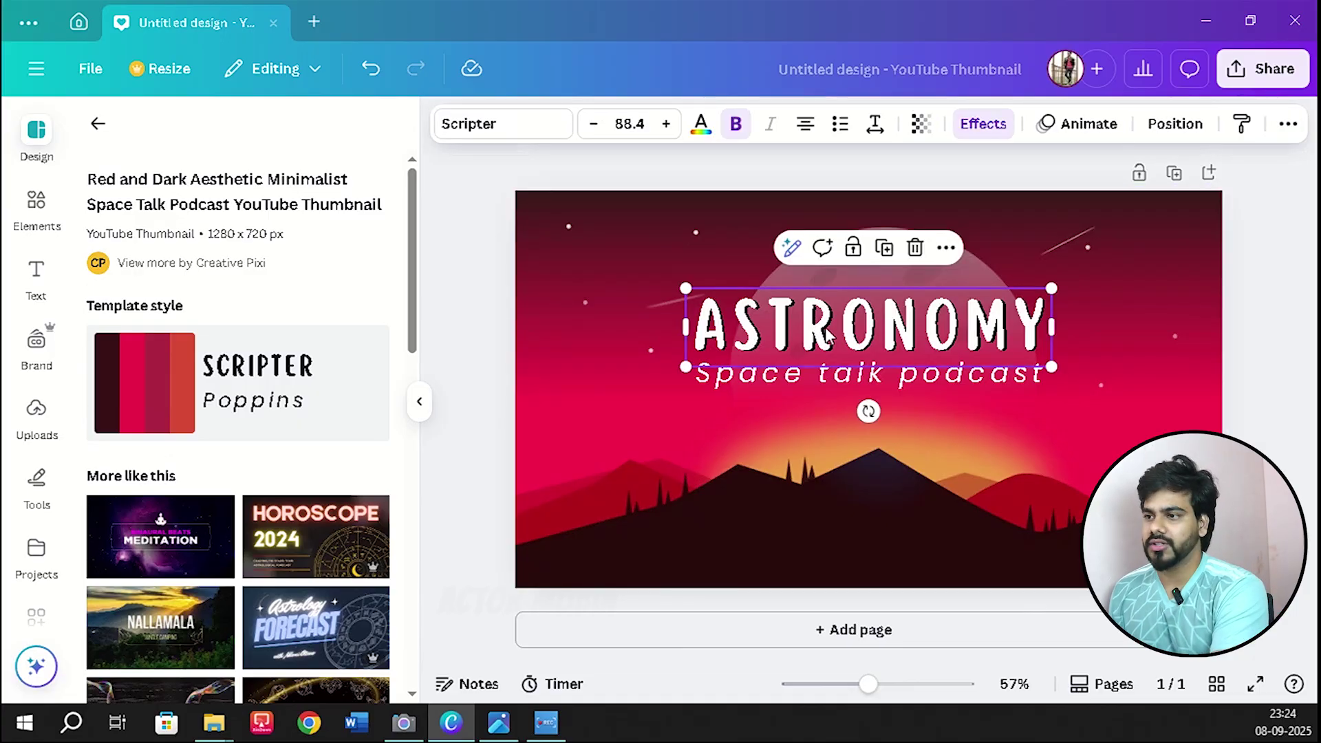
click(419, 401)
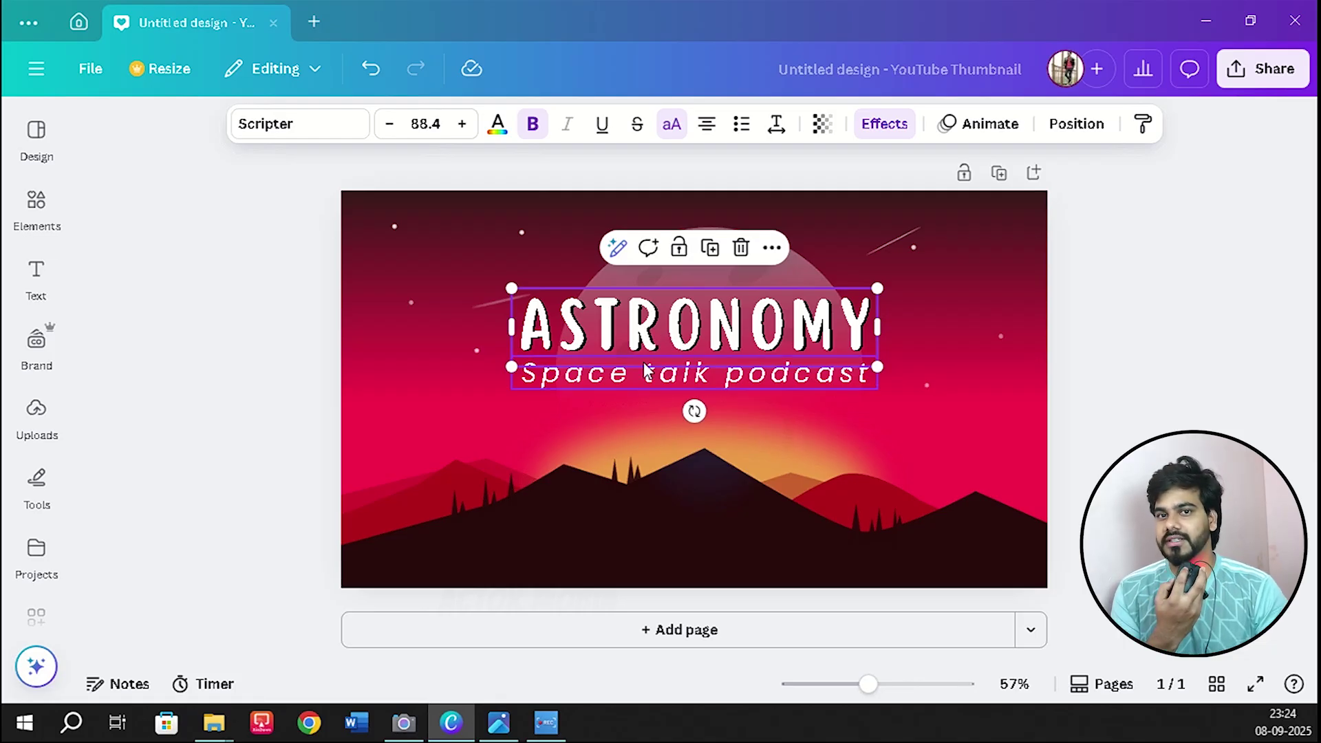
double_click(677, 329)
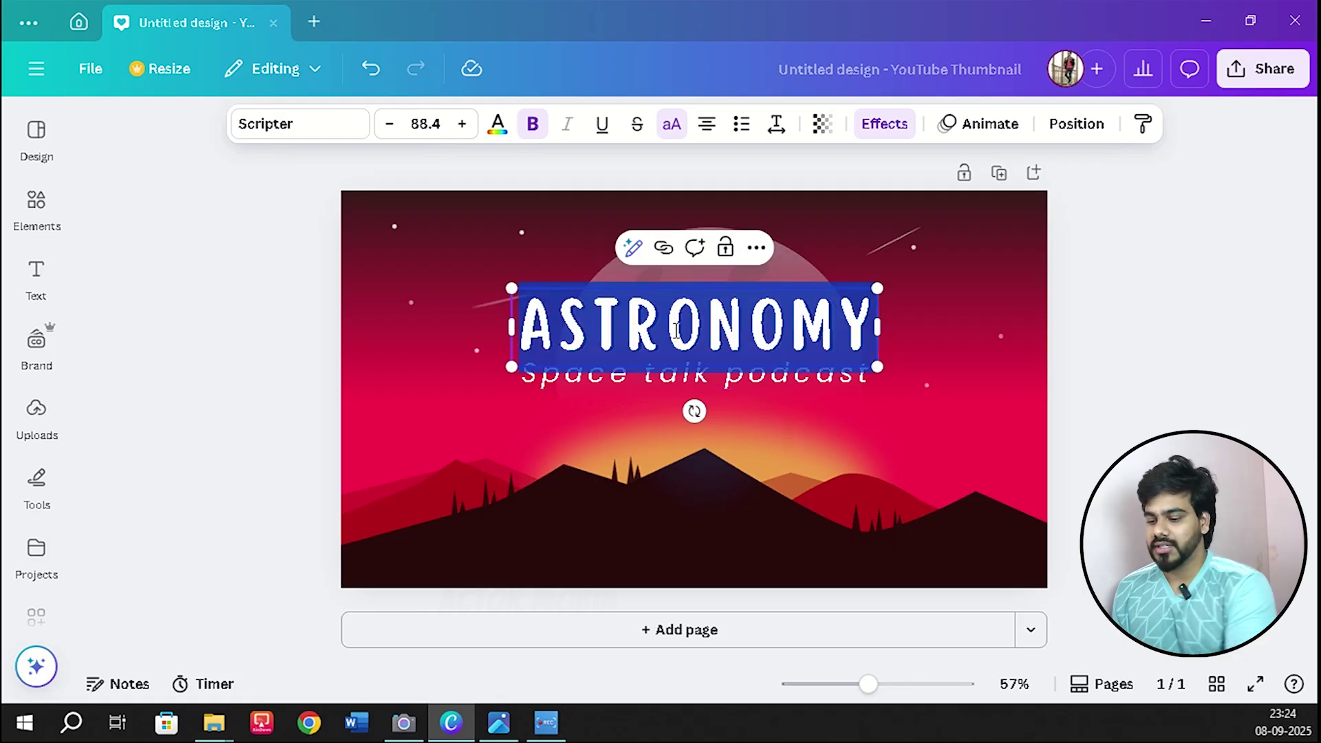
click(901, 379)
click(757, 345)
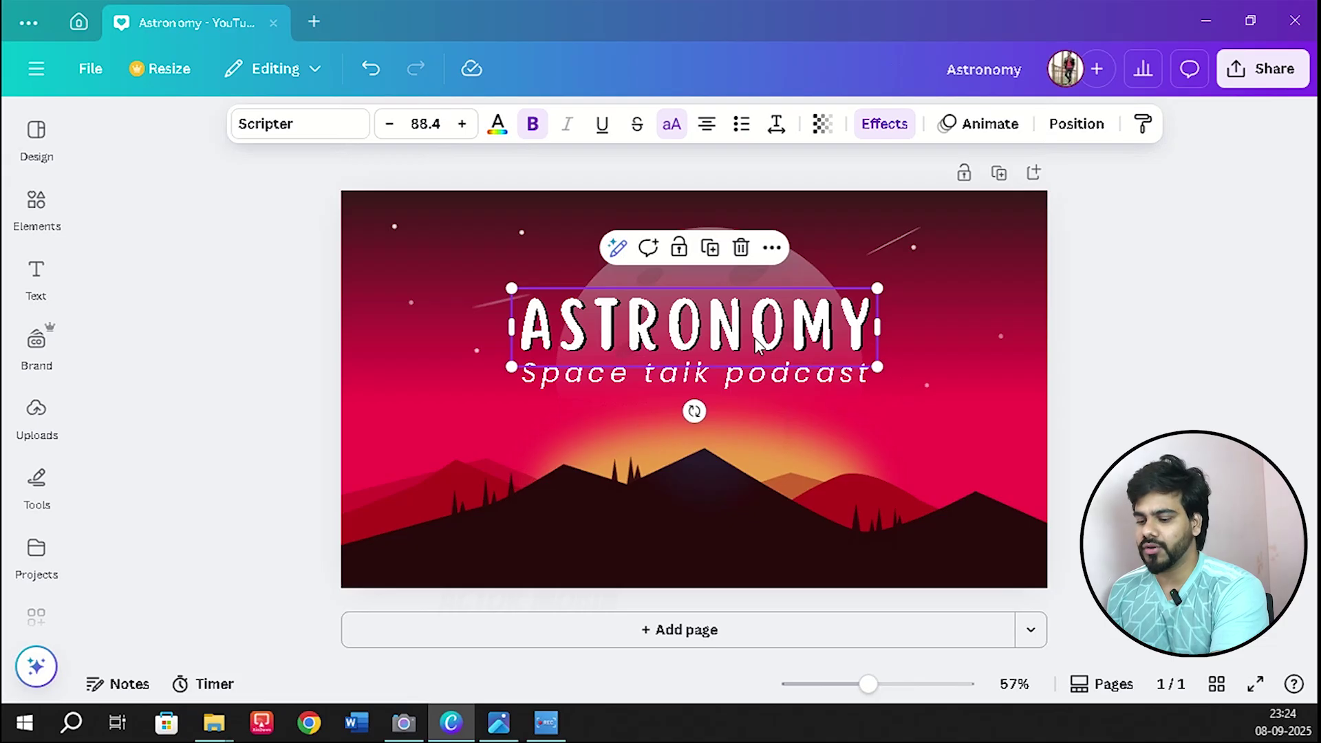
key(Delete)
click(740, 371)
key(Delete)
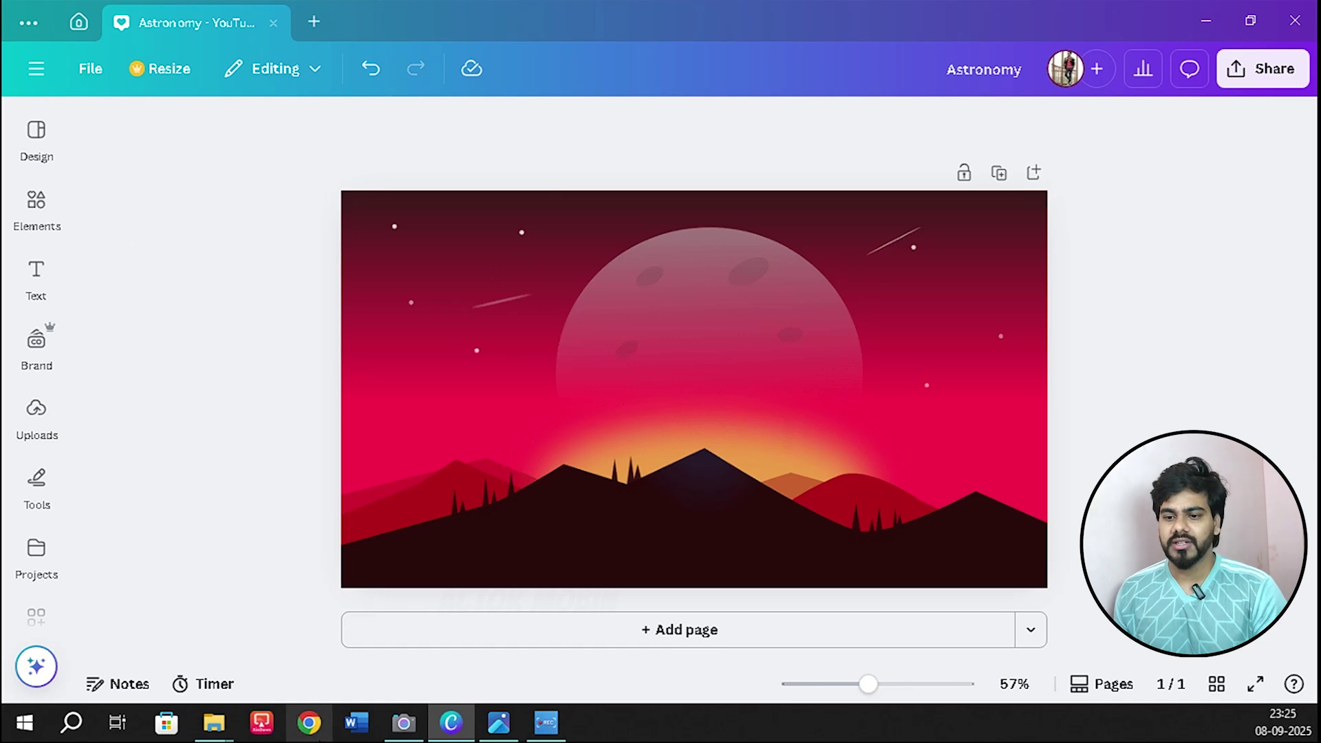
click(309, 722)
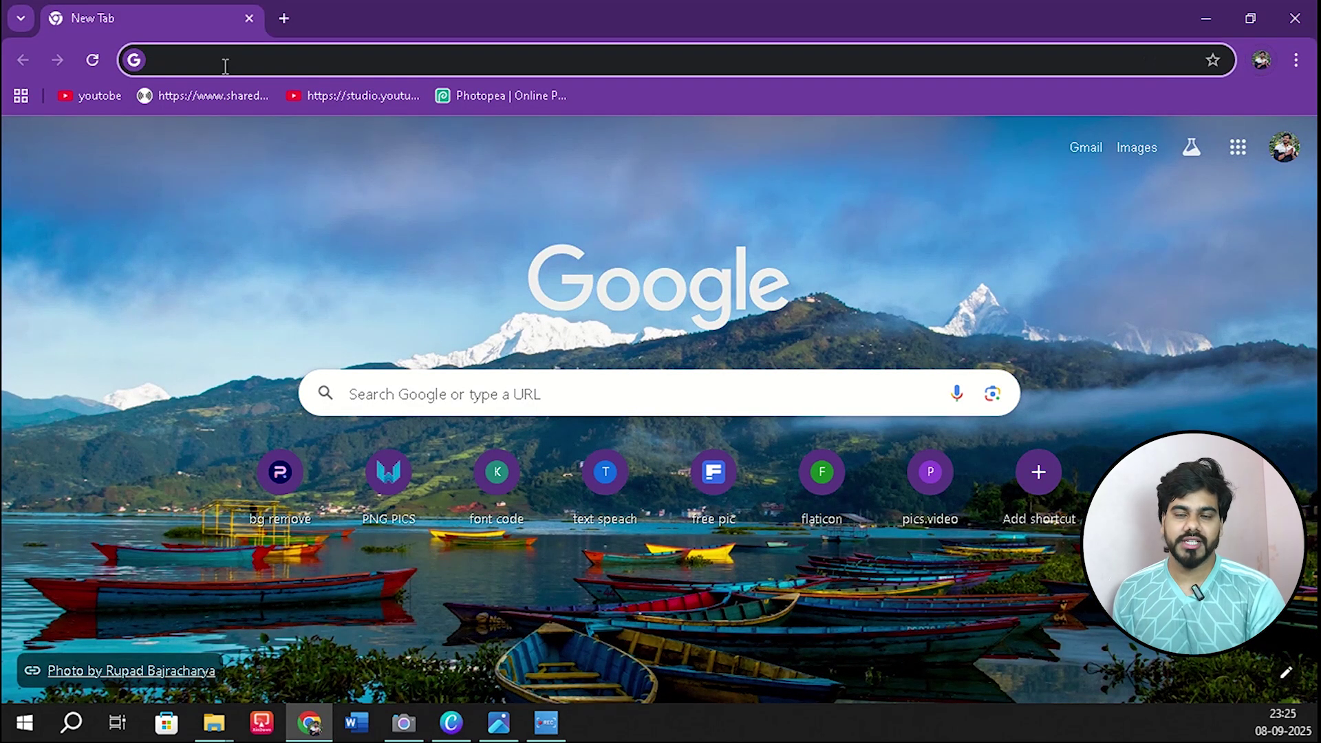
click(454, 735)
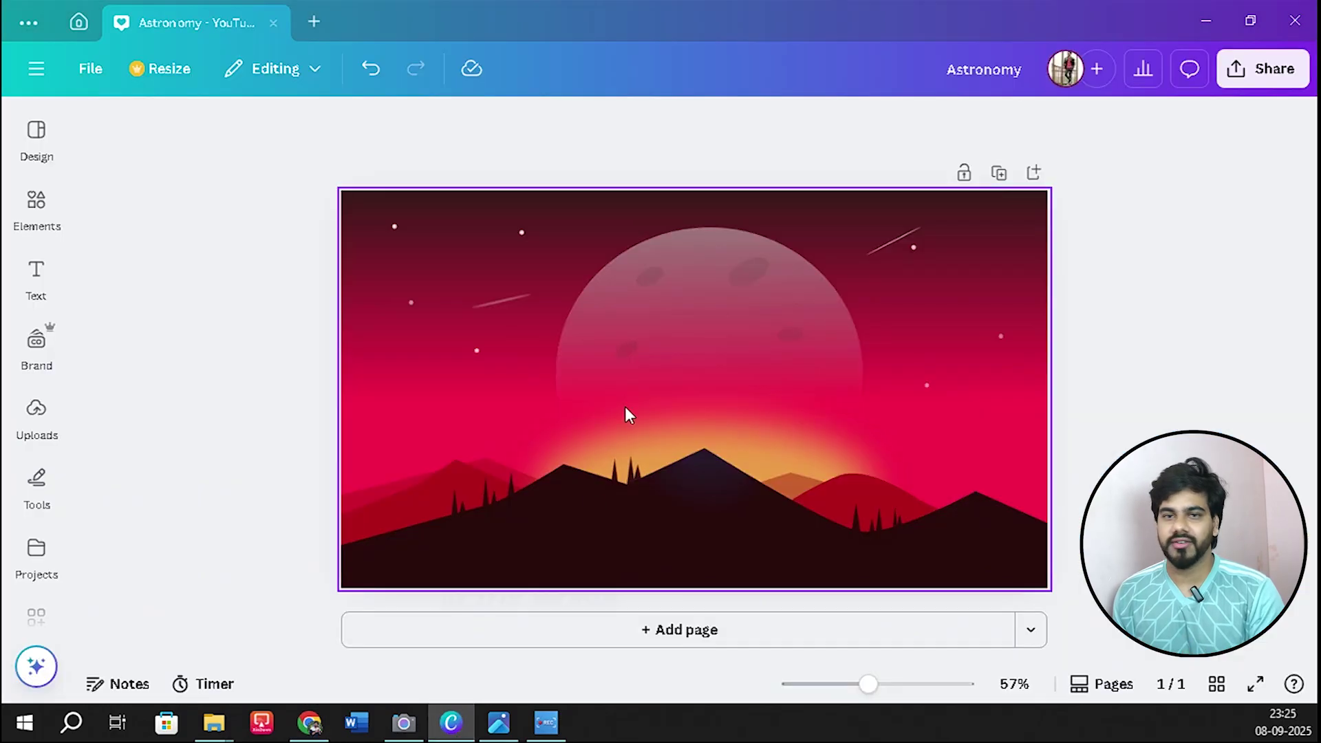
click(538, 369)
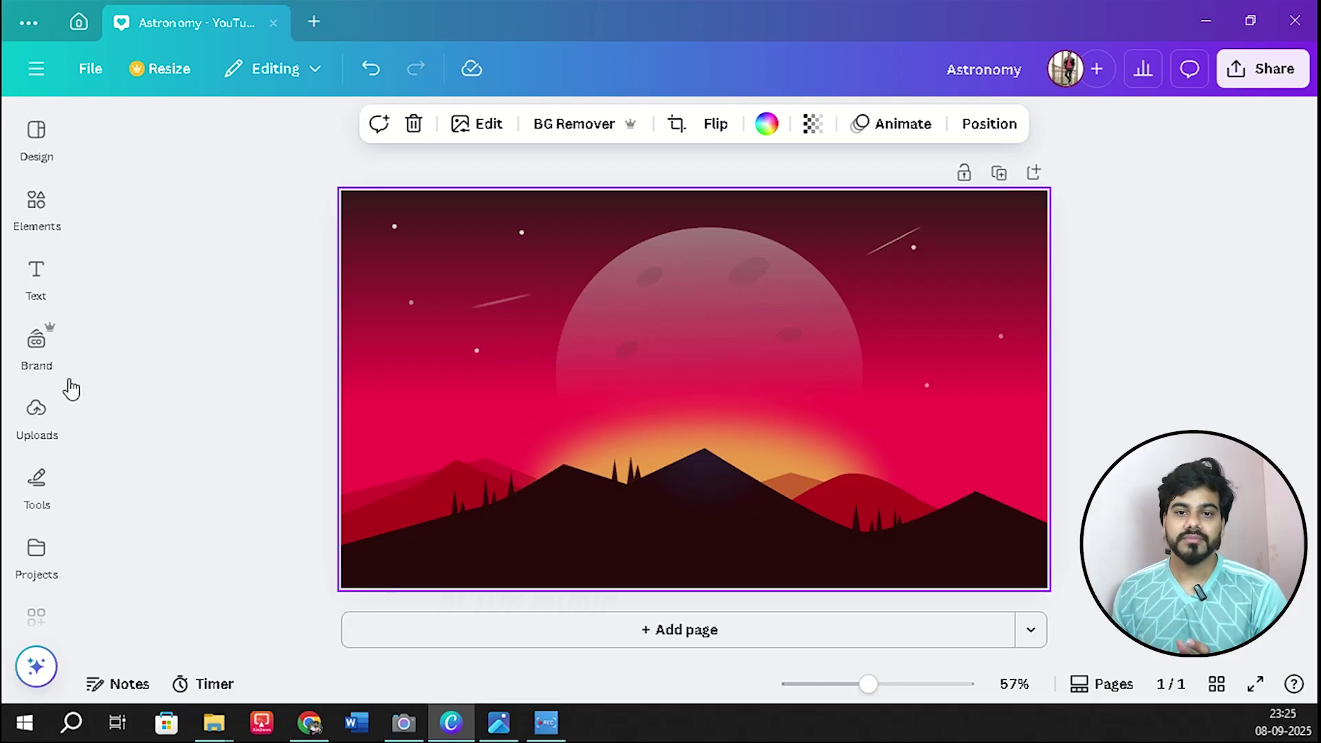
Upload all seven images from the photos folder on the Desktop to the design's uploads.
click(37, 416)
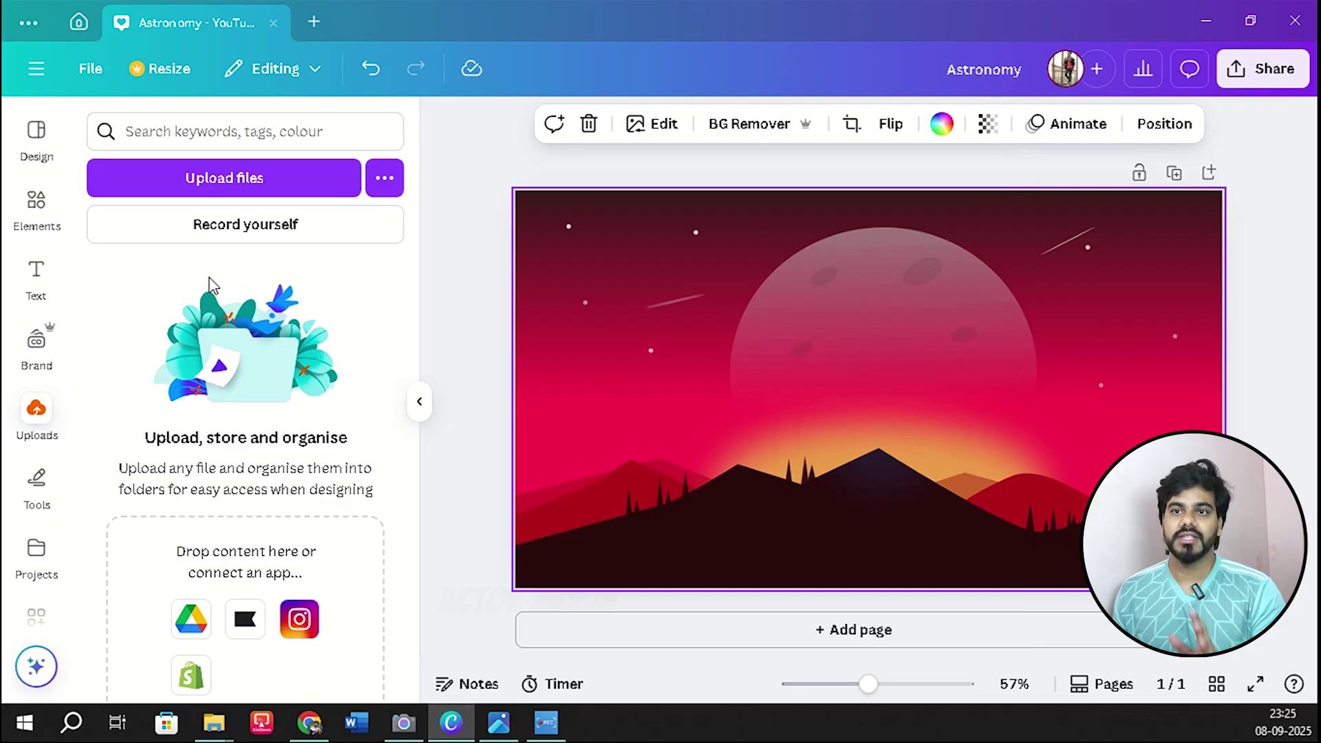
click(256, 181)
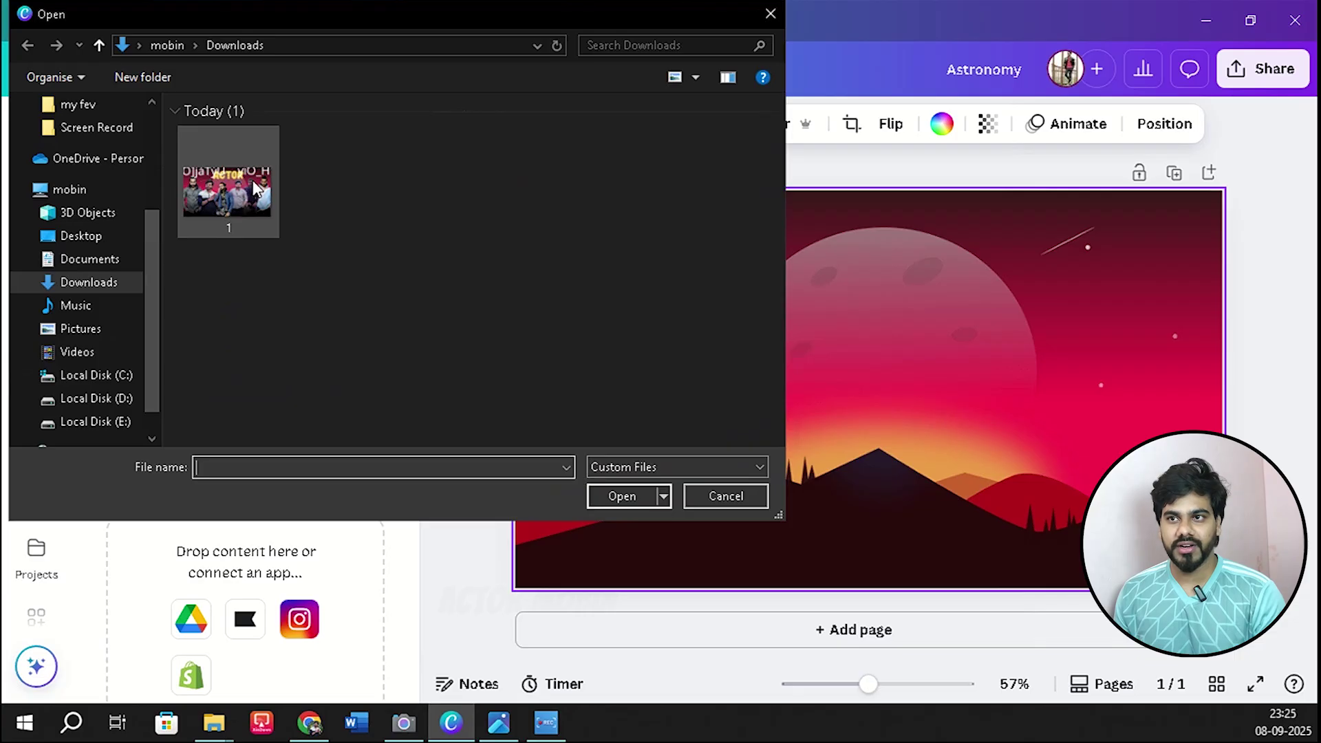
scroll(117, 133, up, 3)
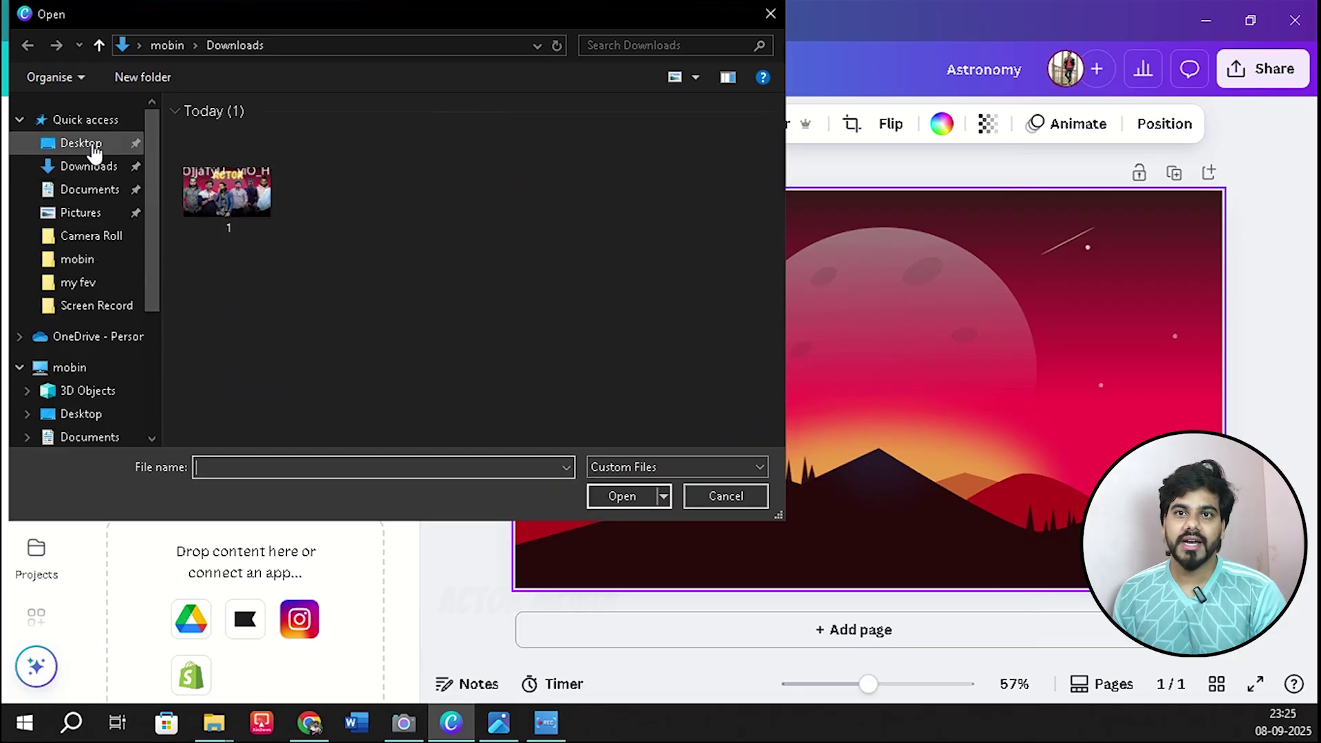
click(93, 145)
double_click(208, 133)
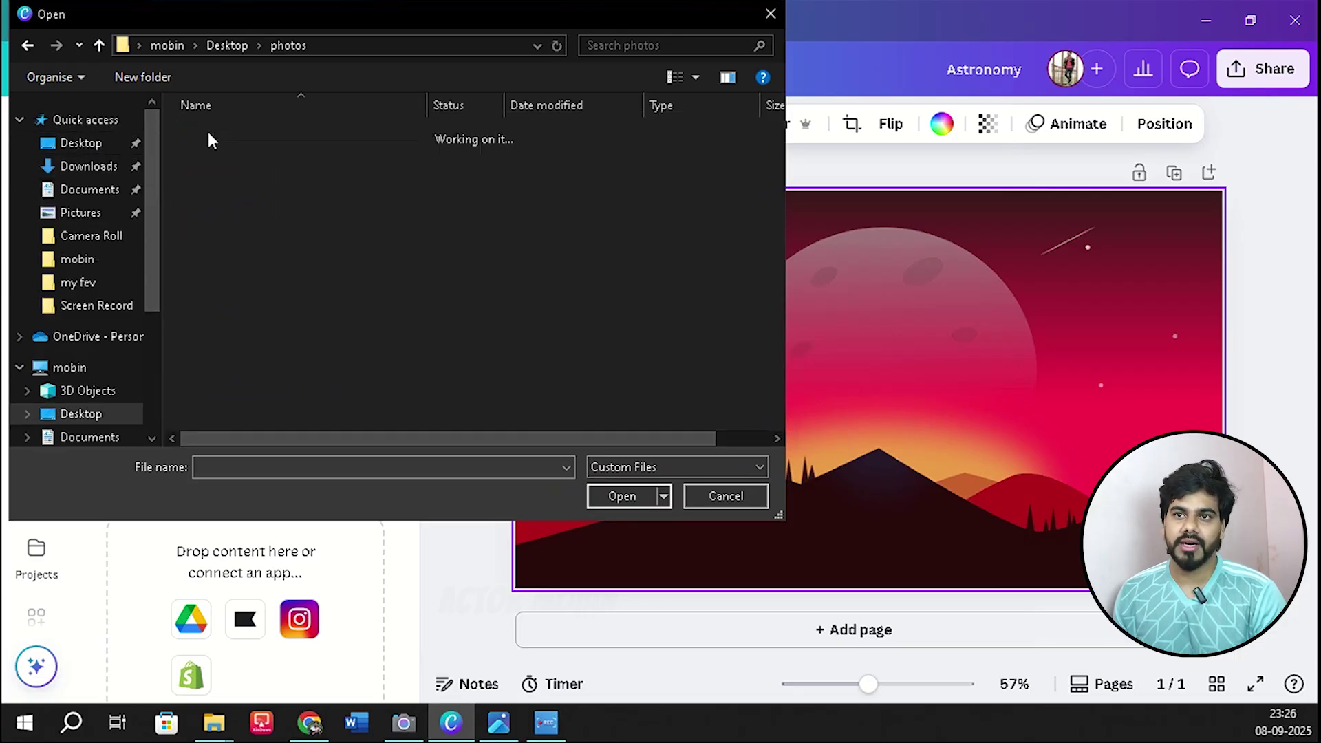
drag(172, 143, 709, 383)
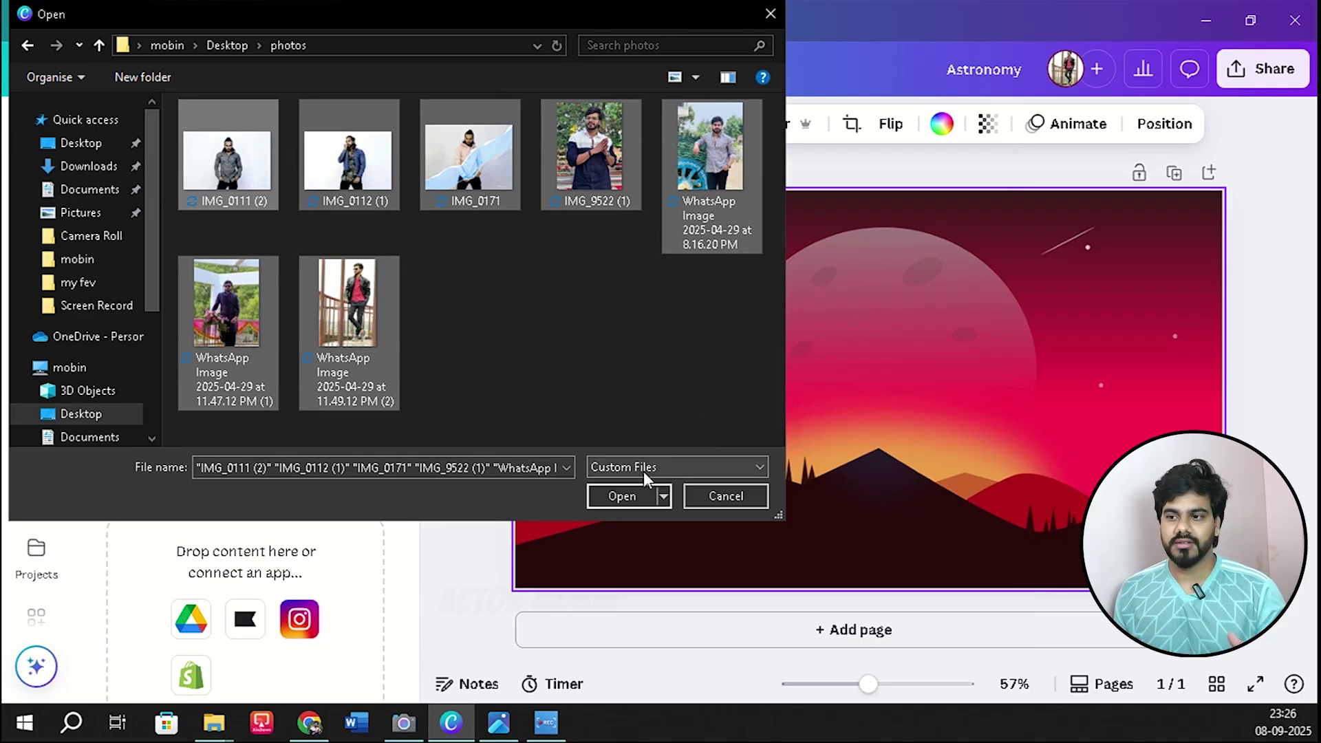
click(628, 496)
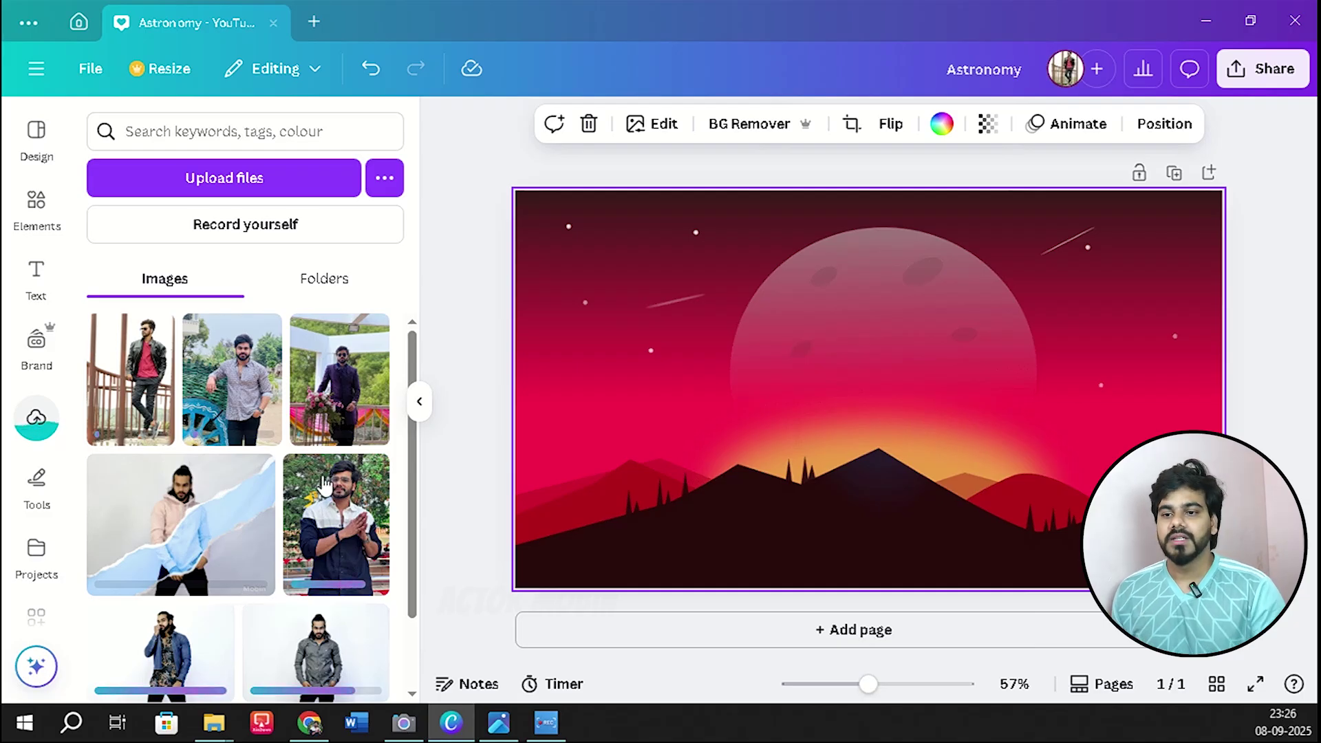
Add the pink-and-blue hoodie photo to the thumbnail and remove its background.
scroll(313, 474, down, 2)
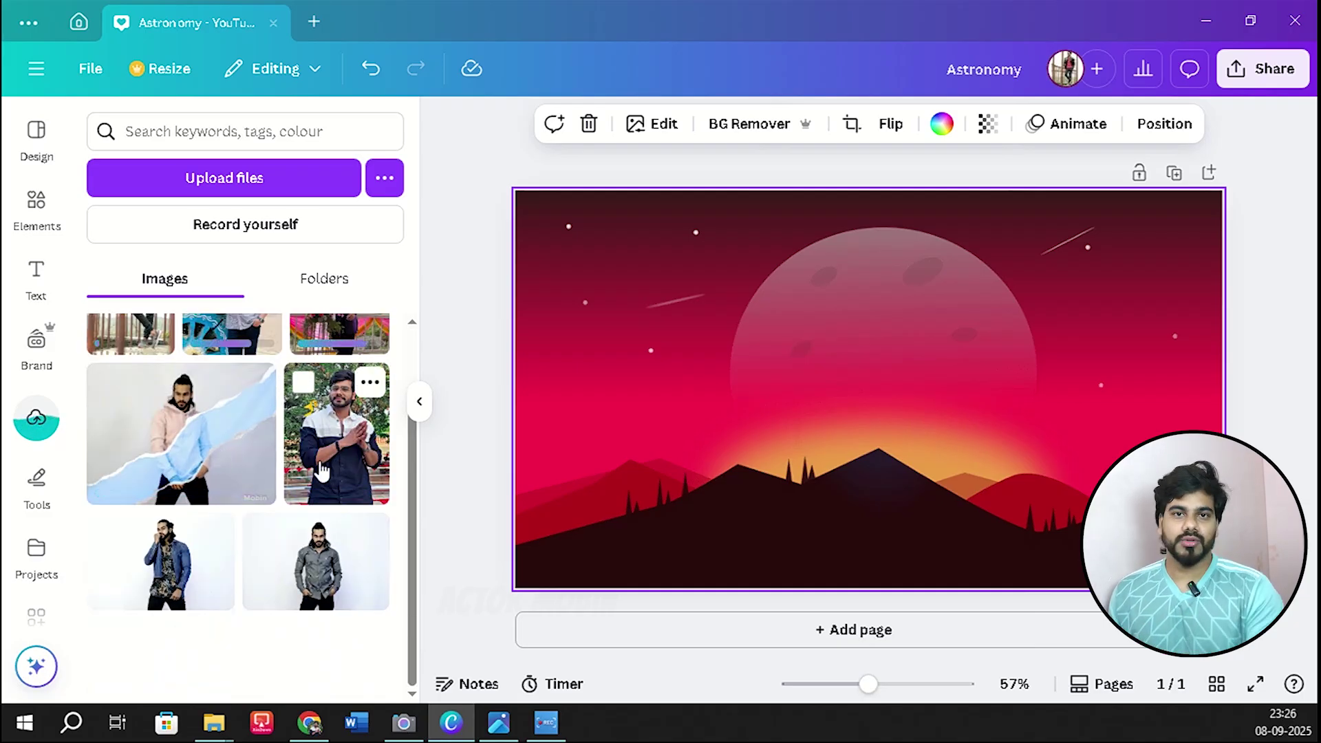
click(187, 445)
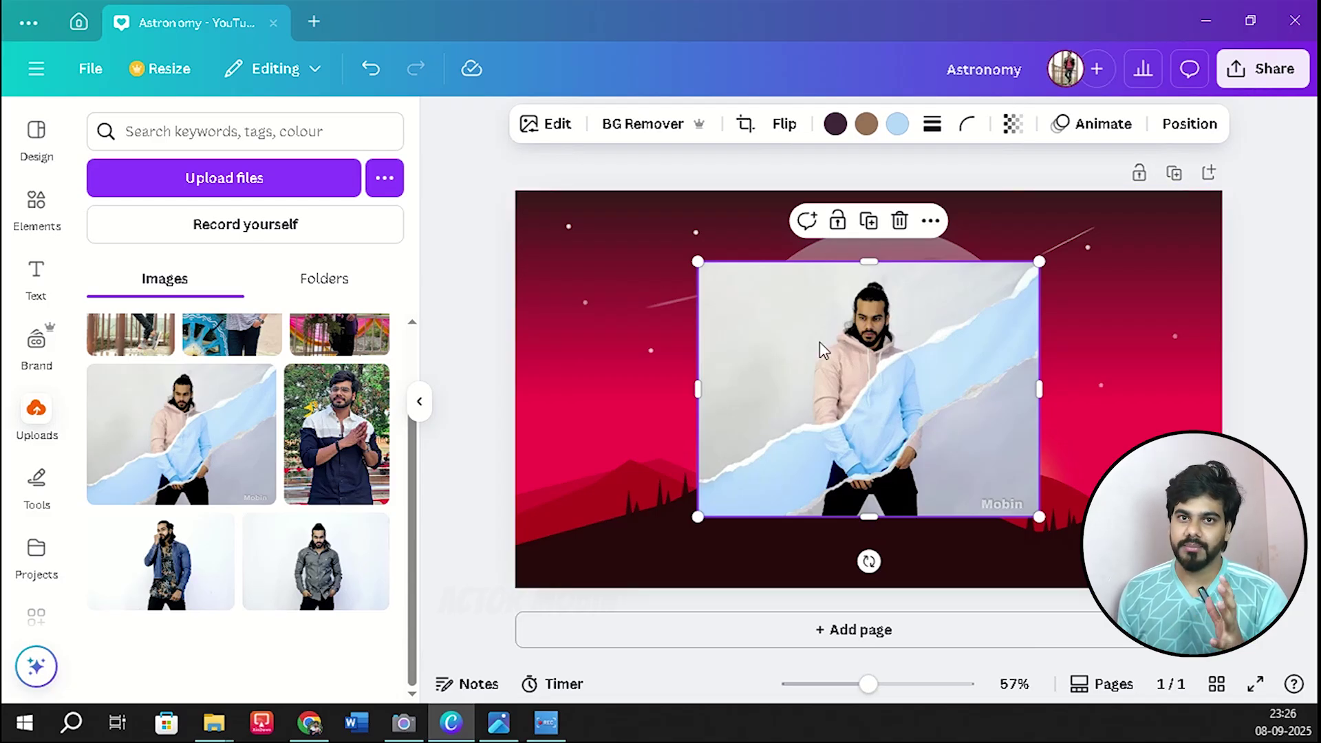
click(645, 125)
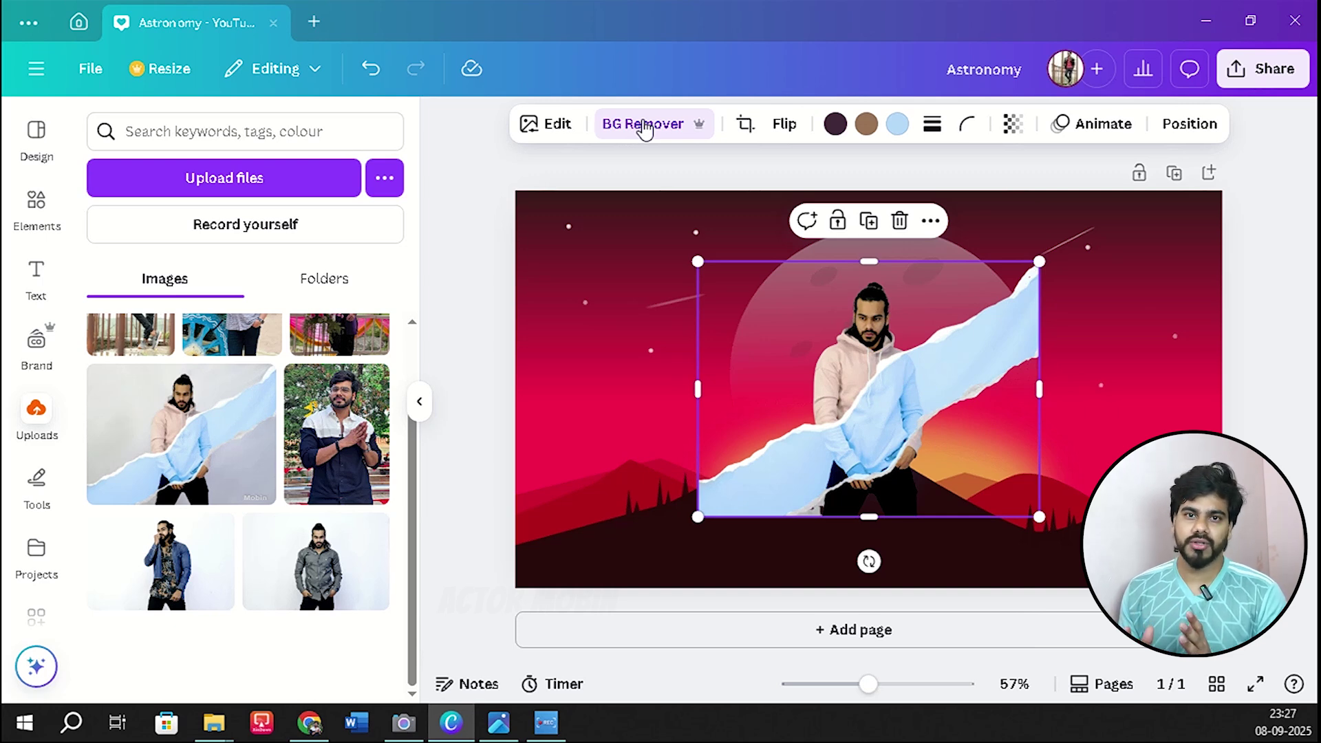
Crop both sides of the hoodie cutout, enlarge it and place it against the thumbnail's right edge.
drag(702, 395, 789, 388)
drag(1037, 386, 943, 386)
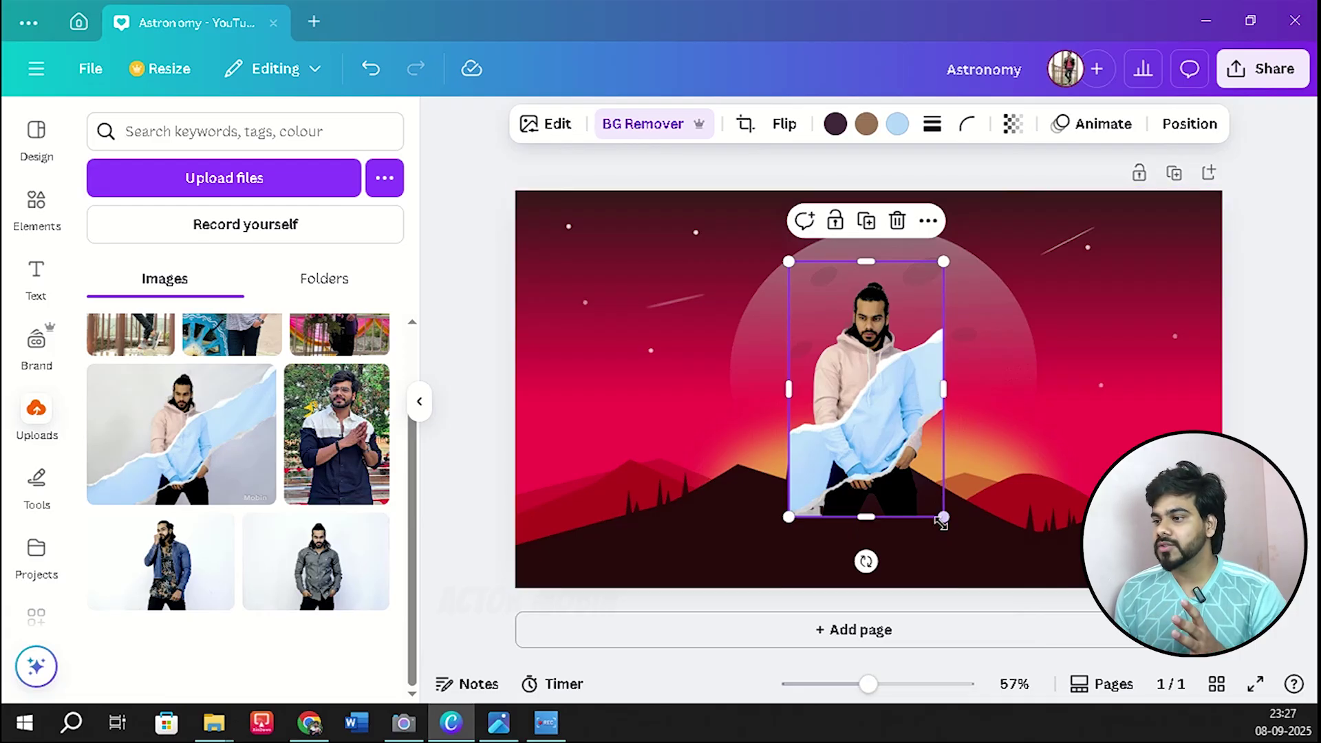
drag(945, 519, 1003, 615)
drag(899, 516, 956, 490)
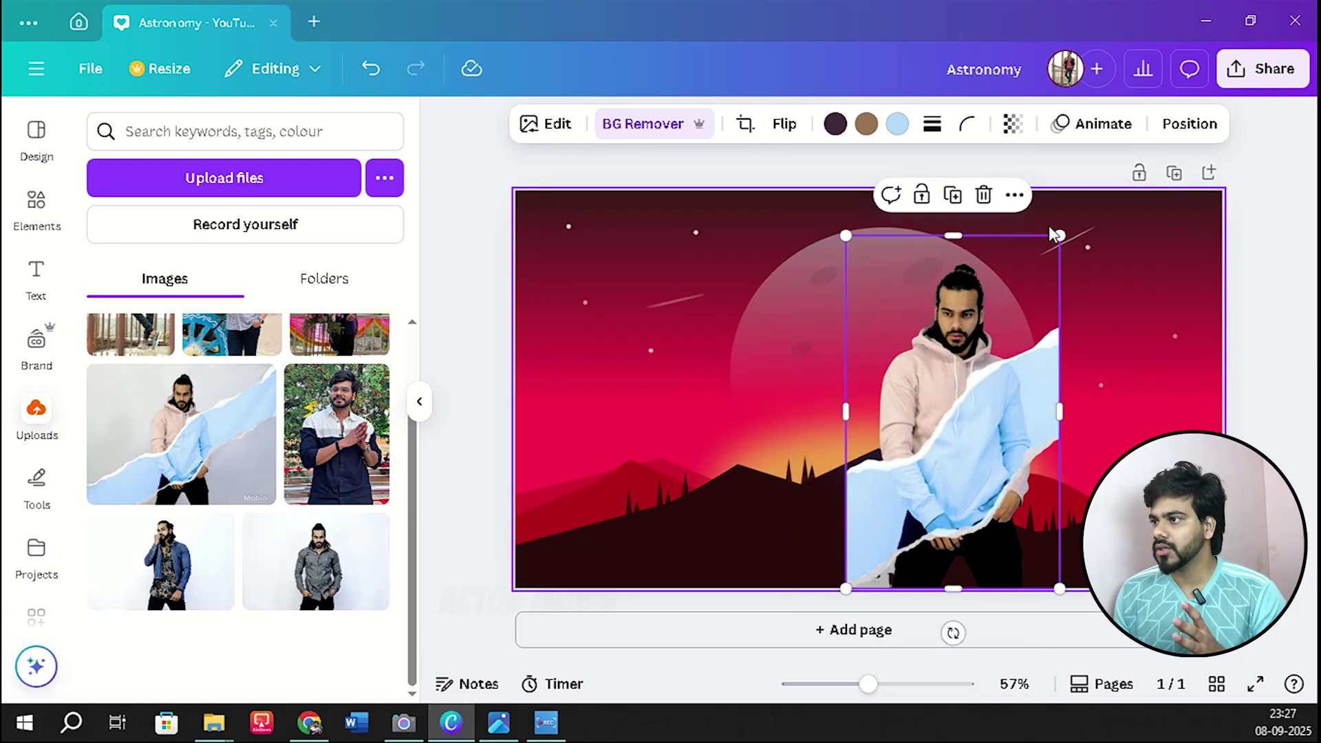
drag(1066, 233, 1074, 213)
drag(977, 354, 1130, 355)
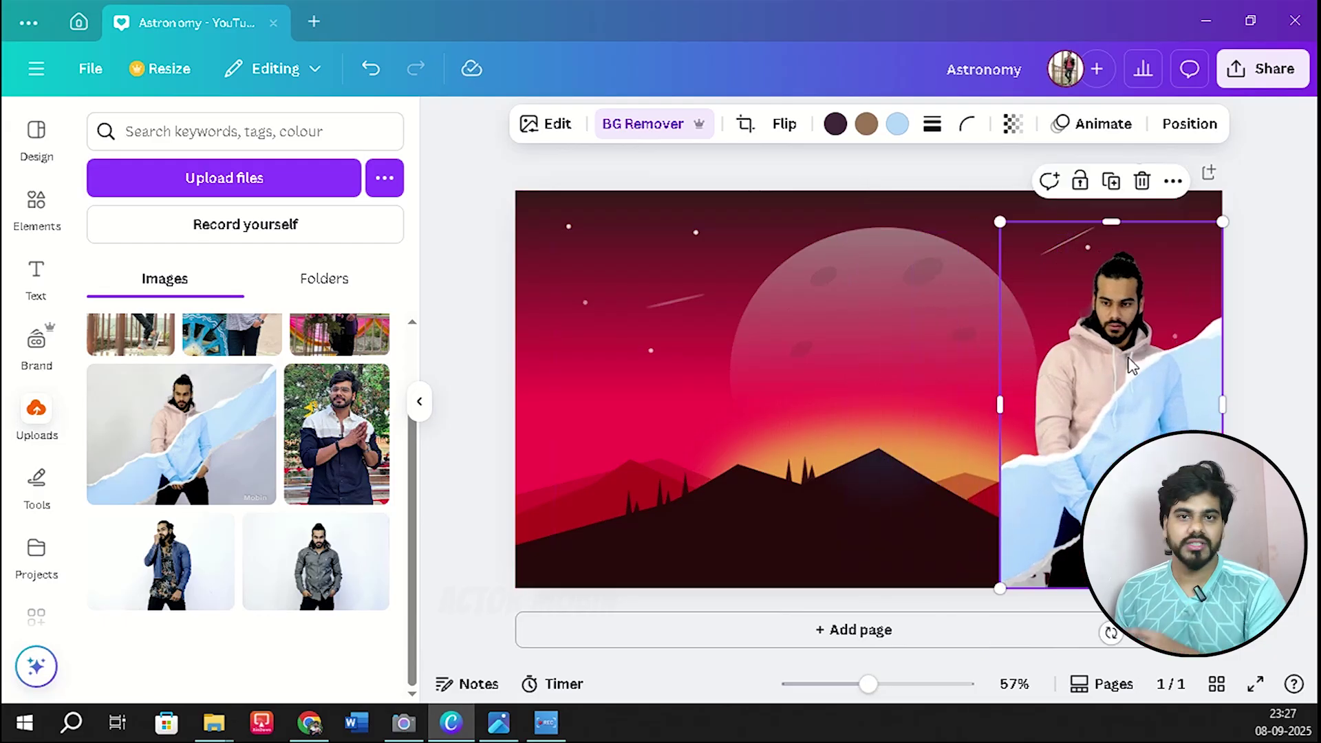
Add the purple-suit photo, remove its background, and enlarge and place the cutout just left of the hoodie figure.
scroll(308, 470, up, 2)
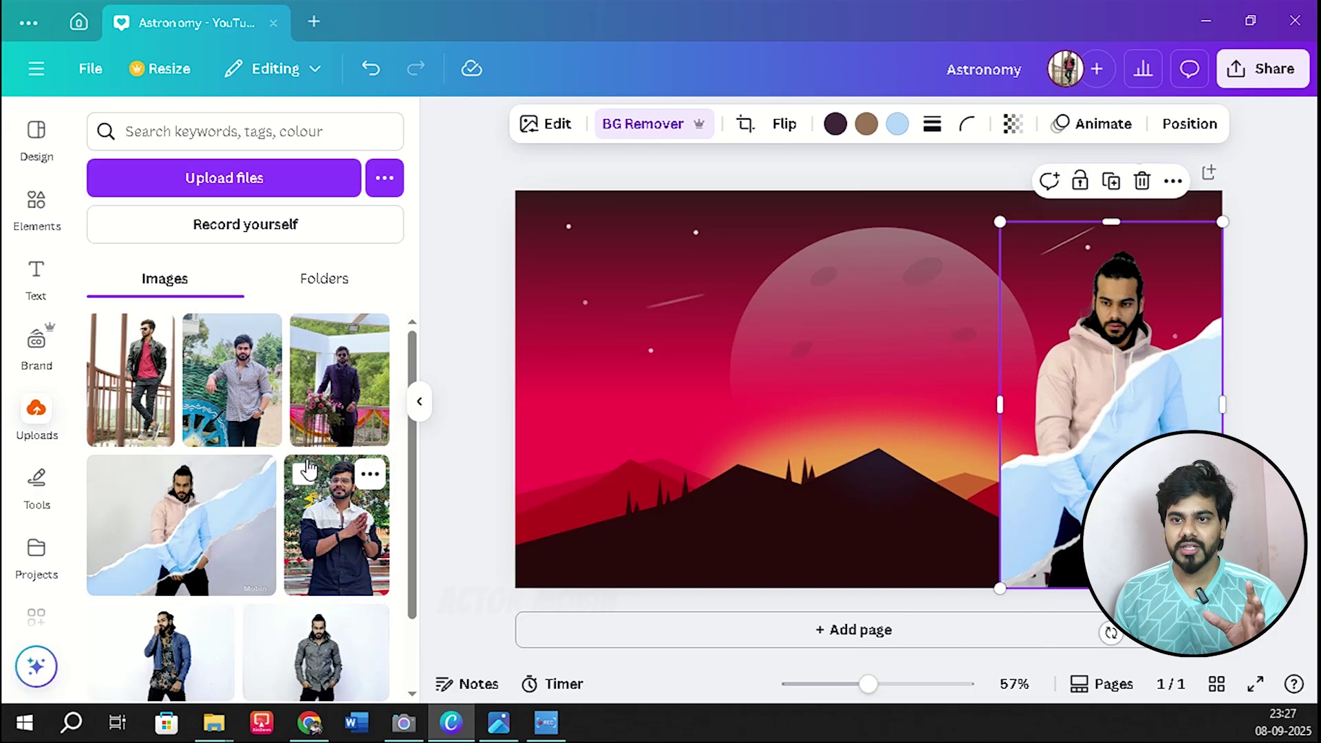
click(350, 389)
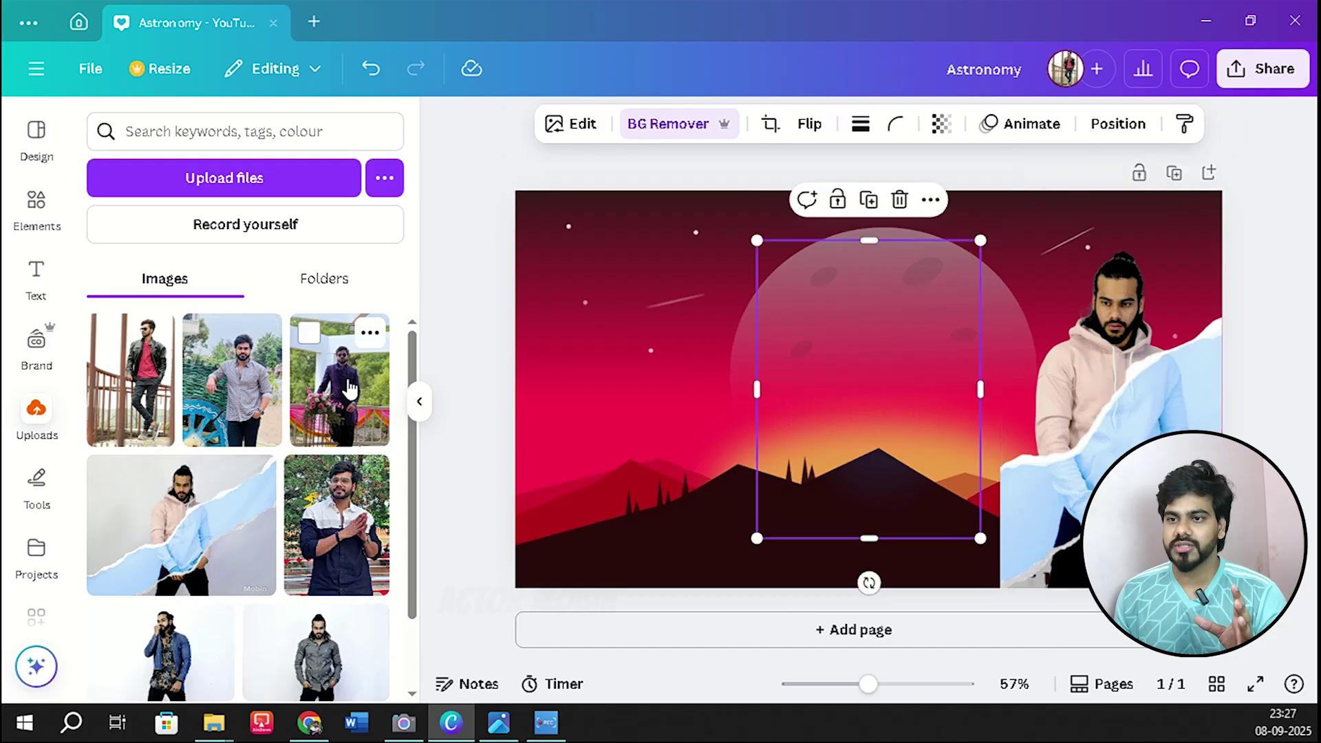
click(582, 124)
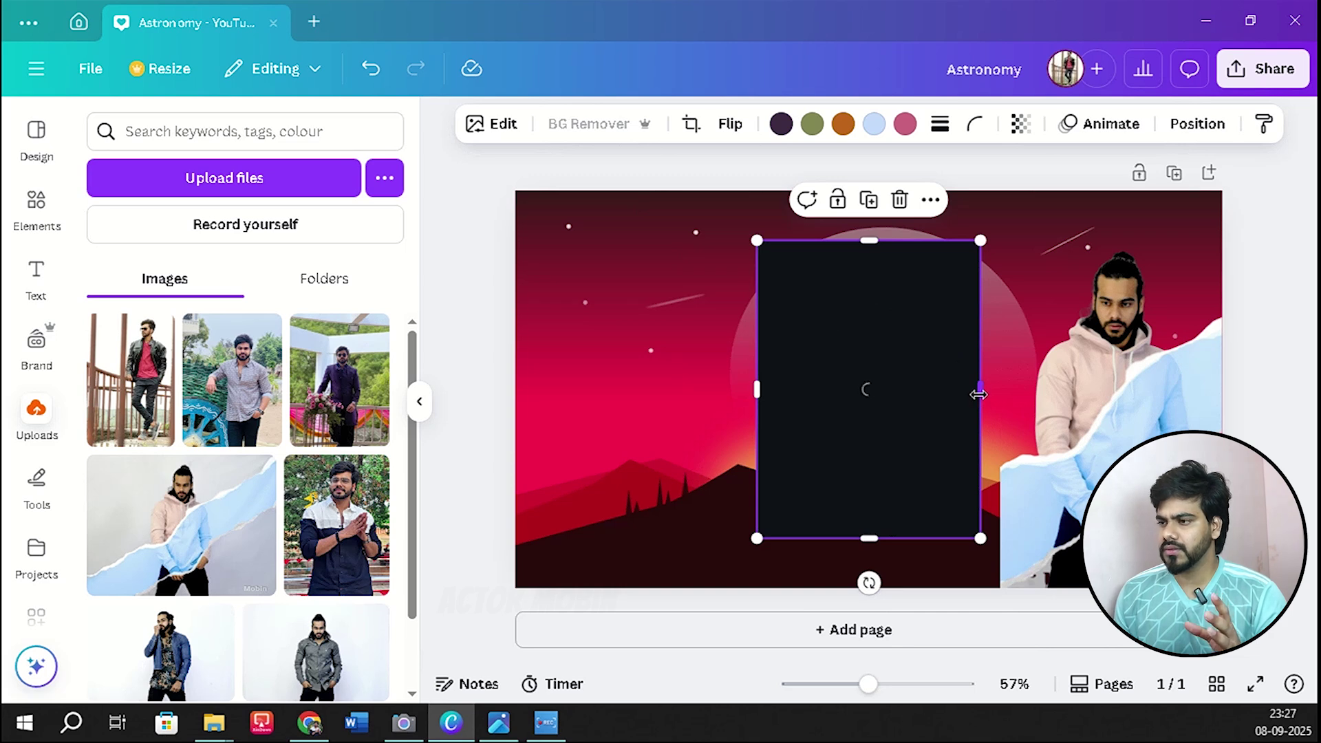
drag(977, 395, 931, 391)
drag(840, 235, 1003, 200)
drag(976, 319, 1048, 375)
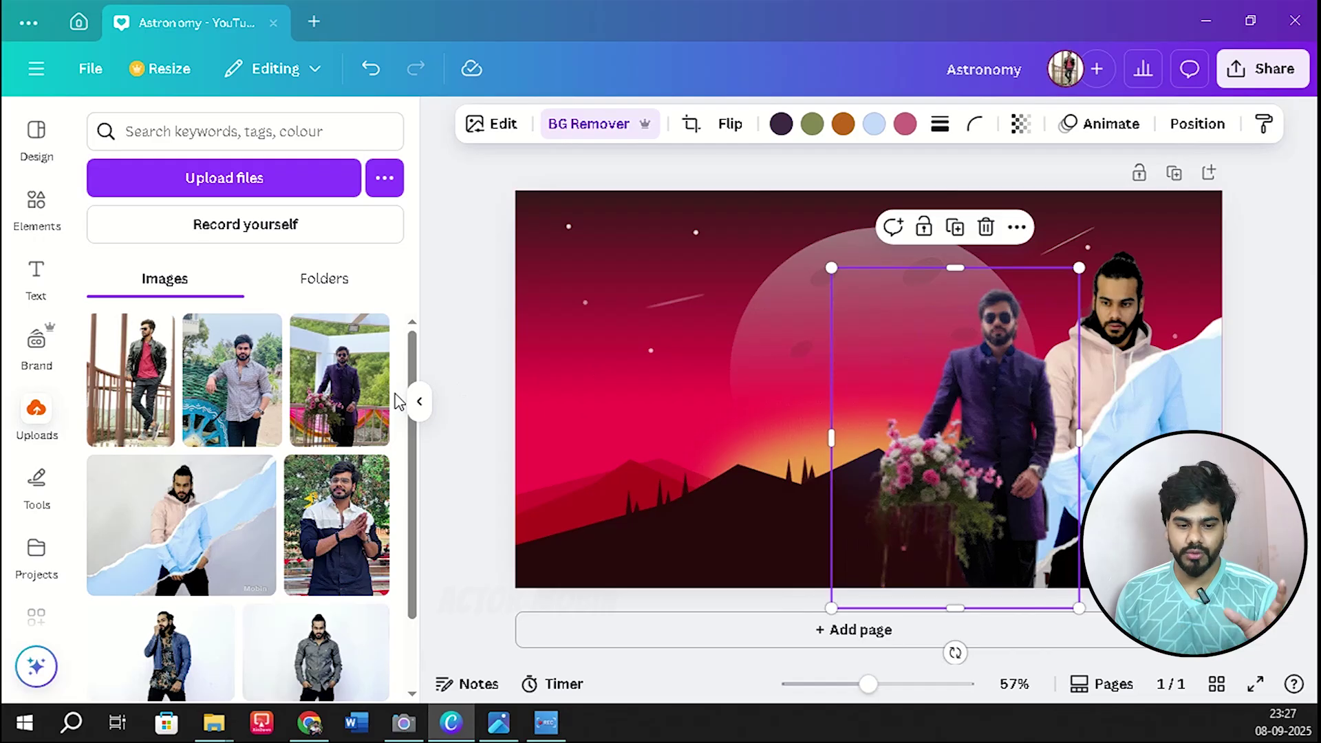
Add the checked-shirt photo, remove its background and fit the cutout beside the purple-suit figure, down to the page's lower edge.
click(231, 406)
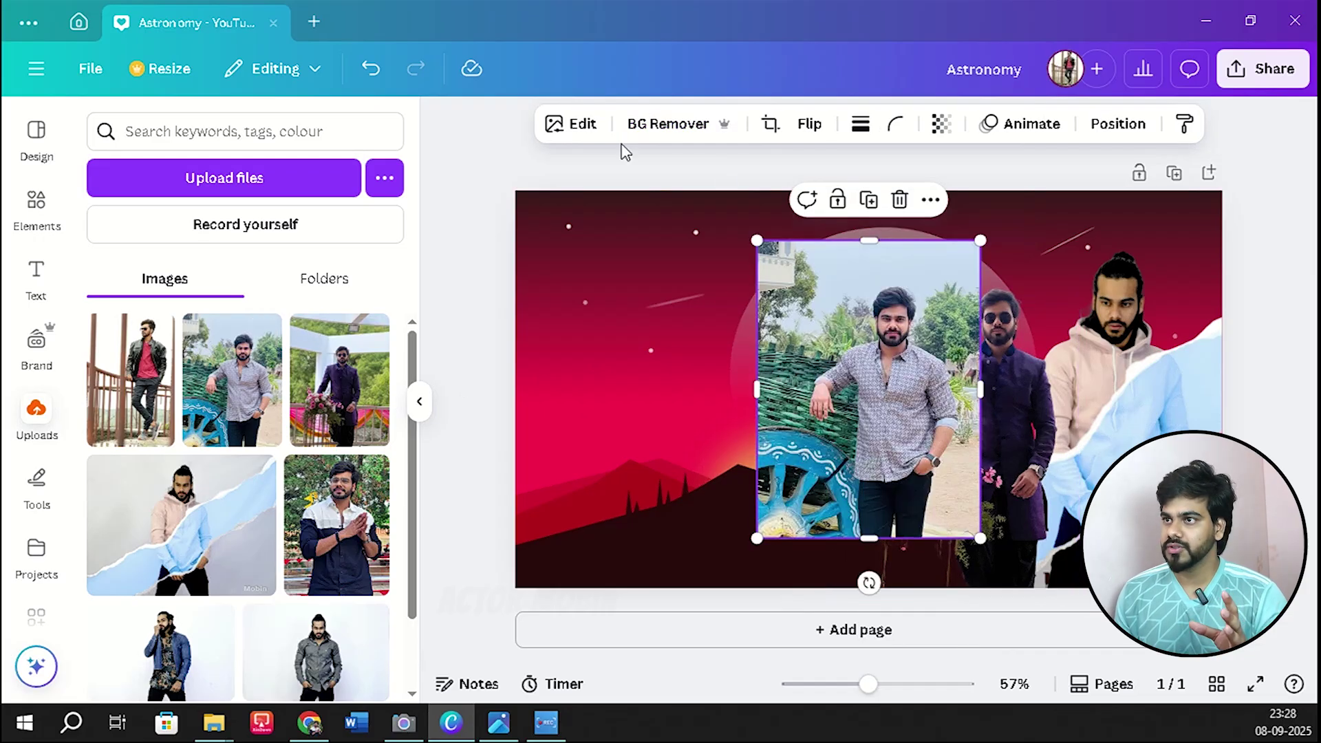
click(659, 125)
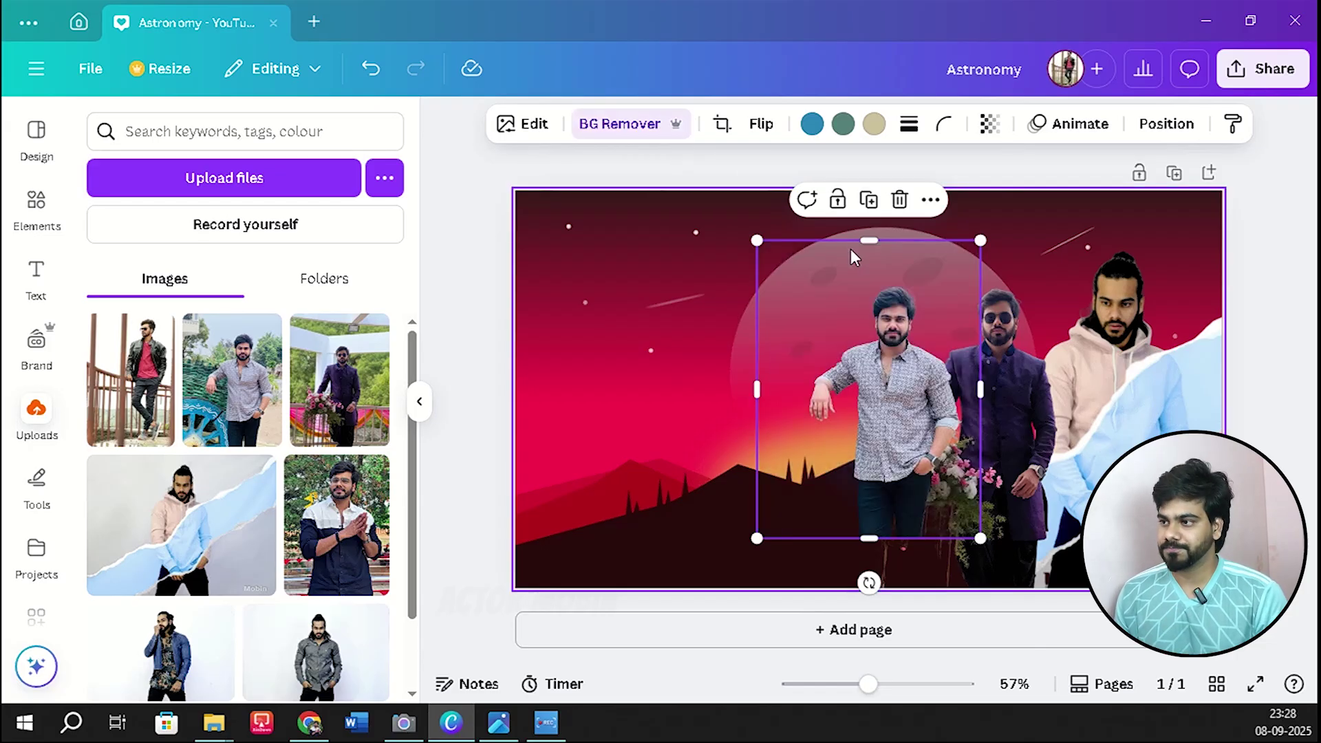
drag(853, 257, 872, 305)
drag(1000, 288, 1025, 266)
Add the blue denim jacket photo without its background, crop its sides, and enlarge and place it left of the checked-shirt figure.
click(165, 654)
click(680, 130)
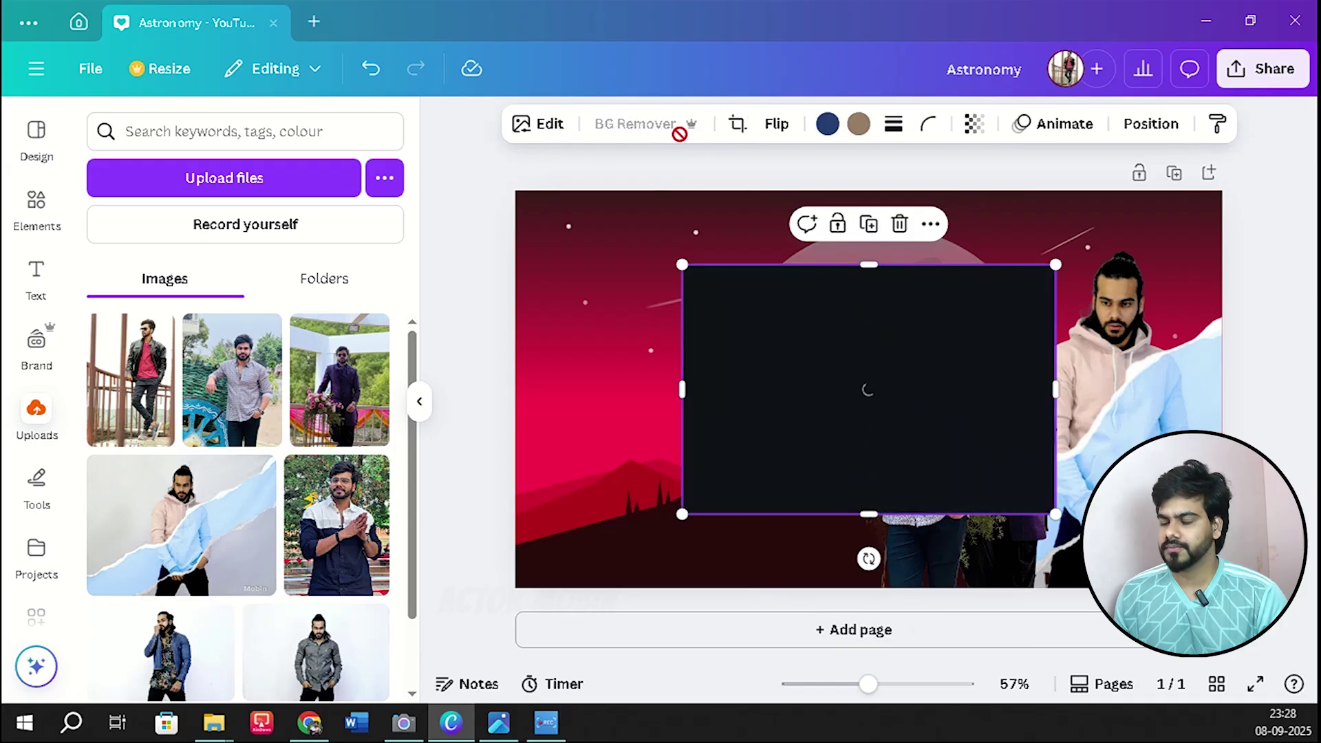
drag(1057, 395, 967, 390)
drag(683, 389, 808, 389)
drag(967, 266, 1006, 215)
drag(937, 347, 873, 430)
Add the white-and-navy shirt photo without its background, enlarge it and place it at the left end of the group.
click(327, 521)
click(562, 123)
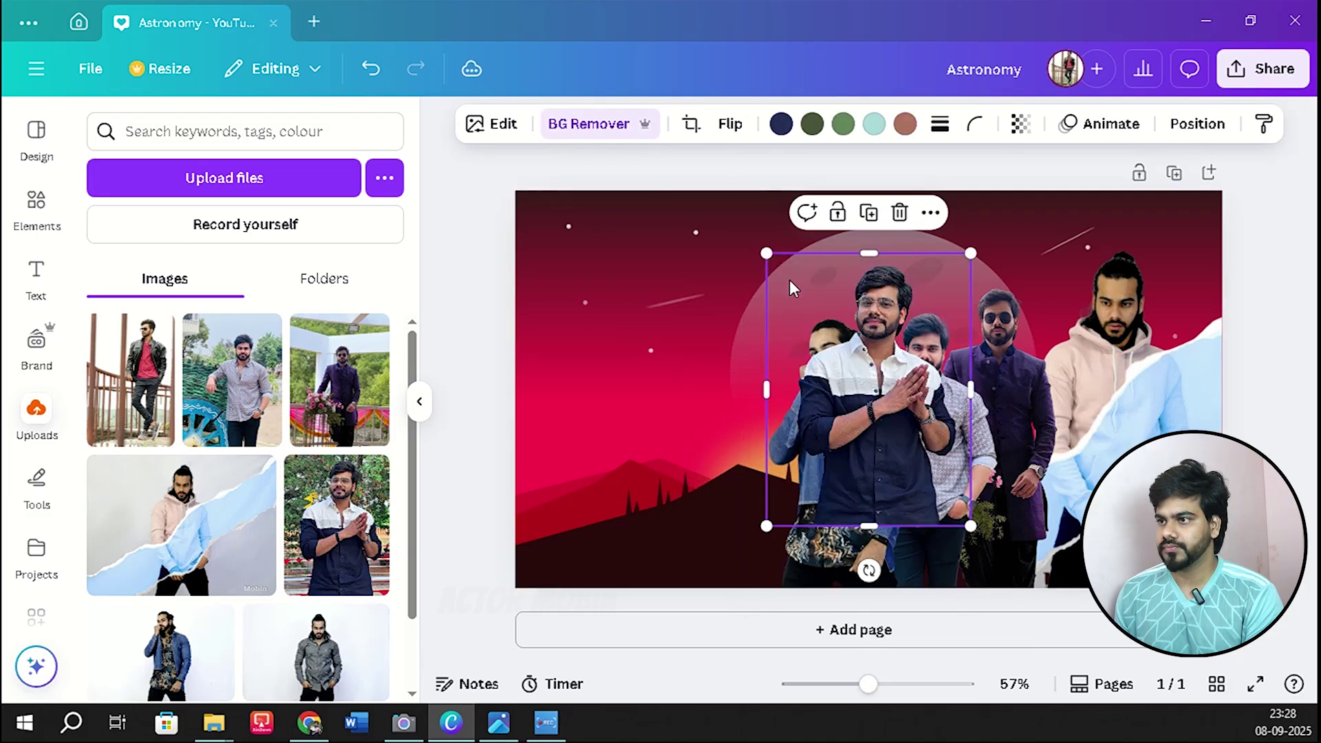
drag(766, 253, 737, 212)
drag(853, 372, 741, 436)
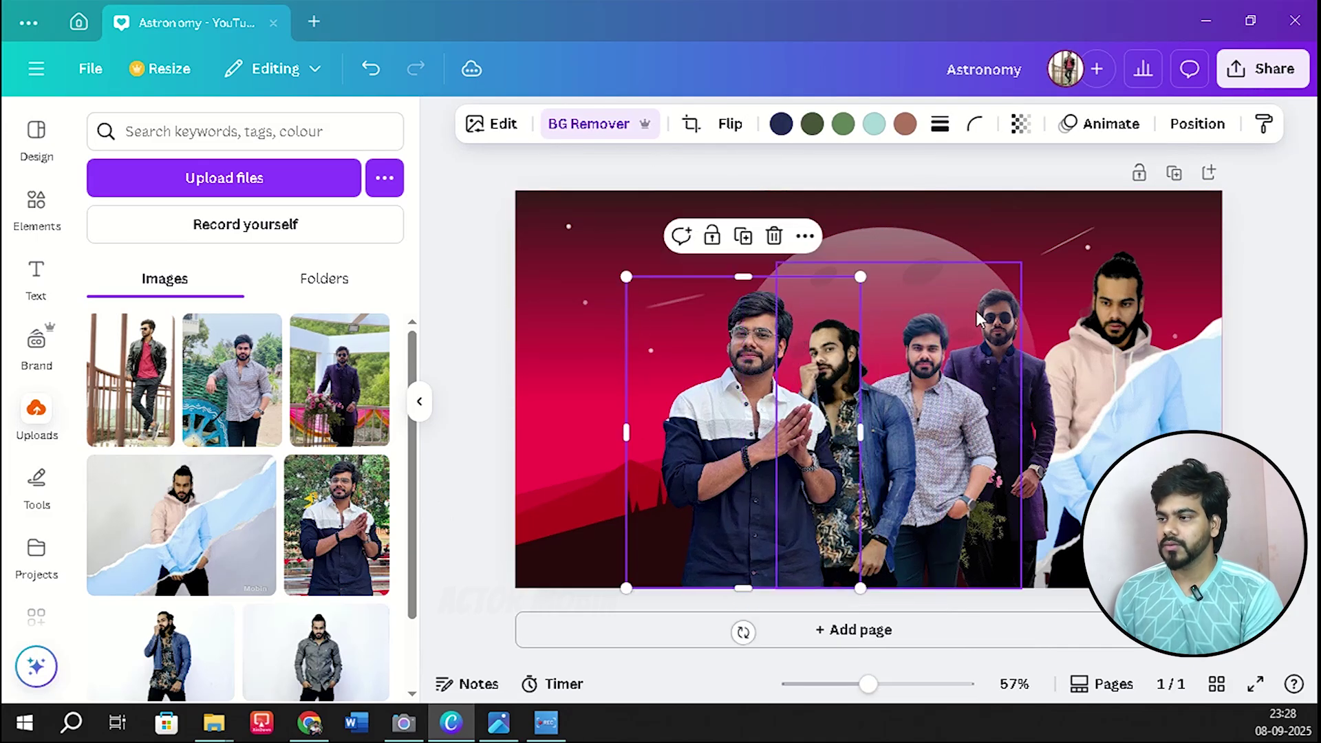
click(970, 241)
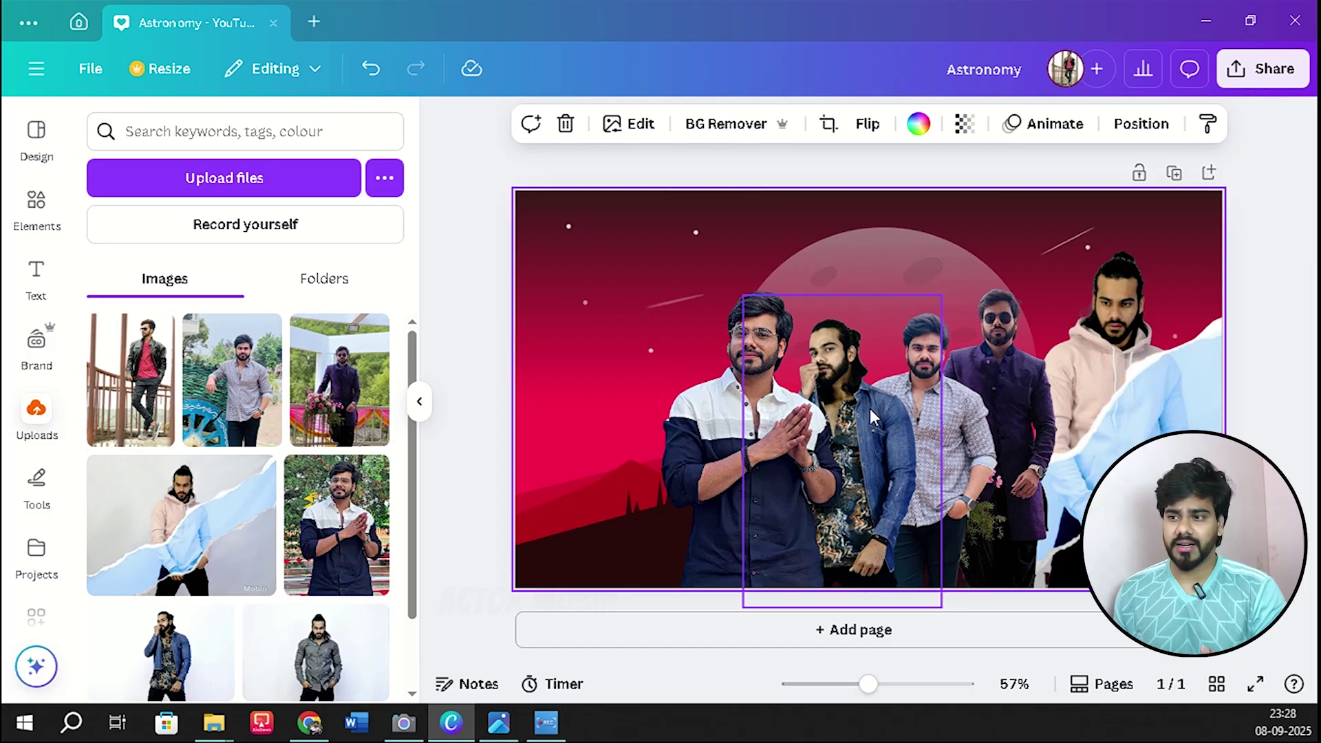
click(702, 433)
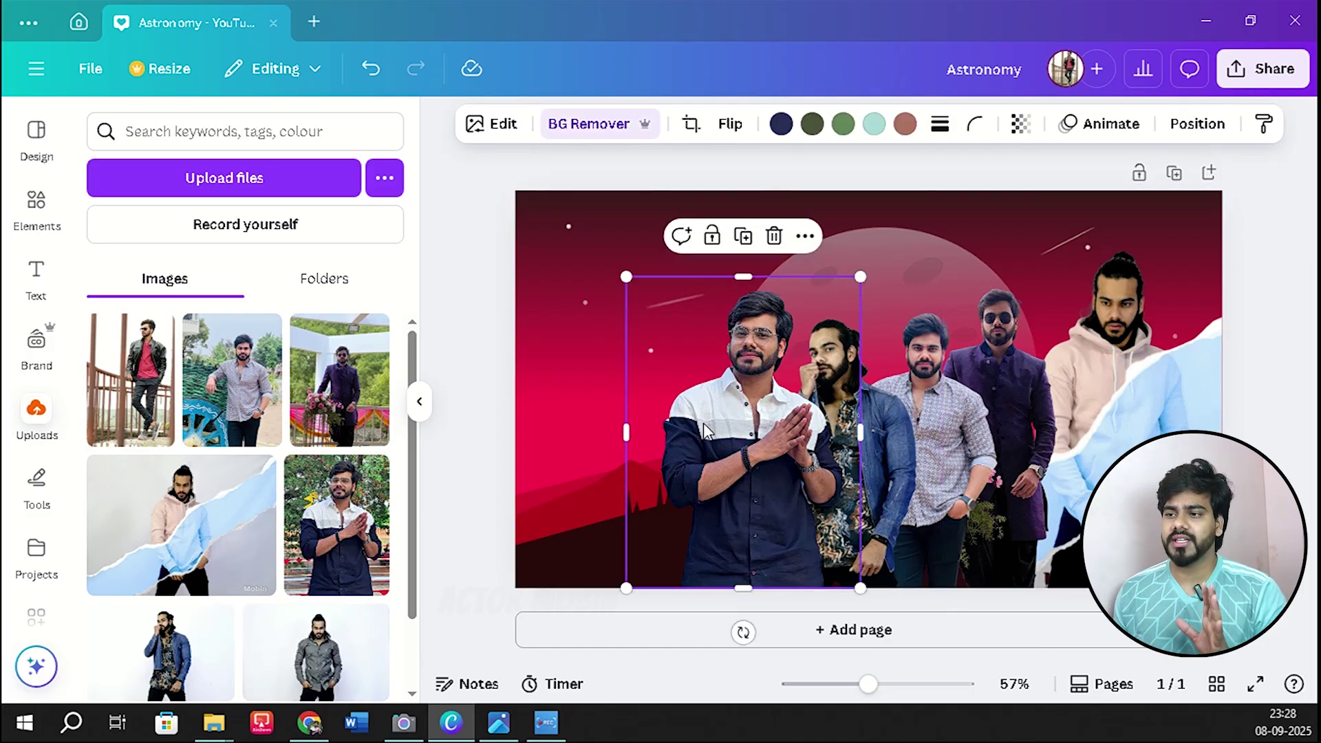
Move the white-and-navy shirt cutout's layer directly below the blue denim jacket layer.
click(1190, 134)
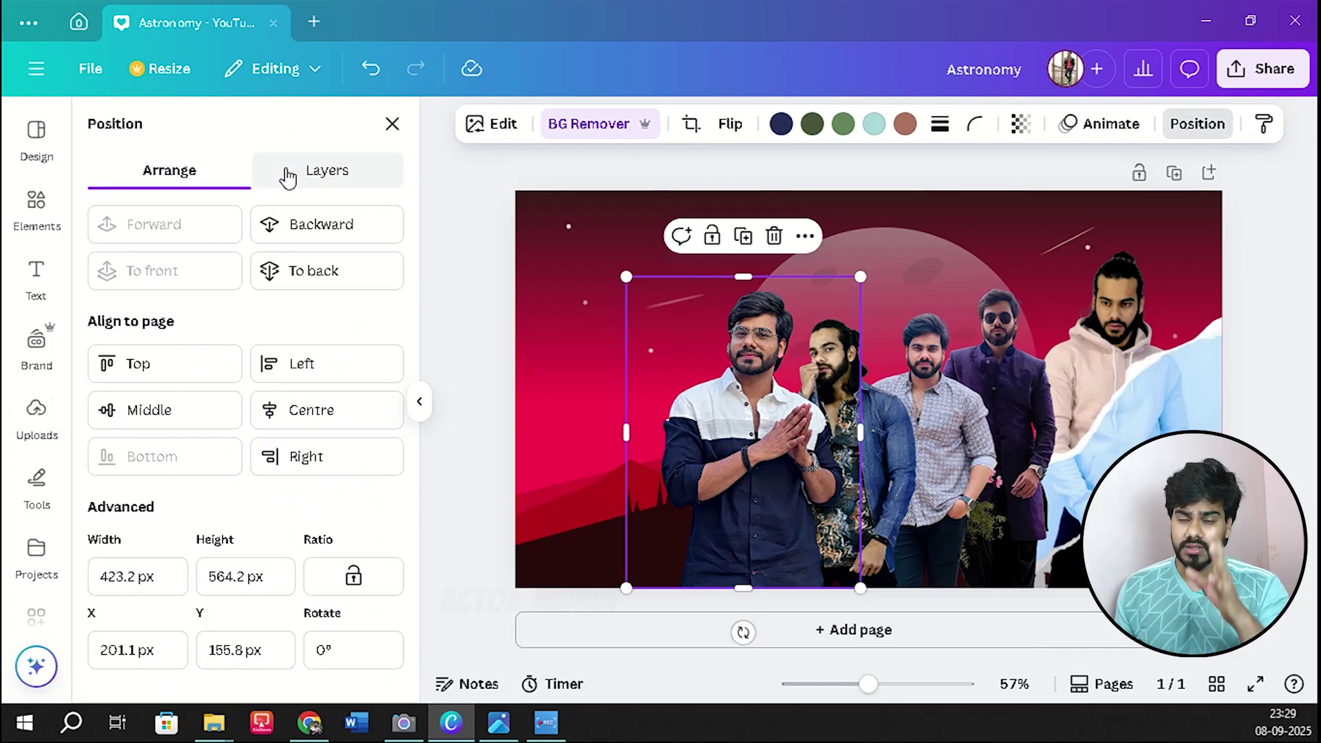
click(337, 182)
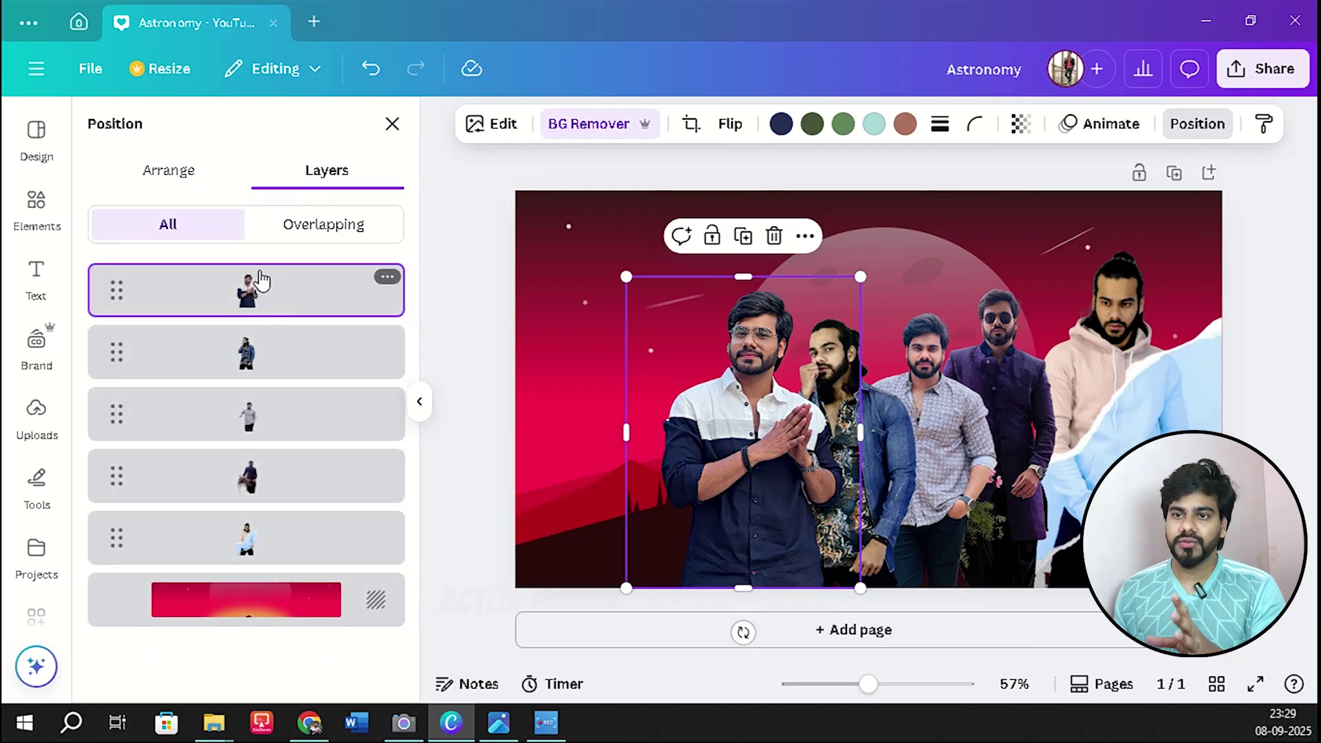
drag(257, 297, 256, 376)
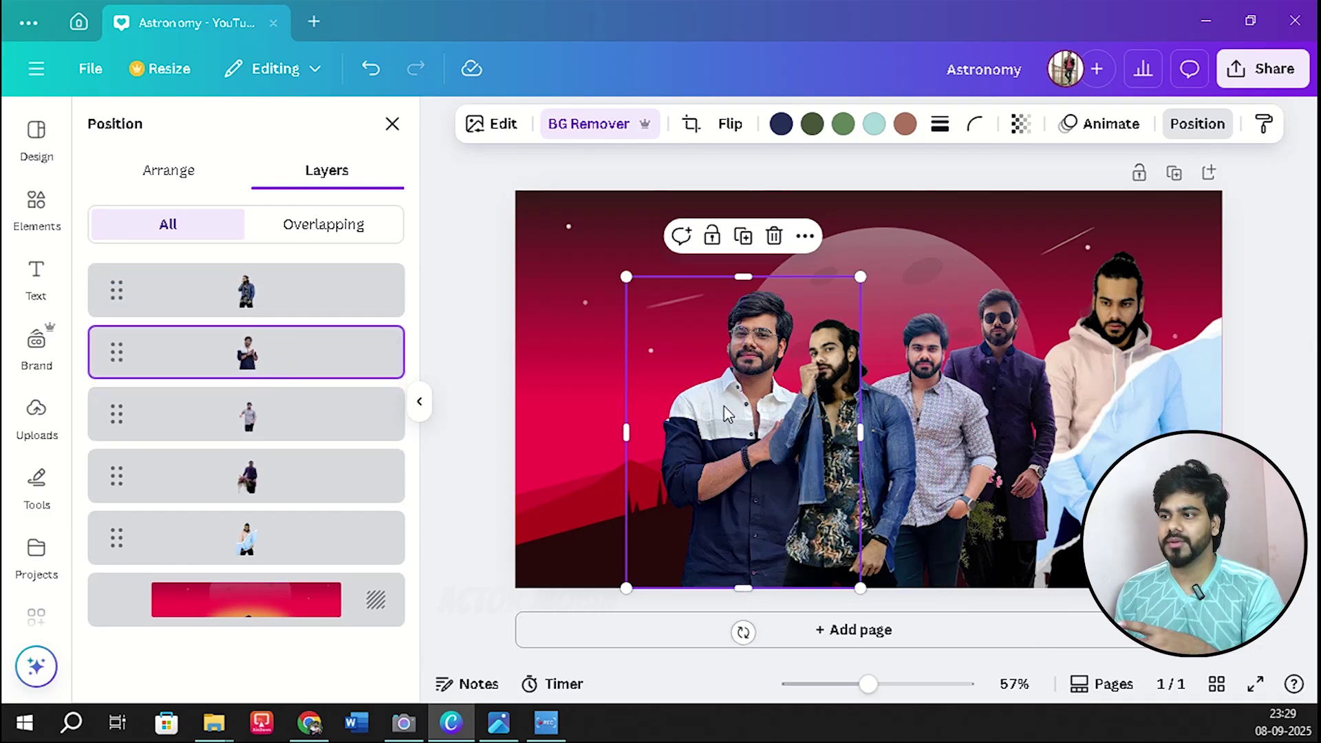
Shrink the white-and-navy shirt cutout slightly and reposition it beside the denim jacket figure at the page's lower edge.
drag(720, 406, 714, 412)
drag(855, 282, 845, 295)
drag(746, 366, 763, 358)
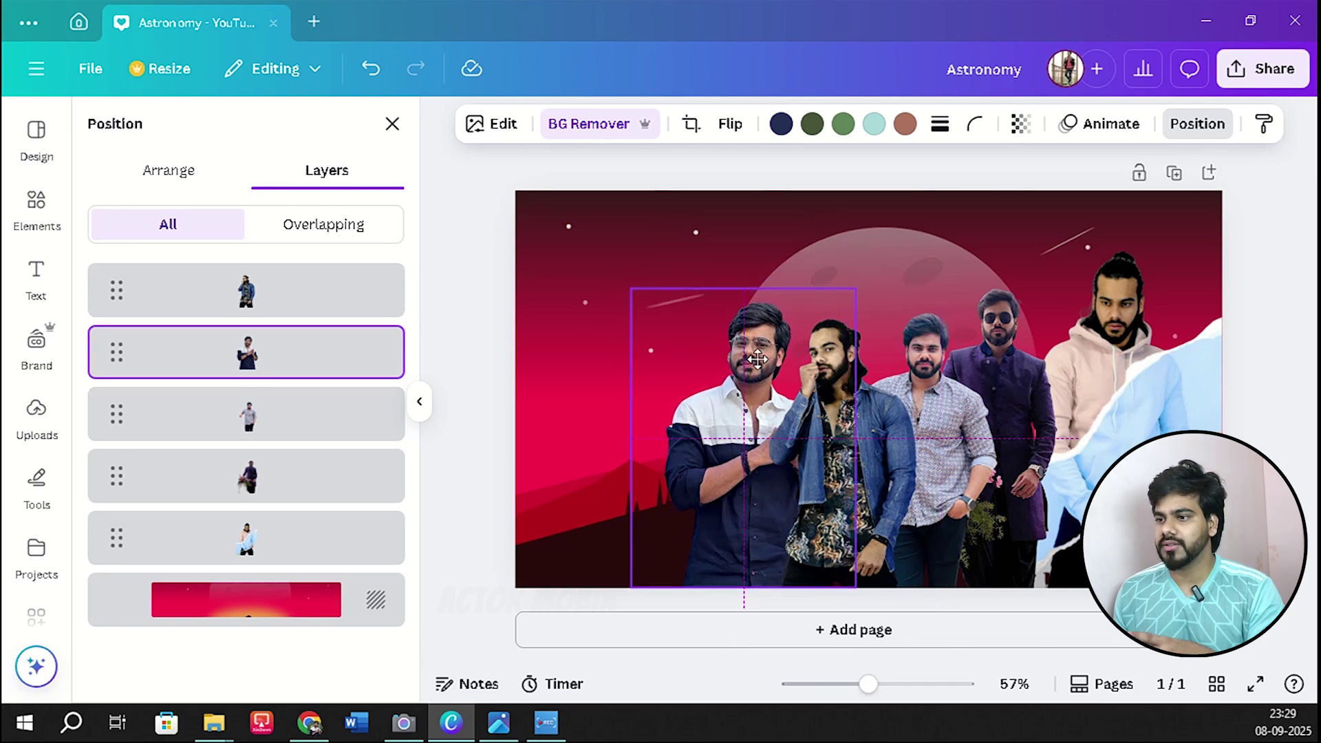
click(392, 124)
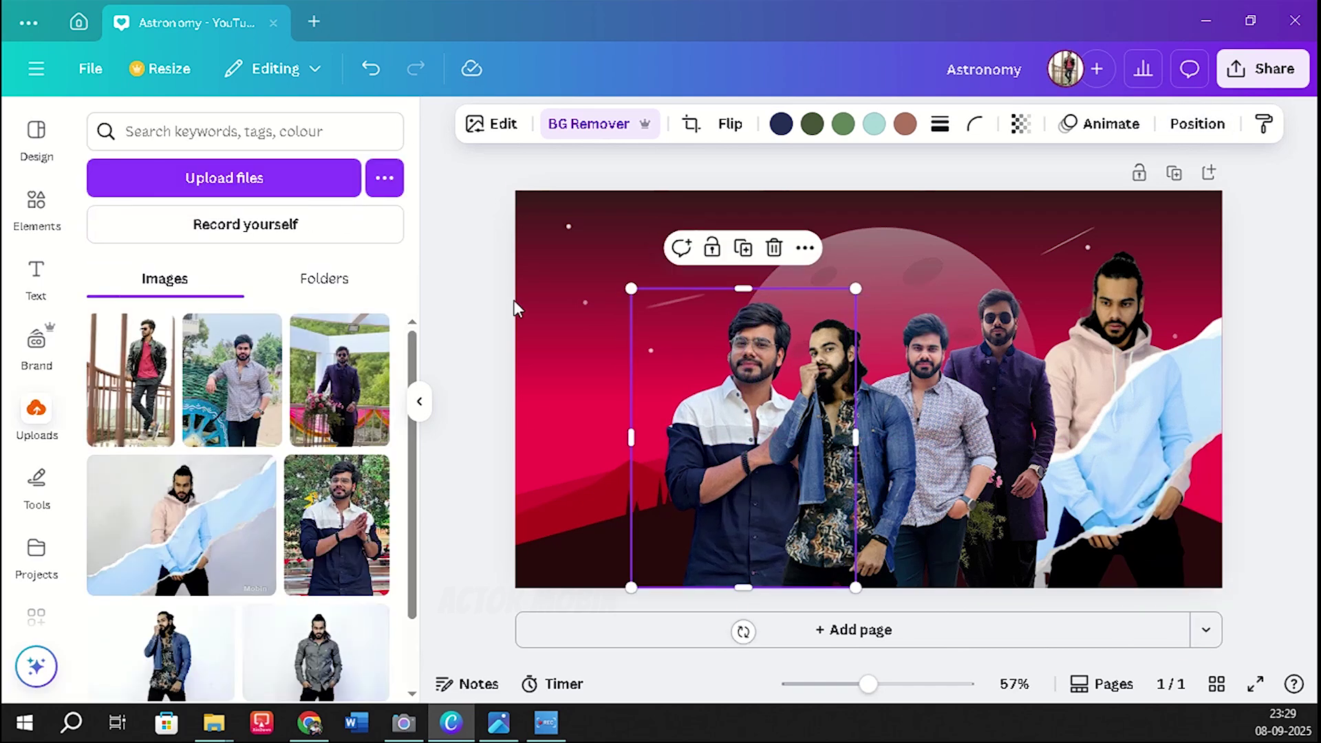
Add the black leather jacket photo without its background, crop its side, and enlarge and place it left of the white-and-navy shirt figure.
scroll(274, 507, down, 1)
scroll(274, 507, up, 1)
drag(131, 379, 869, 389)
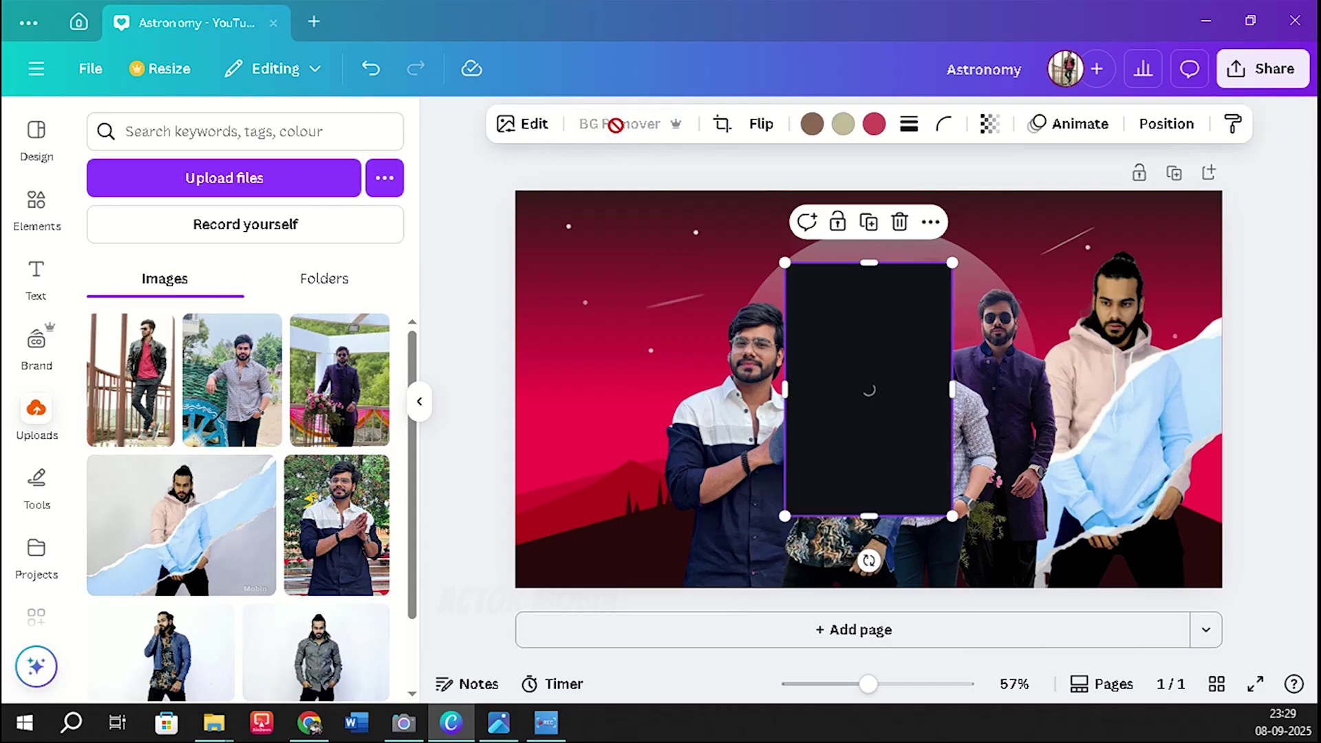
drag(823, 334, 584, 321)
drag(553, 375, 616, 382)
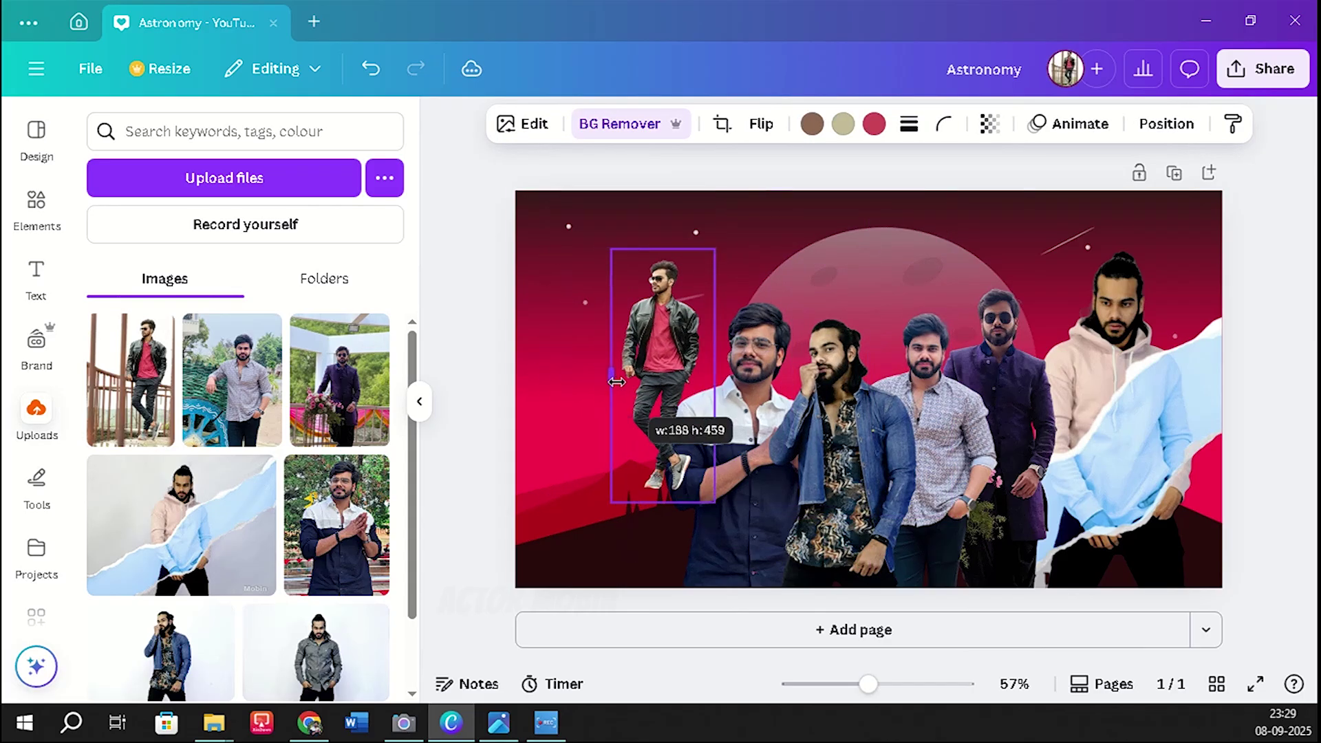
drag(716, 503, 793, 586)
drag(688, 440, 660, 478)
drag(730, 287, 777, 281)
Move the leather jacket cutout's layer directly below the white-and-navy shirt layer.
click(1166, 123)
drag(234, 306, 238, 420)
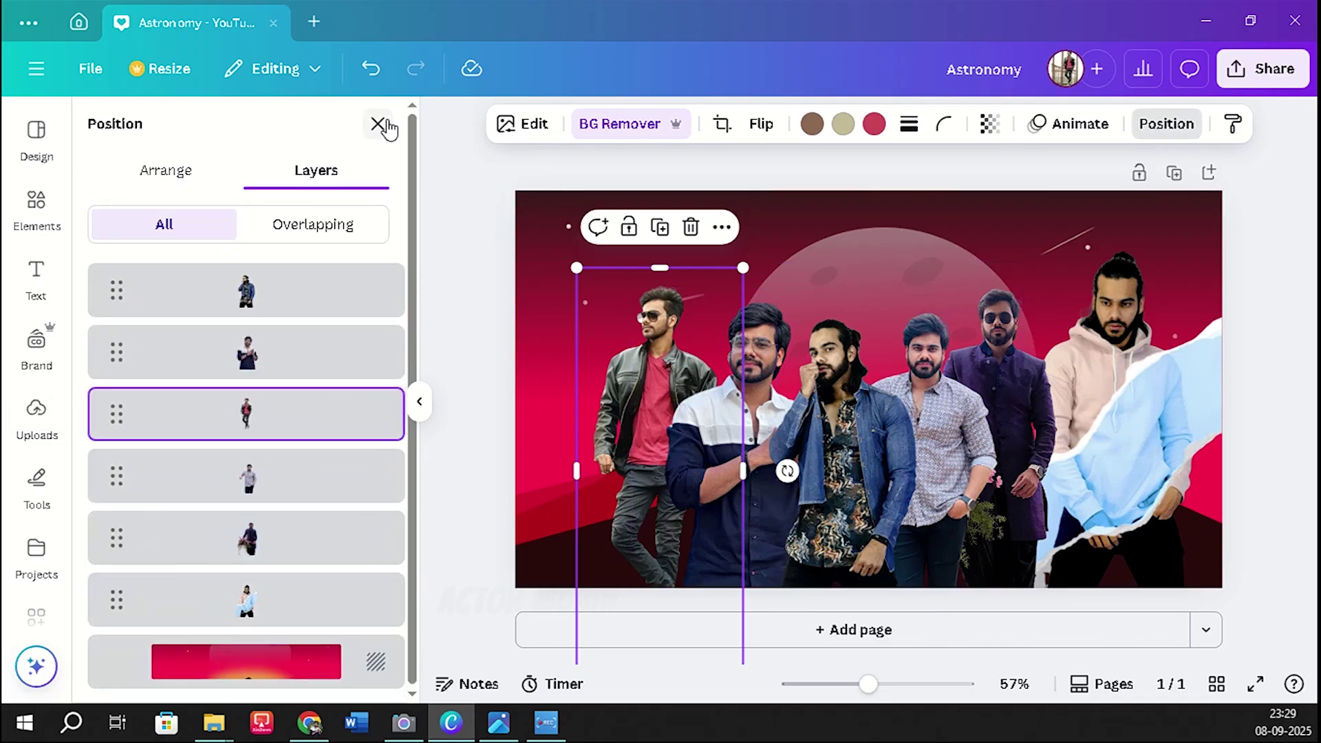
click(377, 124)
Add the grey shirt photo without its background, crop both sides, and enlarge and place it at the left end of the group.
scroll(283, 447, down, 2)
click(316, 561)
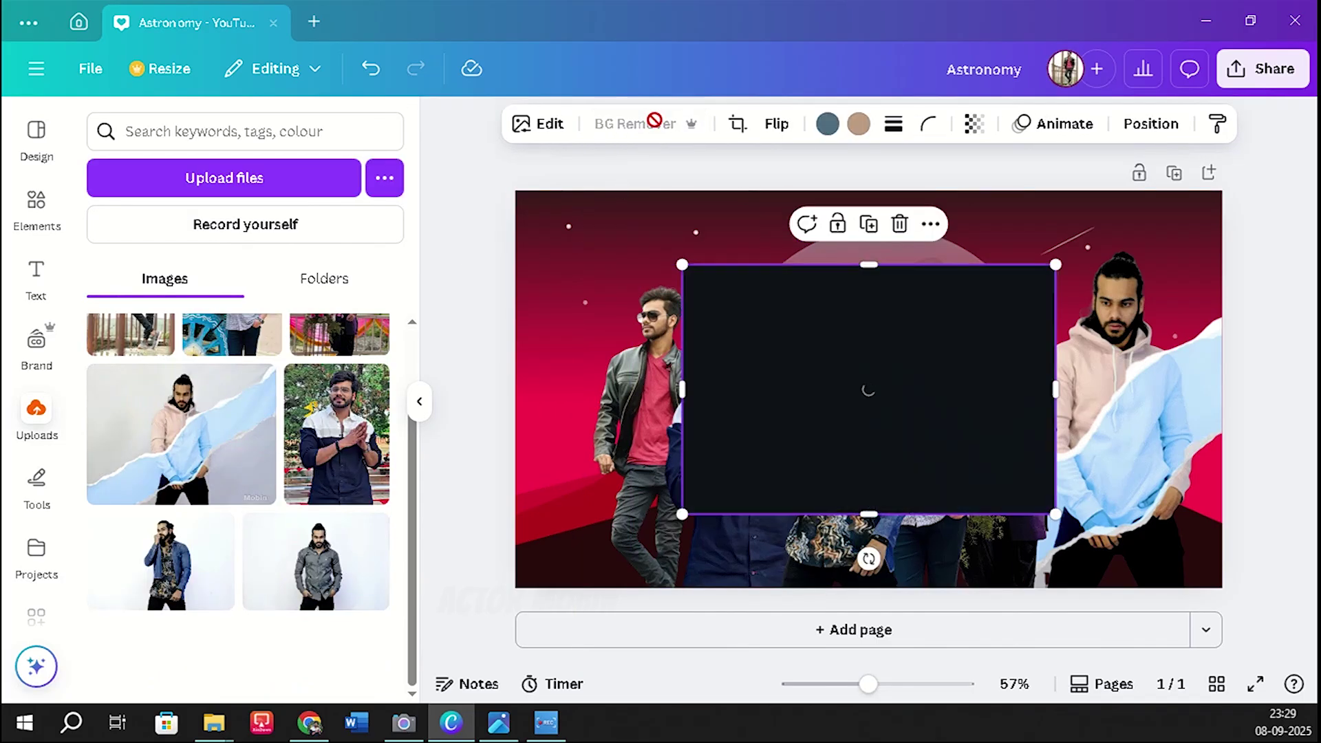
drag(1056, 390, 942, 390)
drag(681, 390, 802, 390)
drag(873, 413, 586, 438)
drag(656, 540, 736, 683)
drag(638, 497, 584, 371)
Move the grey shirt layer below the leather jacket layer, and slightly enlarge and reposition the leather jacket figure.
click(1150, 124)
drag(275, 289, 285, 512)
click(695, 358)
drag(732, 266, 757, 279)
mouse_move(730, 399)
mouse_down()
mouse_move(719, 358)
mouse_move(712, 381)
mouse_up()
Spread out the group by shifting the hoodie, purple-suit, checked-shirt and denim jacket figures to the right.
drag(1129, 412, 1162, 430)
click(1005, 386)
click(1037, 373)
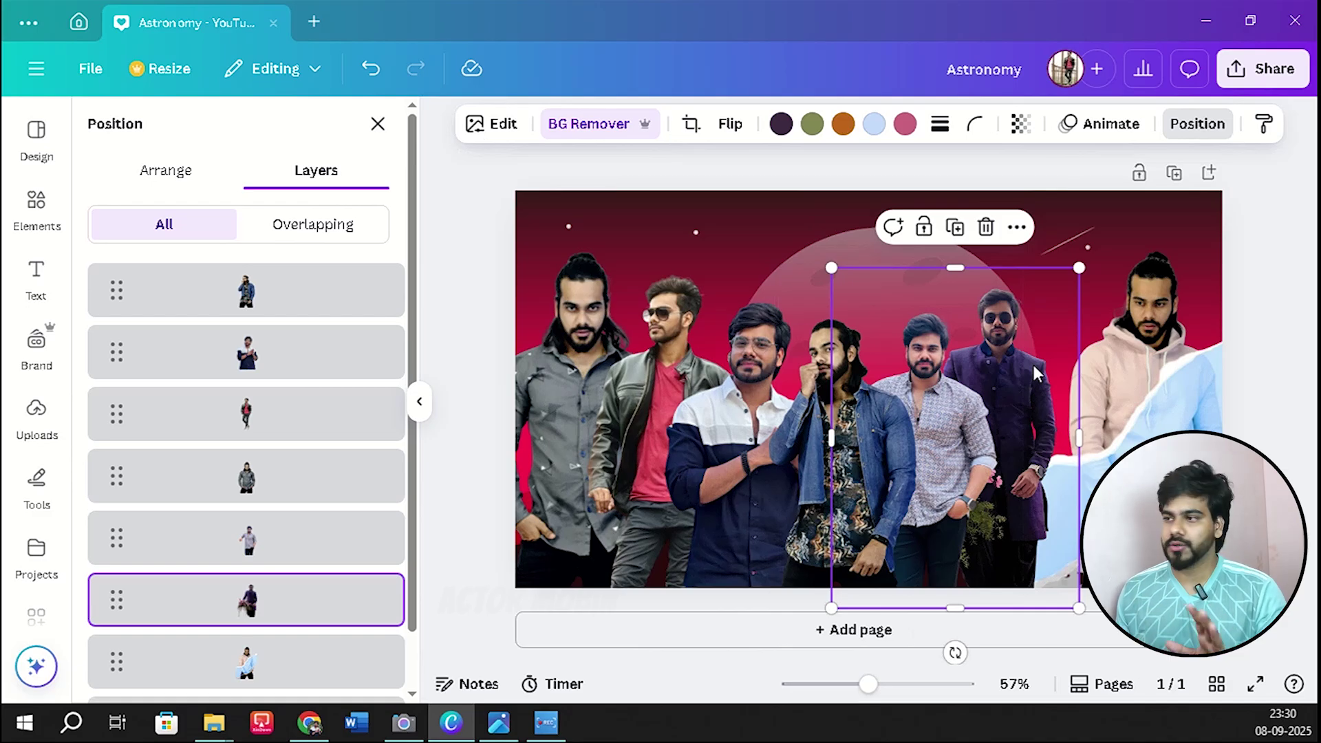
drag(1037, 373, 1075, 375)
click(922, 384)
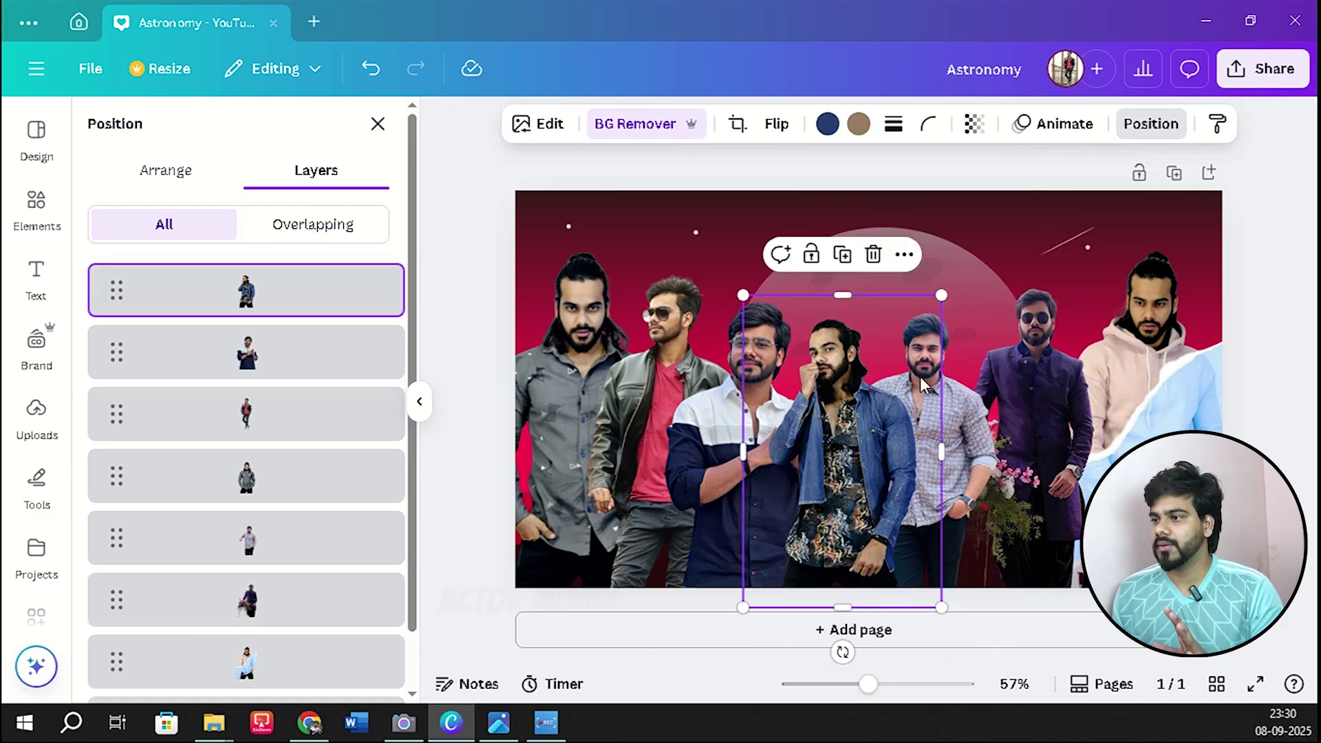
click(963, 378)
drag(902, 373, 934, 372)
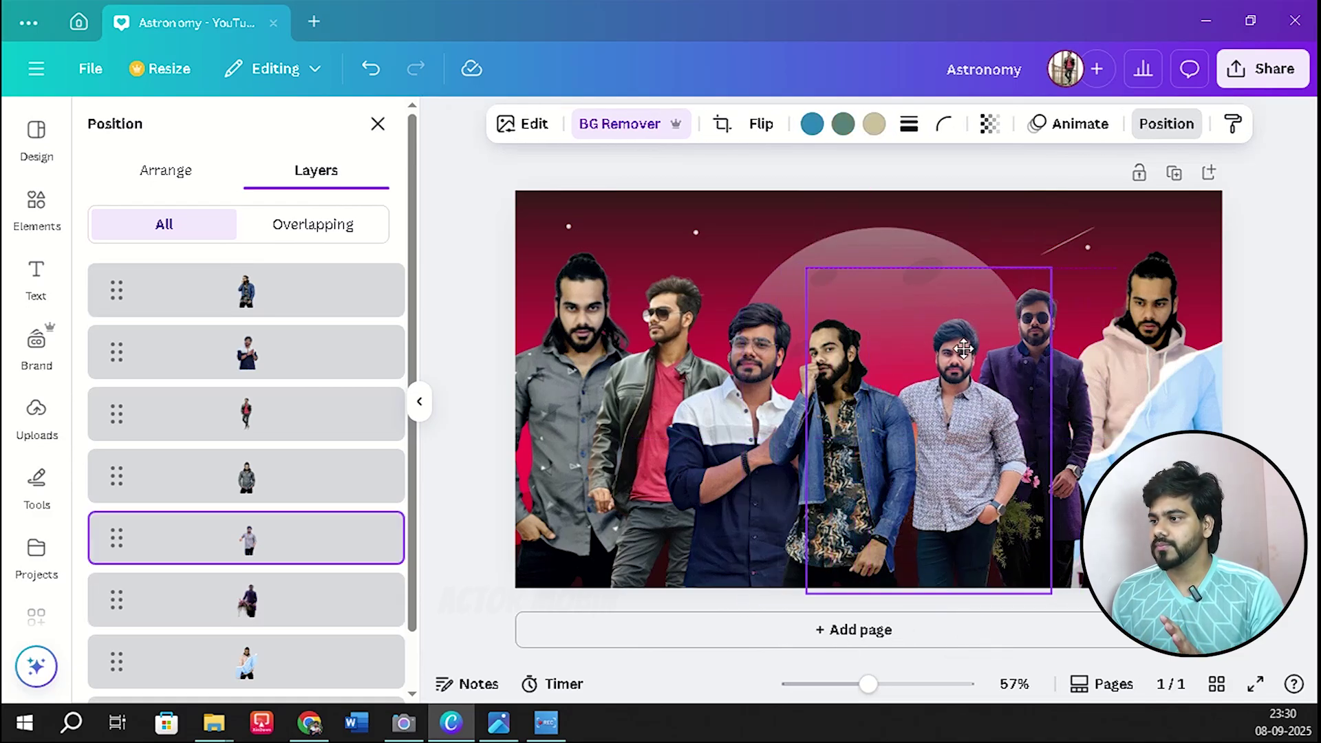
click(844, 370)
drag(853, 370, 877, 365)
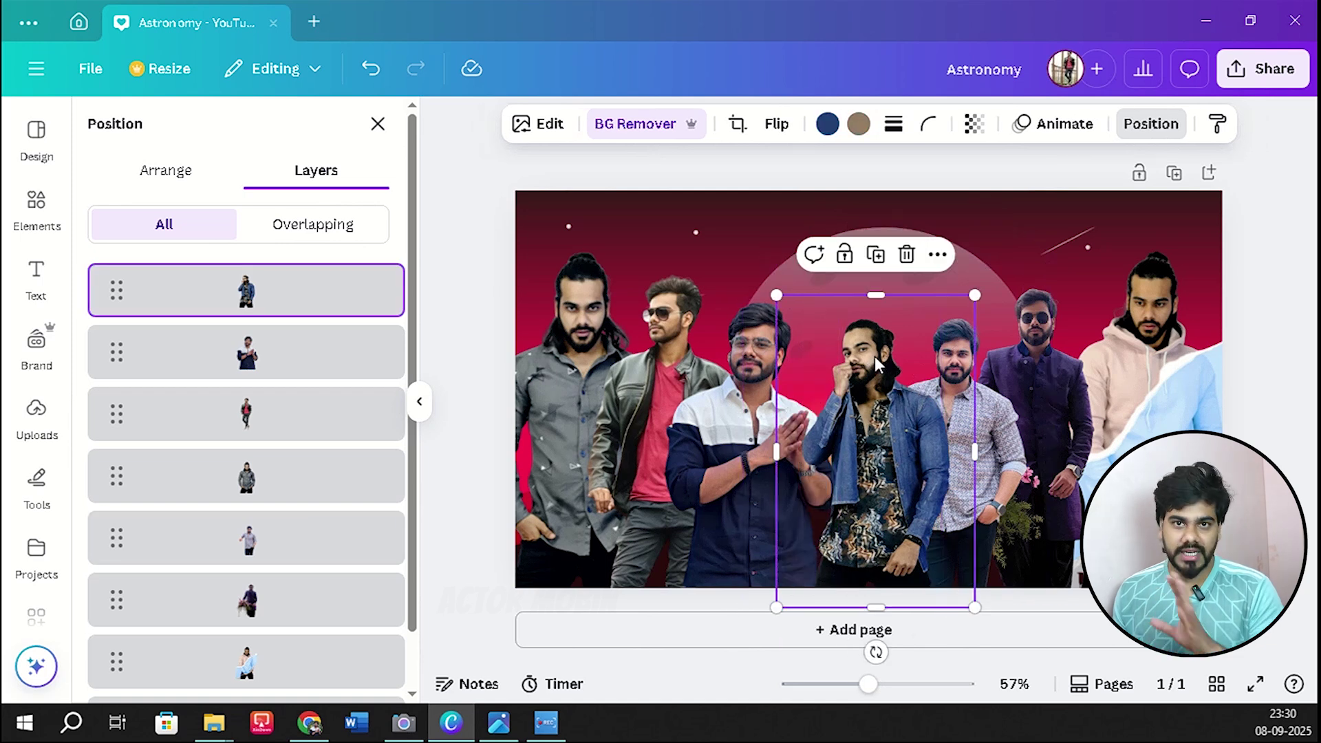
Shift the white-and-navy shirt and leather jacket figures slightly right, closer to the denim jacket figure.
click(1159, 138)
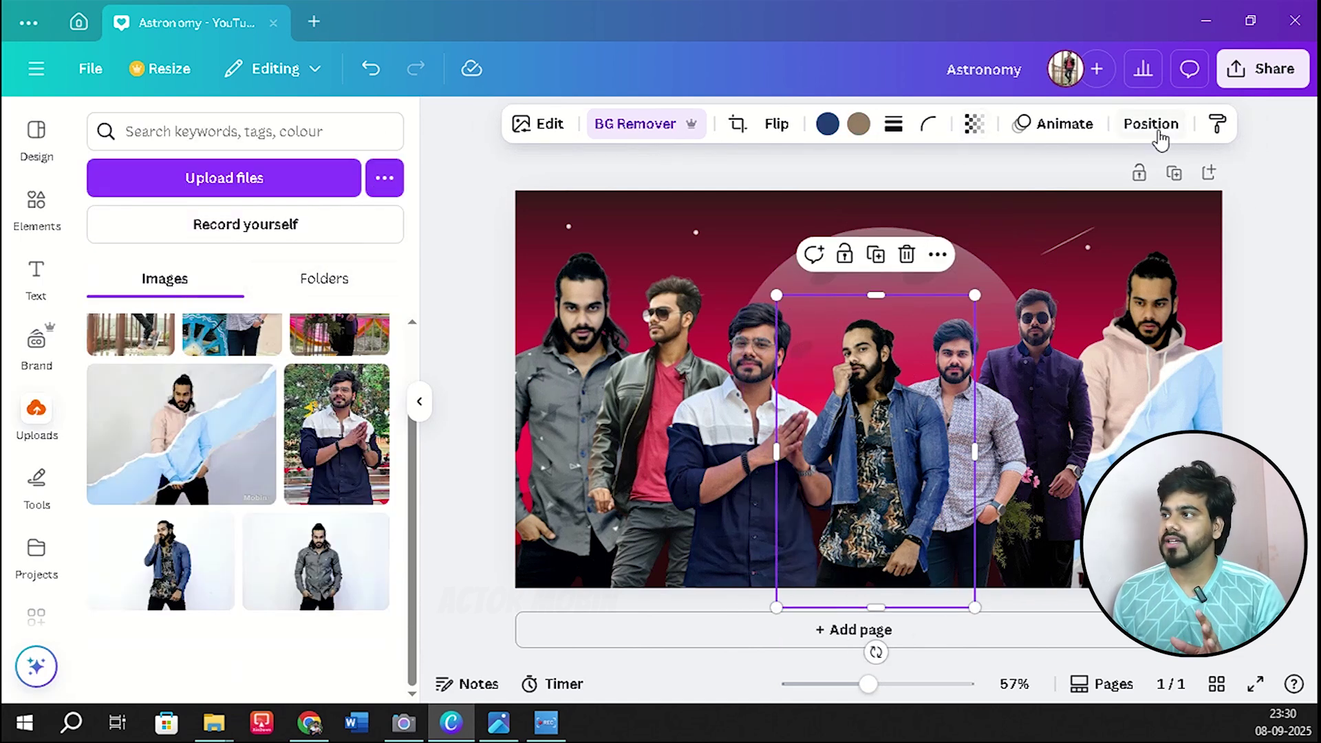
click(1143, 130)
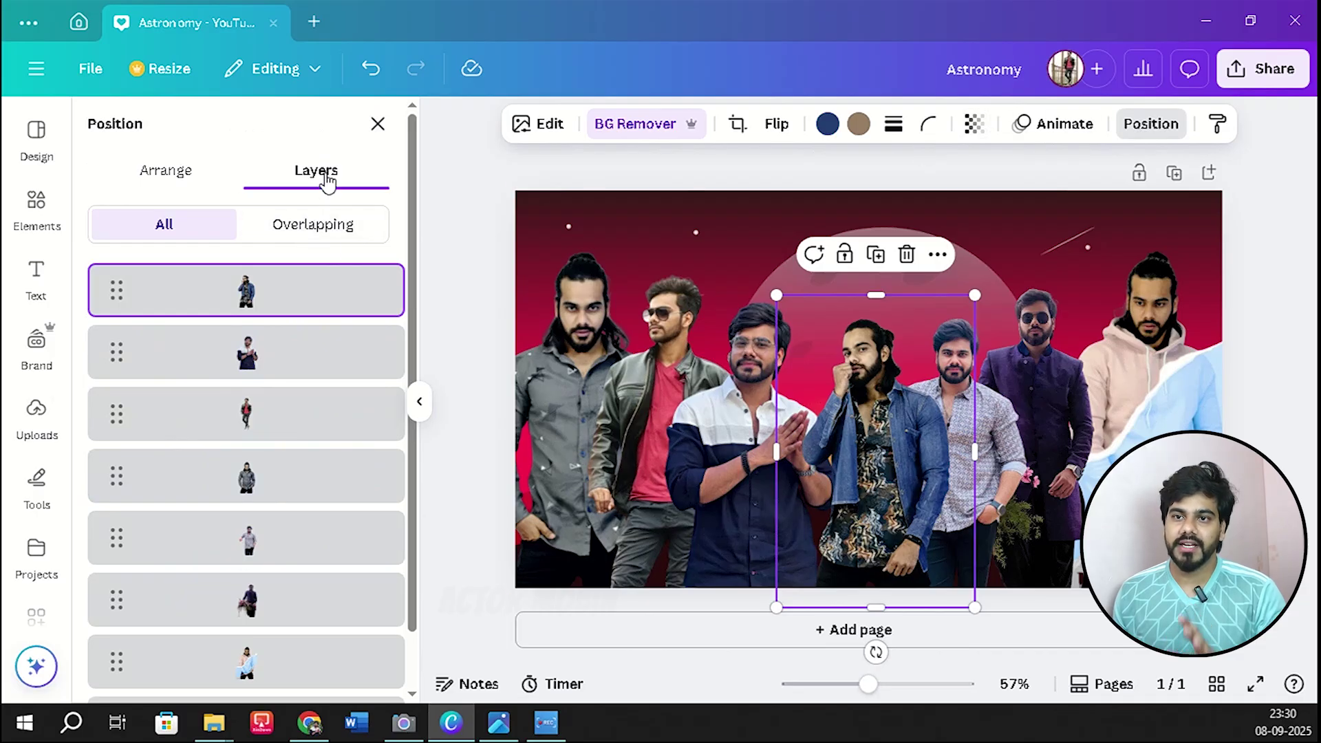
click(275, 384)
drag(761, 413, 779, 403)
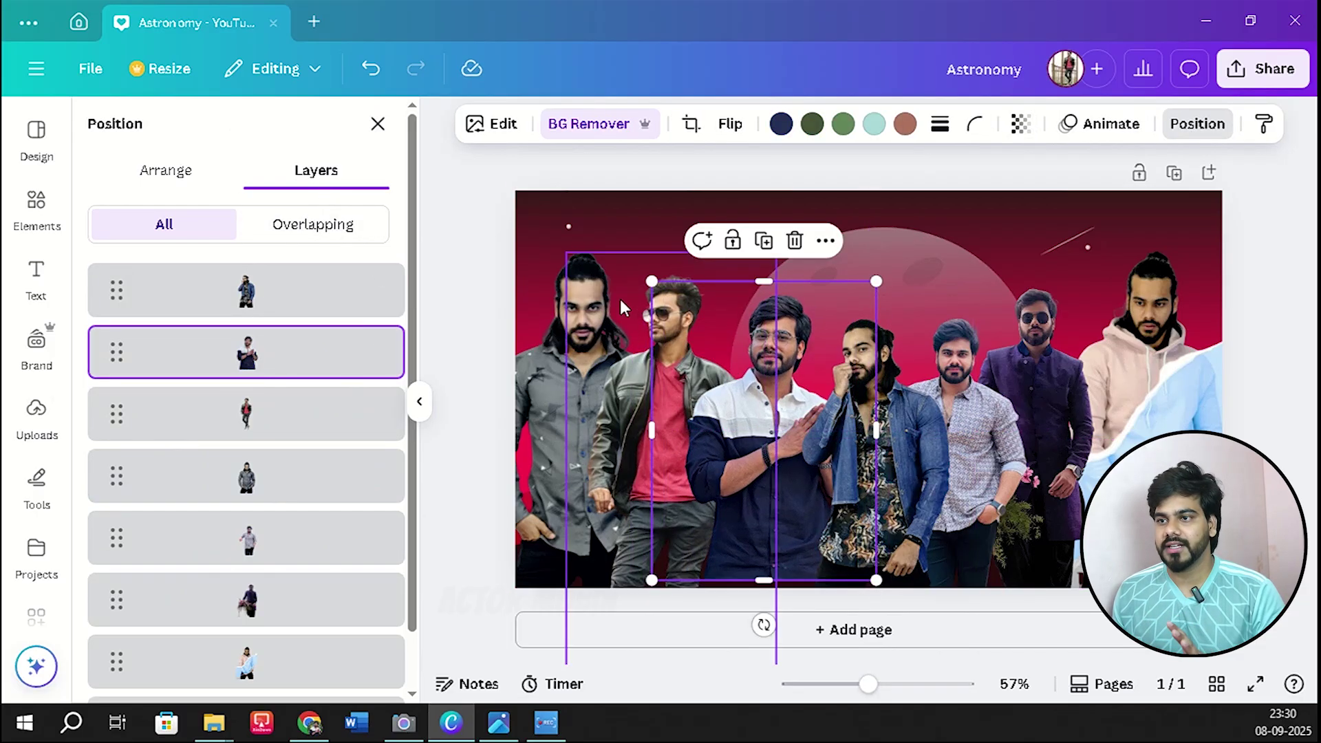
click(290, 420)
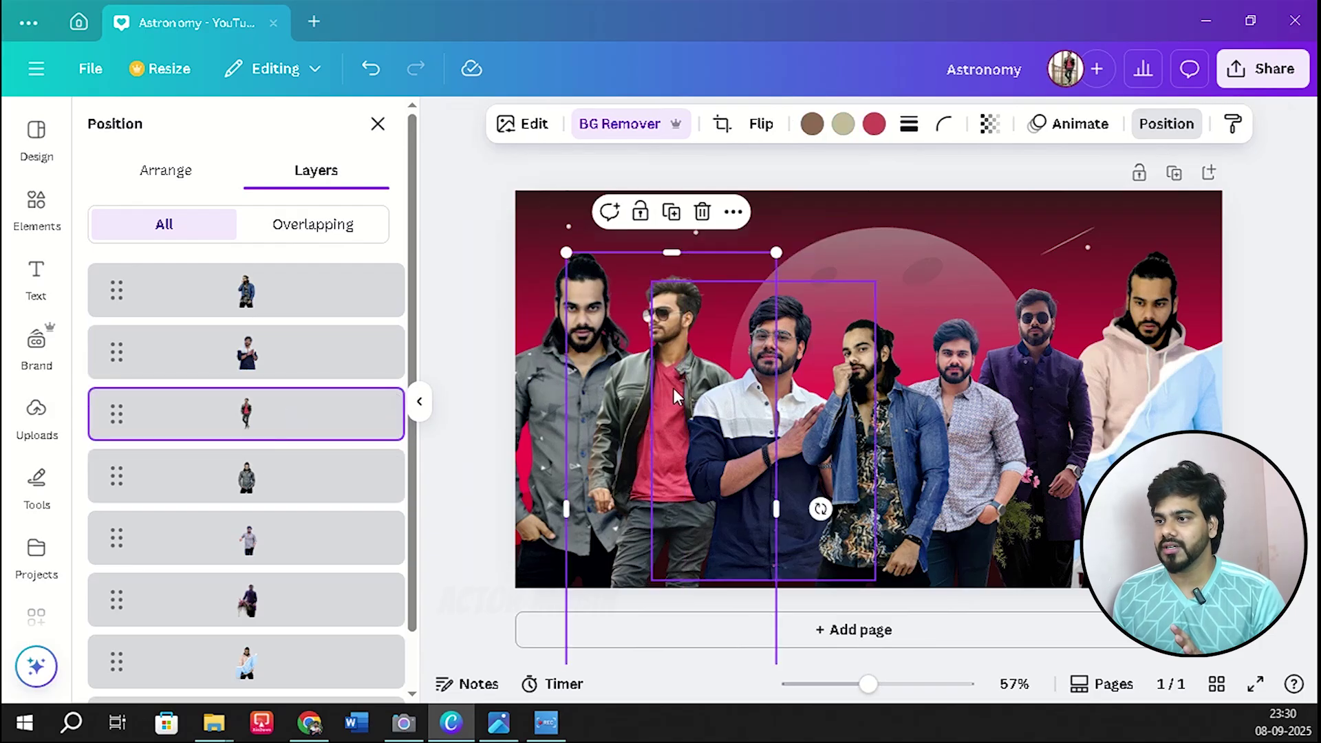
Even out the spacing by nudging the purple-suit, checked-shirt and denim jacket figures right and the hoodie figure left.
click(1041, 344)
mouse_move(1041, 344)
mouse_down()
mouse_move(1046, 310)
mouse_move(1050, 344)
mouse_up()
drag(1170, 329, 1153, 329)
drag(1049, 386, 1059, 385)
drag(967, 399, 984, 399)
click(891, 407)
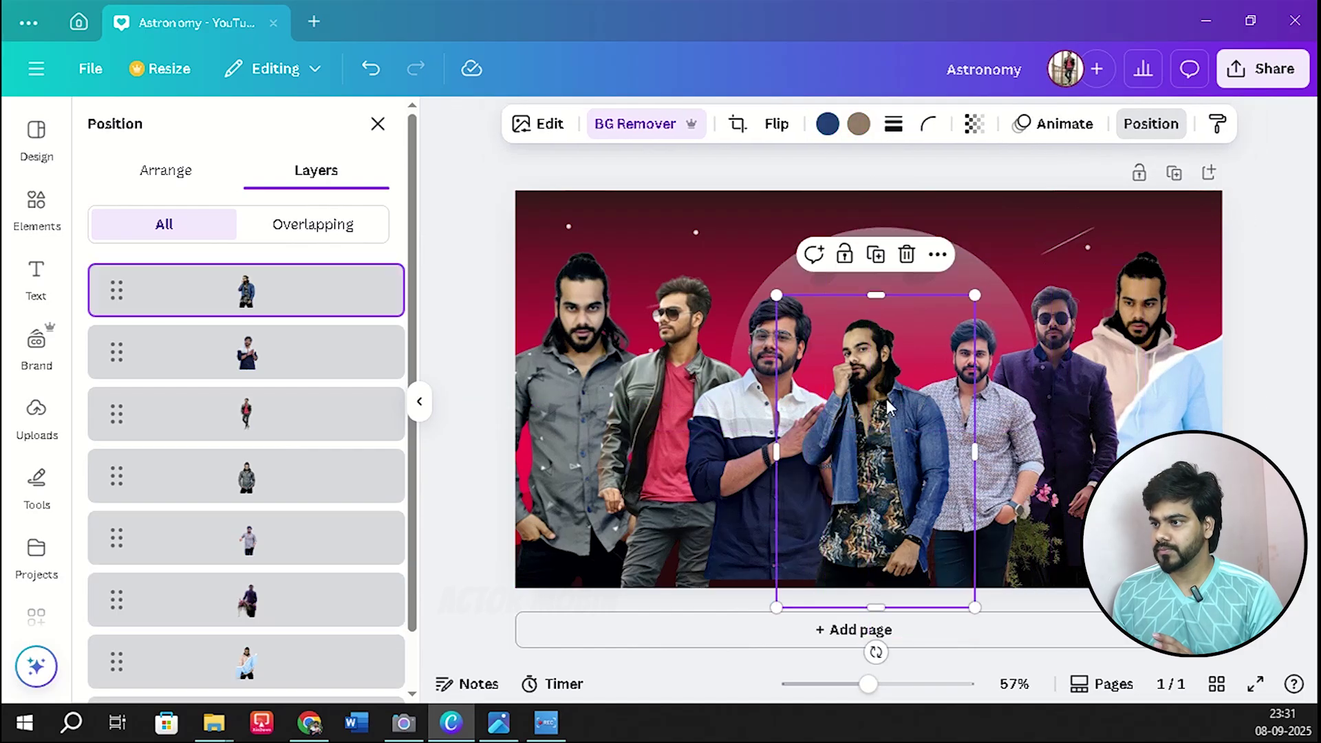
drag(891, 408, 901, 407)
Enlarge the checked-shirt figure slightly between the denim jacket and purple-suit figures and deselect everything.
click(984, 413)
drag(1067, 265, 1089, 244)
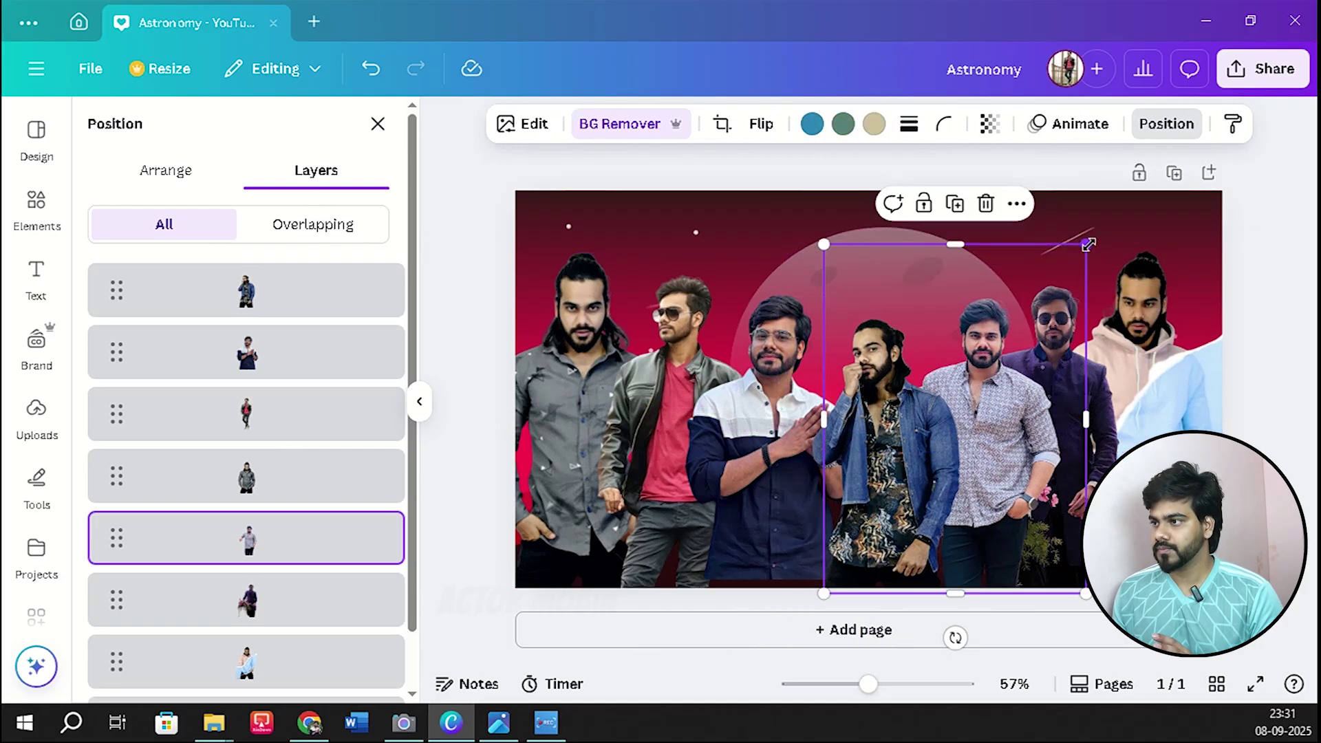
click(931, 260)
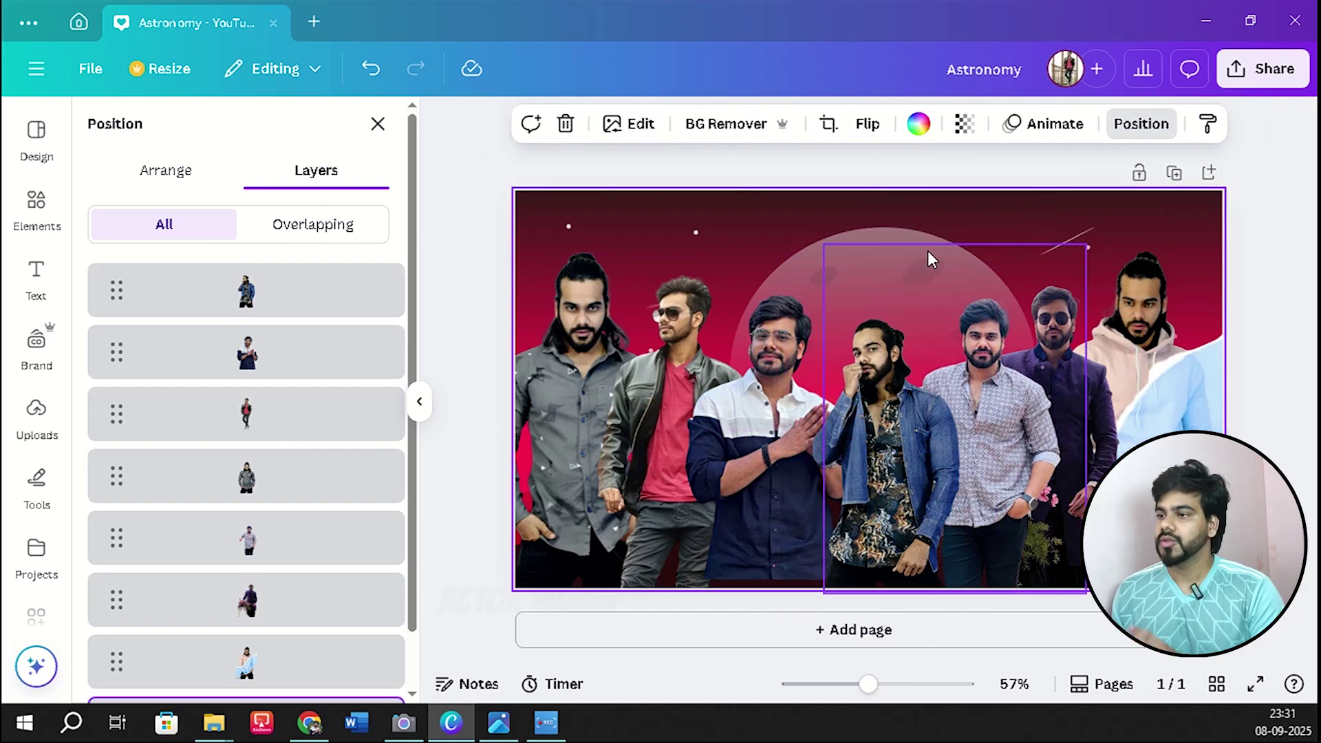
click(821, 160)
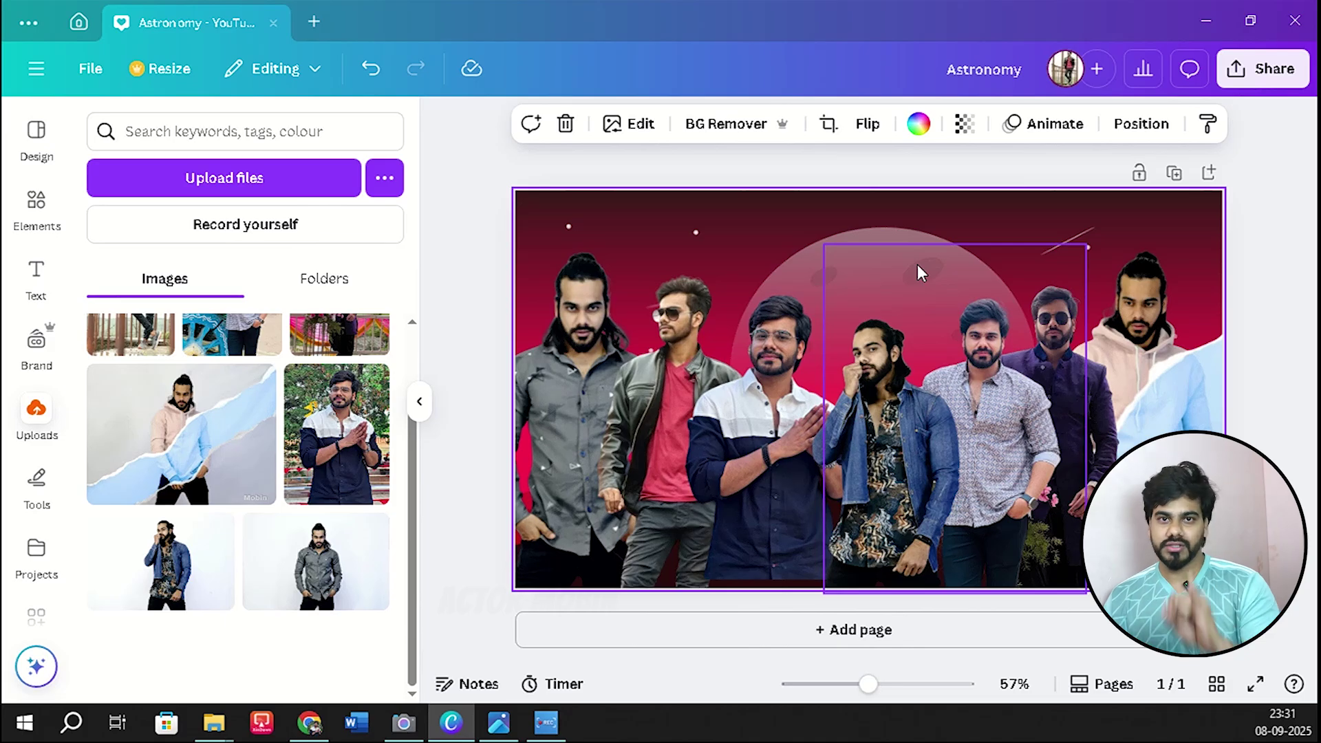
click(1249, 214)
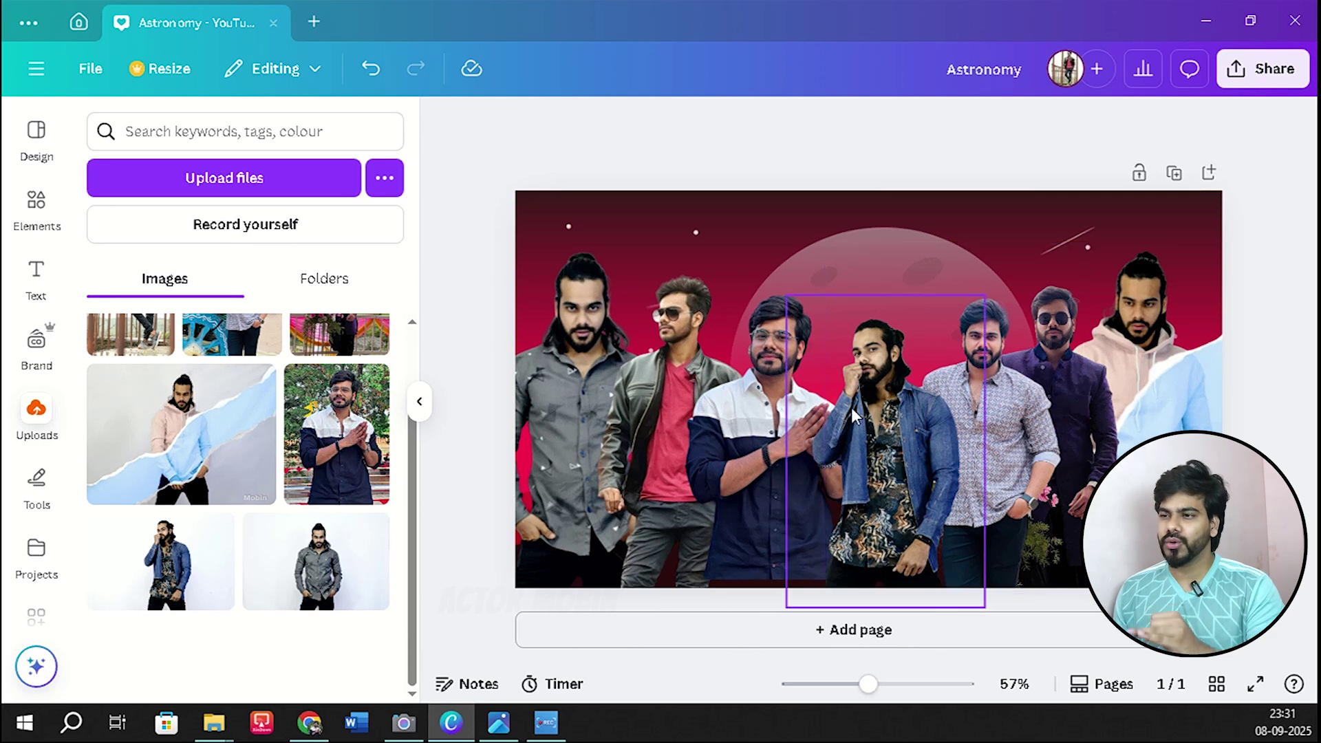
Blur the whole background image with an intensity of 10.
click(852, 215)
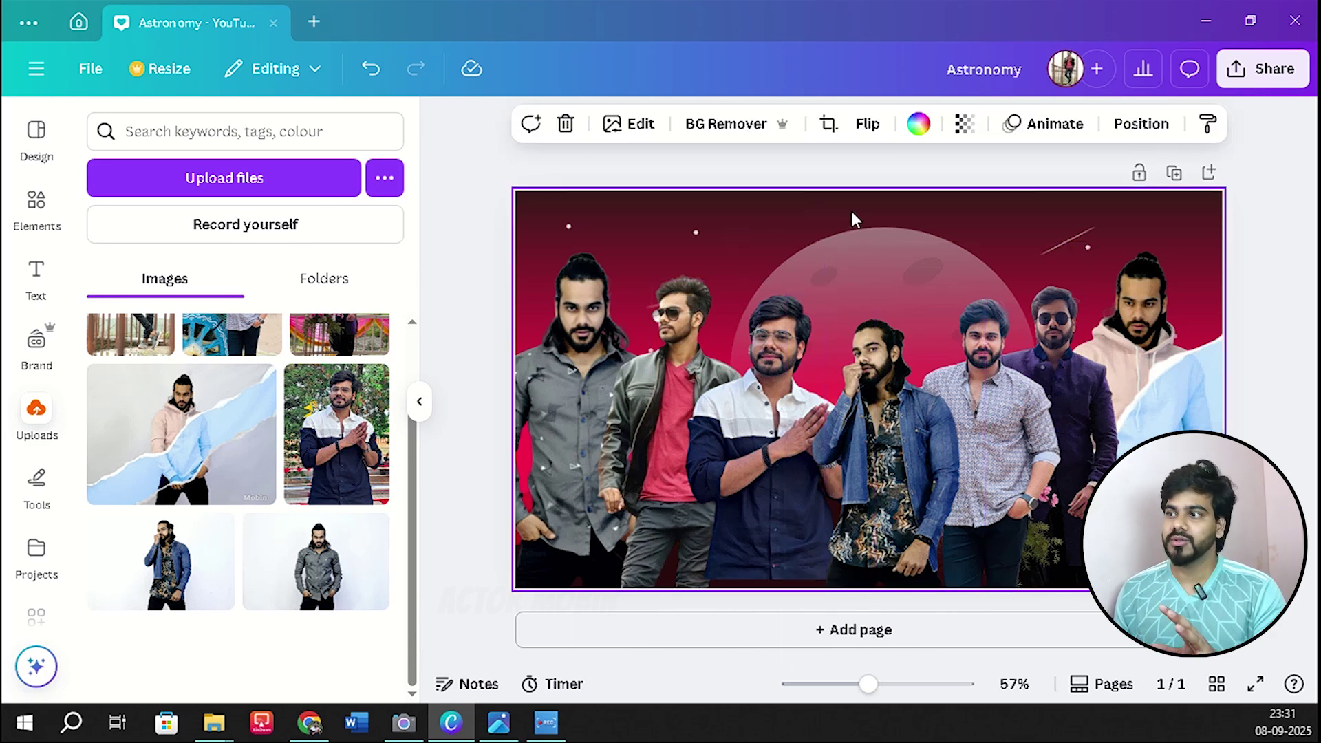
click(1137, 128)
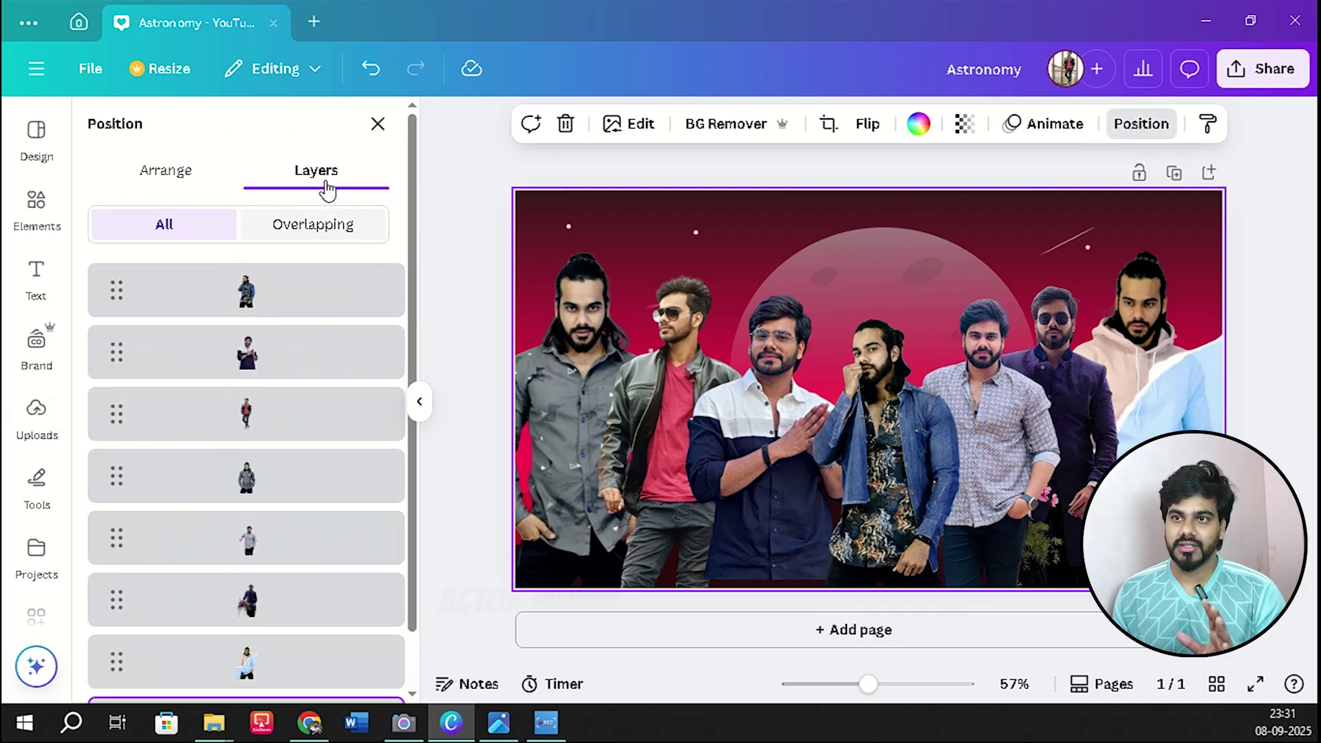
scroll(294, 221, down, 2)
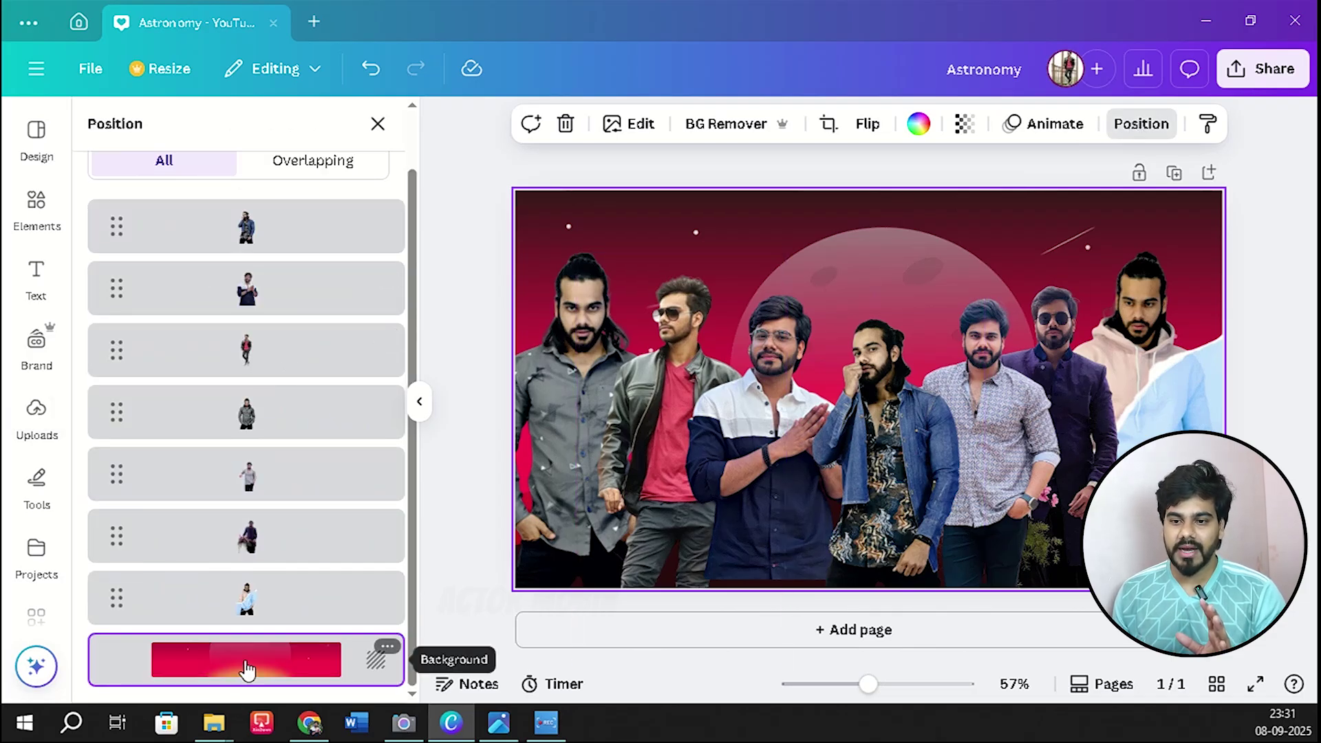
click(638, 131)
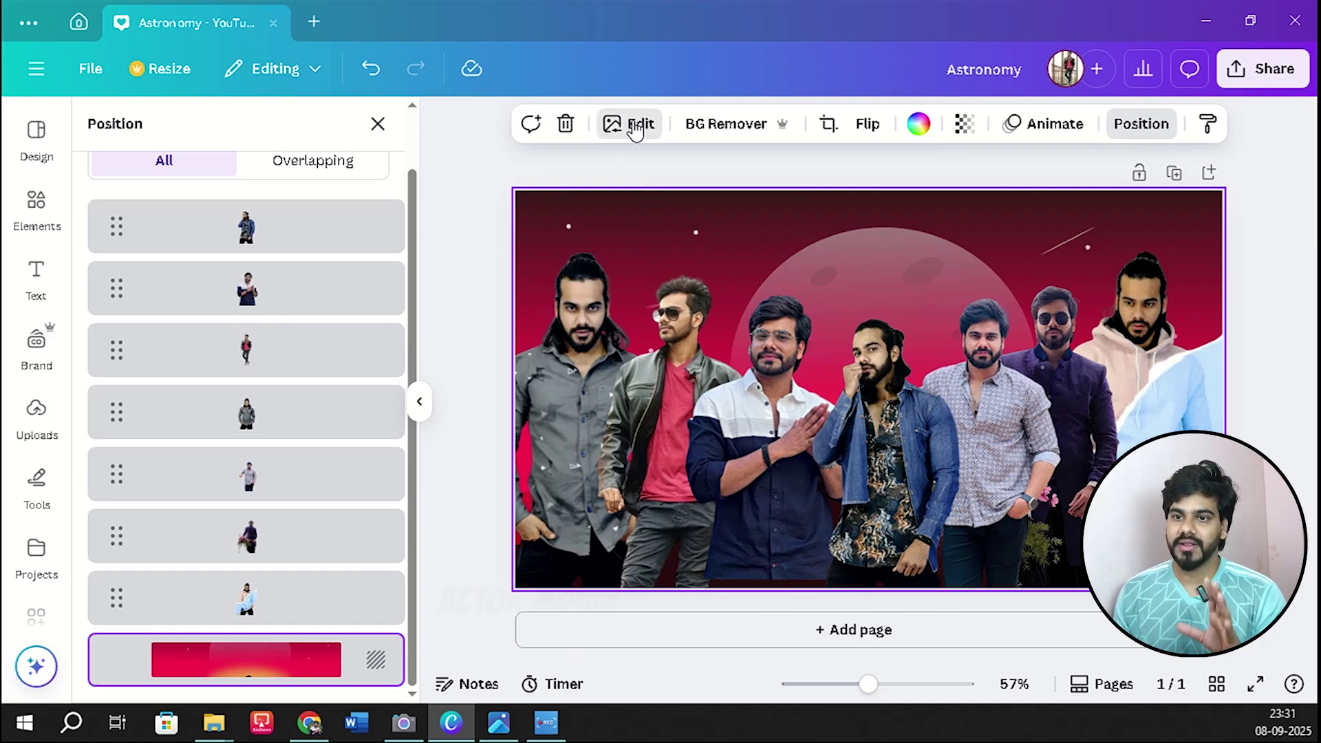
drag(413, 300, 417, 472)
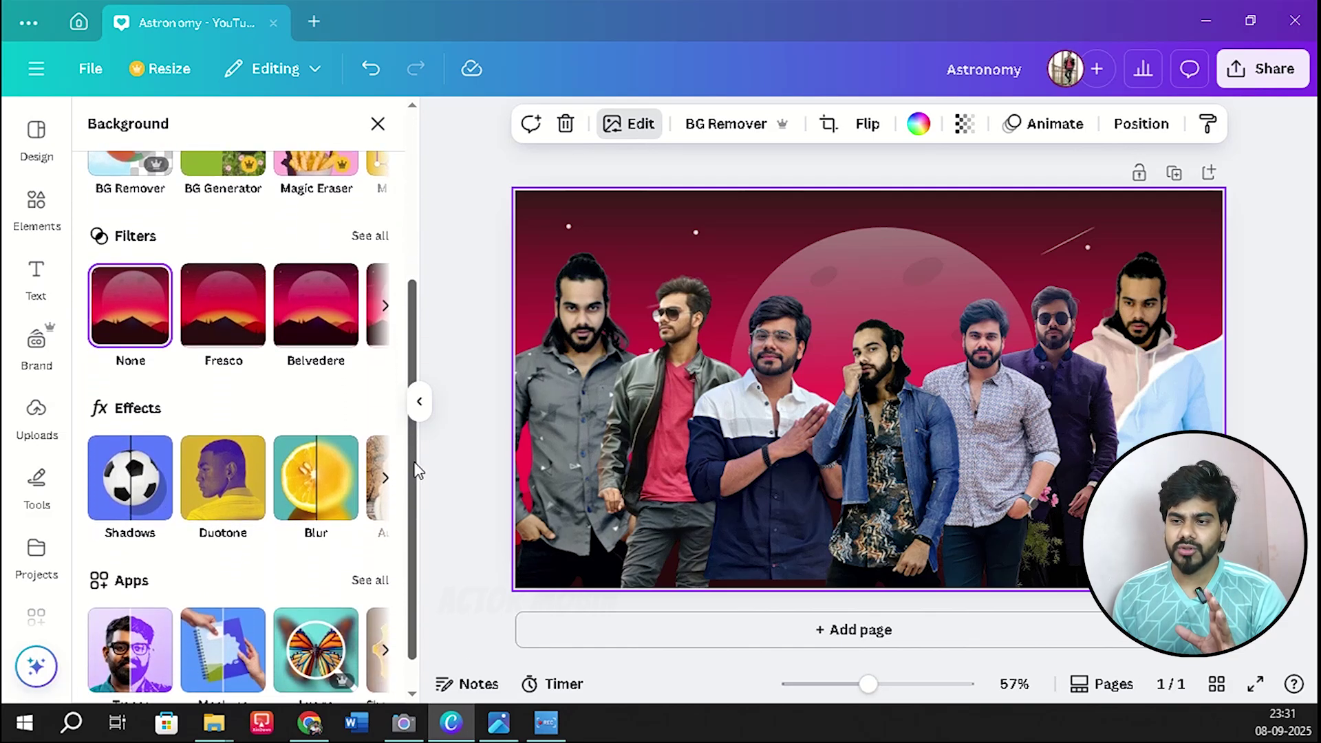
click(316, 480)
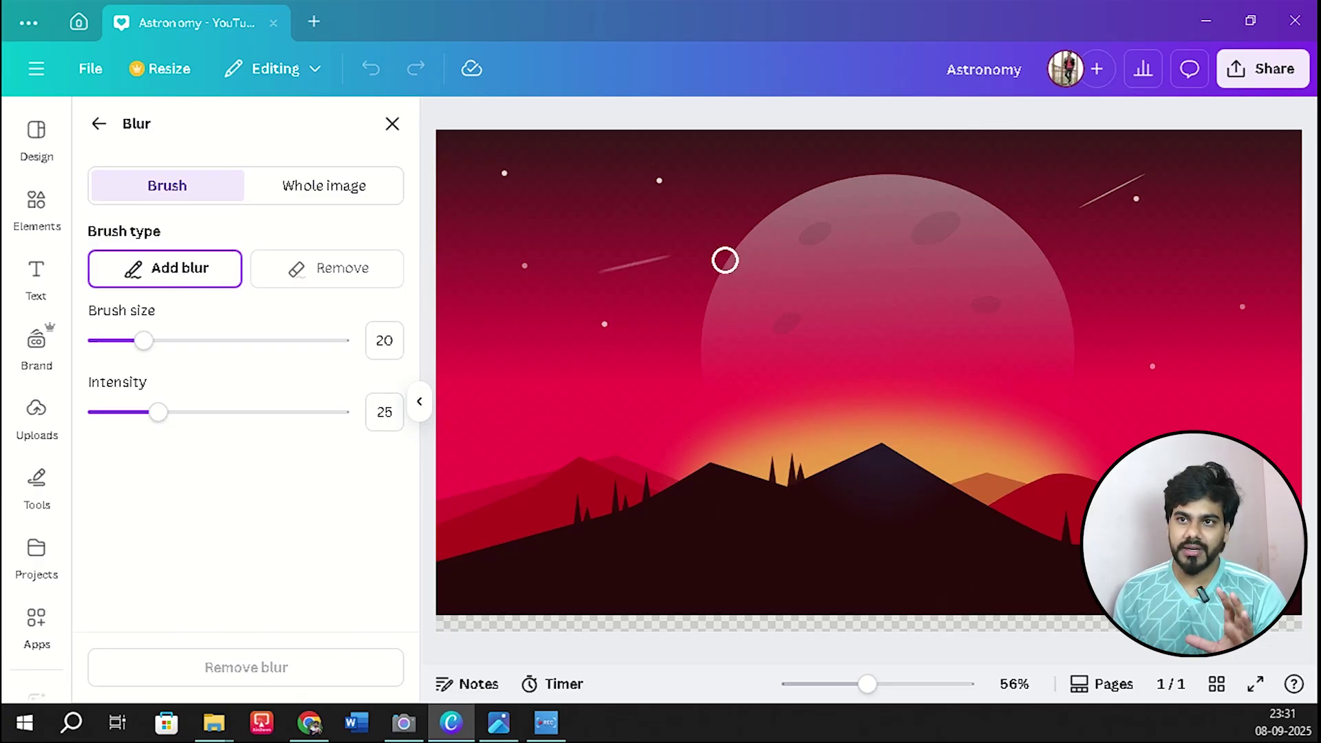
click(310, 190)
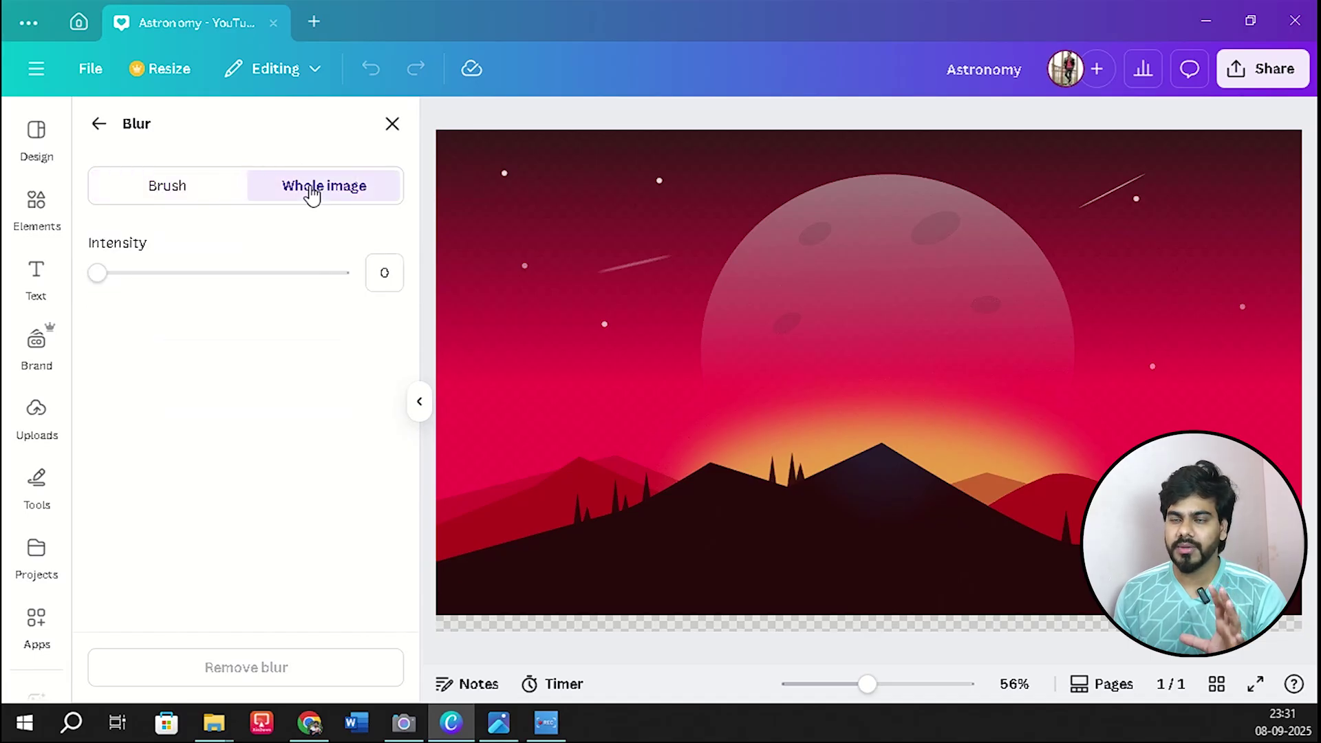
drag(95, 279, 122, 288)
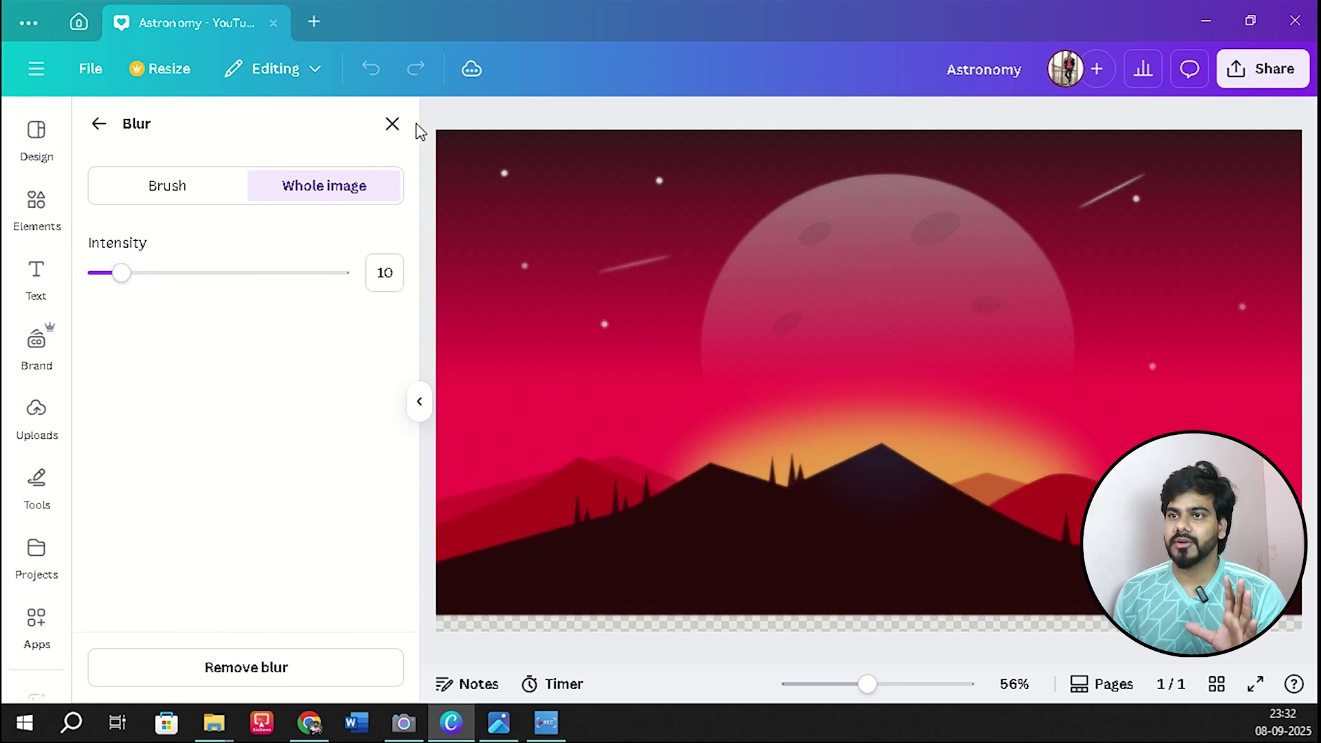
click(392, 125)
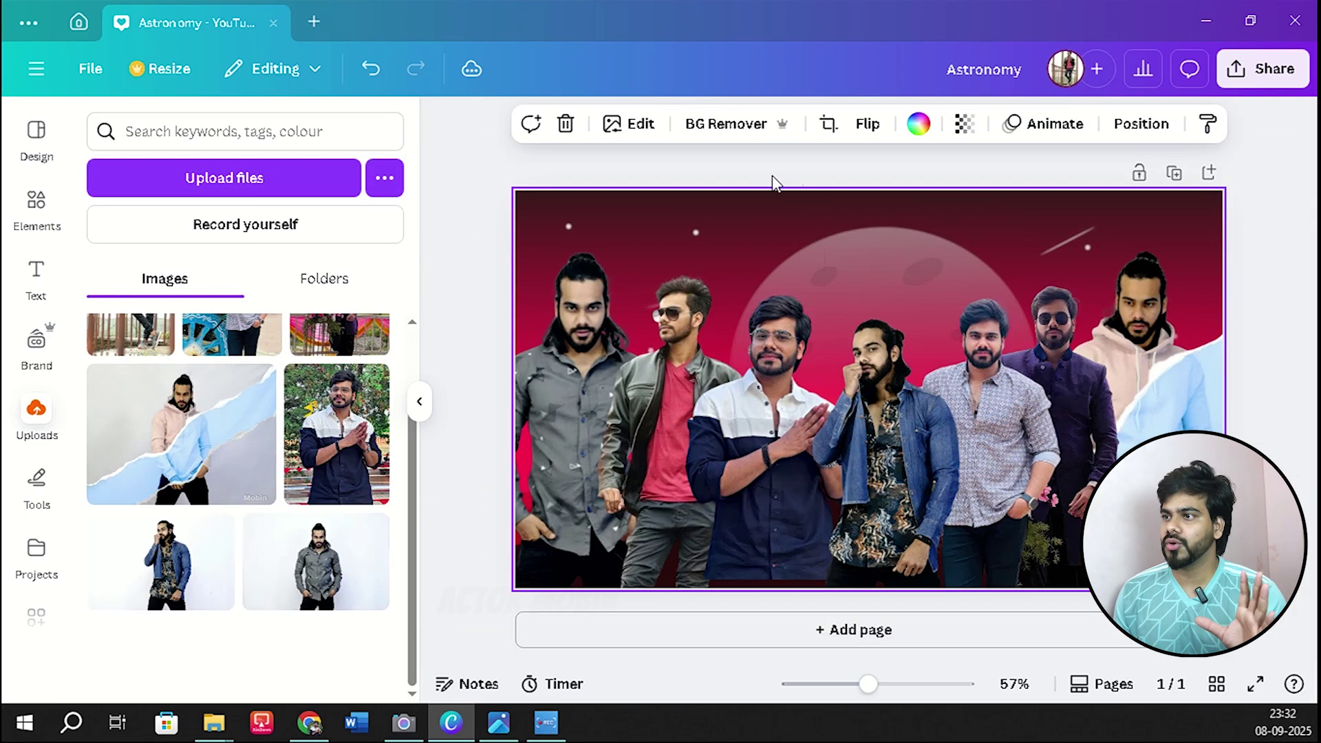
click(669, 179)
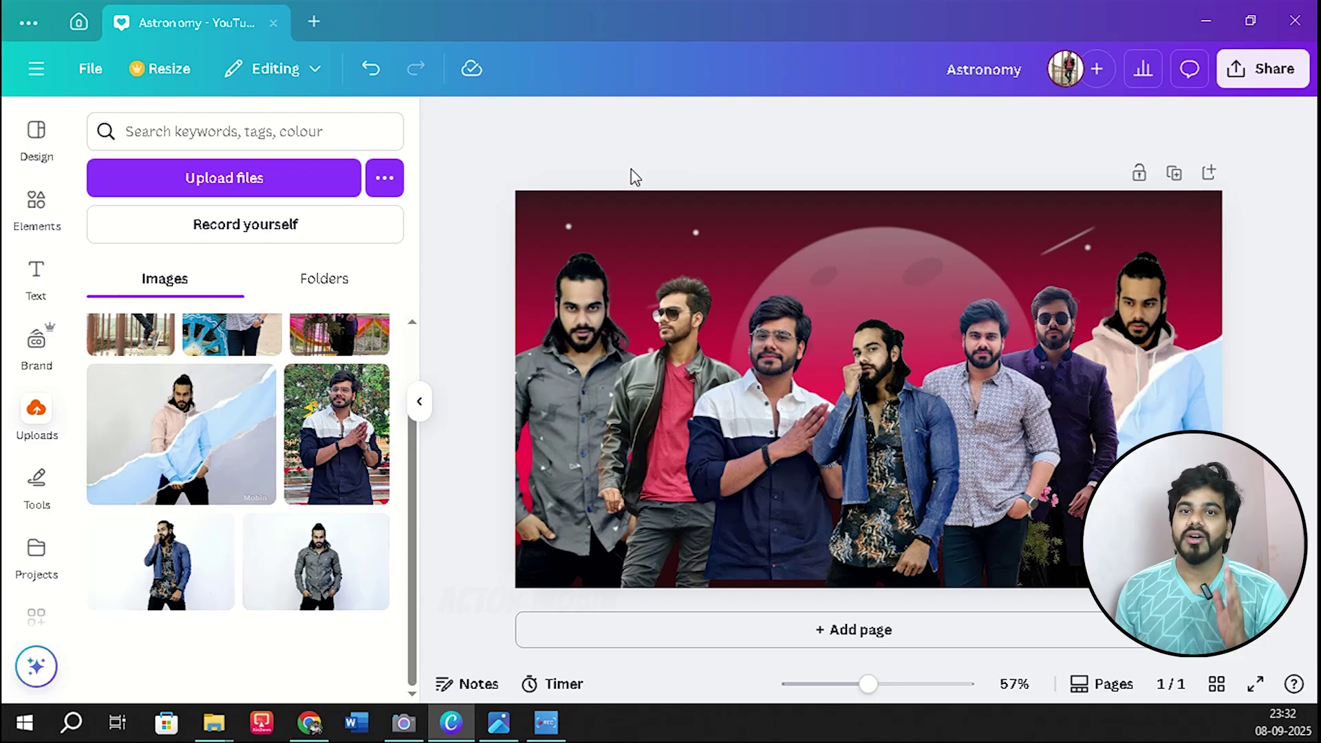
click(44, 293)
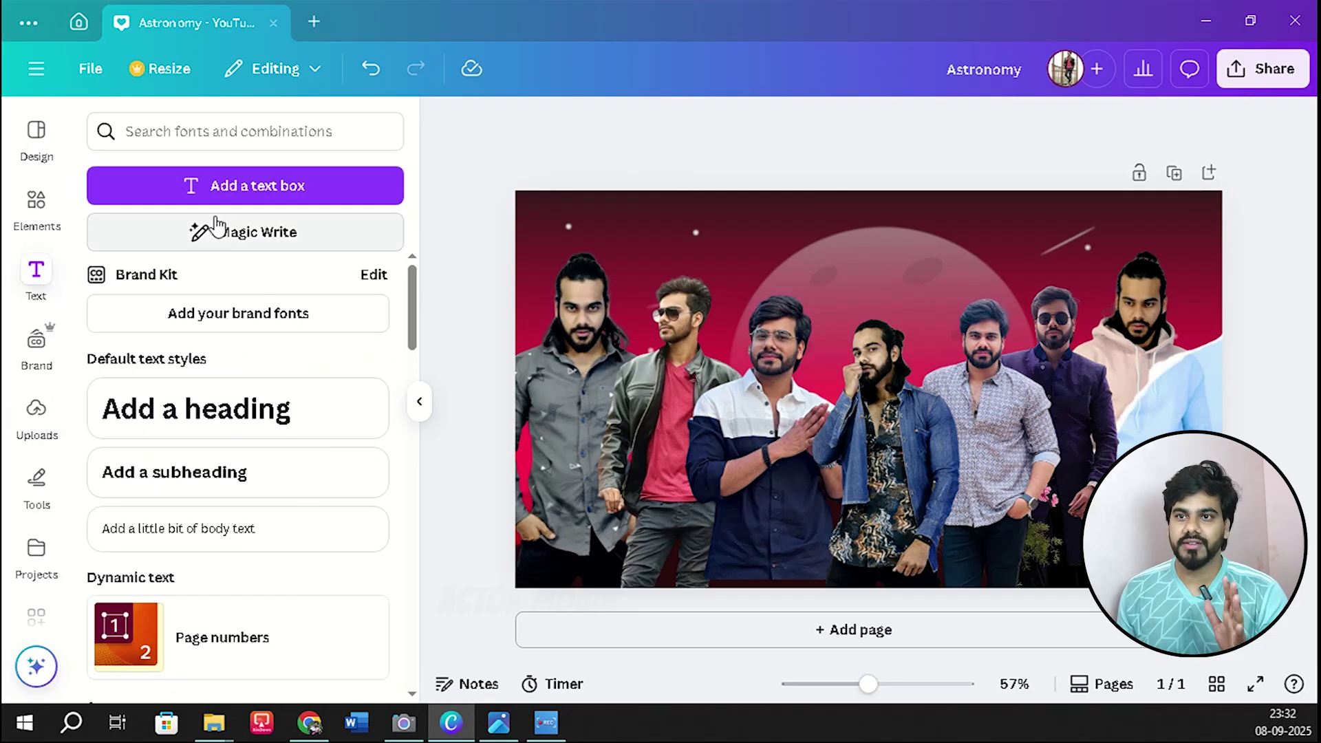
click(267, 197)
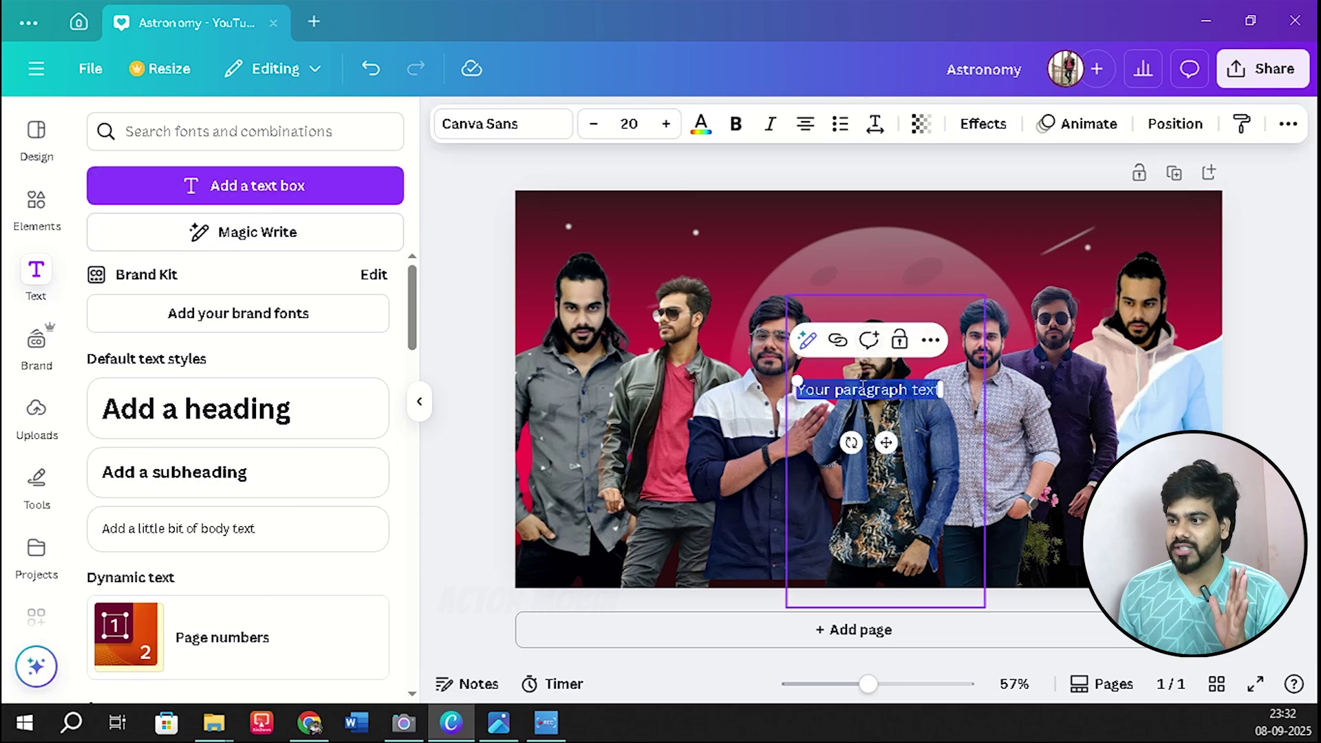
drag(799, 377, 591, 355)
scroll(258, 390, down, 2)
scroll(259, 391, up, 2)
click(499, 128)
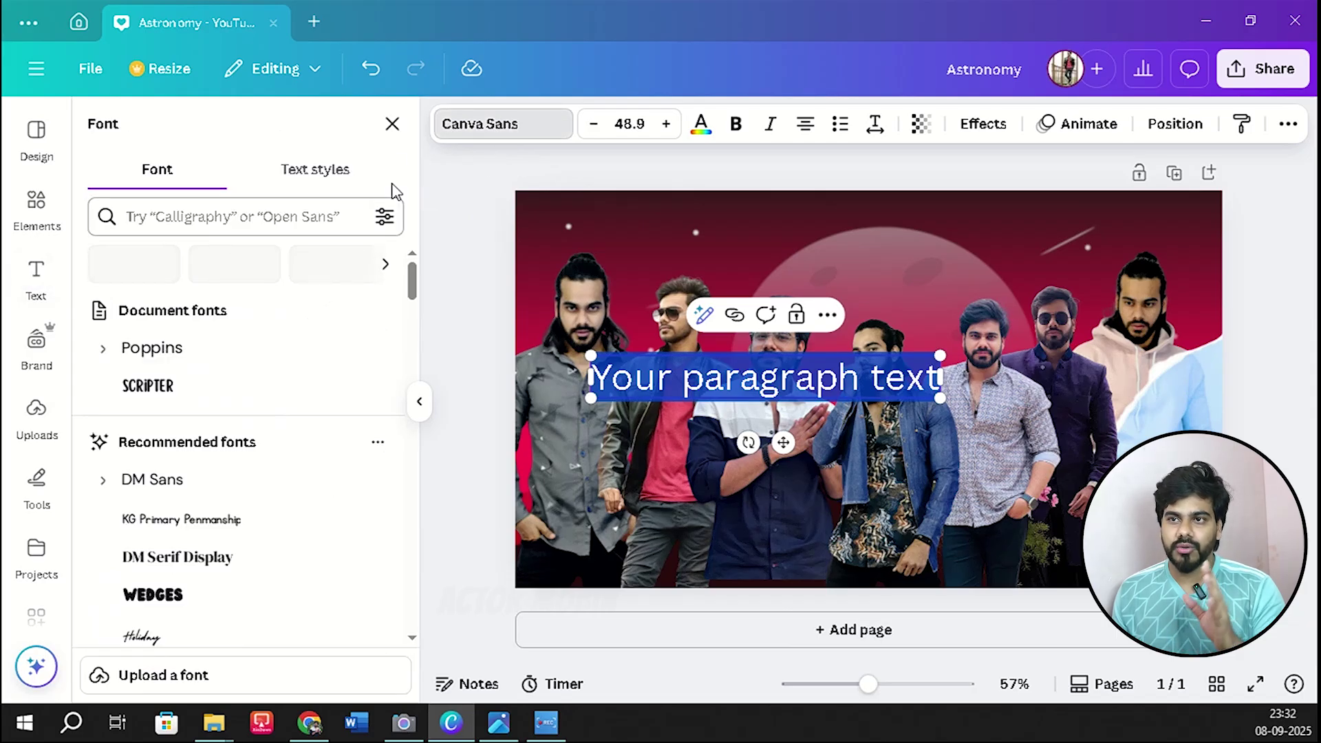
click(393, 126)
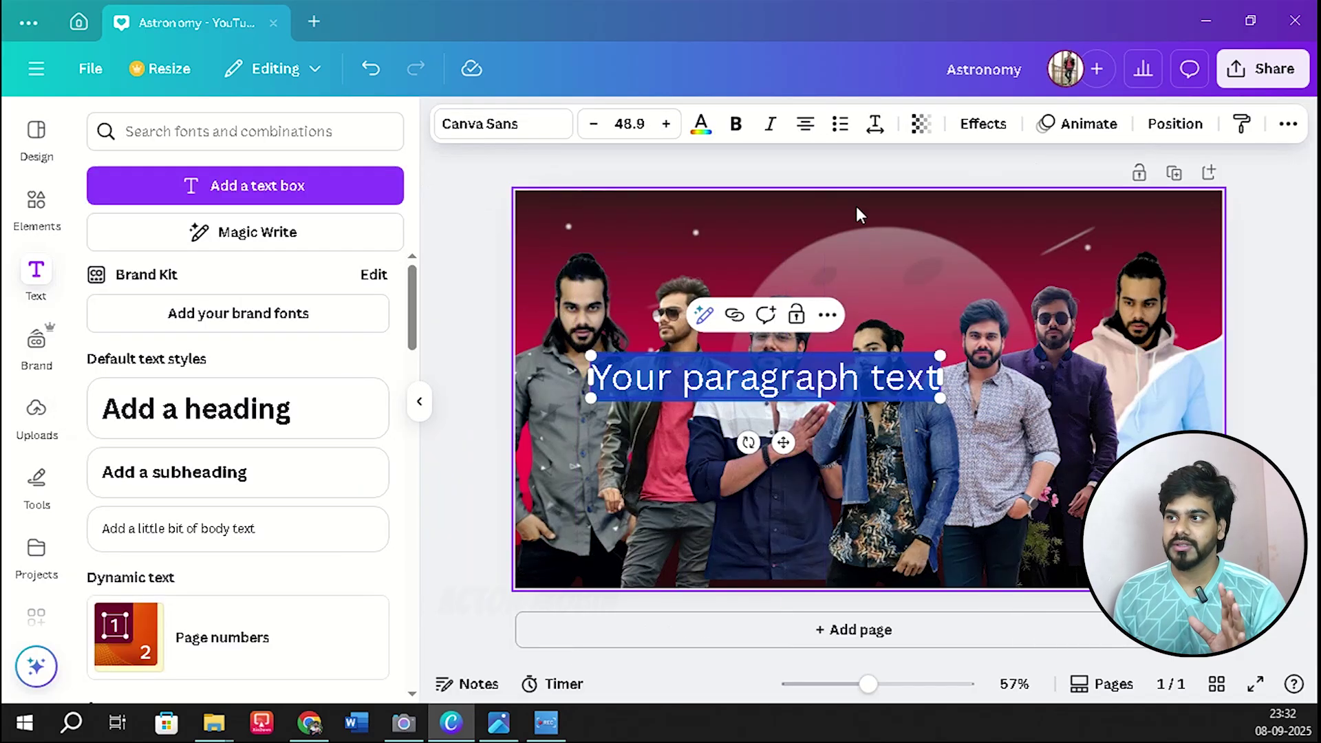
click(845, 186)
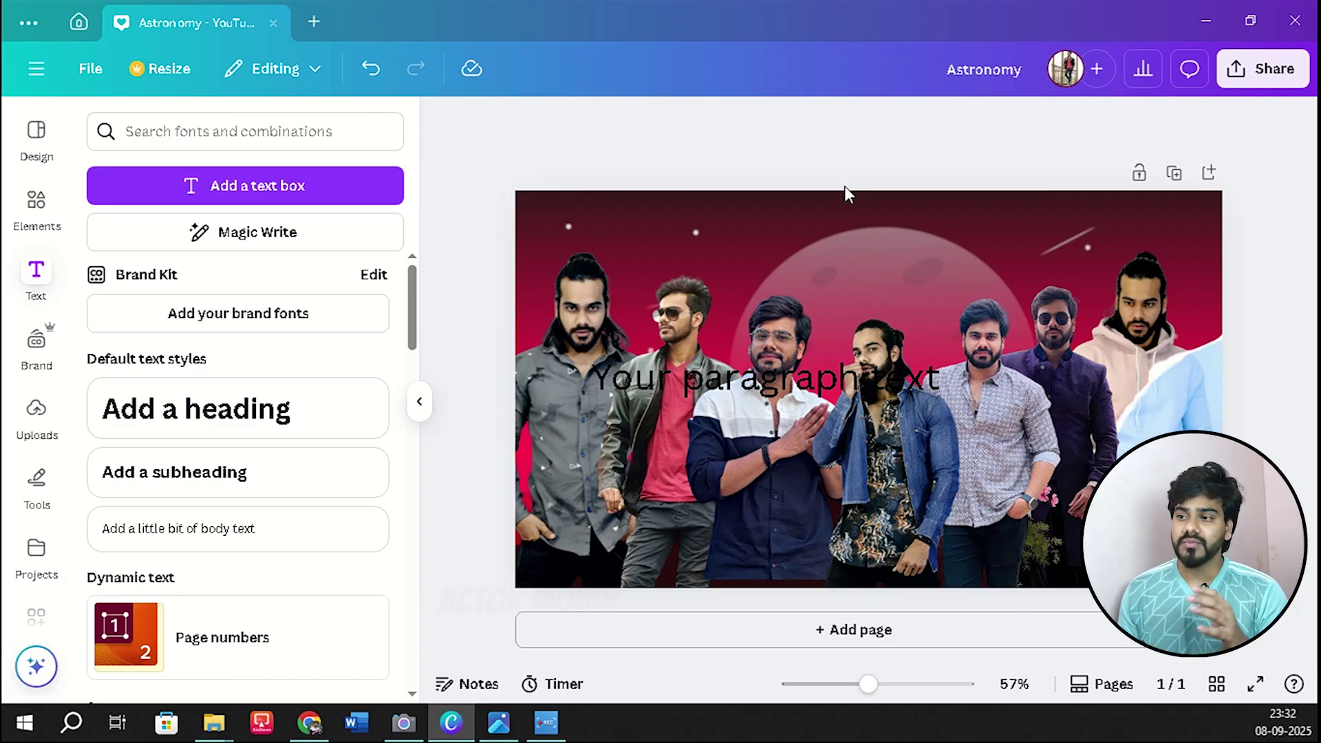
drag(772, 385, 807, 238)
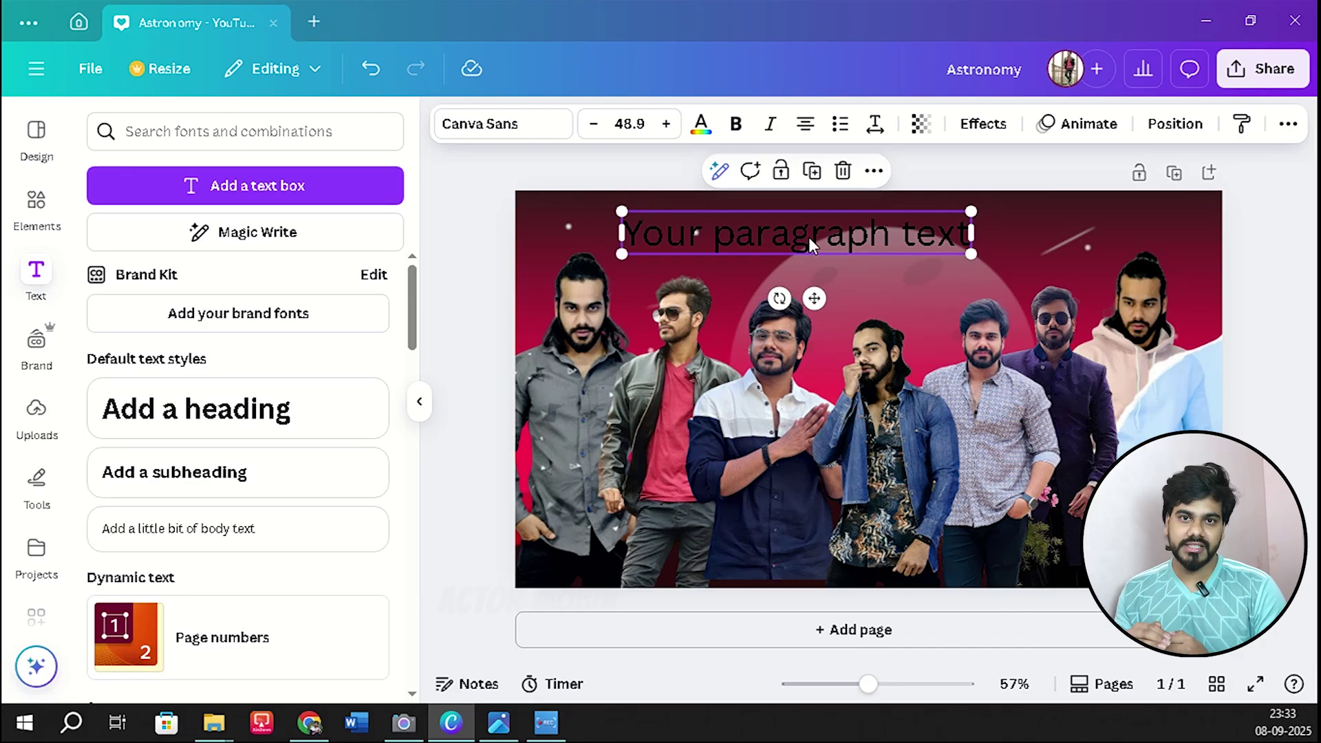
key(Delete)
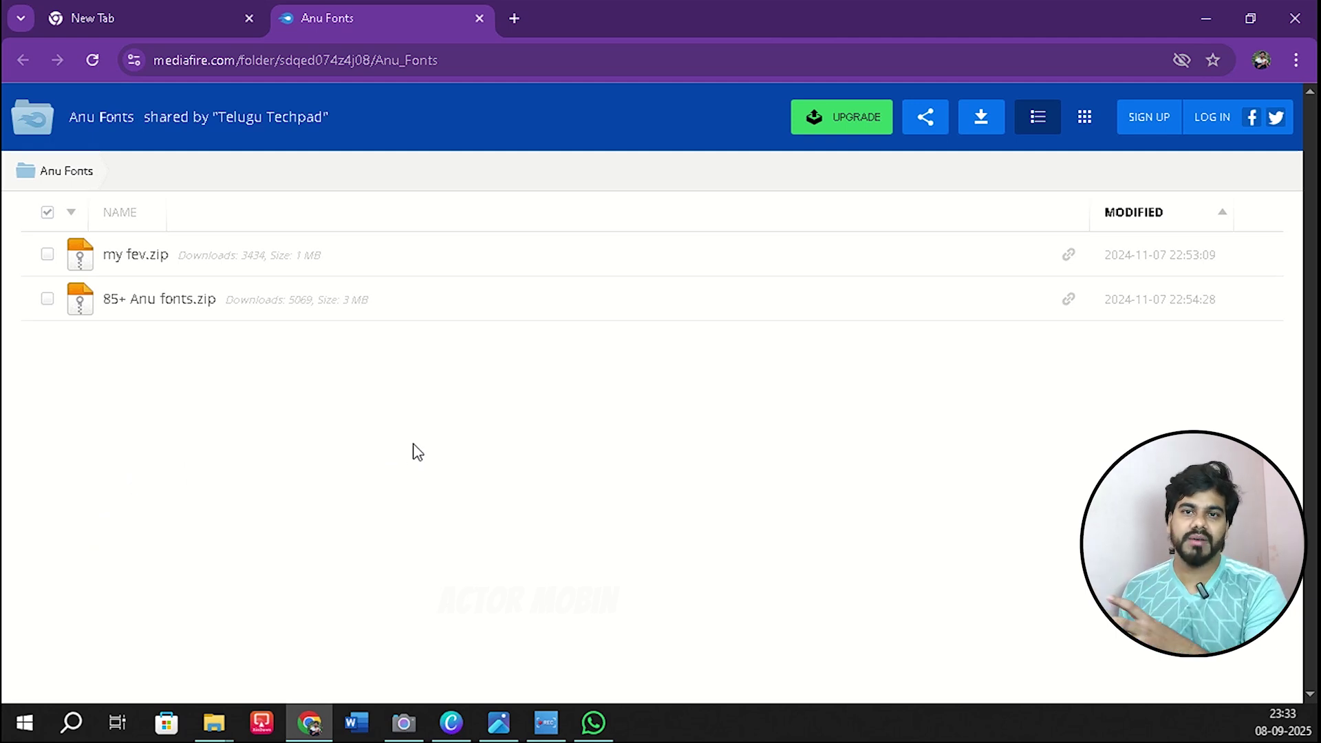
Download 85+ Anu fonts.zip from the MediaFire Anu Fonts folder in Chrome, closing the advert pop-up, and open the downloaded archive.
click(47, 254)
click(47, 300)
click(1222, 212)
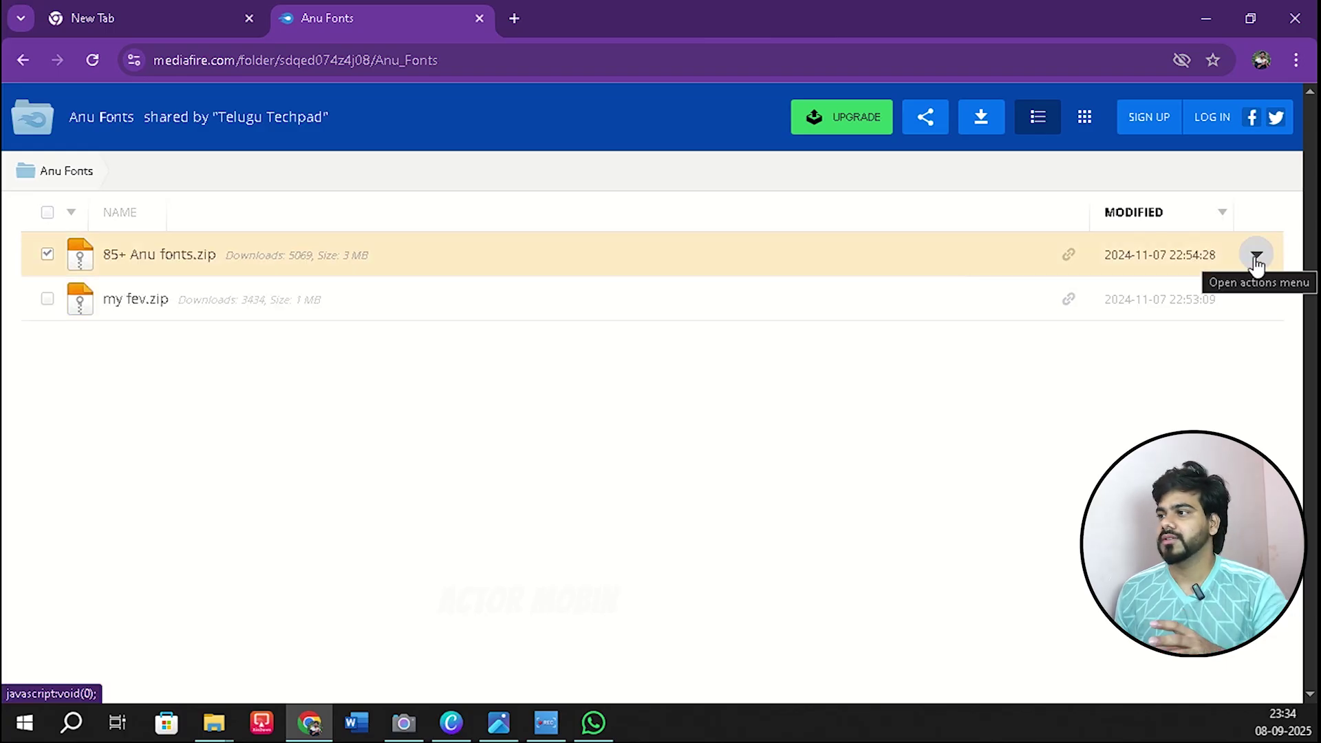
click(1255, 256)
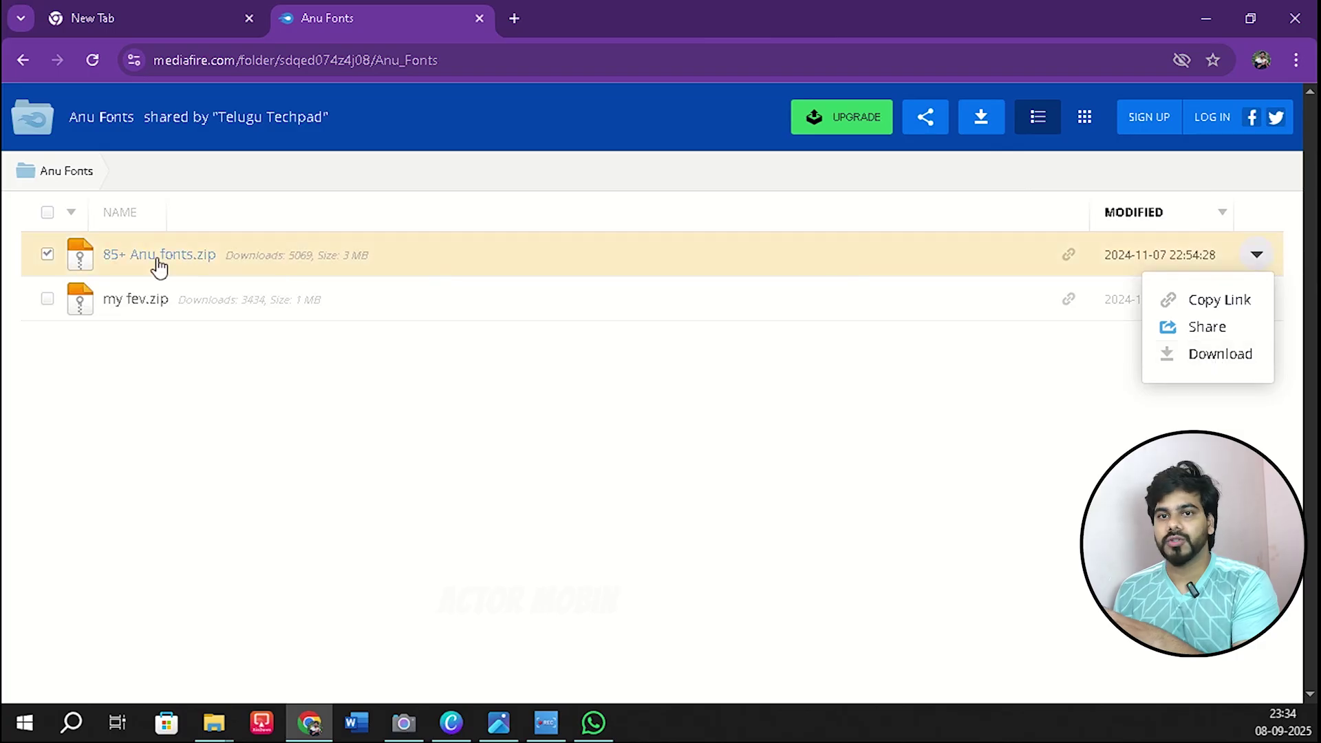
click(1219, 358)
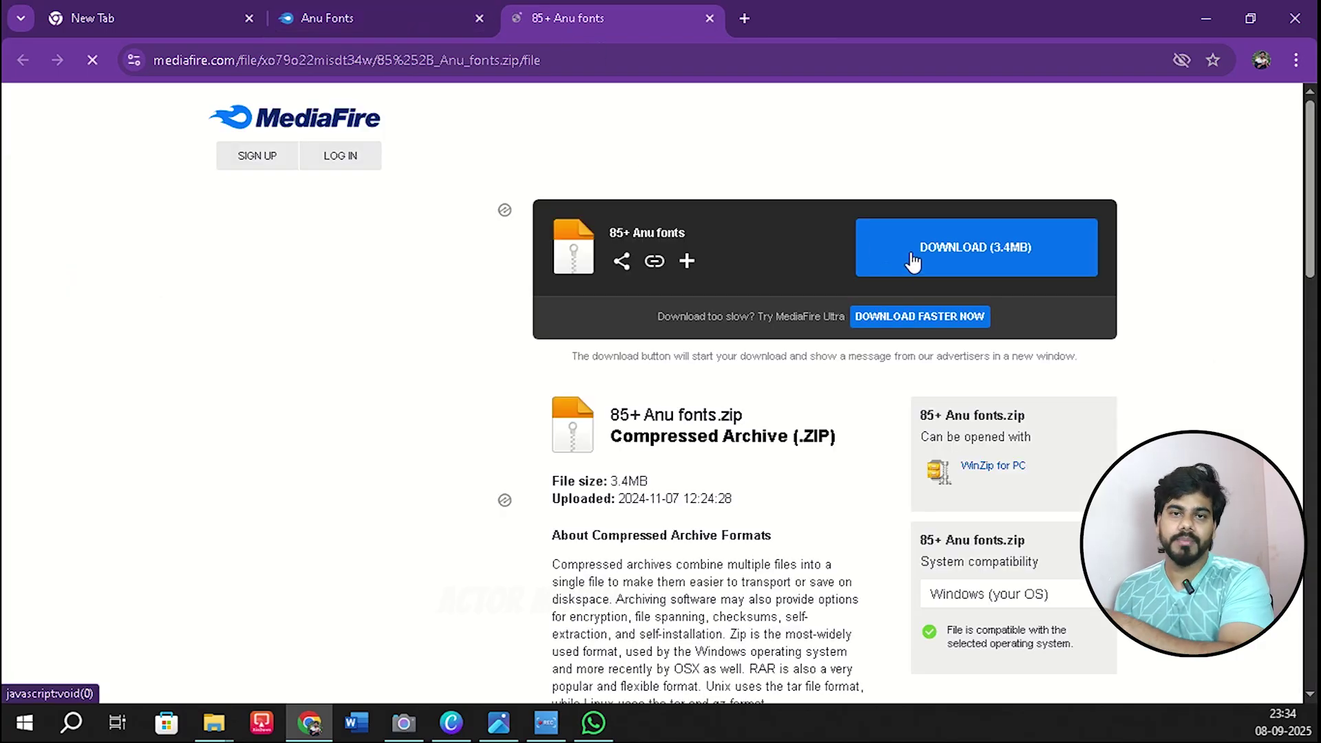
click(998, 259)
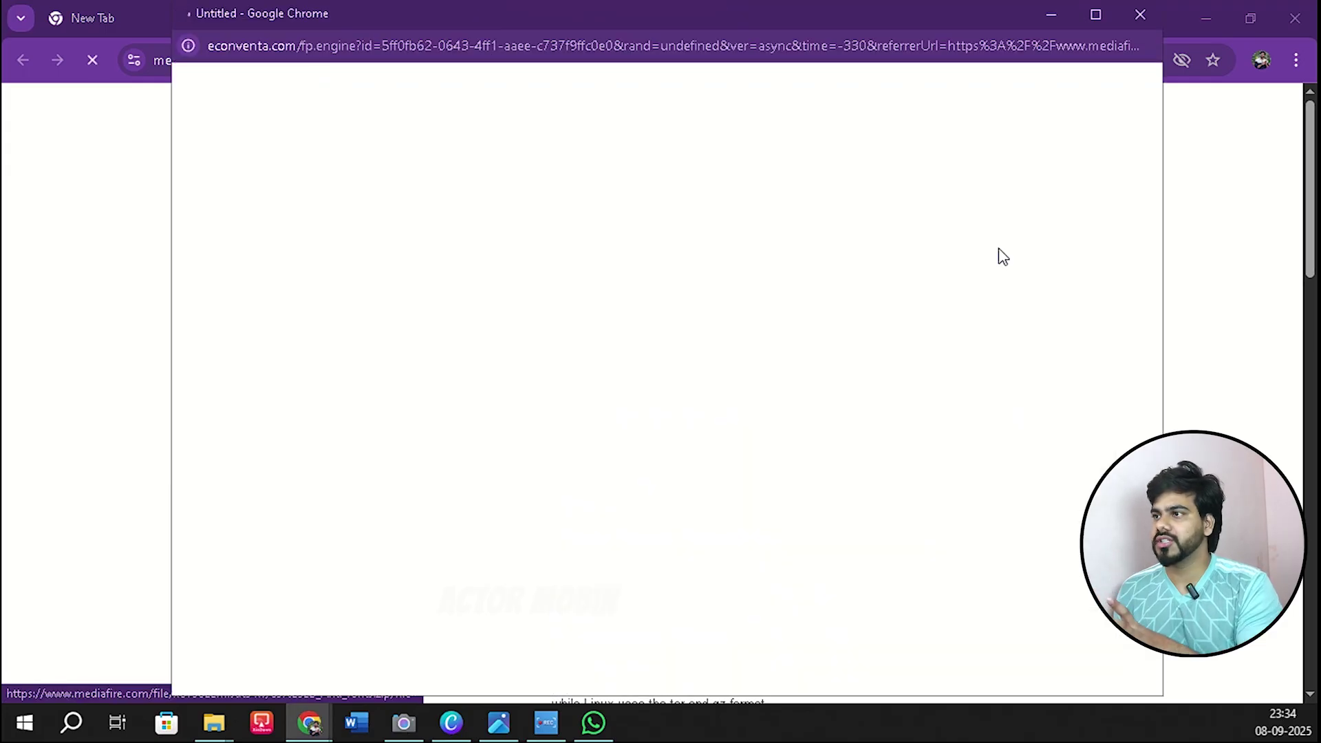
click(1137, 19)
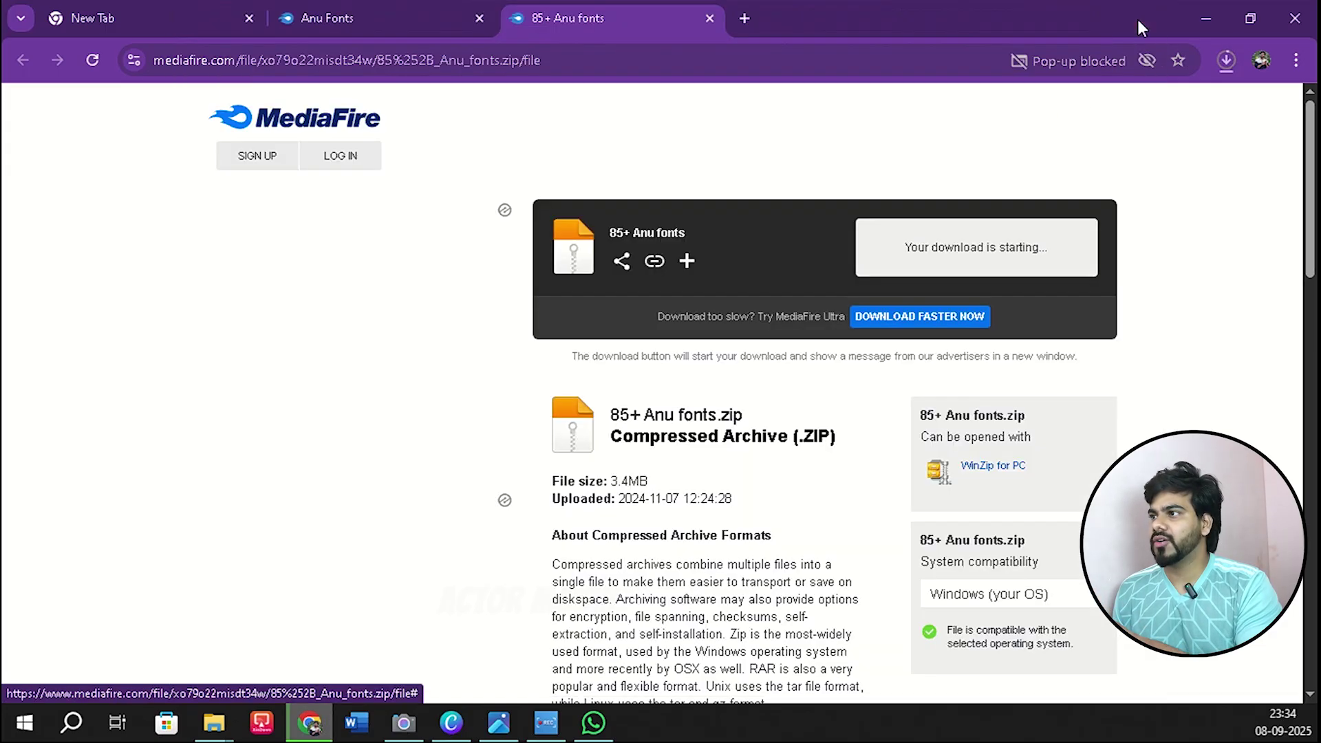
click(1225, 62)
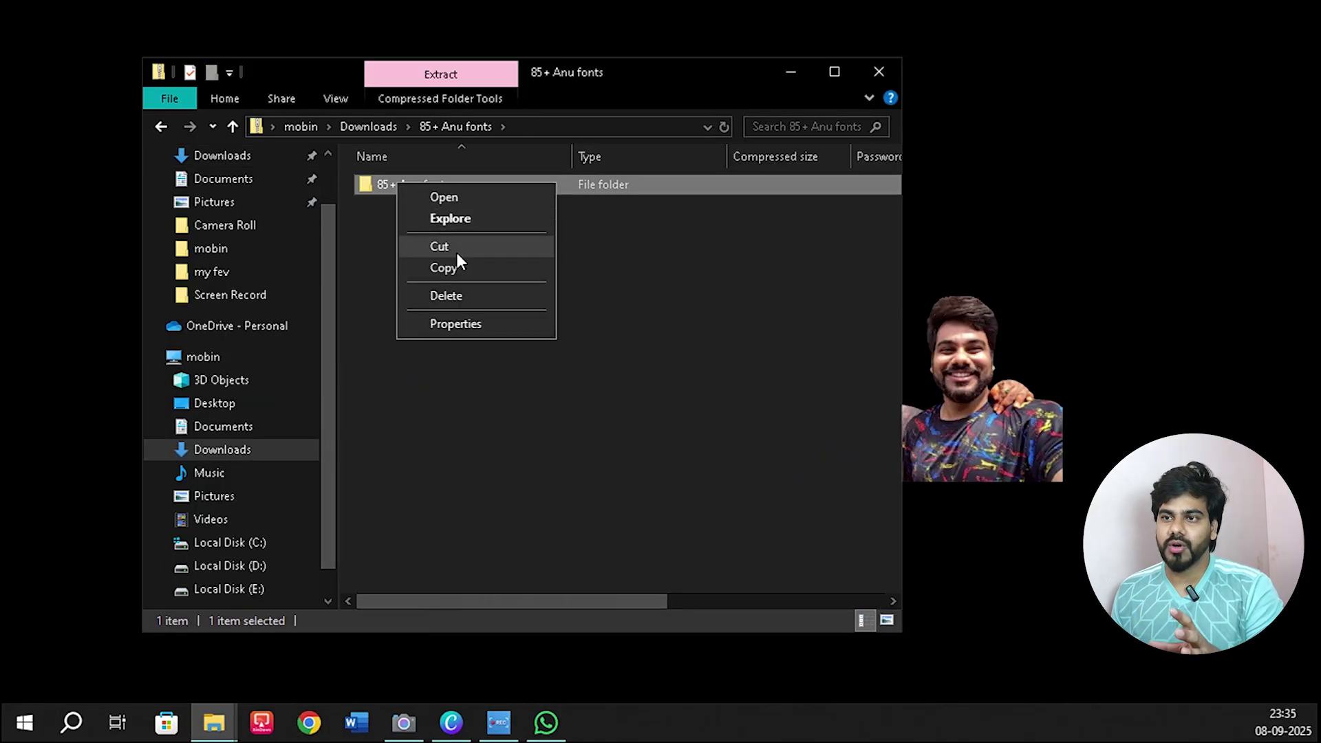
Copy the 85+ Anu fonts folder out of the ZIP archive into Downloads and delete the archive.
click(453, 267)
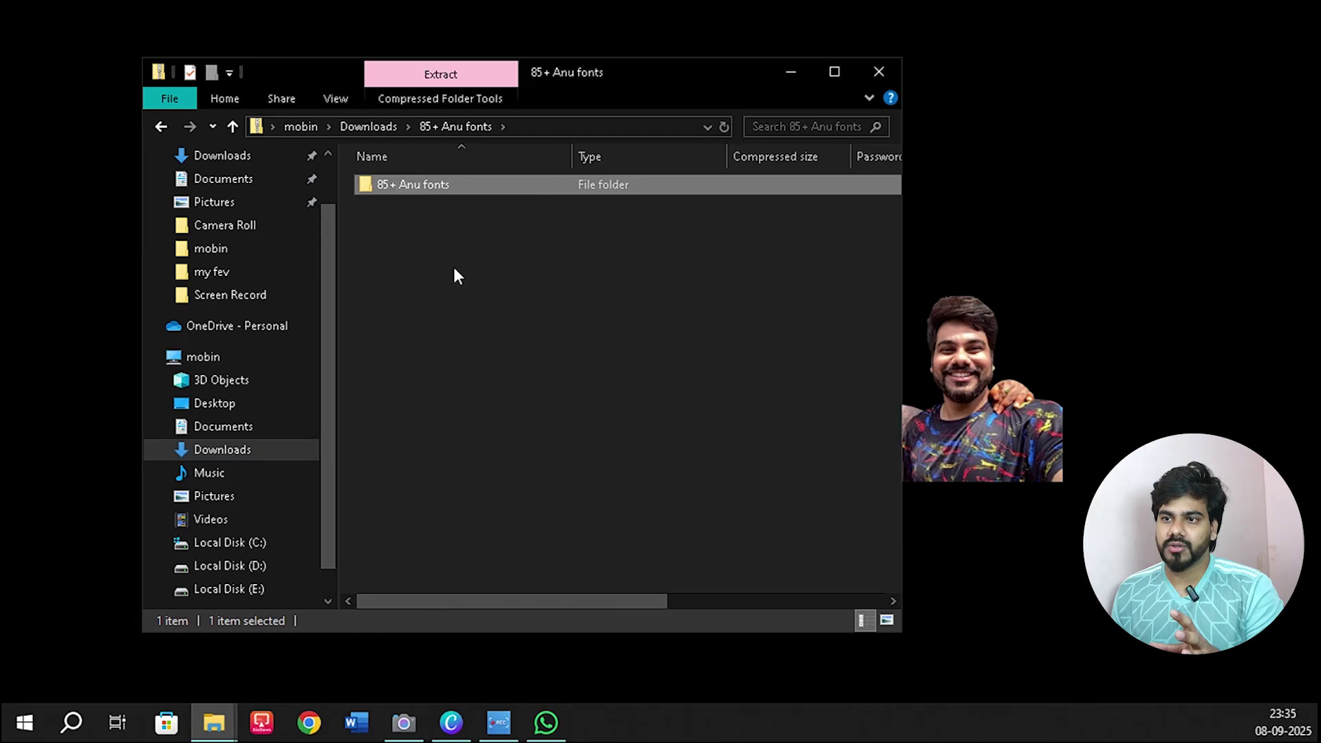
click(213, 126)
click(233, 125)
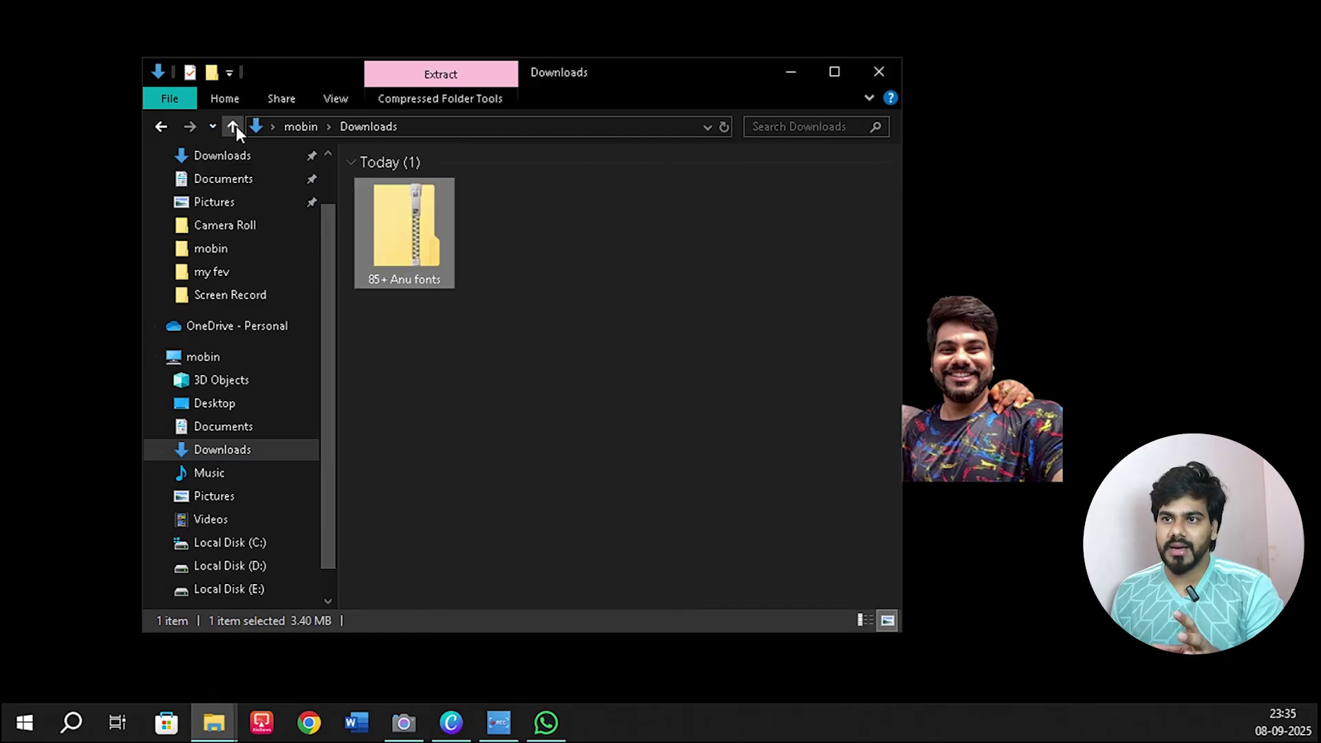
right_click(551, 343)
click(609, 477)
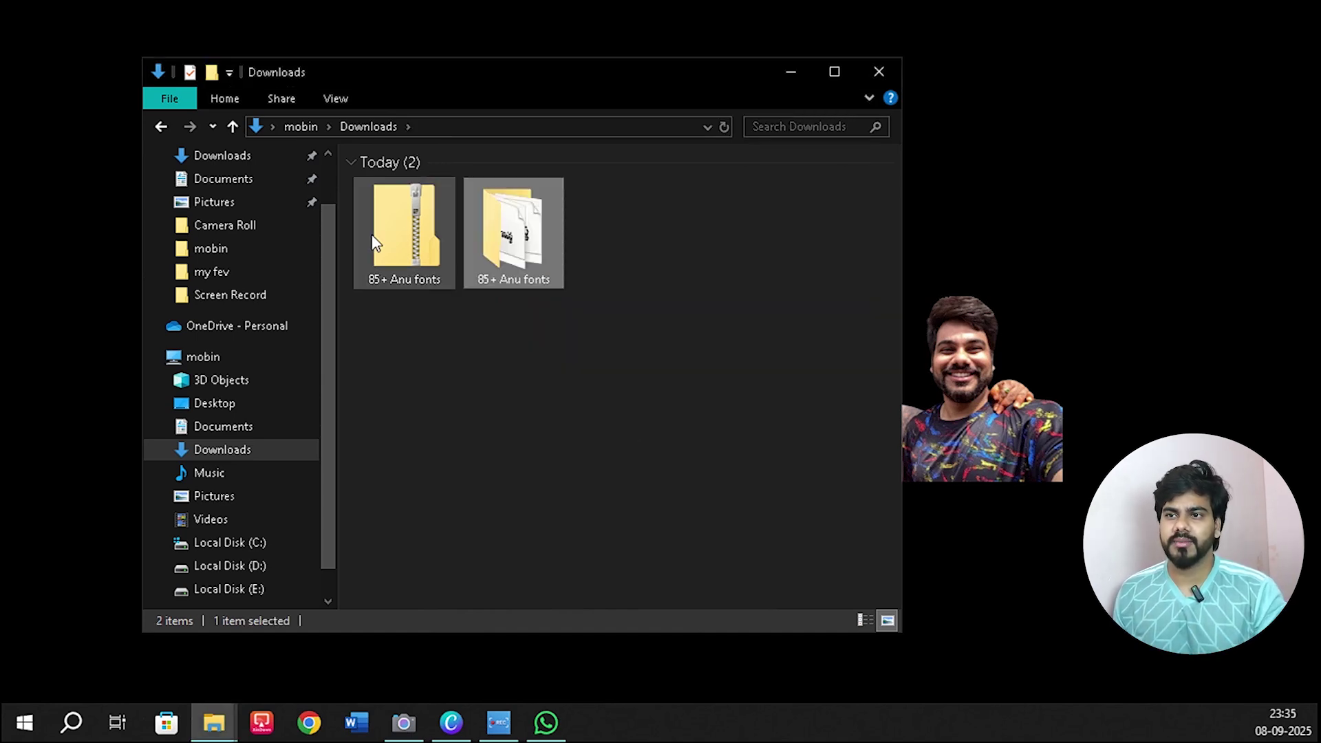
click(403, 231)
key(Delete)
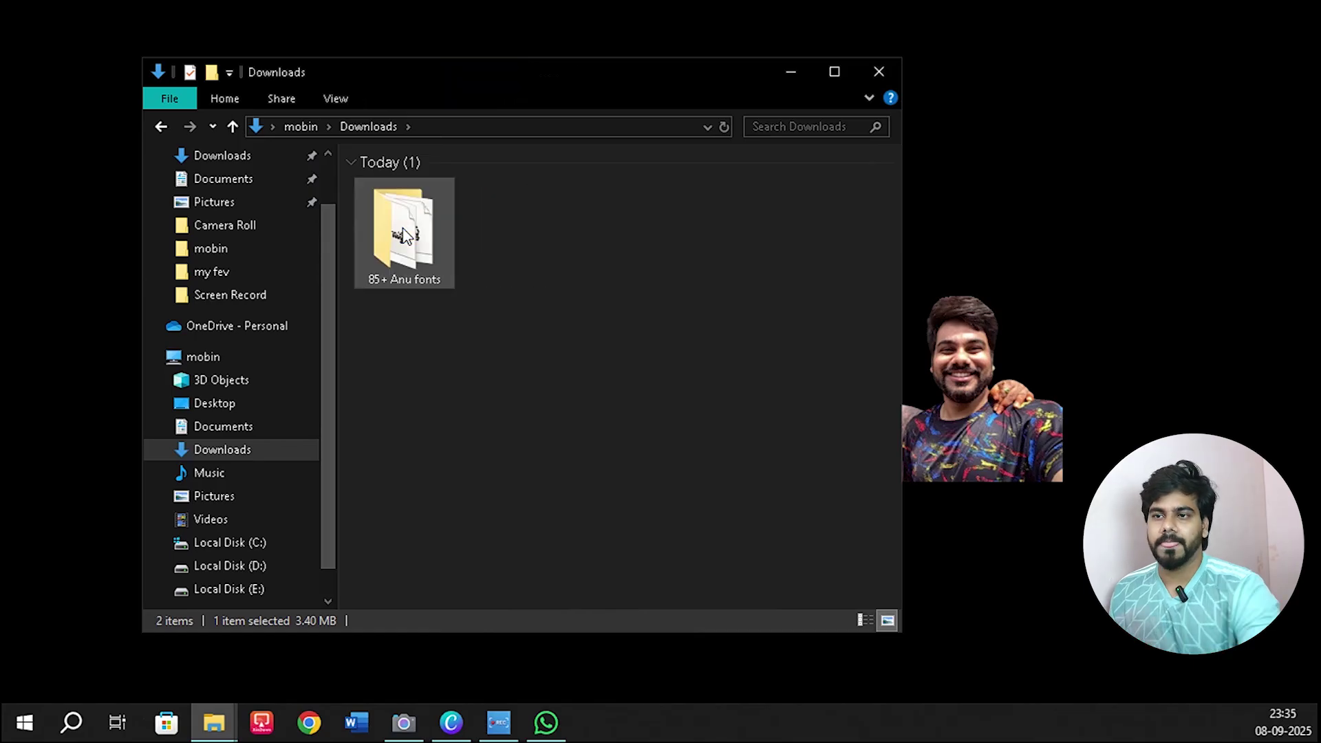
Open the copied 85+ Anu fonts folder to look through its TrueType font files, and switch back to Canva.
double_click(416, 243)
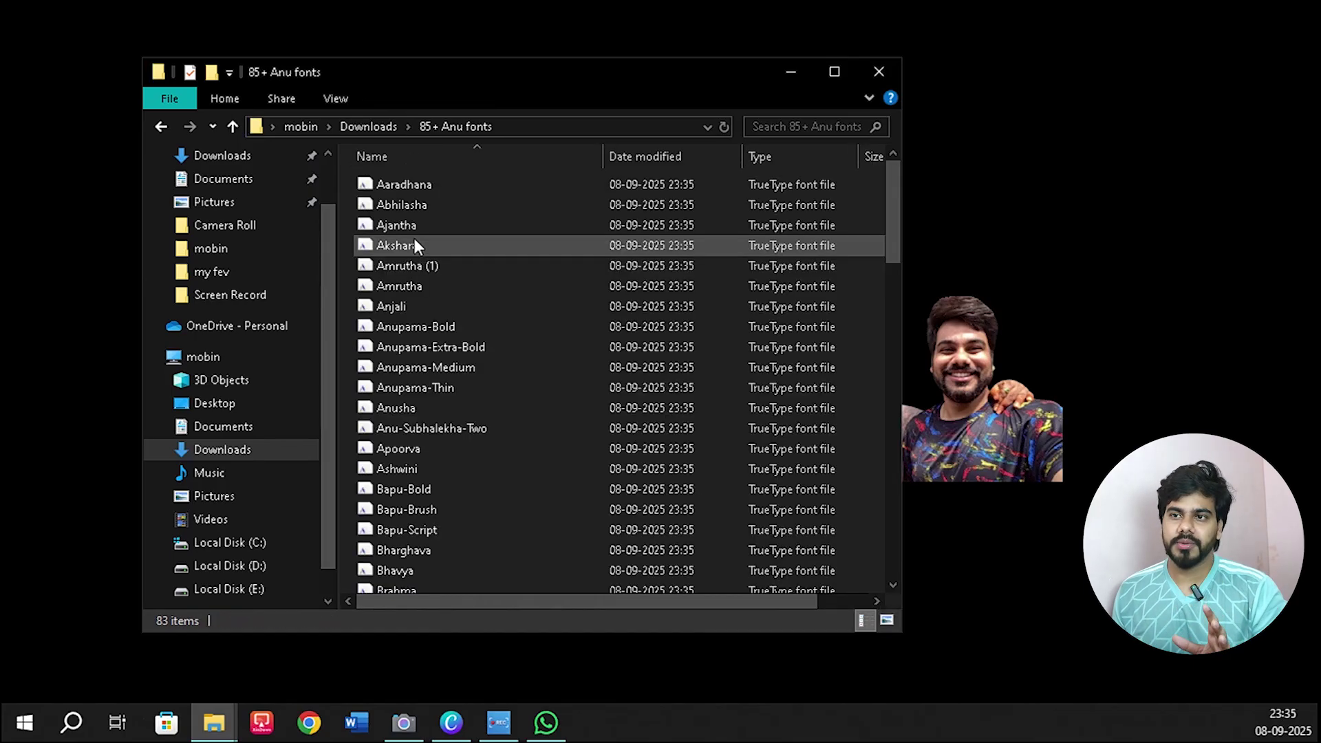
drag(346, 176, 606, 564)
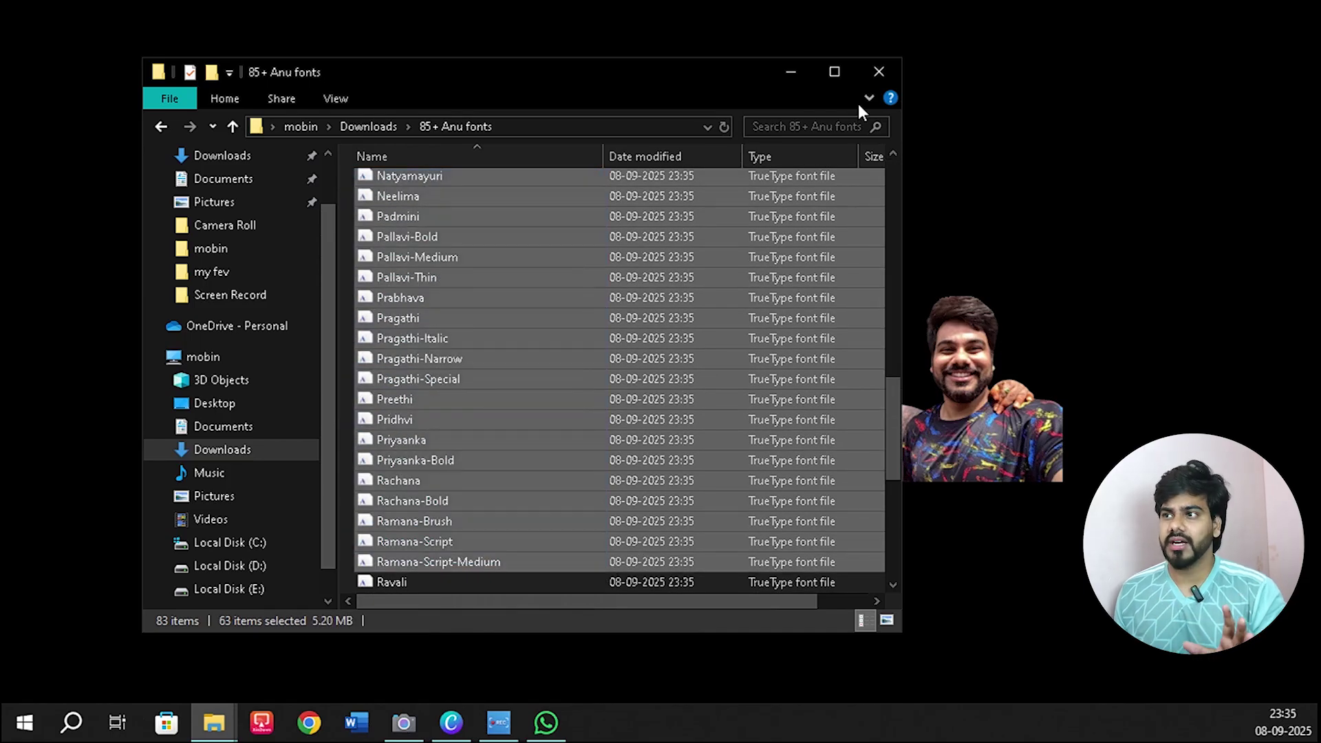
click(795, 73)
click(451, 722)
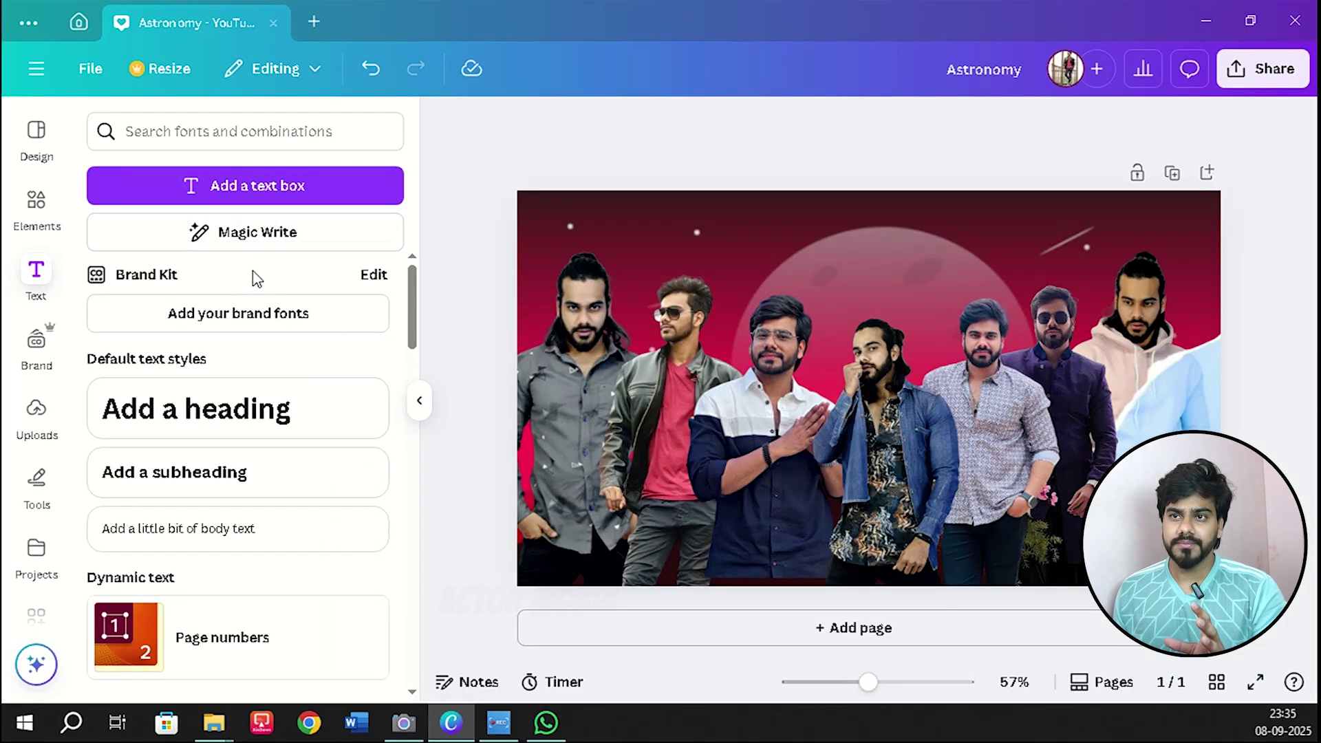
Try to upload TrueType fonts from the 85+ Anu fonts folder in Downloads for a new text box.
click(242, 195)
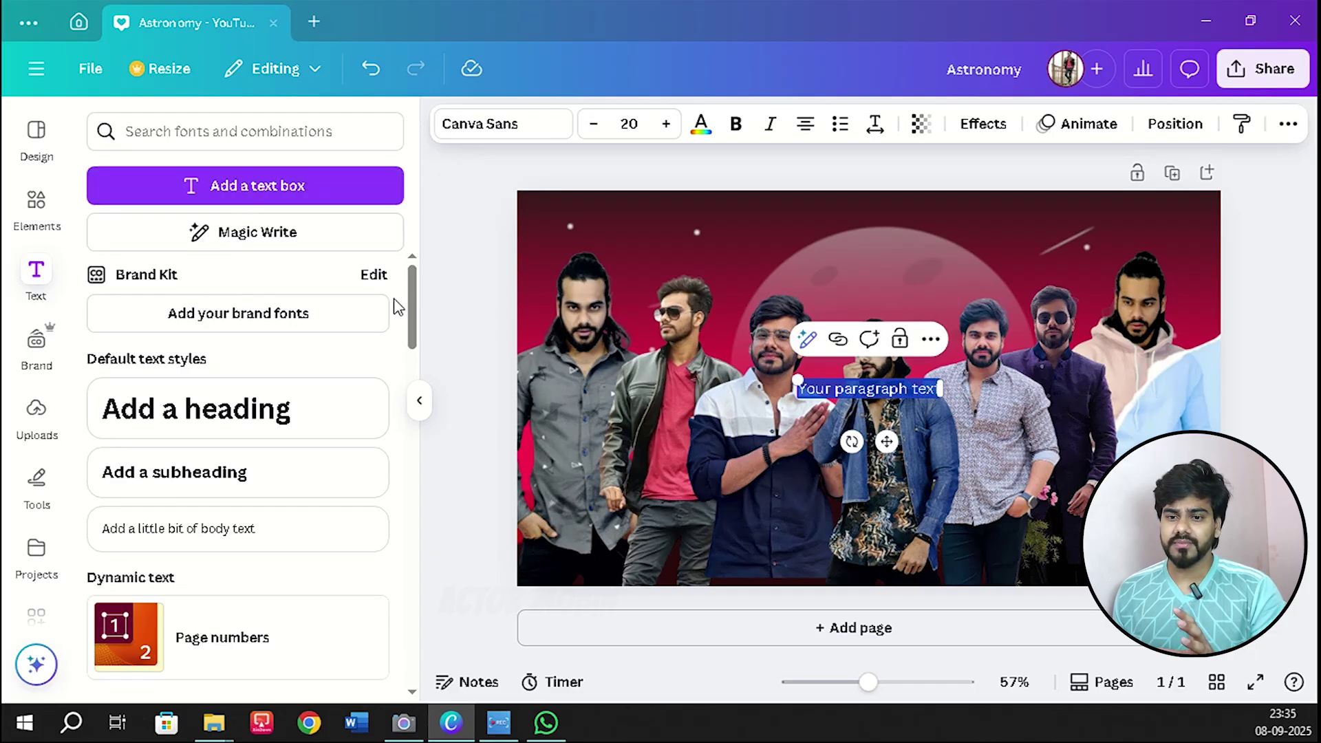
click(486, 125)
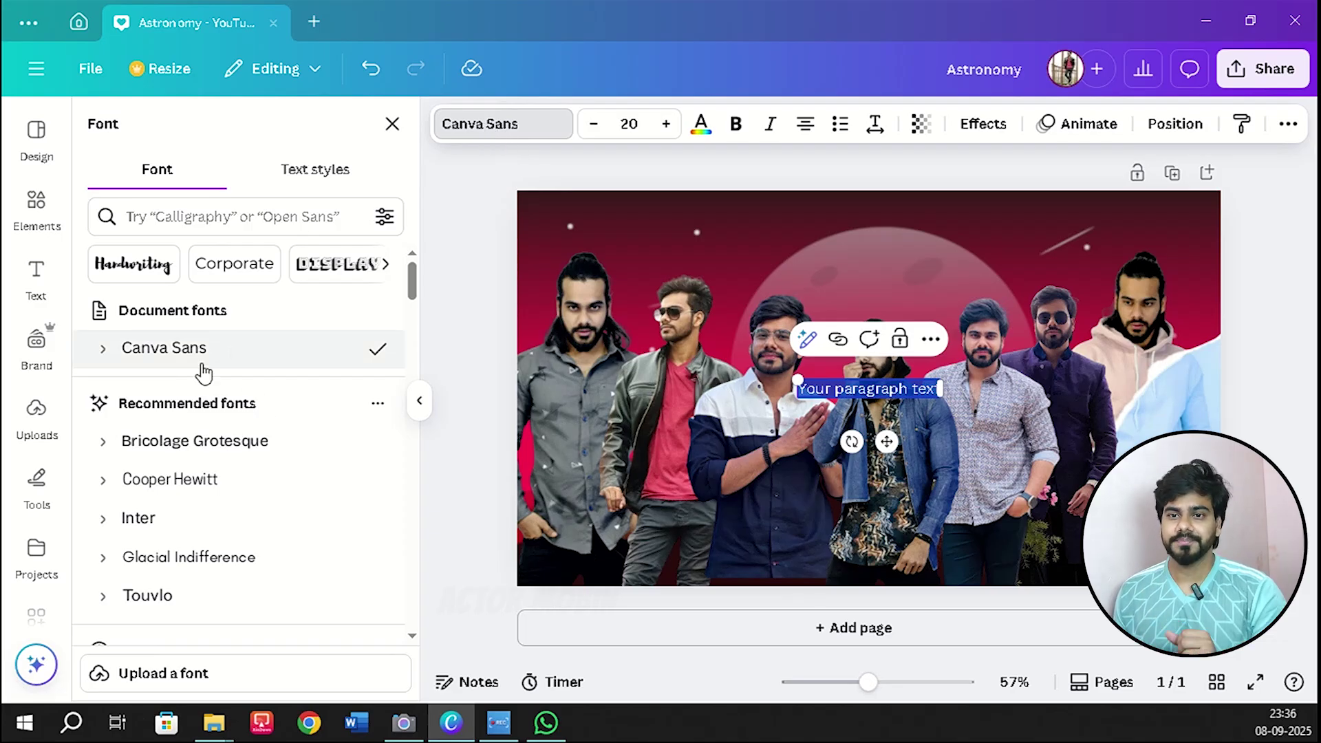
scroll(172, 441, down, 2)
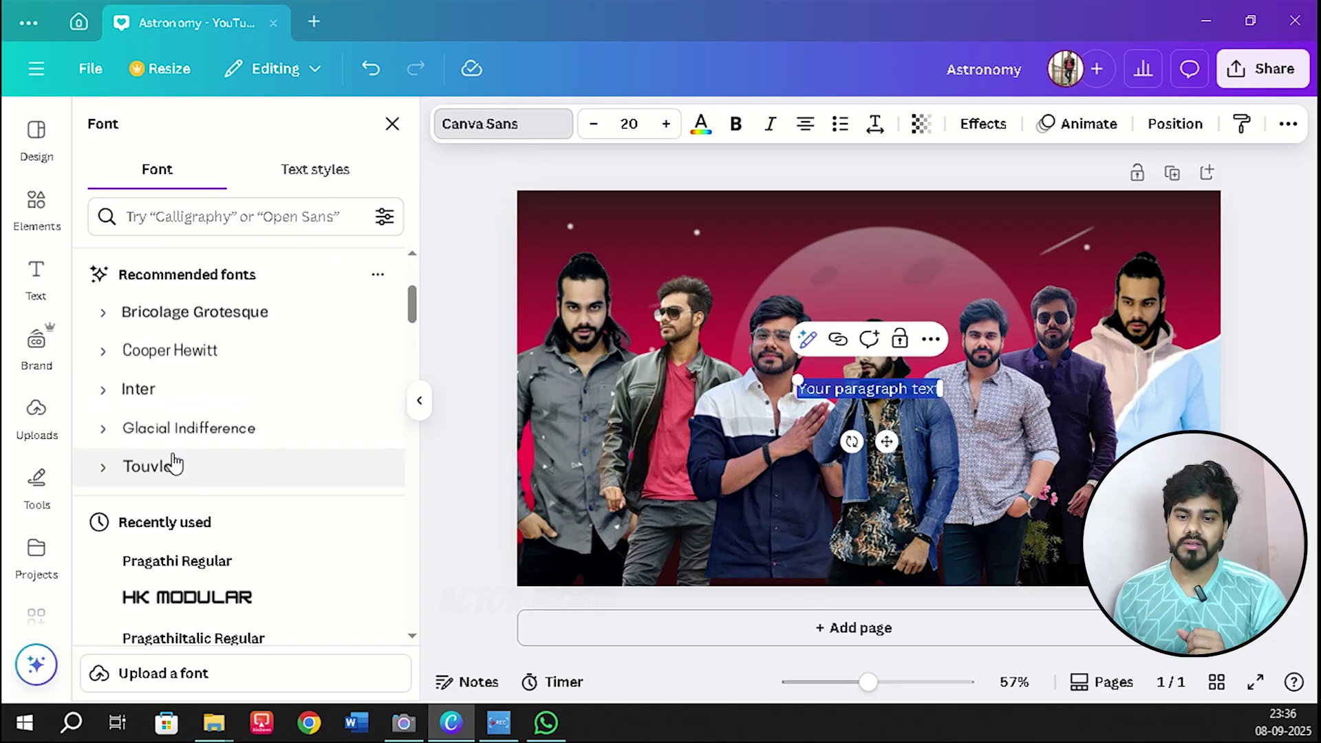
scroll(175, 466, down, 2)
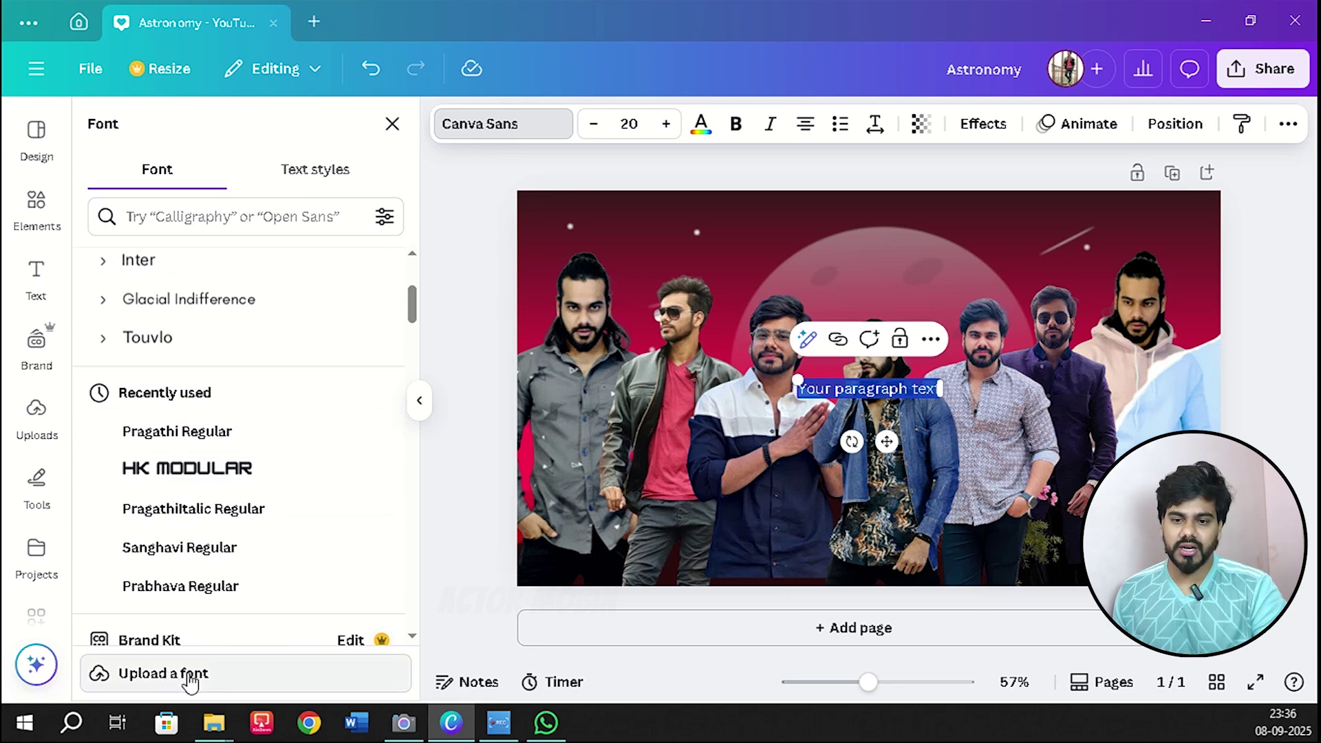
click(259, 683)
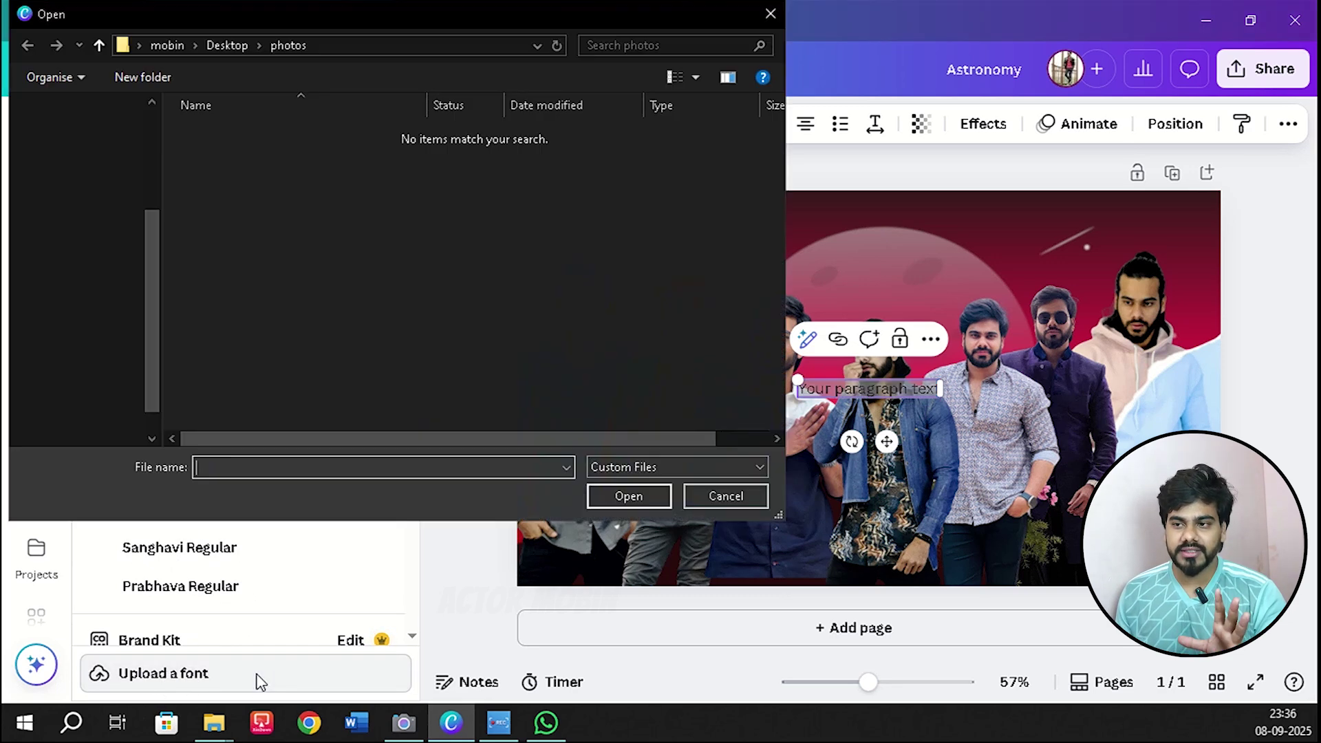
scroll(89, 199, up, 3)
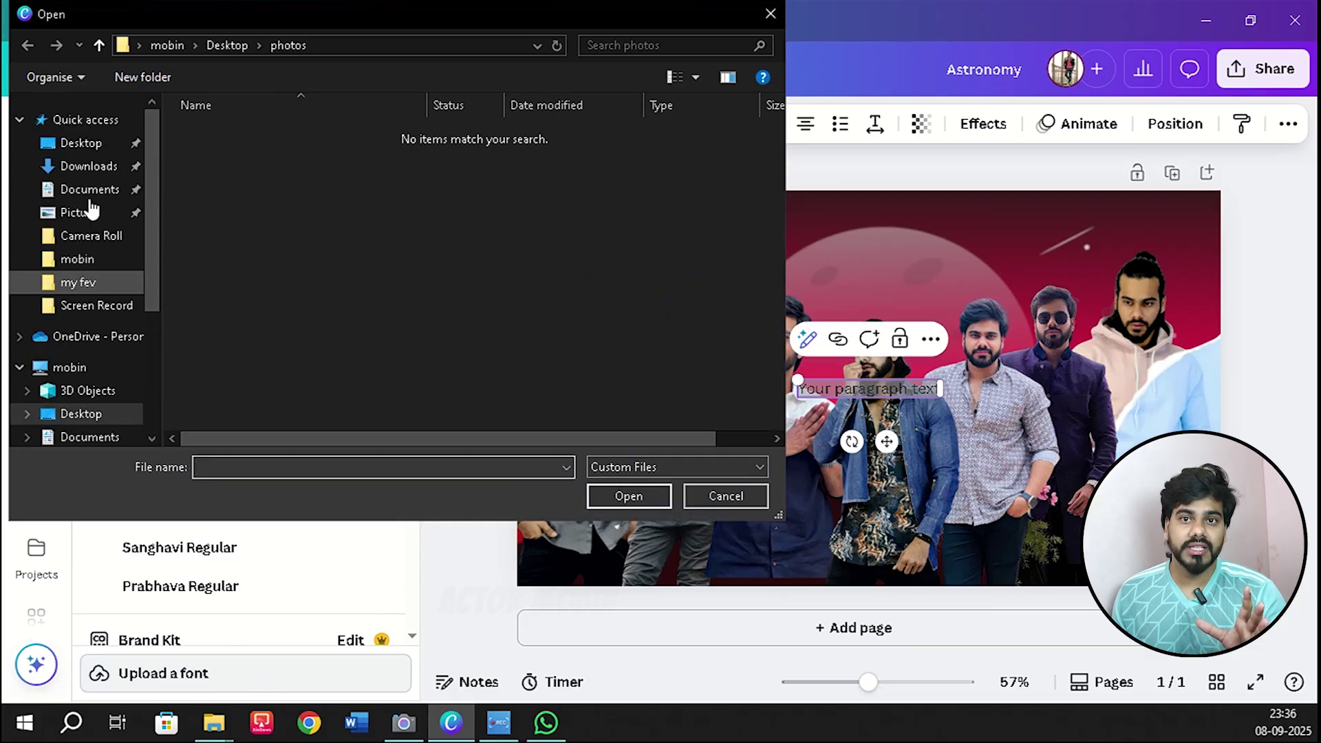
click(86, 166)
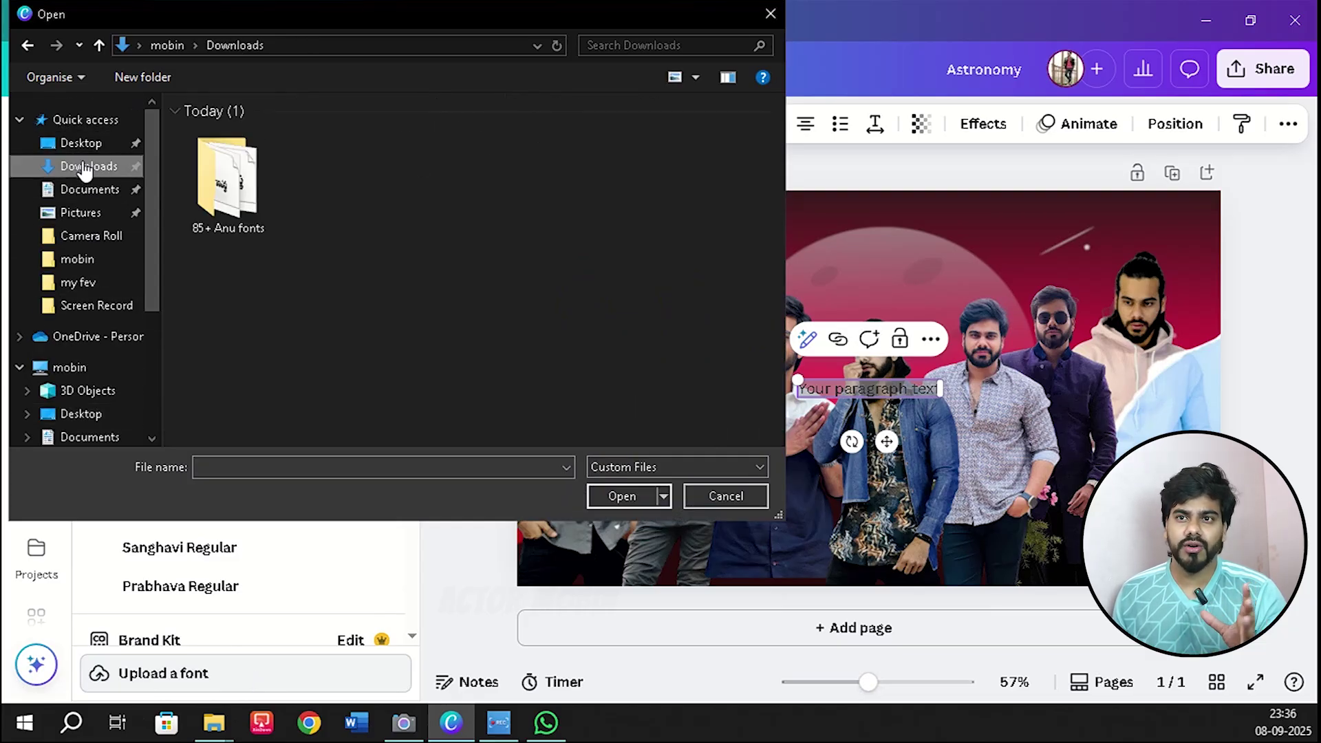
double_click(237, 175)
drag(170, 127, 340, 370)
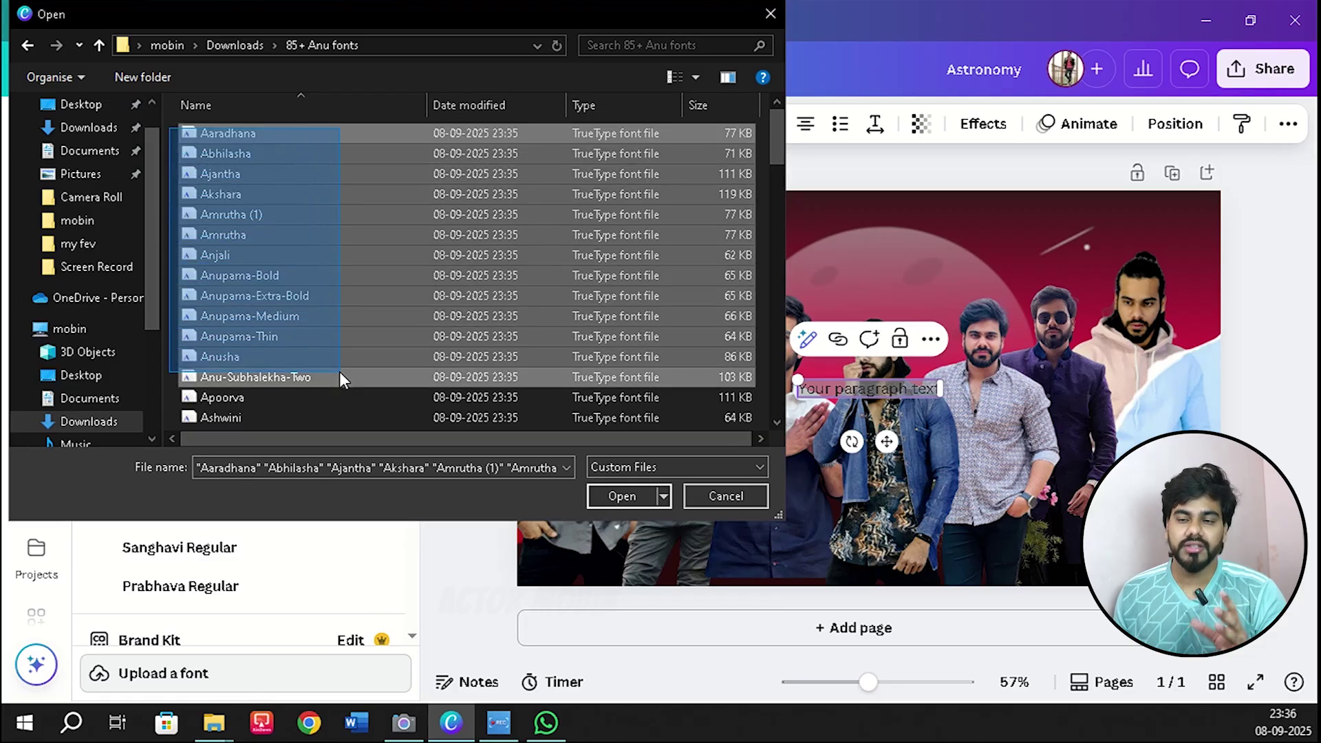
drag(340, 371, 340, 372)
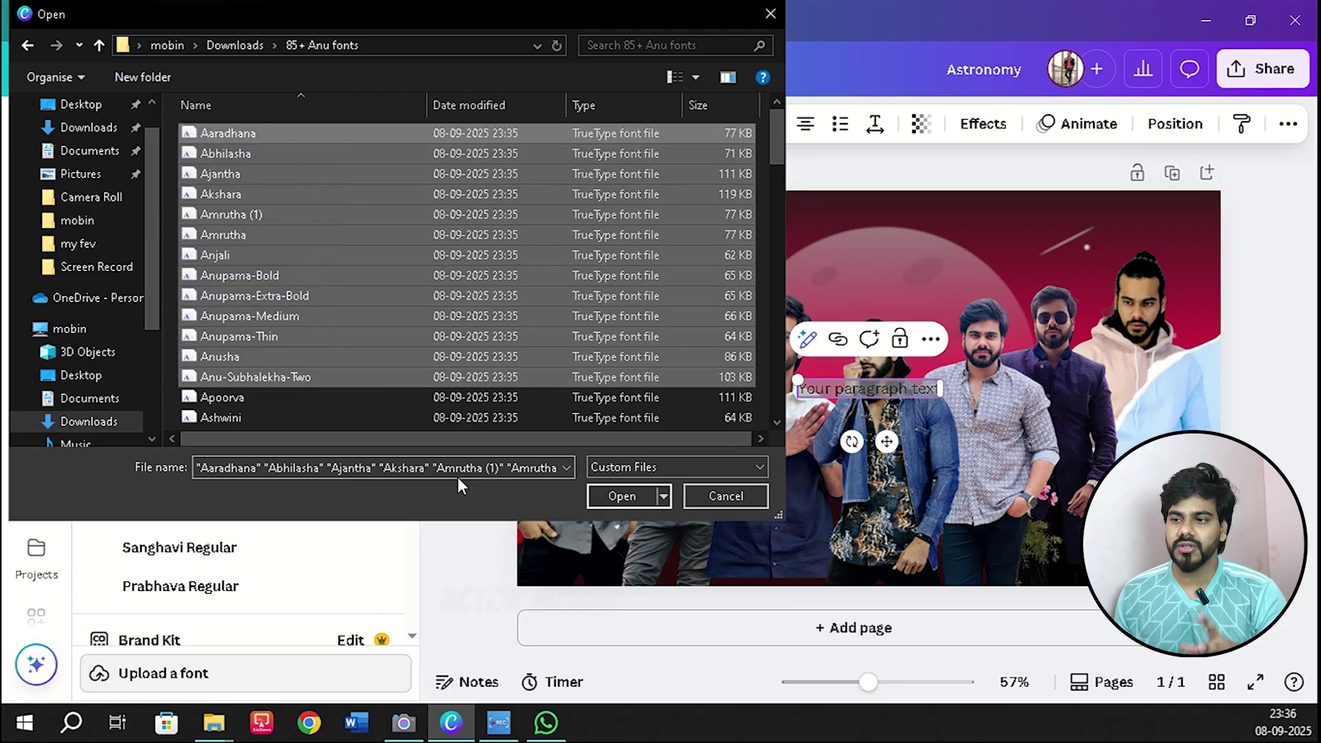
click(771, 14)
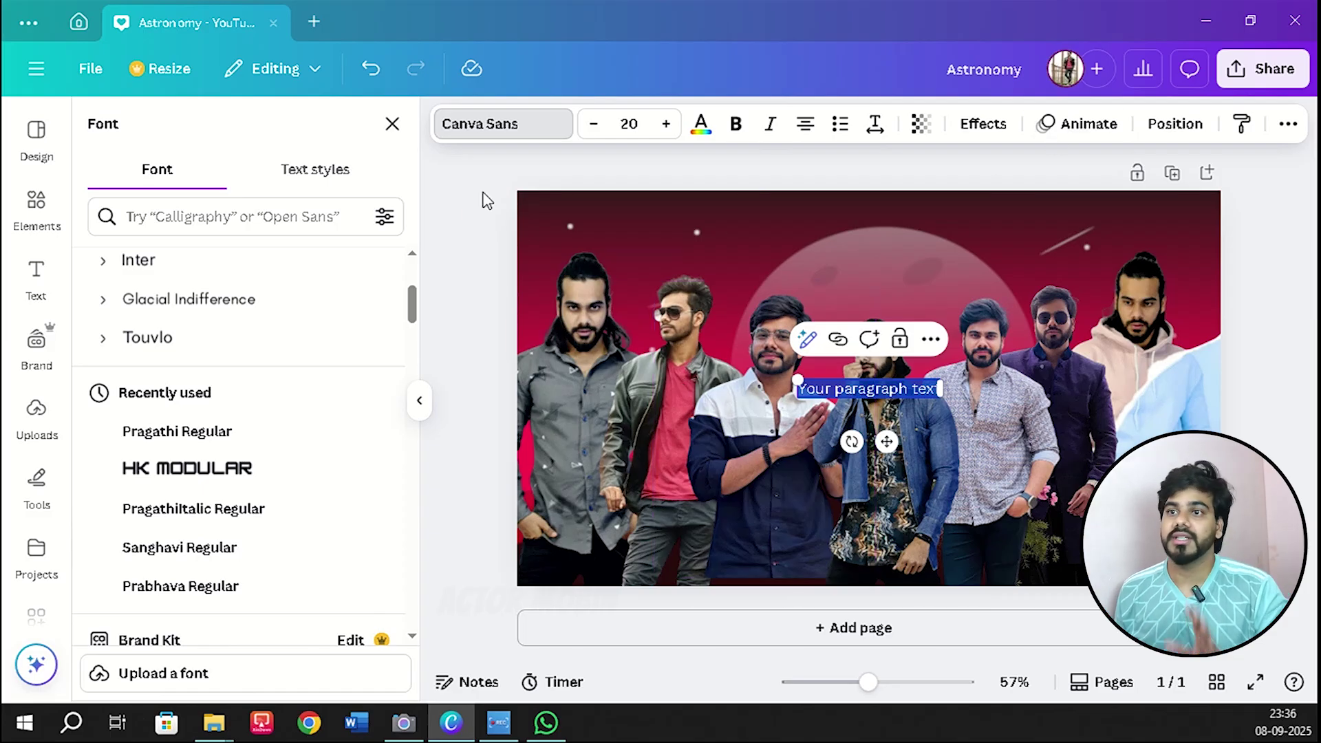
Delete the placeholder text box from the thumbnail.
click(715, 289)
click(840, 388)
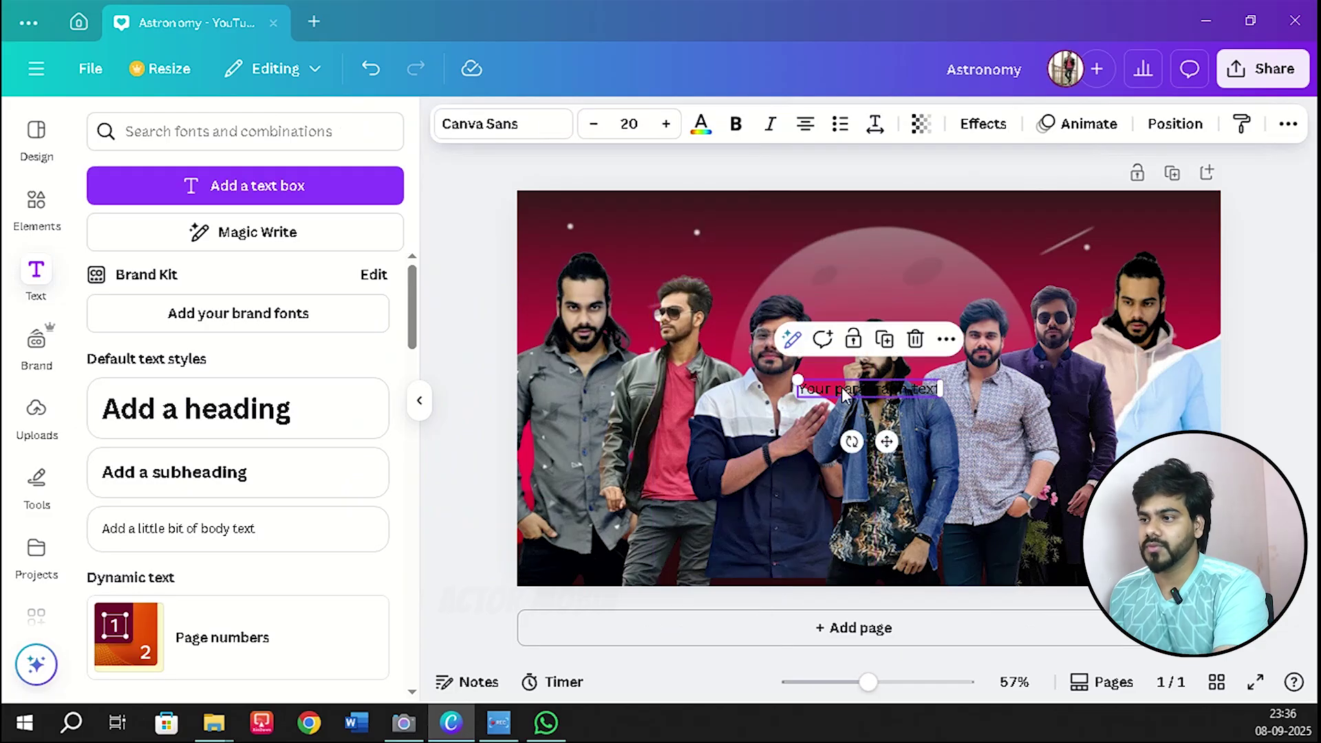
key(Delete)
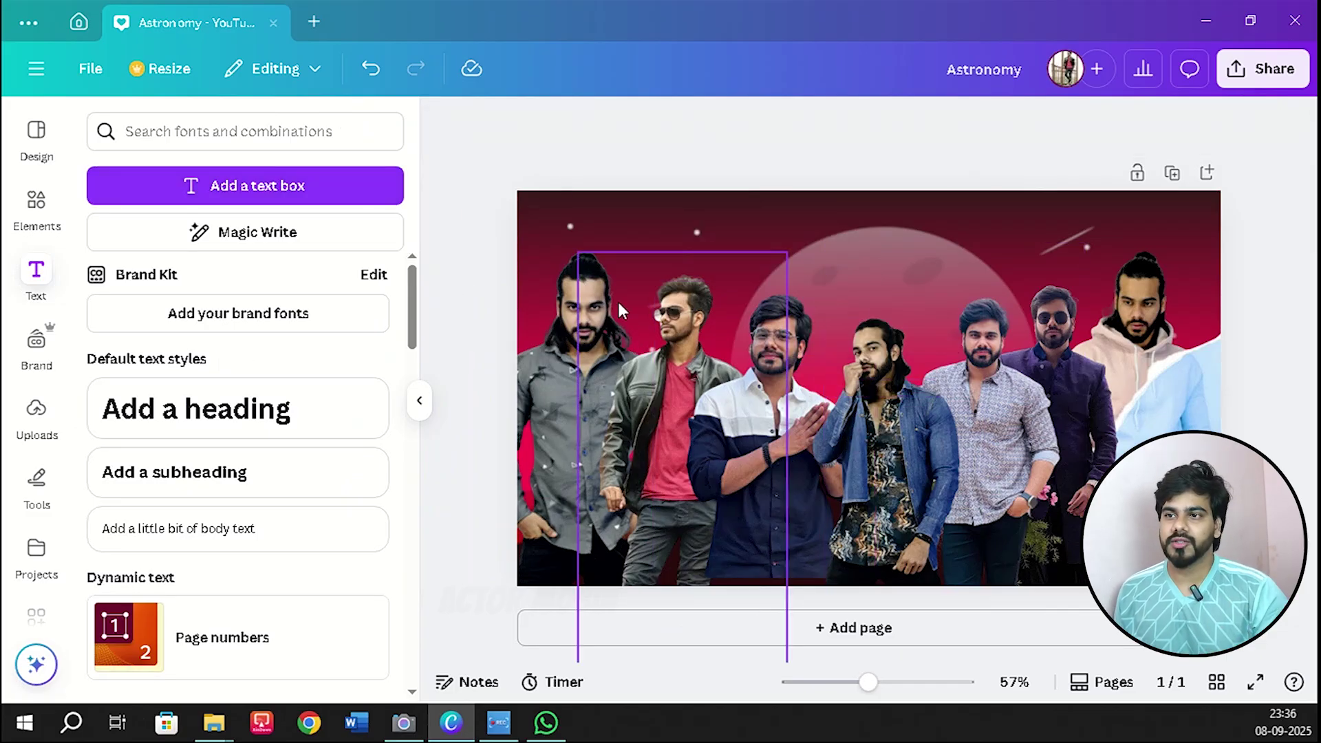
Add a text box, enlarge its text to size 49 and replace the placeholder with the person's first name.
click(302, 201)
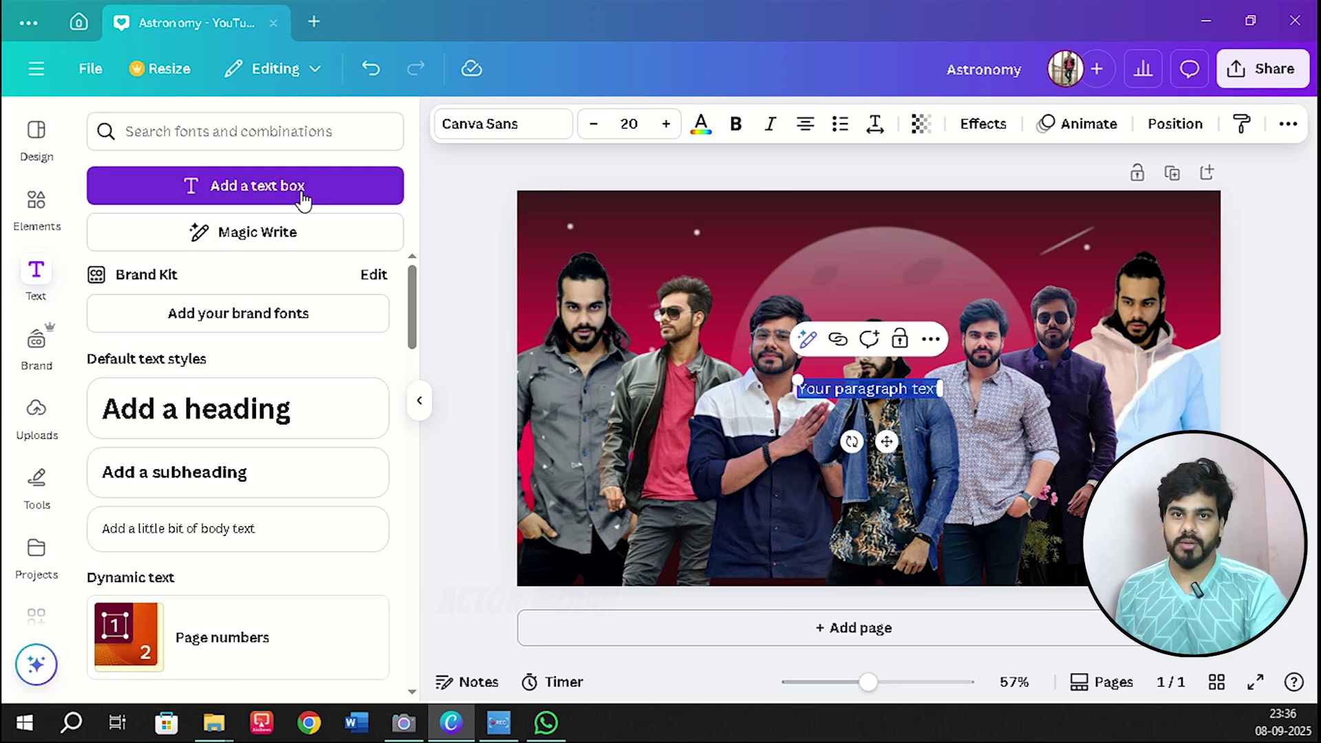
drag(798, 380, 593, 208)
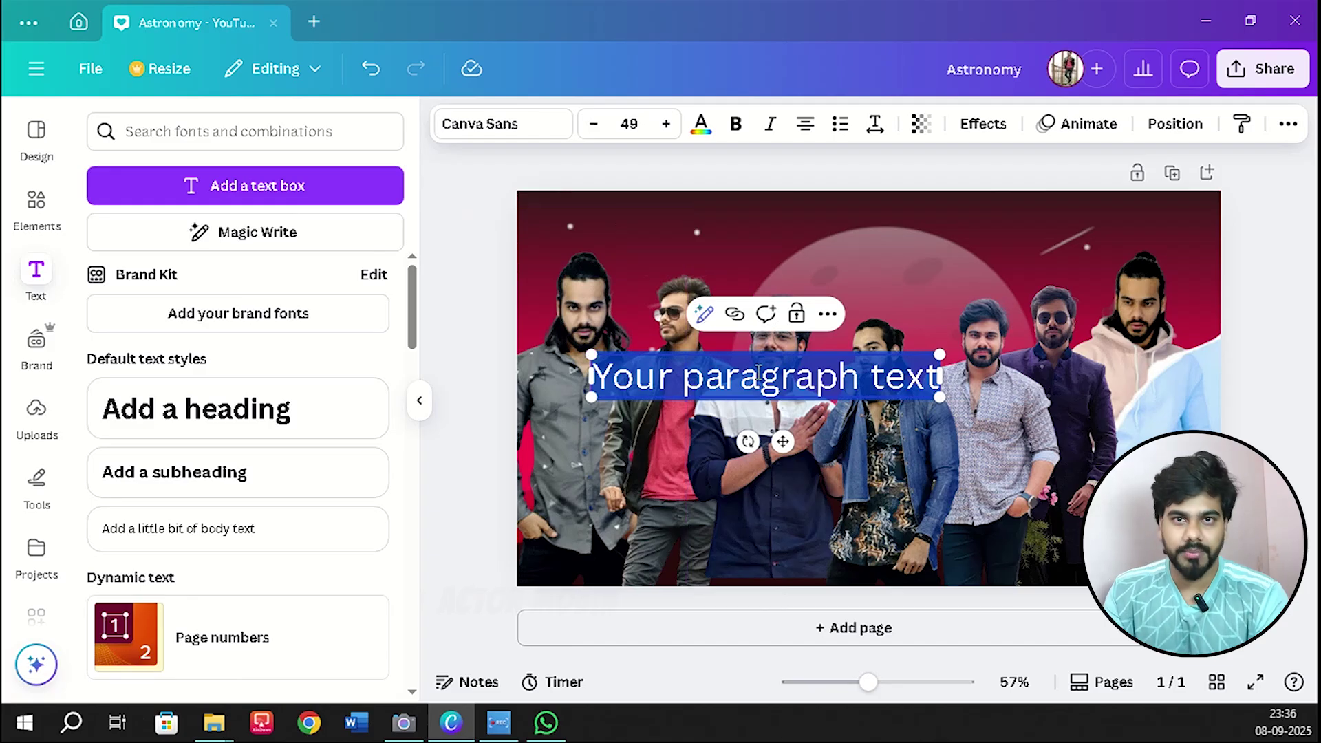
text(mobin)
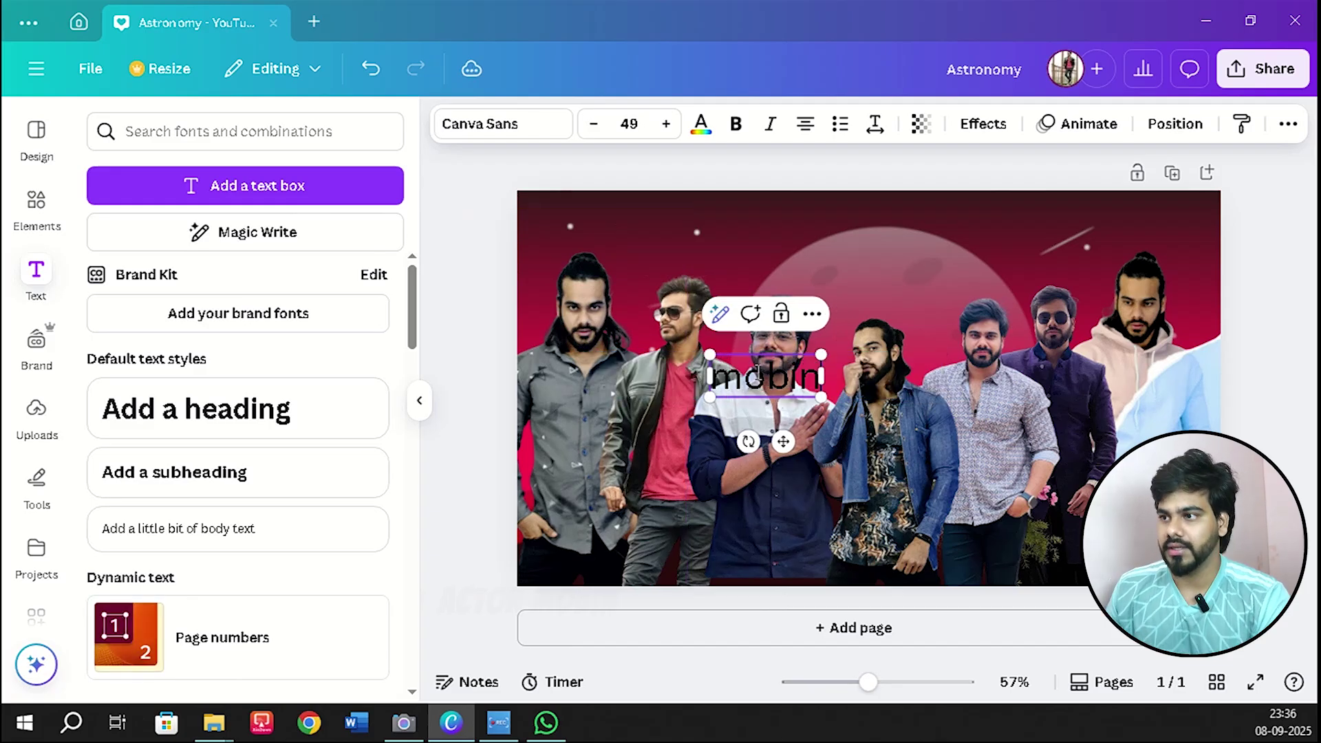
Move the name text above the people, apply the AnupamaExtraBold Regular font and enlarge it to size 112.
drag(783, 441, 849, 306)
double_click(814, 238)
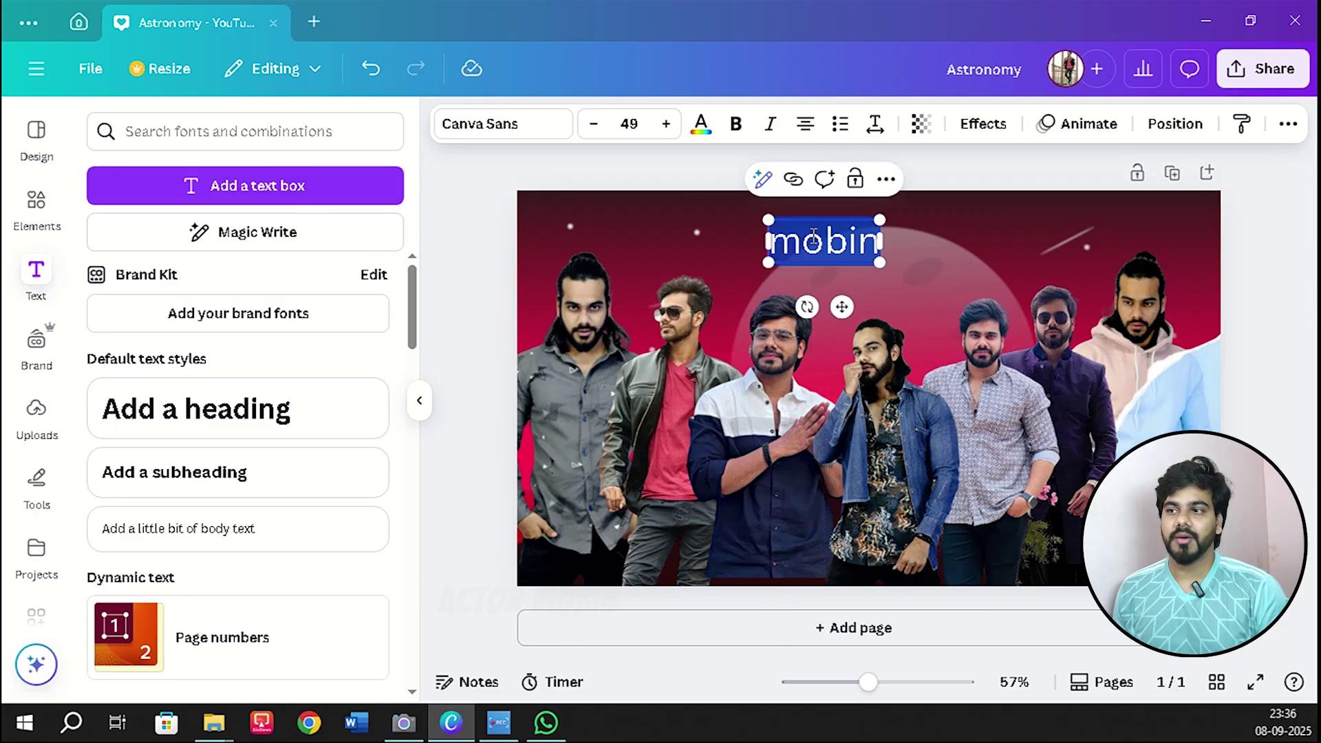
click(505, 125)
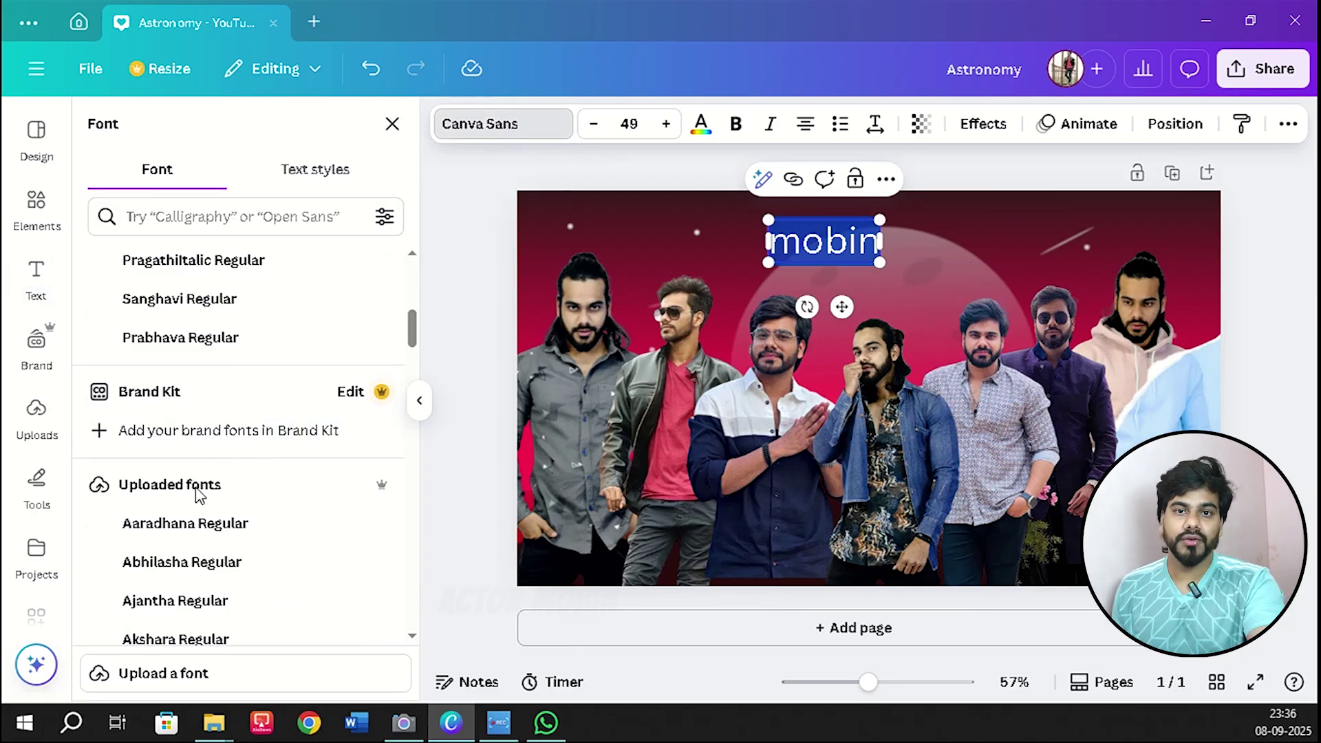
scroll(148, 499, down, 3)
click(160, 501)
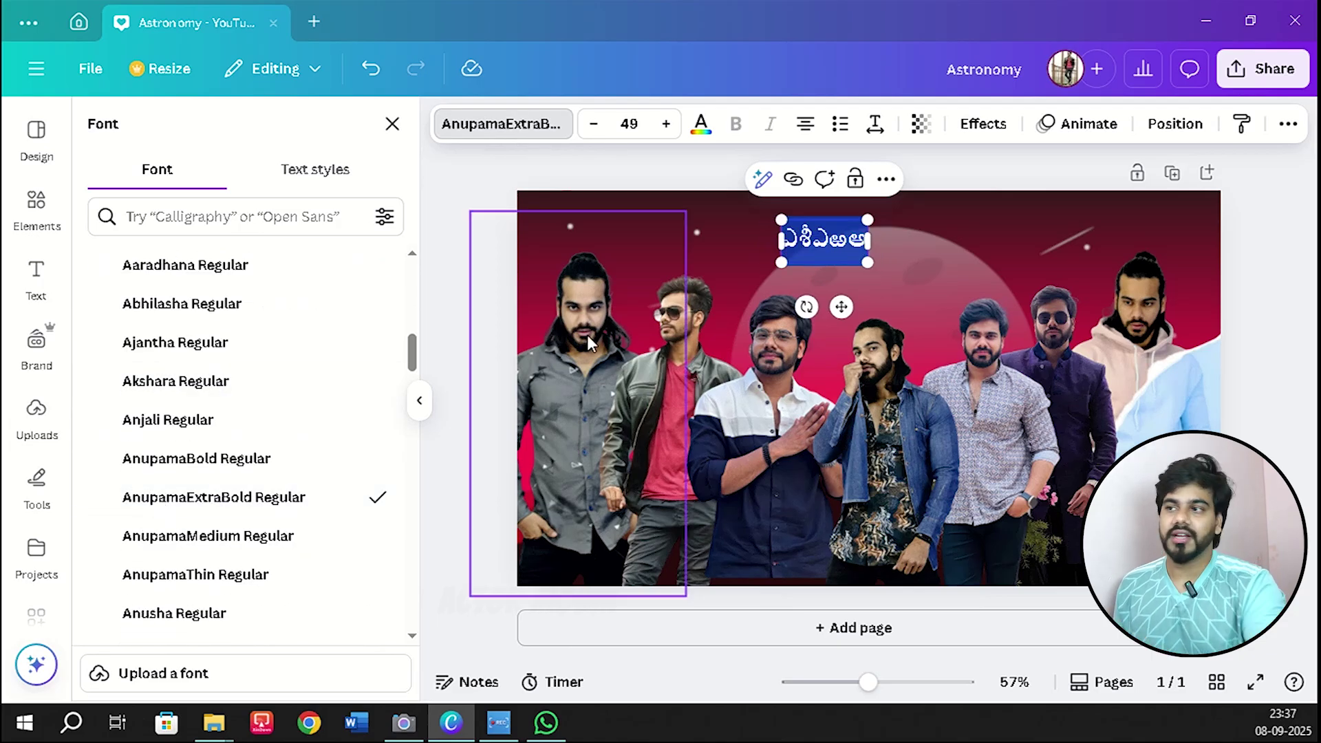
drag(868, 262, 977, 318)
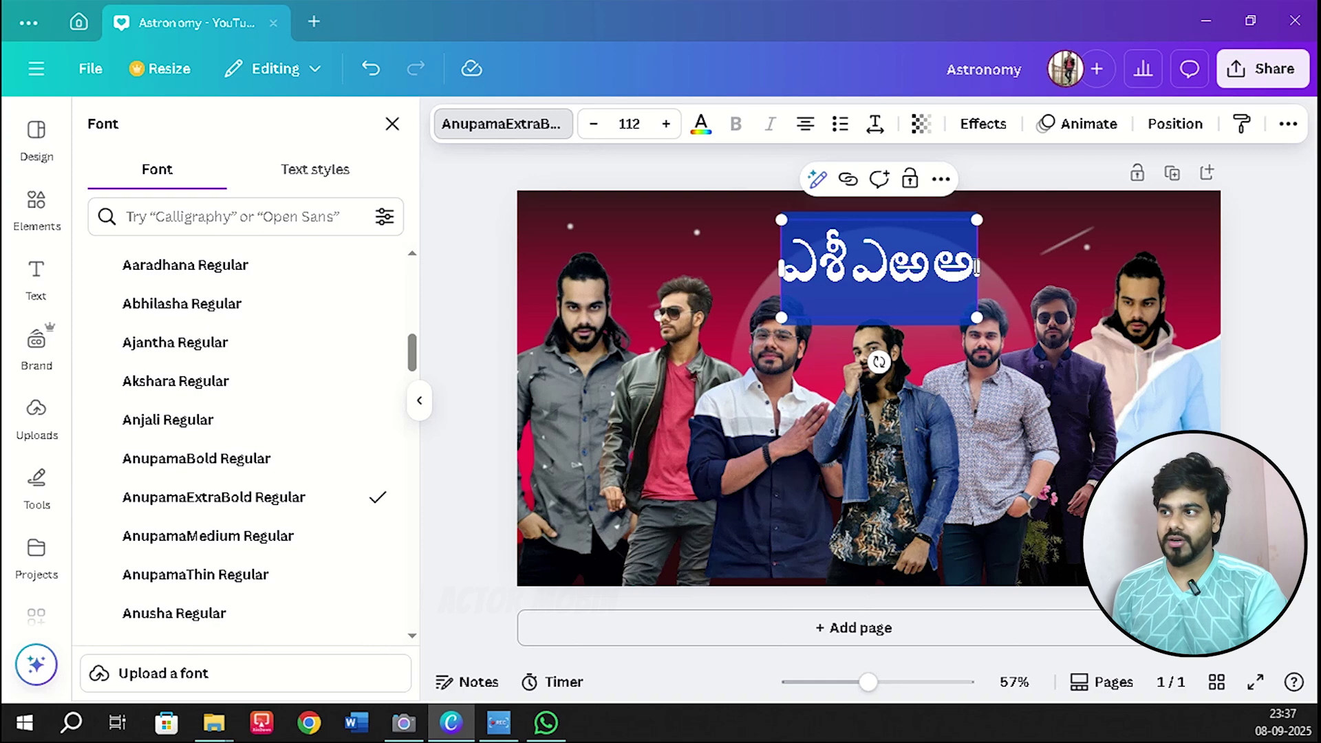
Delete the name text box from the thumbnail.
click(922, 366)
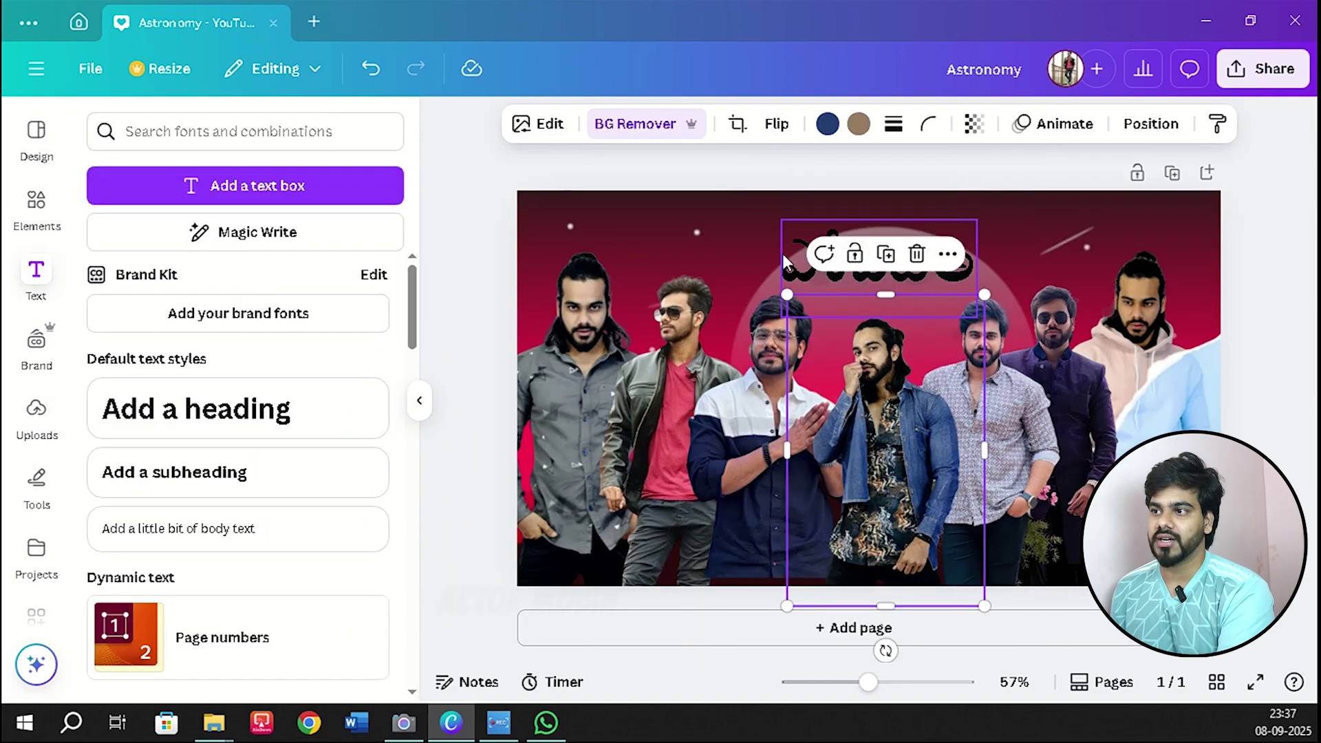
click(836, 266)
key(Delete)
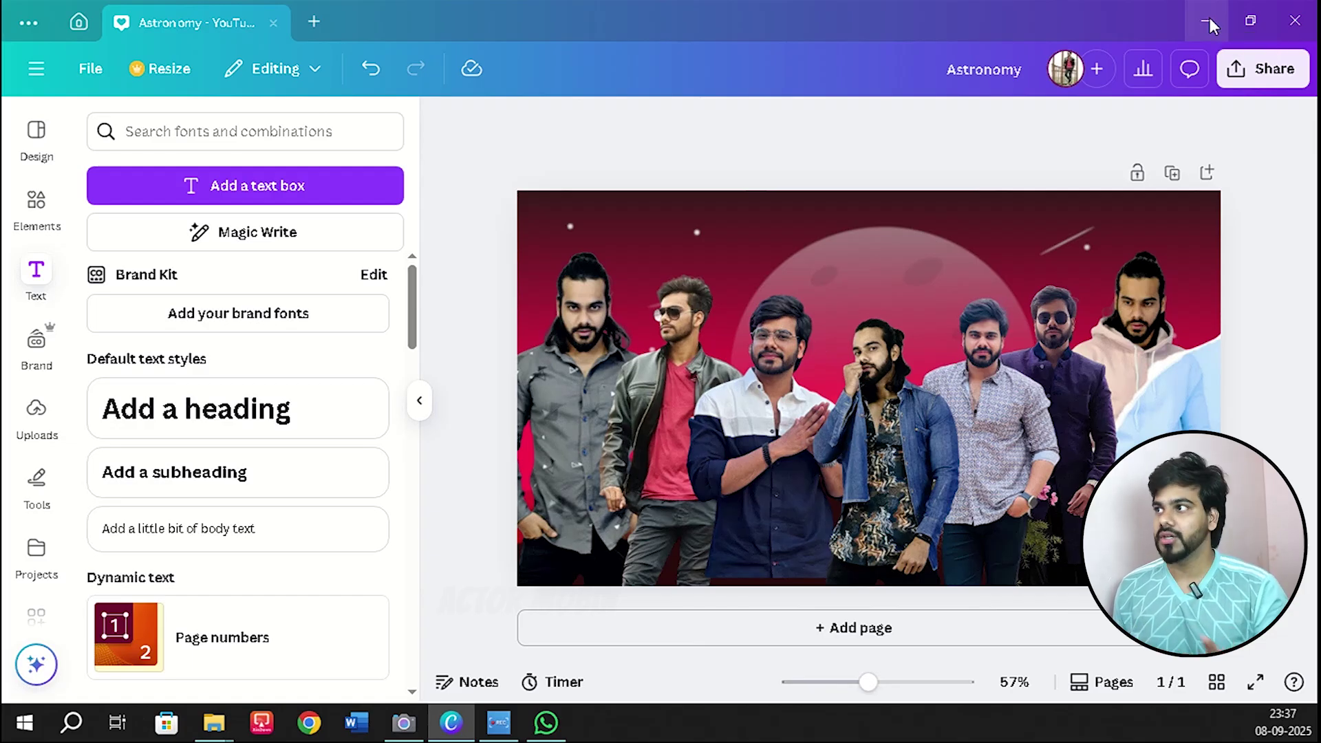
Switch to Word, create a blank document and minimize its window.
click(1208, 20)
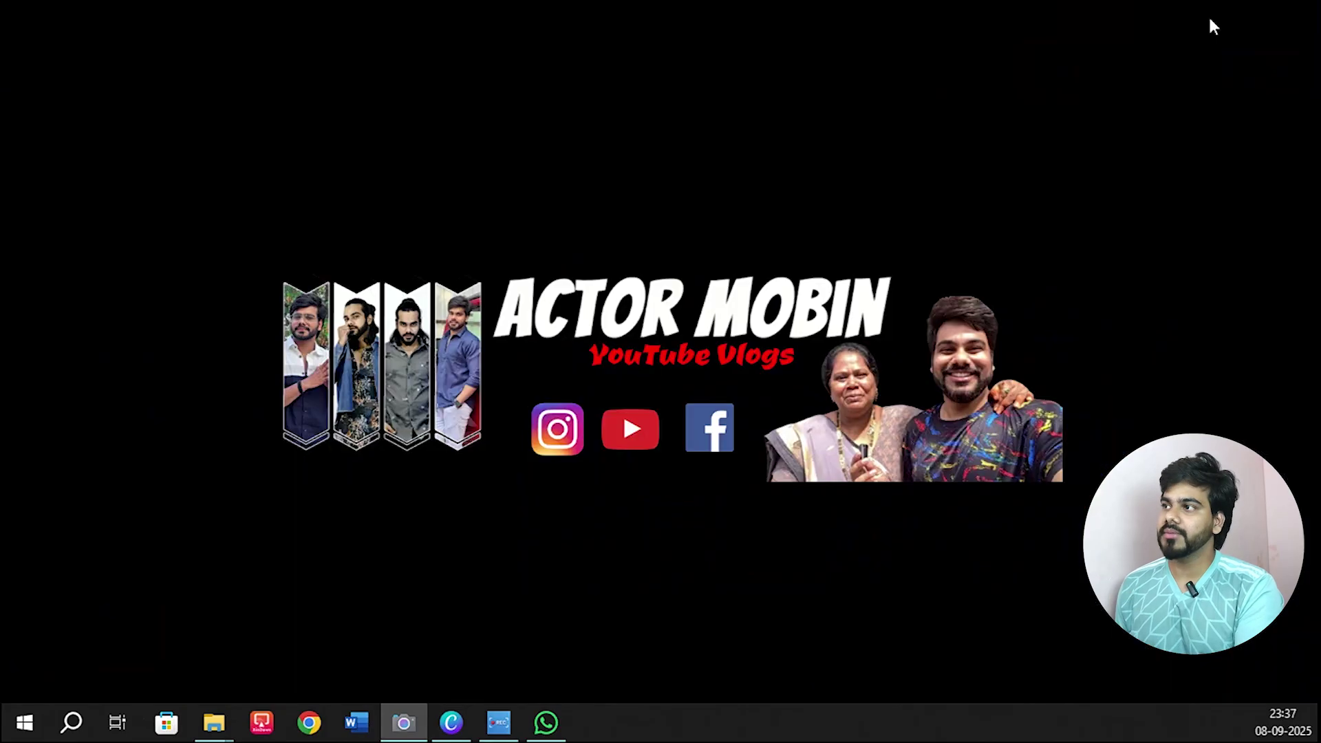
click(354, 724)
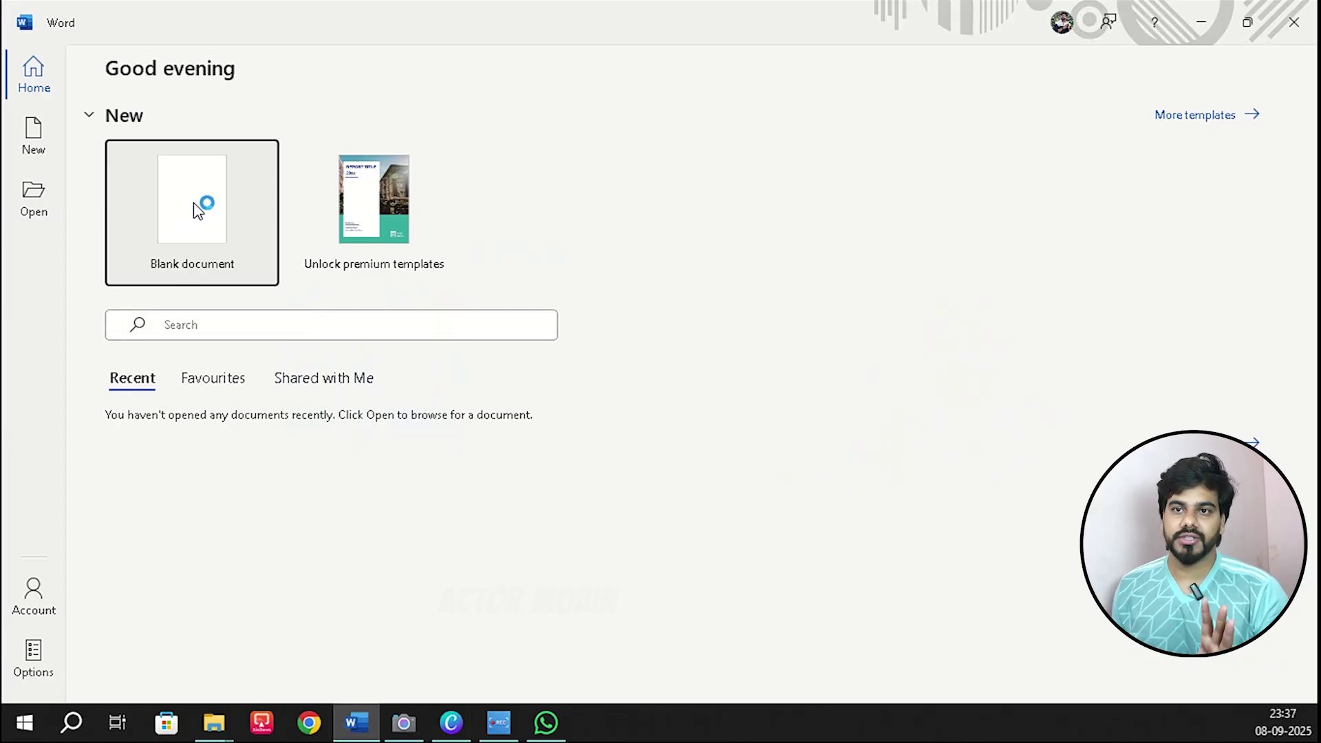
click(192, 209)
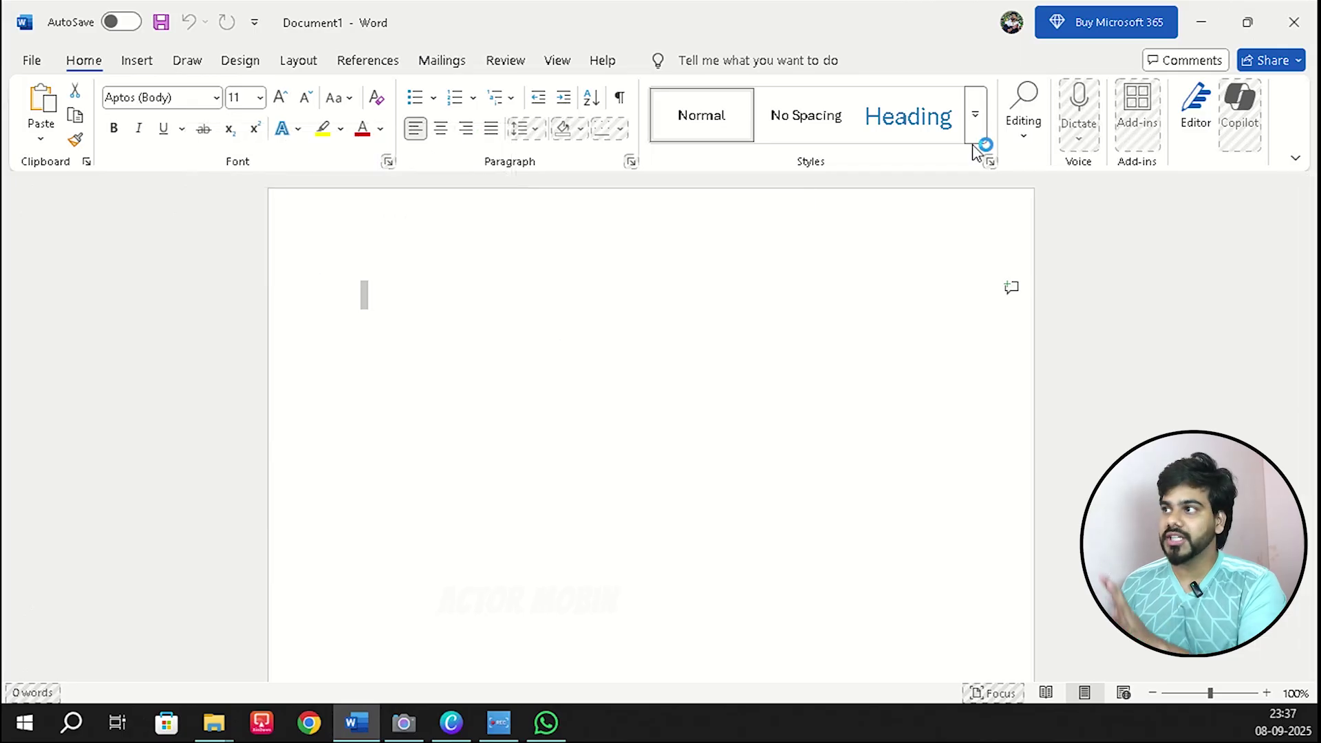
click(1200, 23)
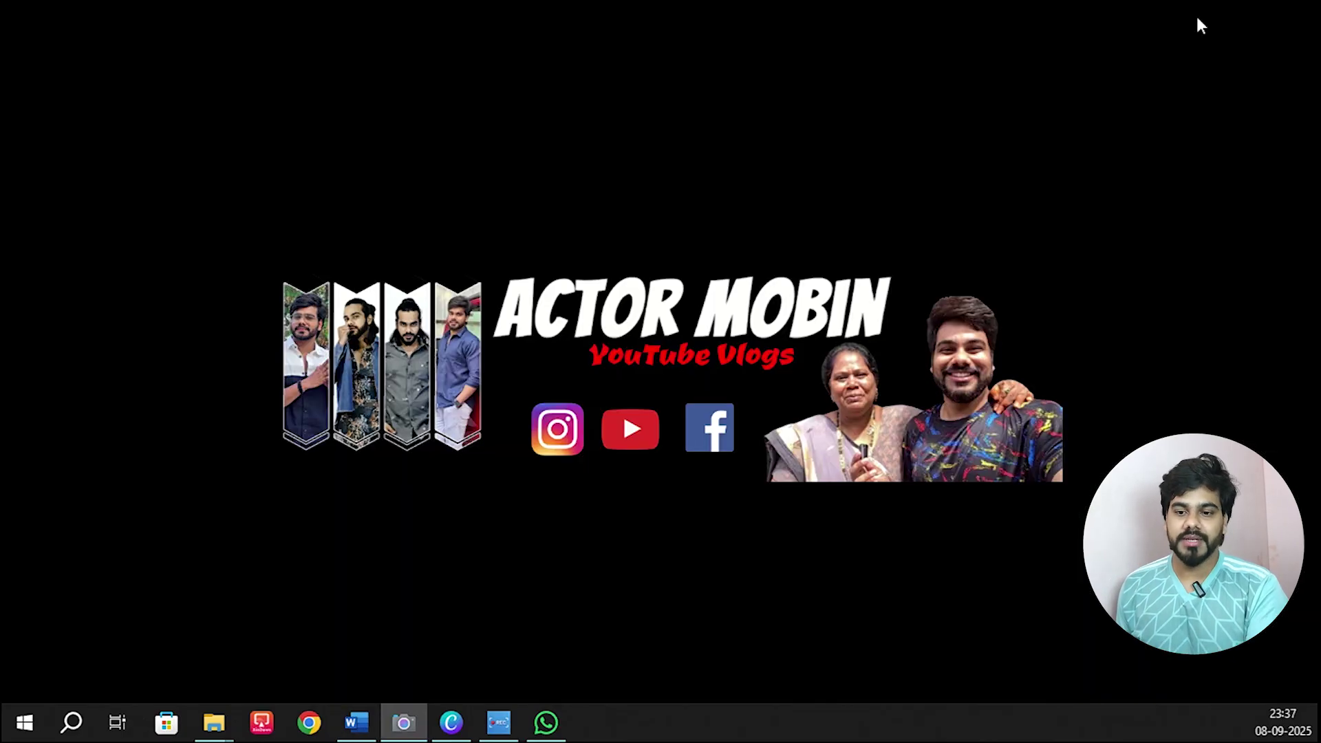
Show the install options for all the font files in the 85+ Anu fonts folder, and close the folder window.
mouse_move(214, 722)
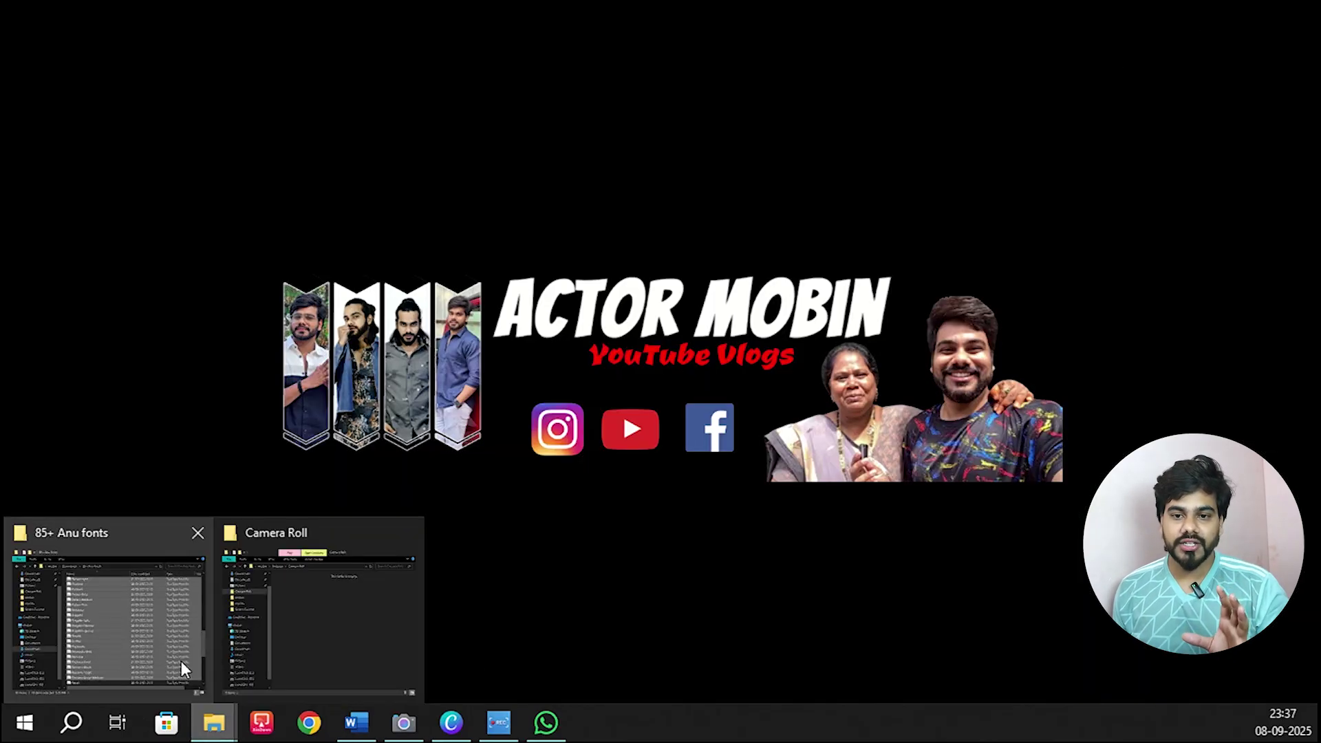
click(150, 582)
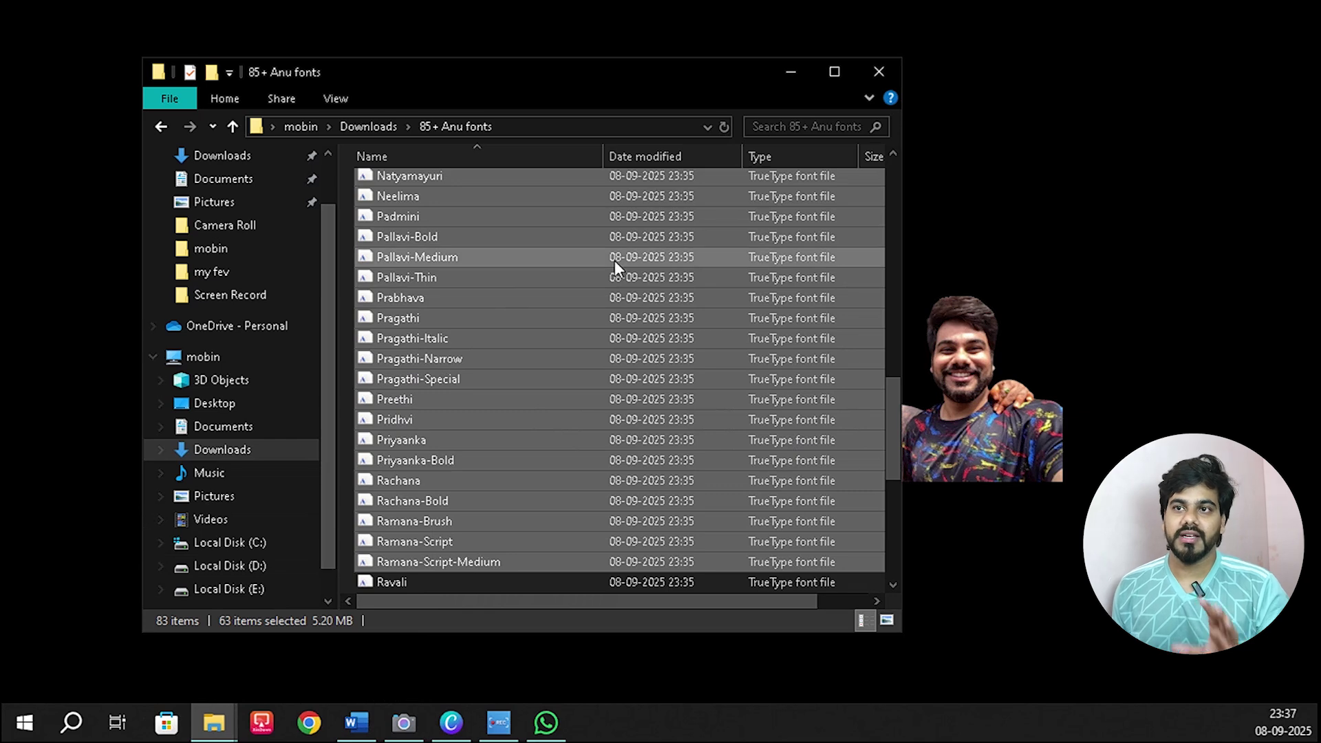
scroll(610, 267, up, 15)
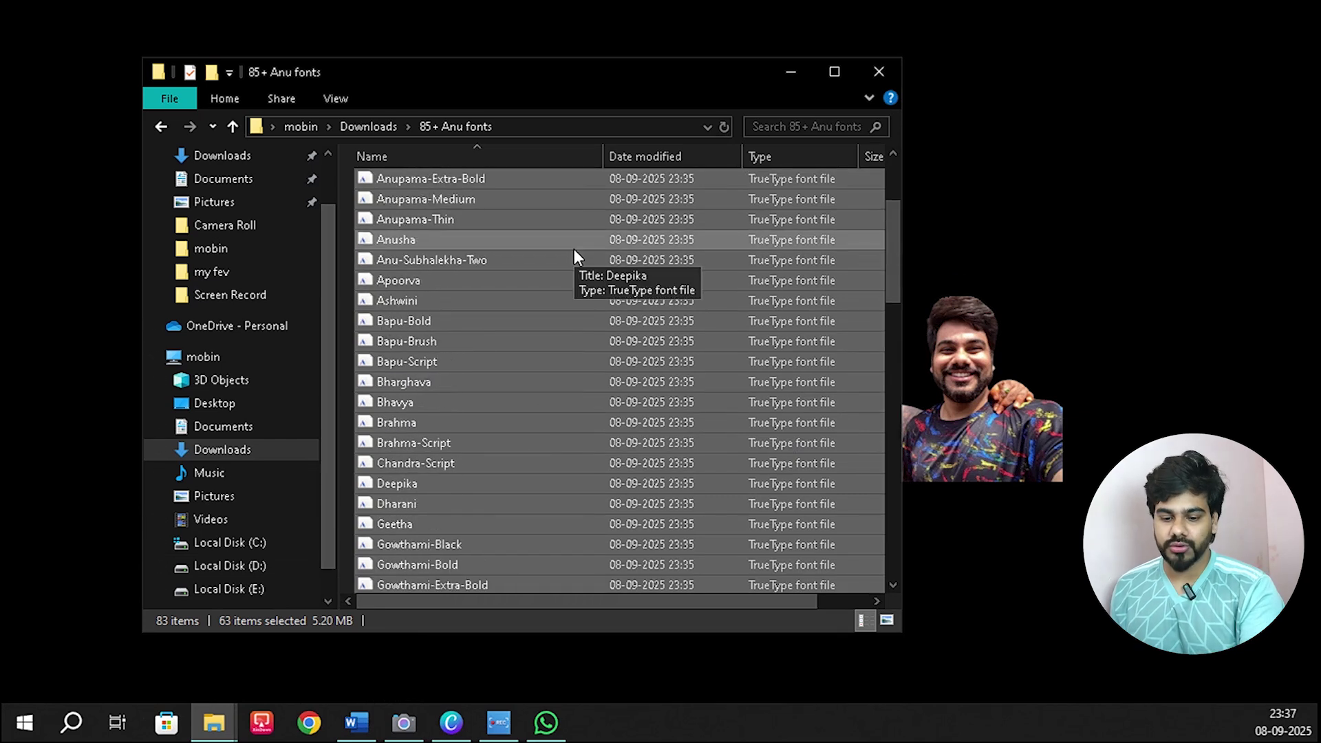
key(ctrl+a)
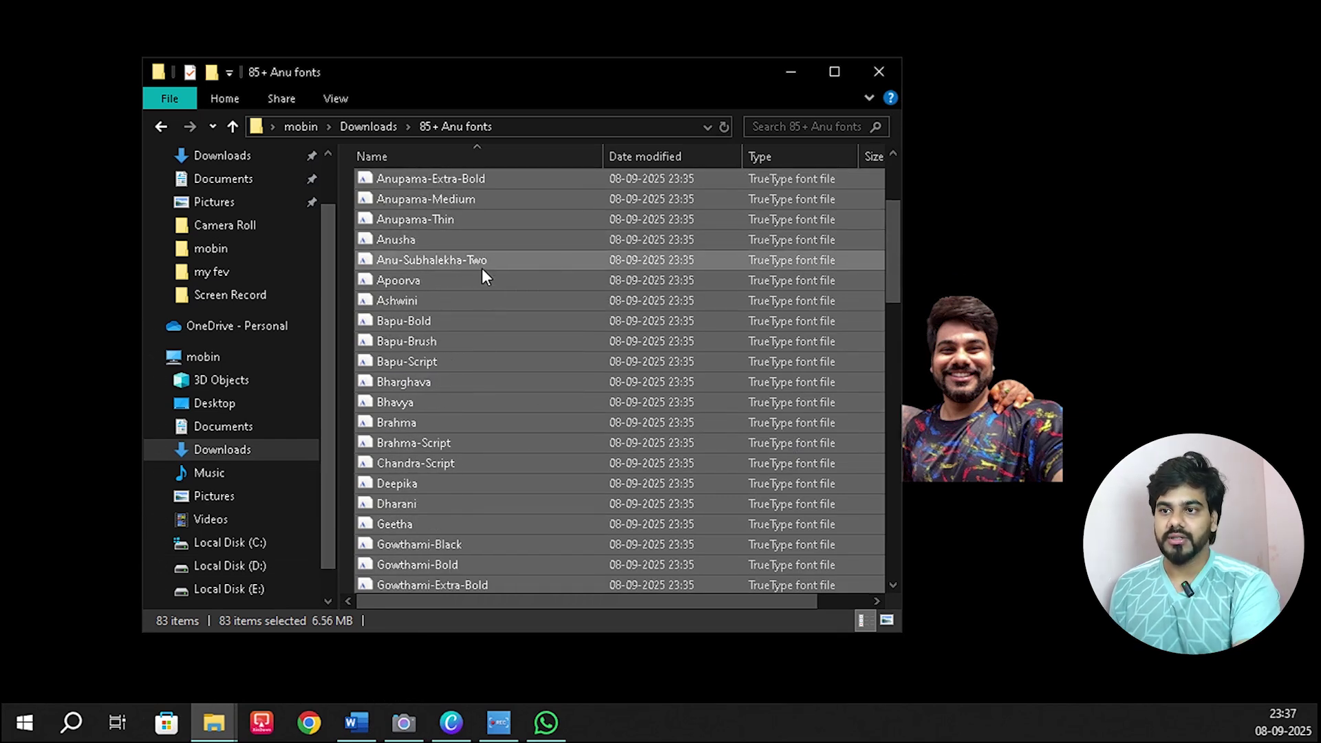
right_click(520, 296)
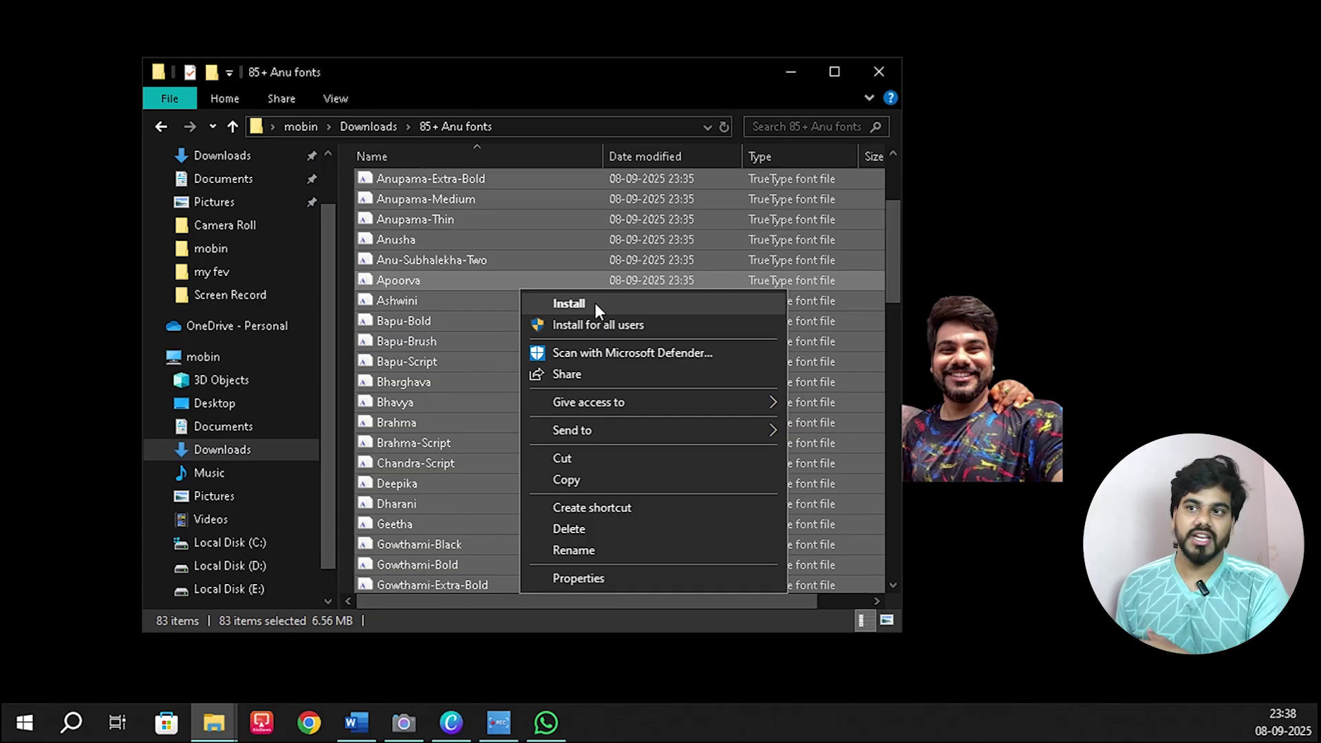
click(876, 76)
click(876, 74)
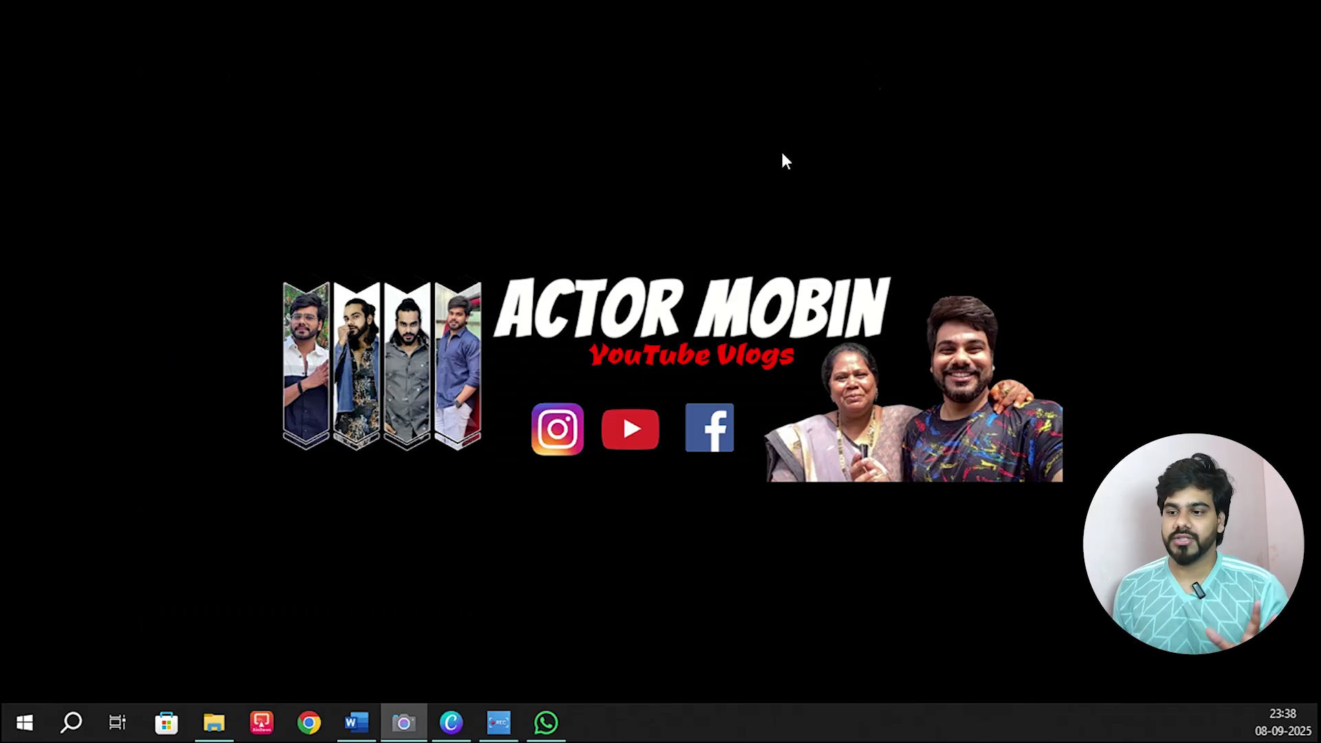
click(356, 723)
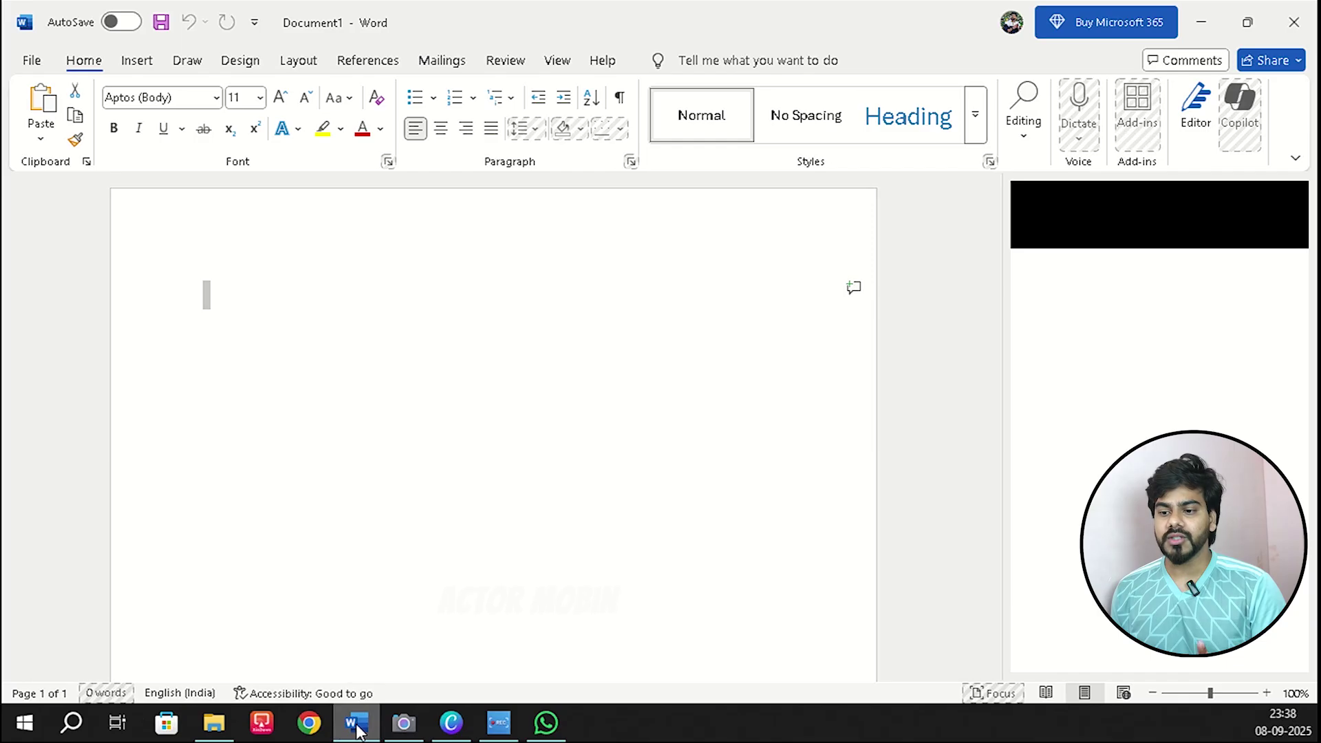
mouse_move(357, 731)
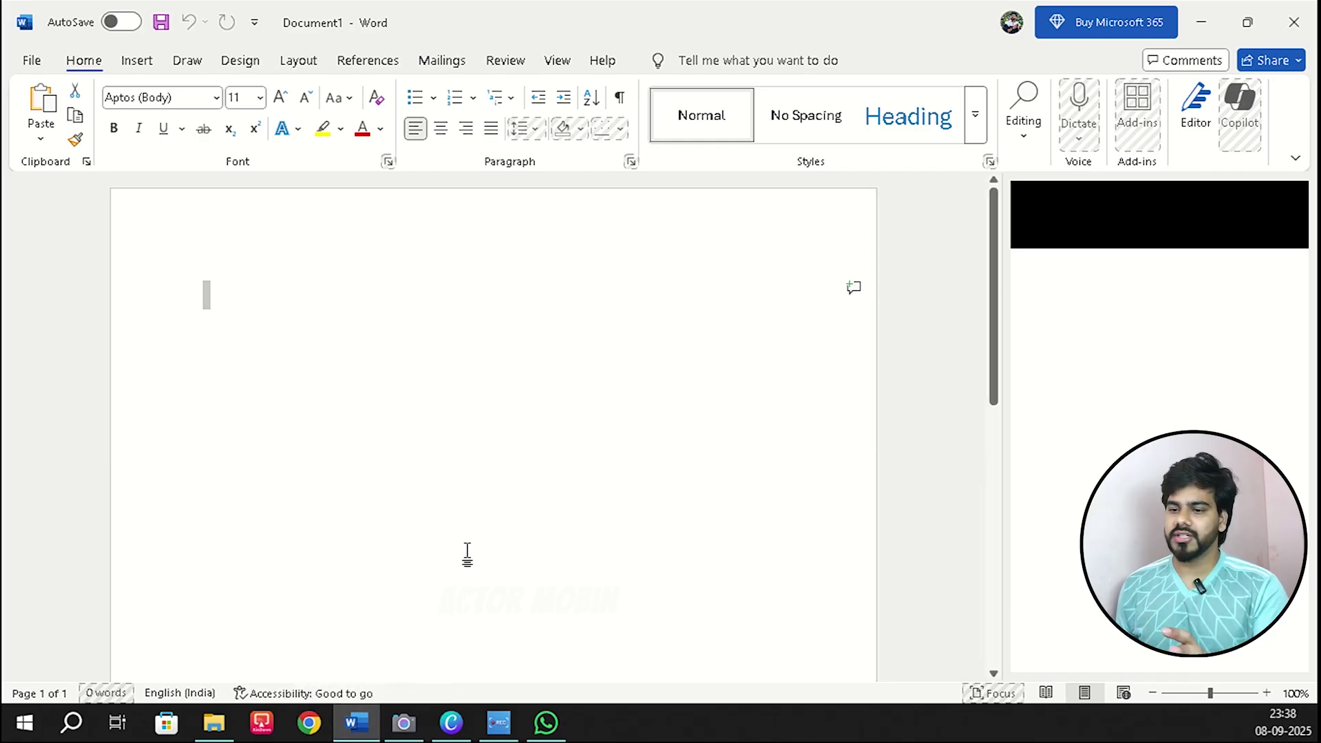
click(357, 736)
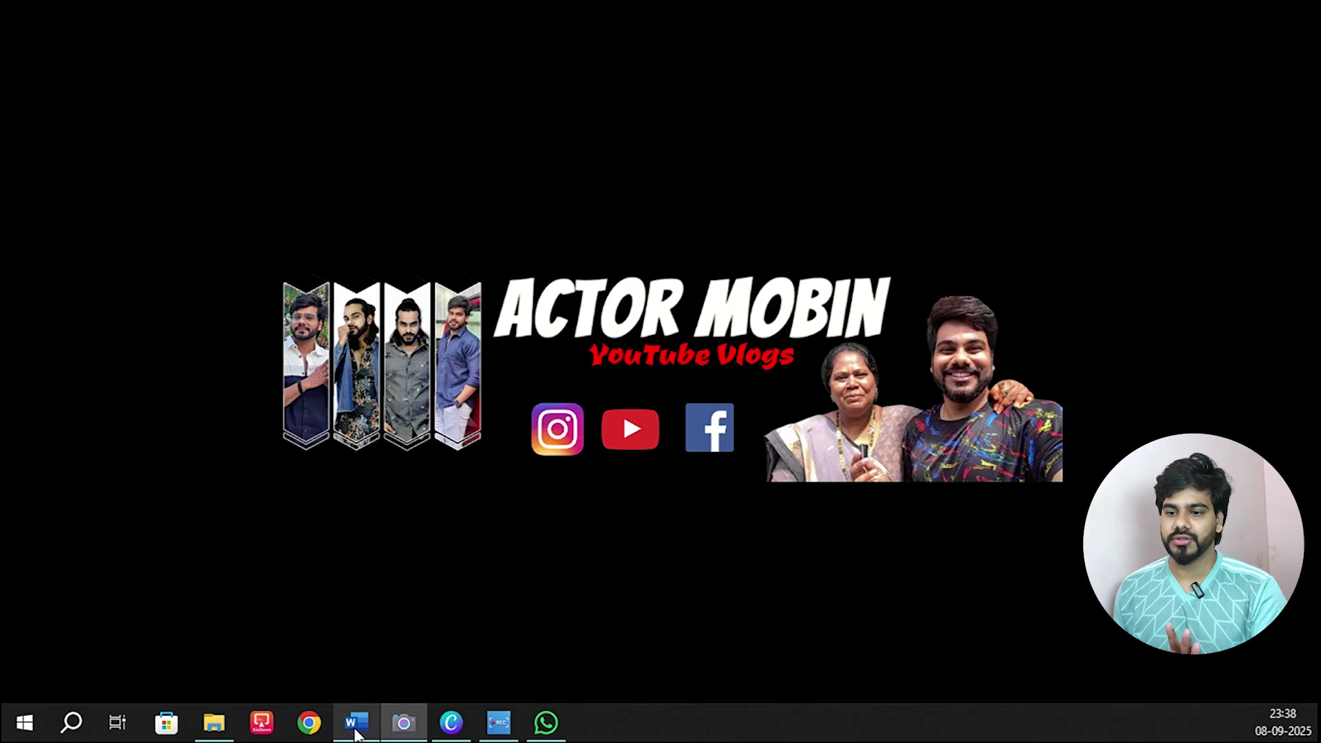
Switch to Chrome and search Google for "translate".
click(309, 732)
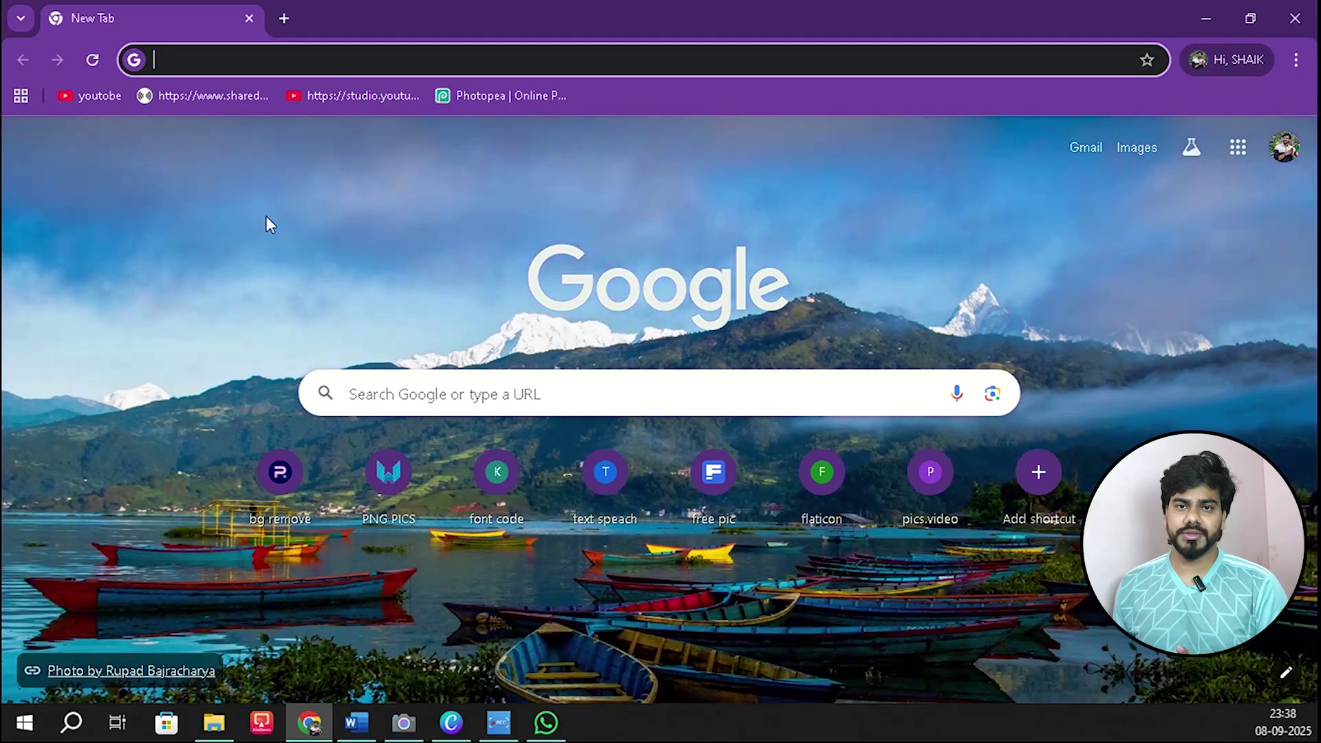
click(455, 724)
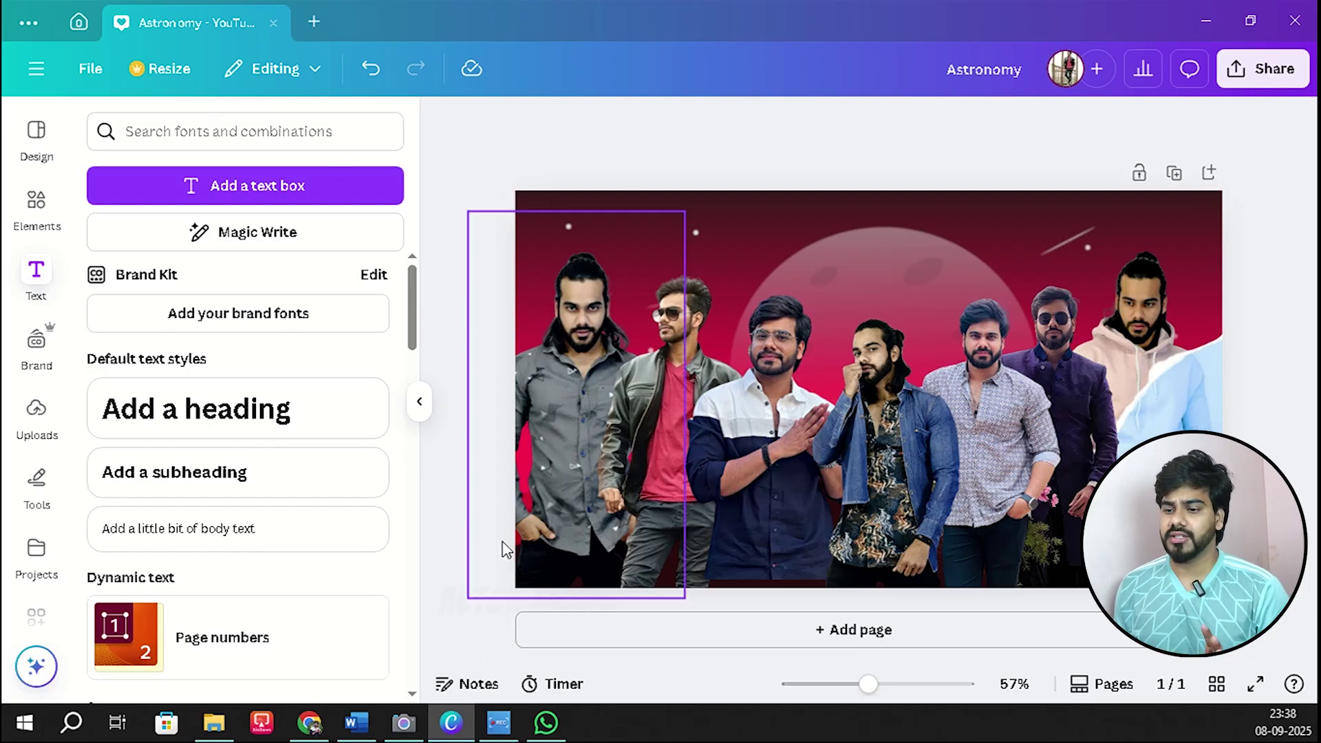
click(322, 732)
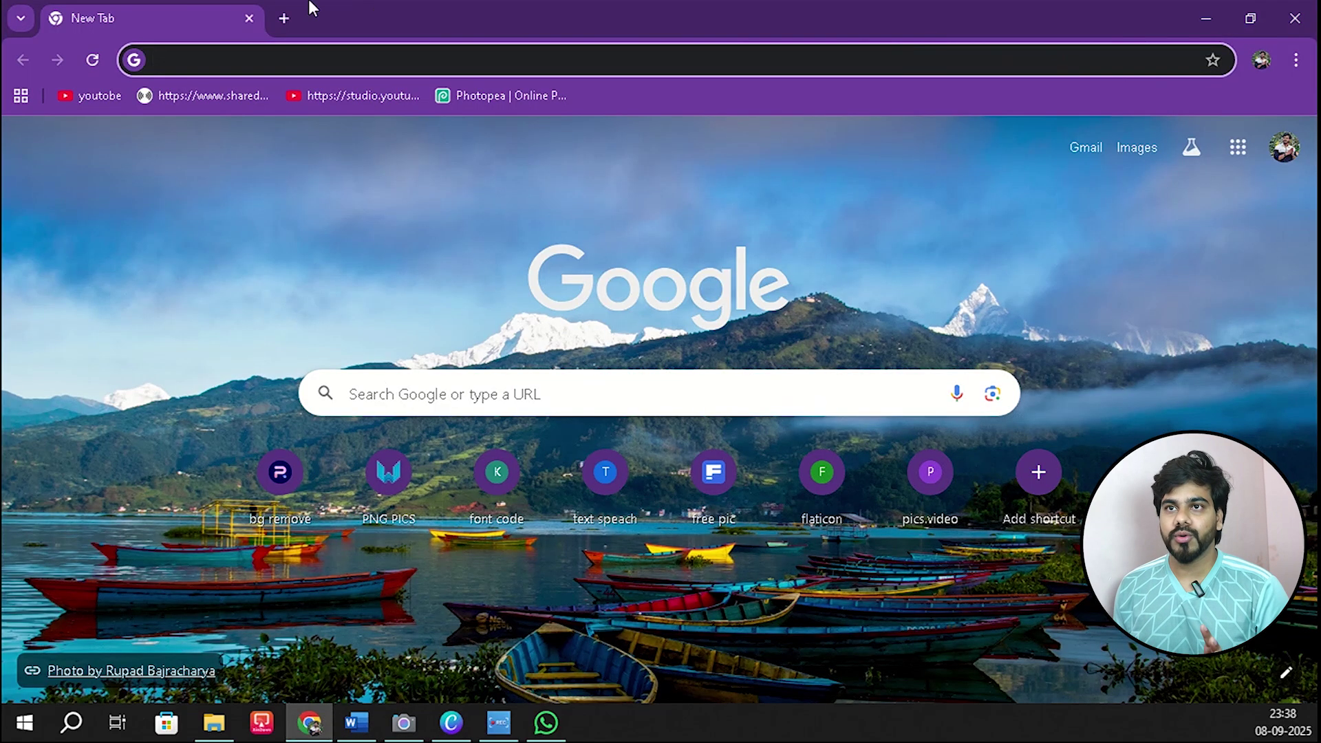
click(279, 53)
text(translate)
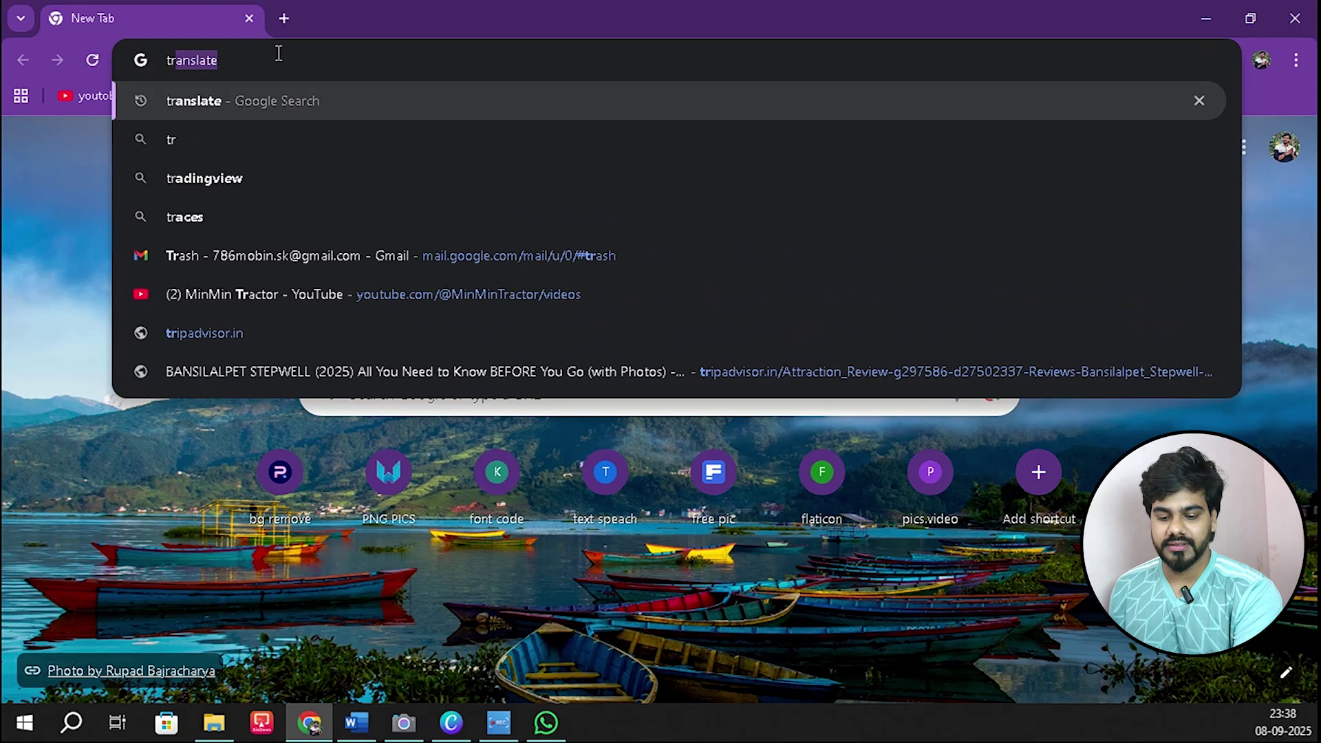
click(205, 93)
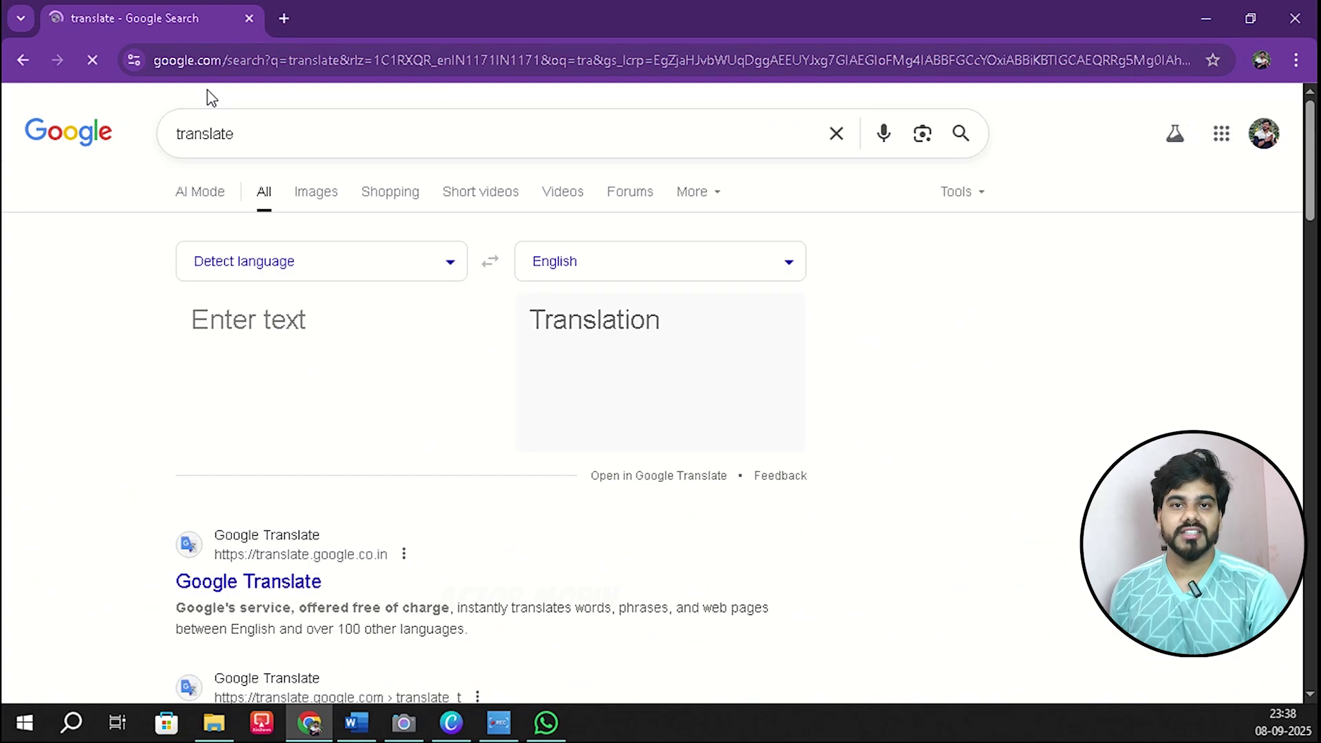
Set the translator to translate from English to Telugu.
click(319, 267)
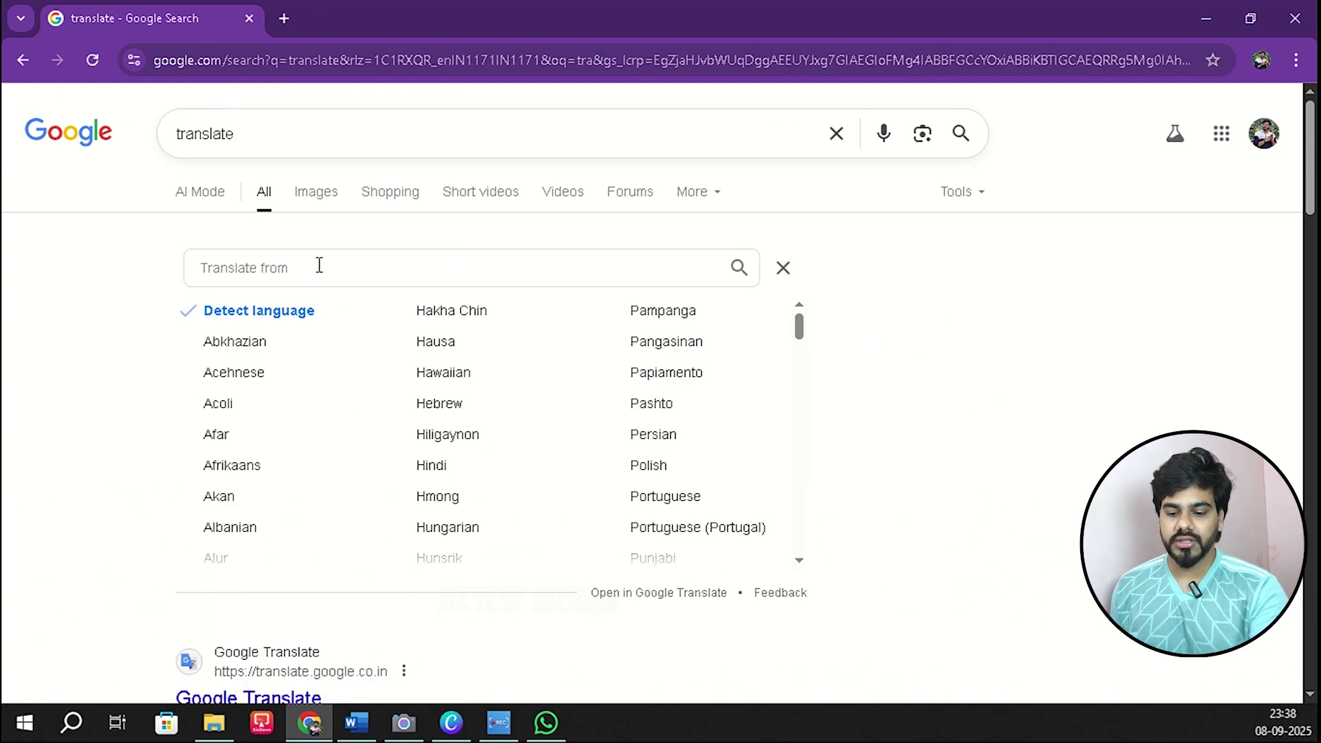
text(e)
click(254, 303)
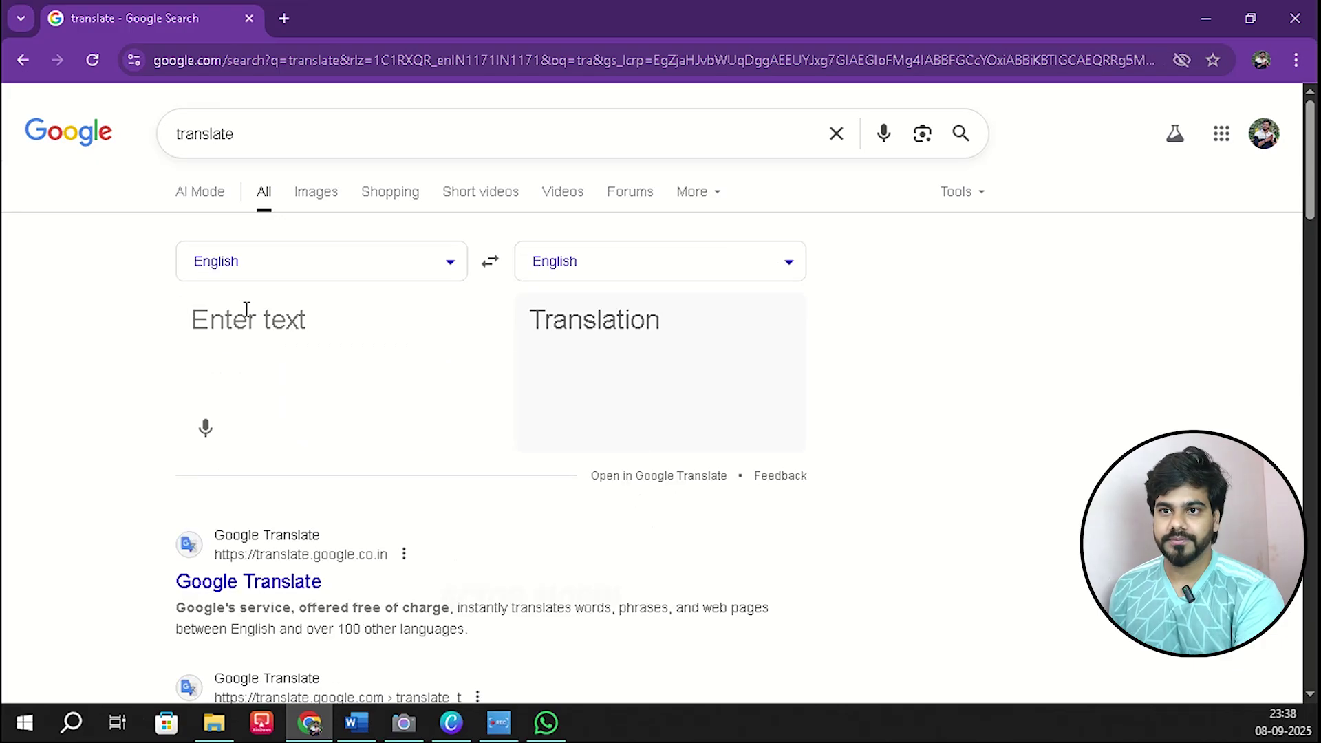
click(562, 271)
text(tee)
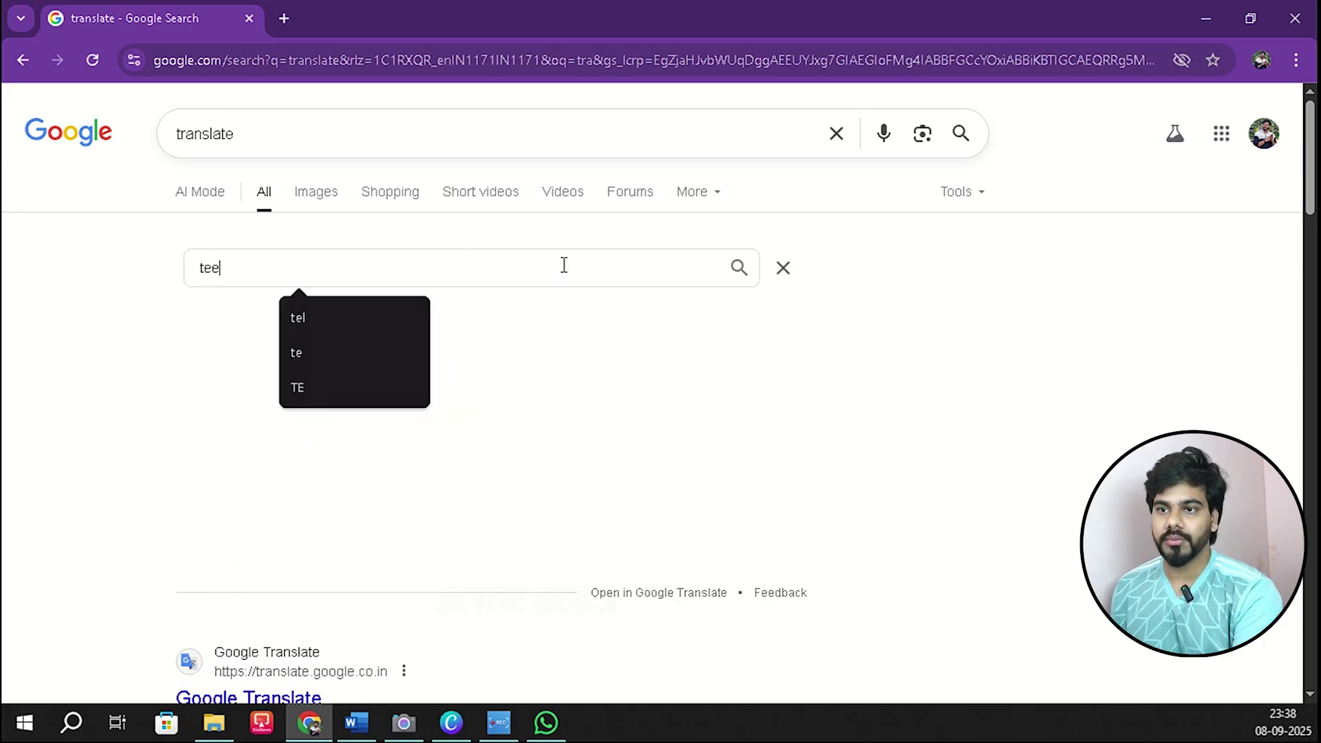
key(BackSpace)
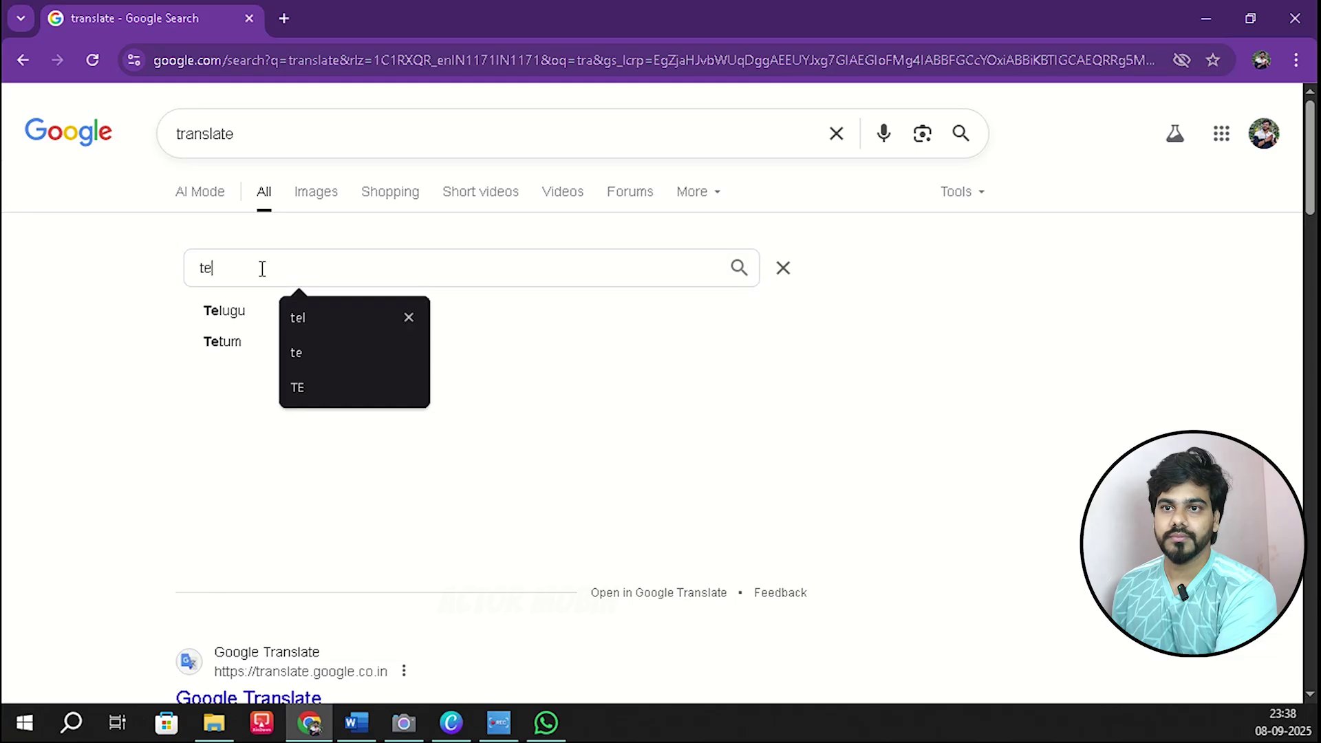
click(233, 314)
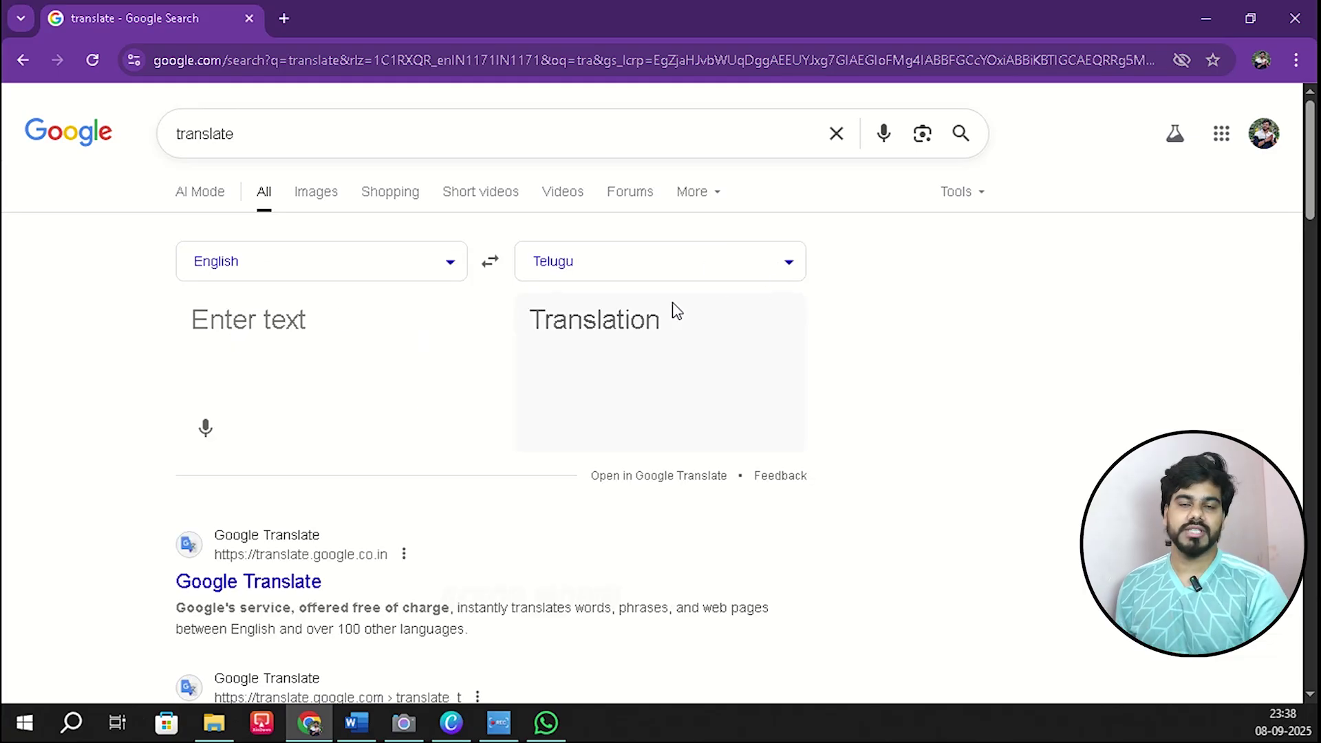
Enter "serial actor" followed by the person's first name for translation, and copy the Telugu translation.
click(291, 325)
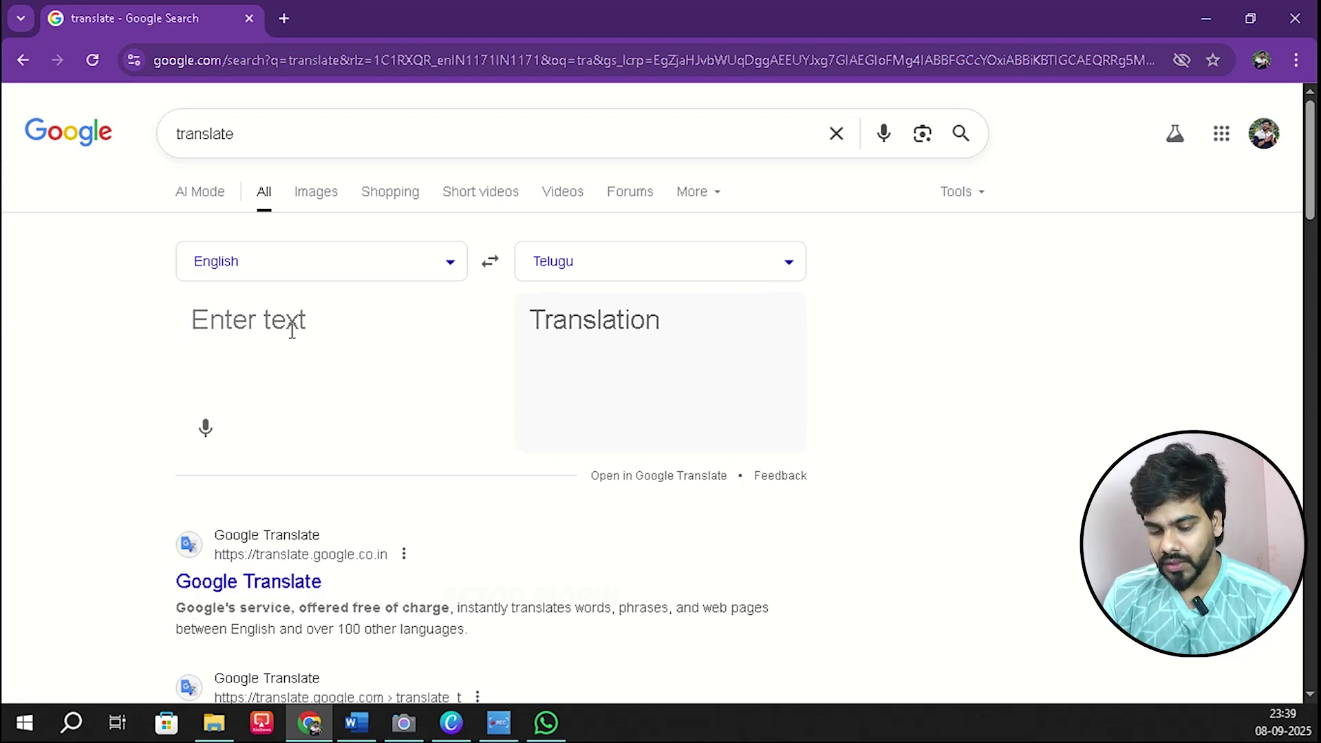
text(seria)
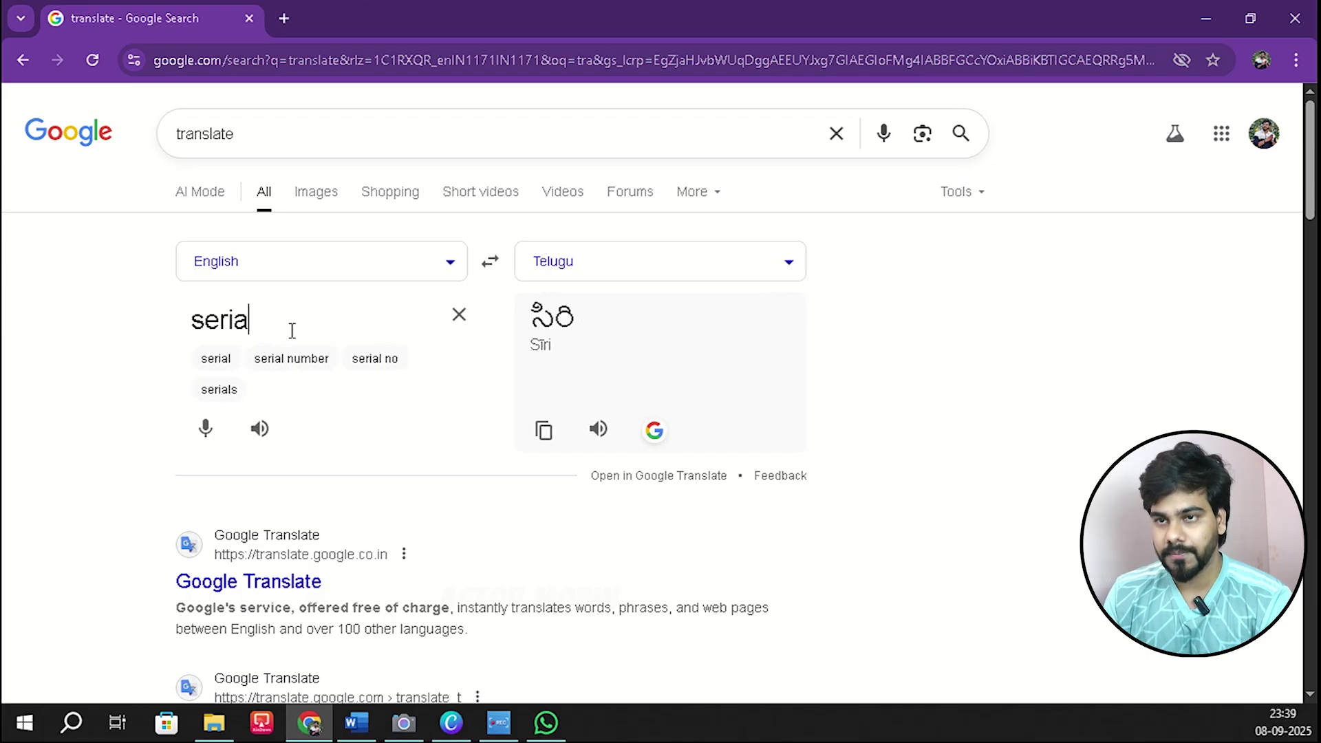
text(l actor)
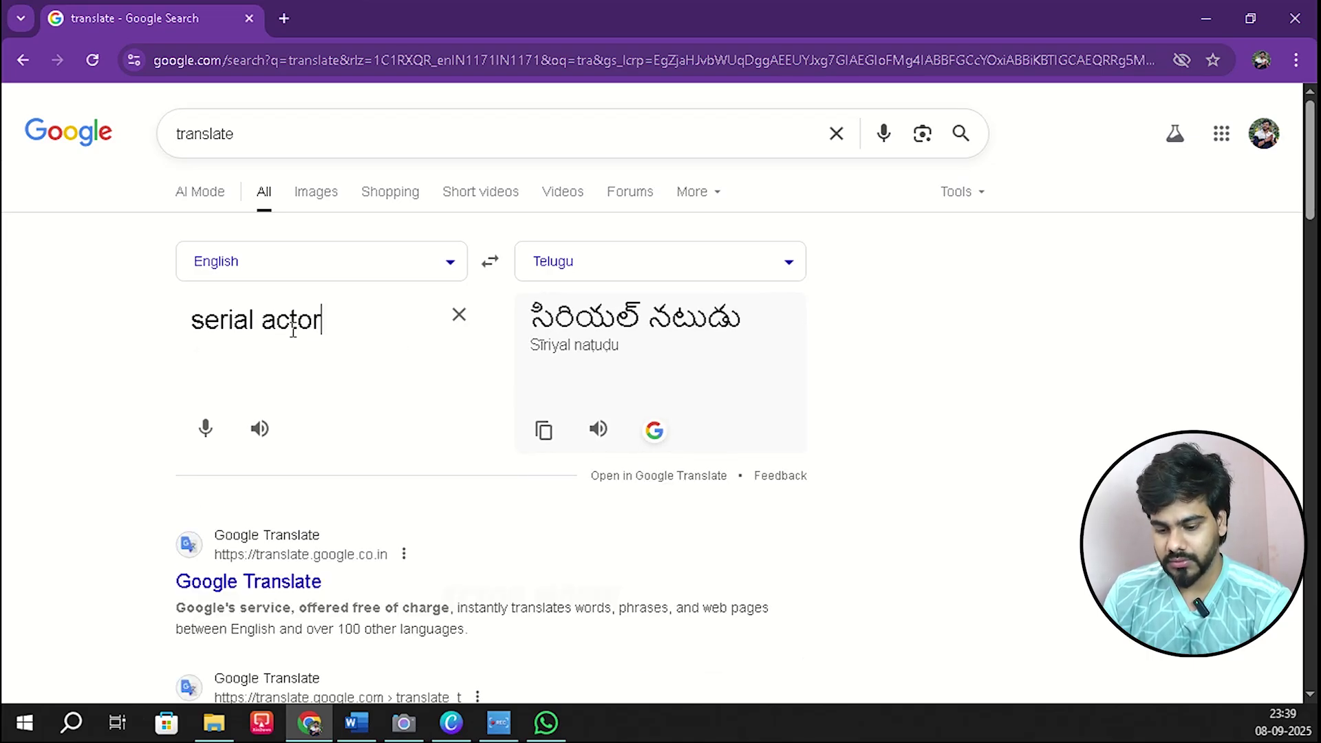
text( mobin)
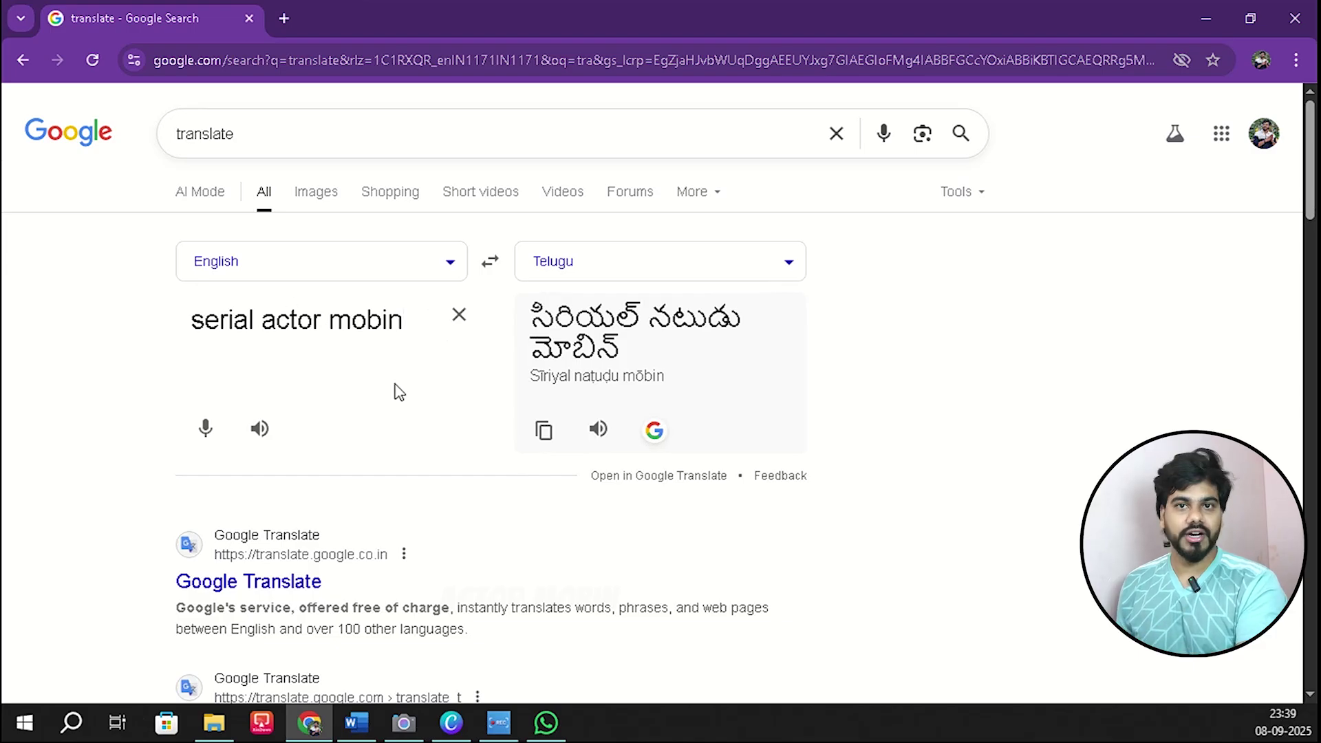
click(543, 428)
drag(529, 317, 633, 351)
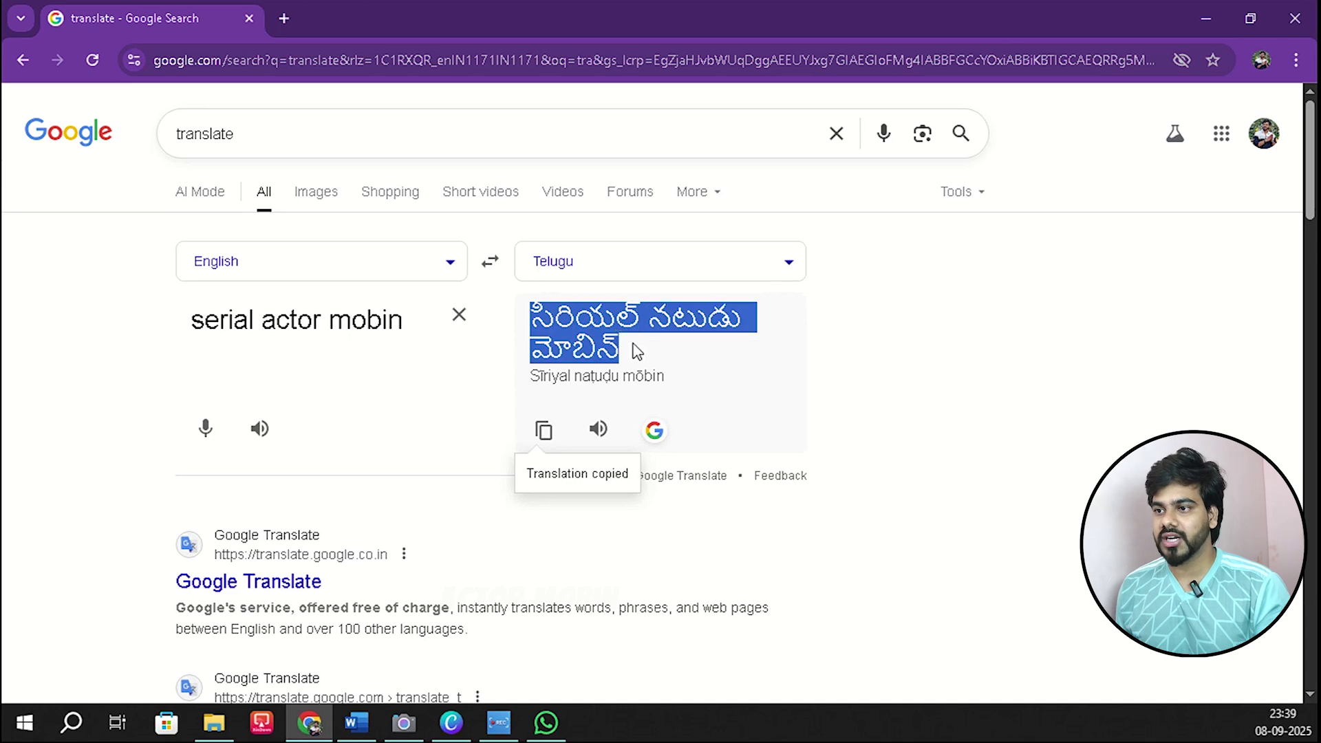
click(545, 432)
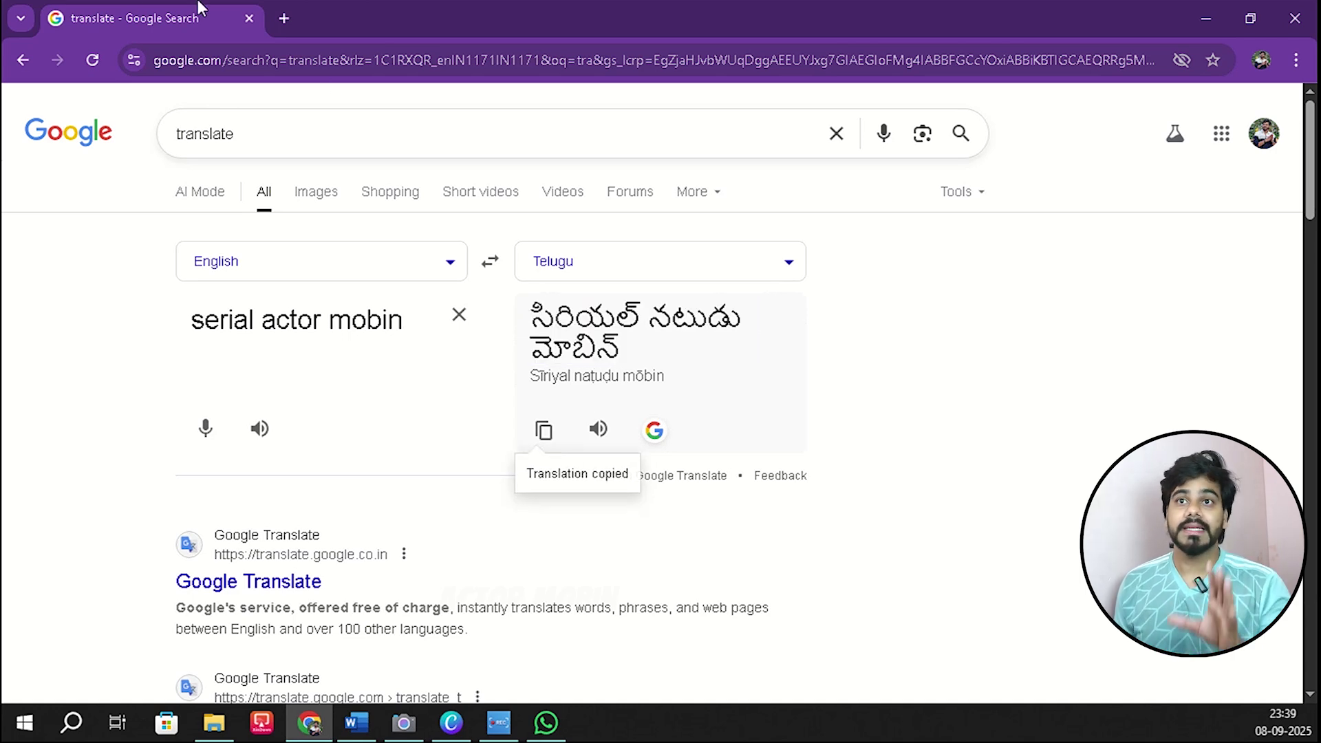
Search Google for "unicode to non unicode" in a new tab and open kolichala.com's Unicode to non-Unicode font converter.
click(284, 19)
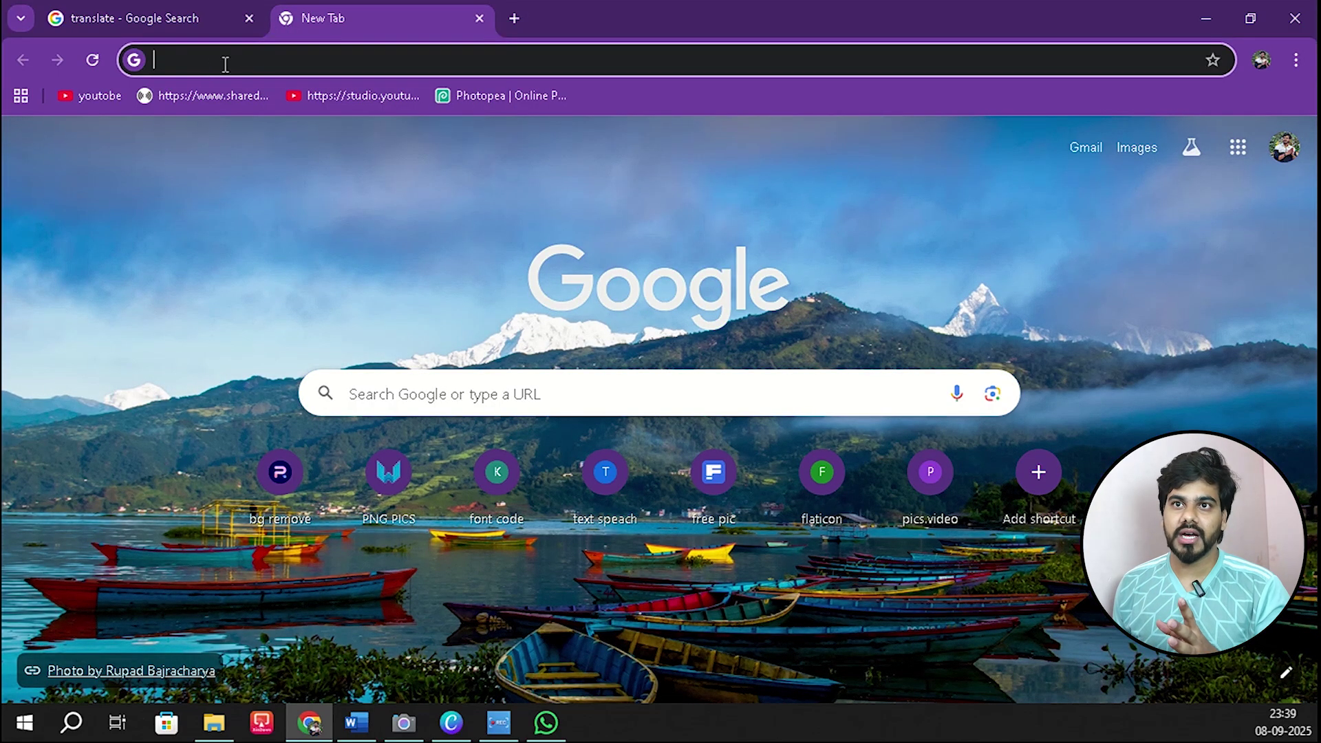
click(224, 62)
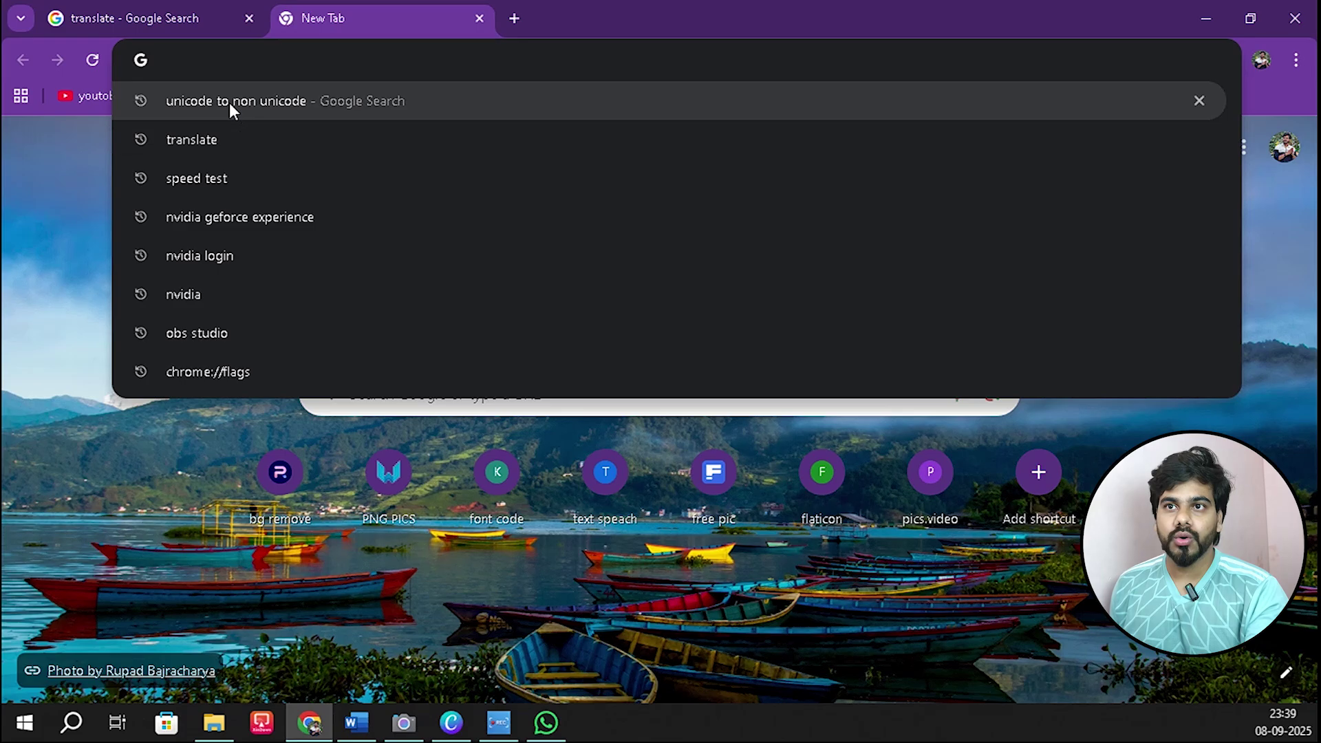
click(263, 97)
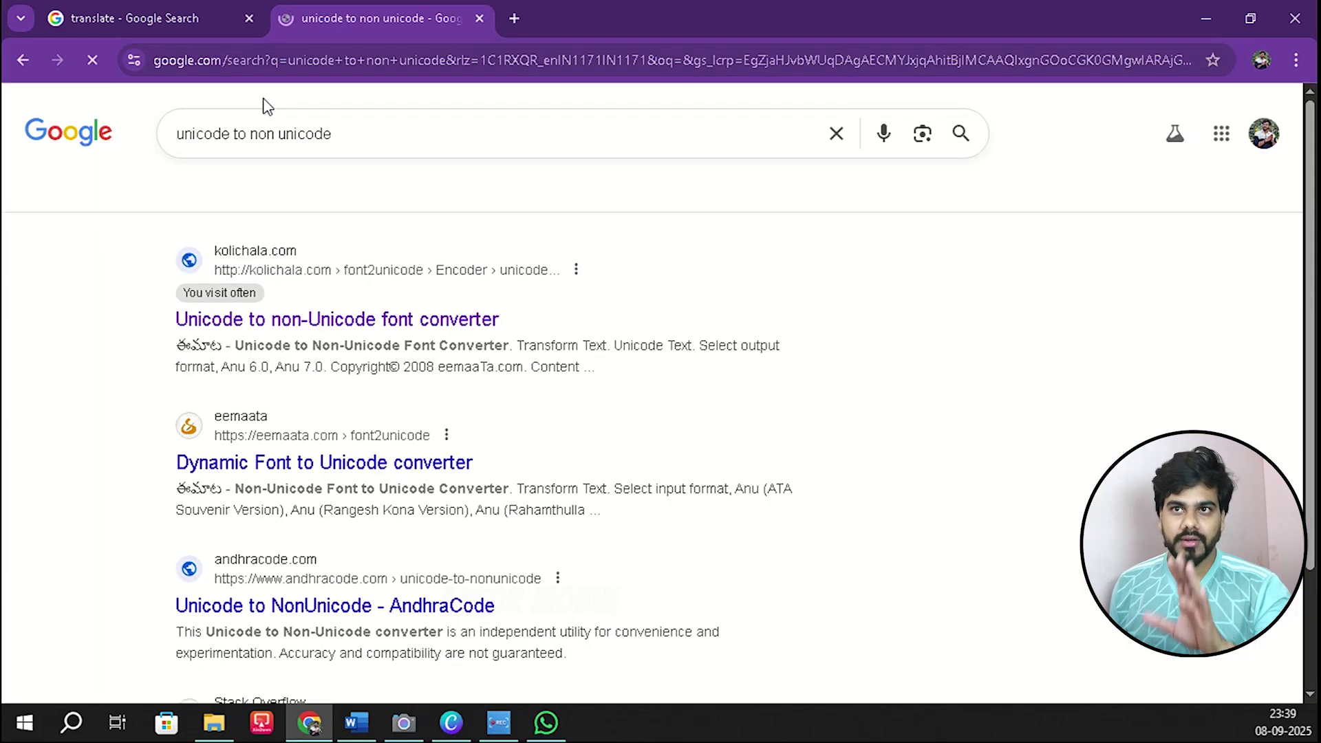
drag(181, 140, 378, 133)
click(391, 133)
click(54, 280)
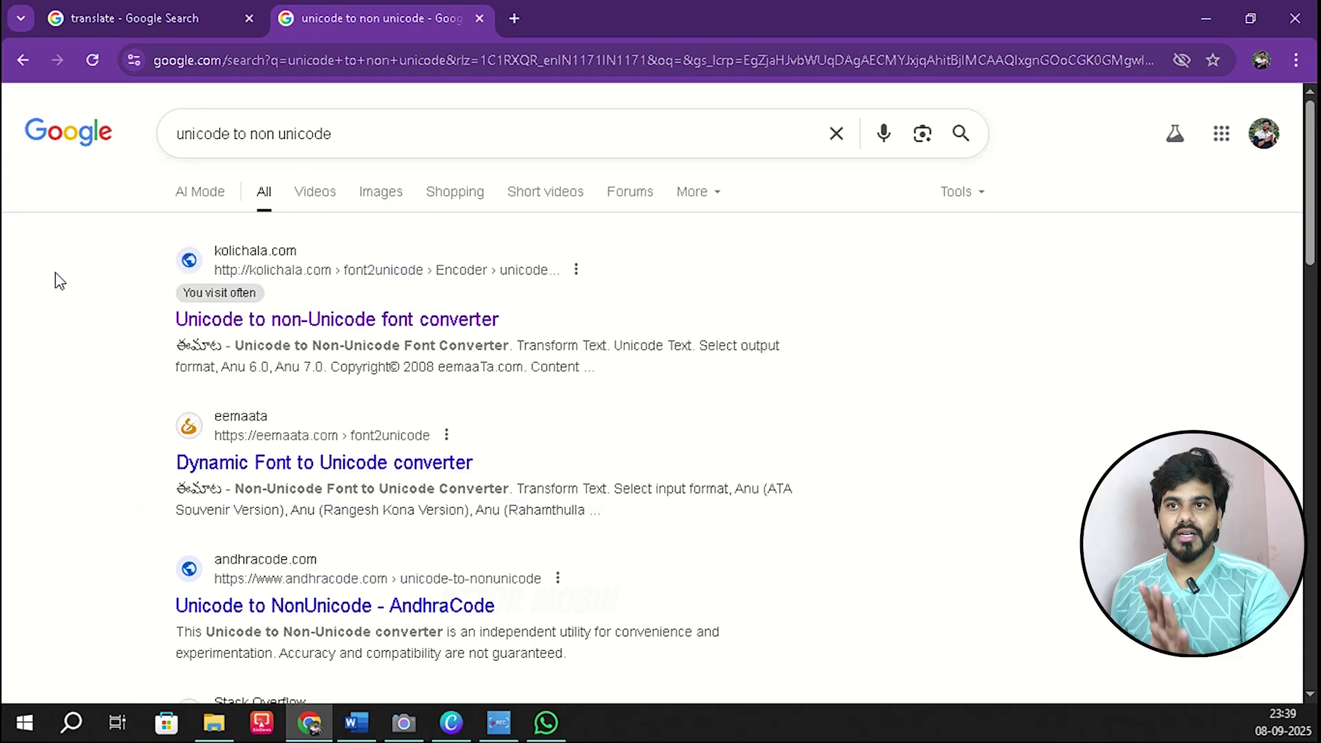
click(319, 324)
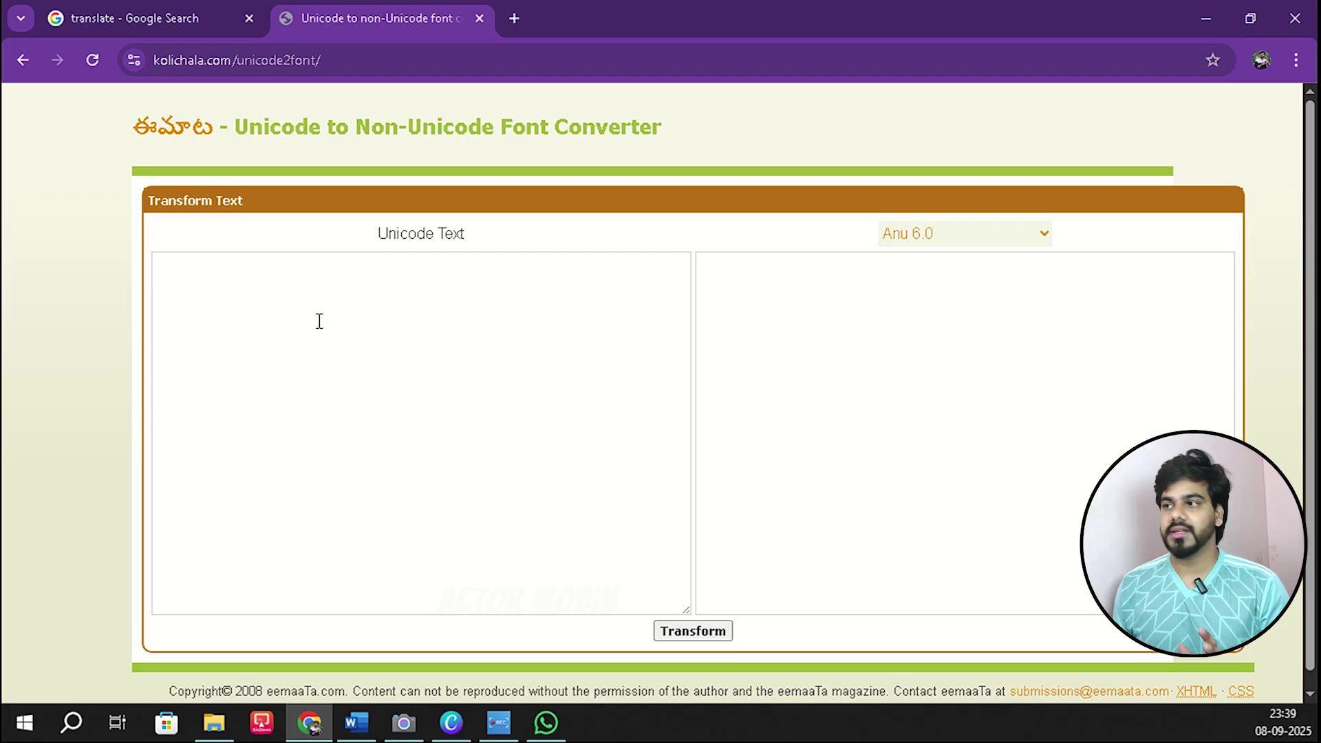
Set the converter's output format to Anu 7.0, and transform the Telugu translation copied from the translator.
click(922, 234)
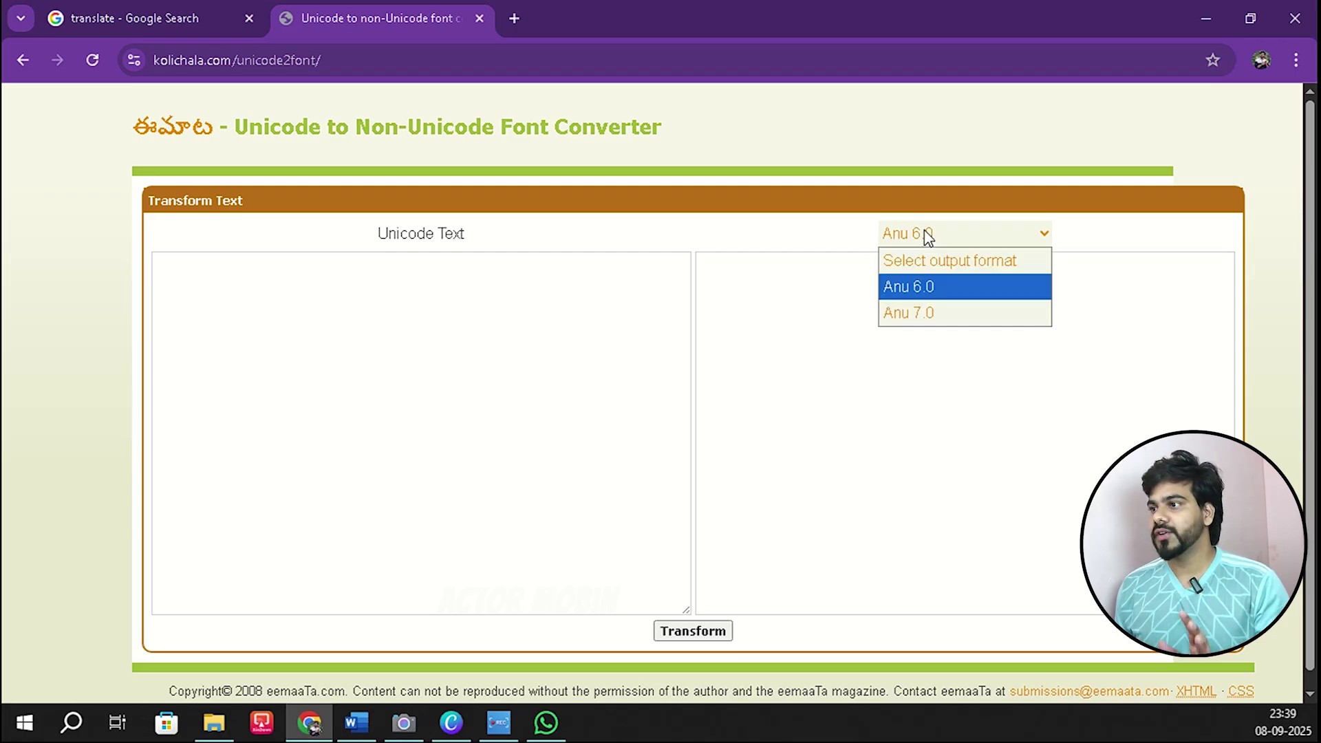
click(924, 317)
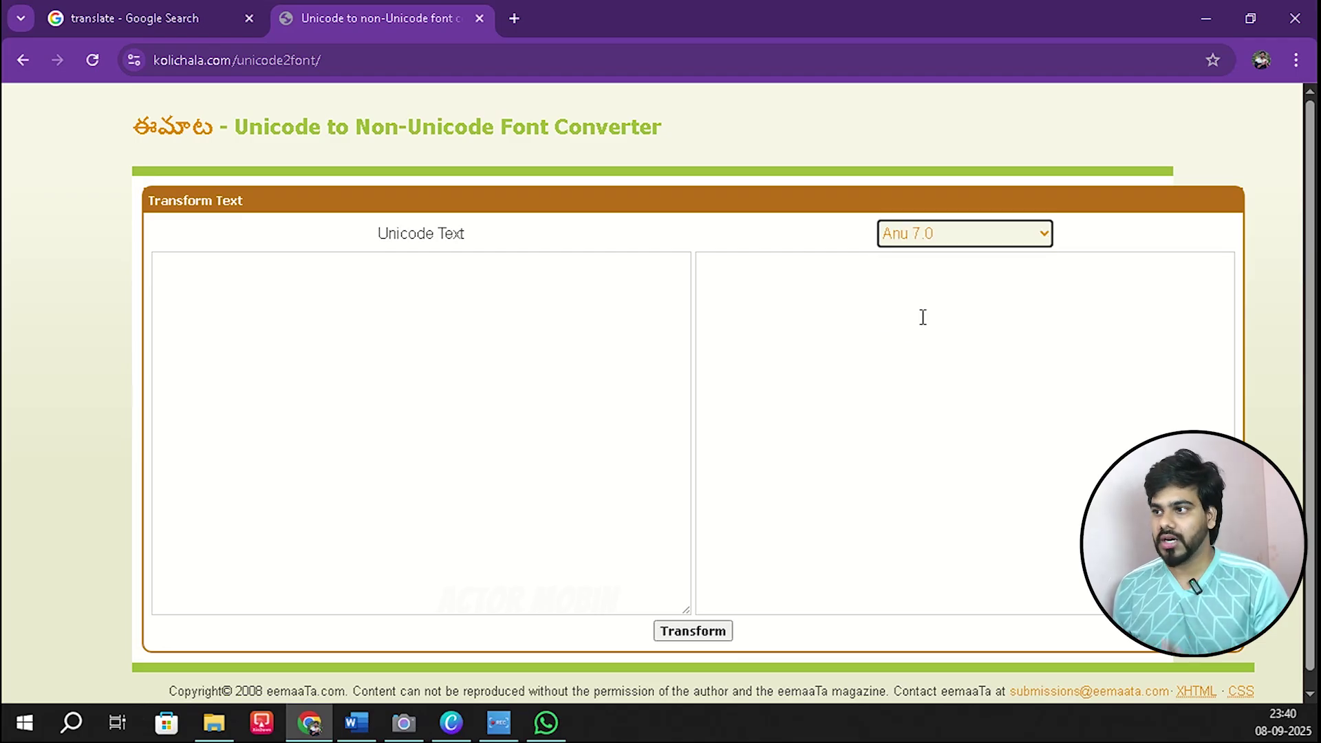
click(141, 13)
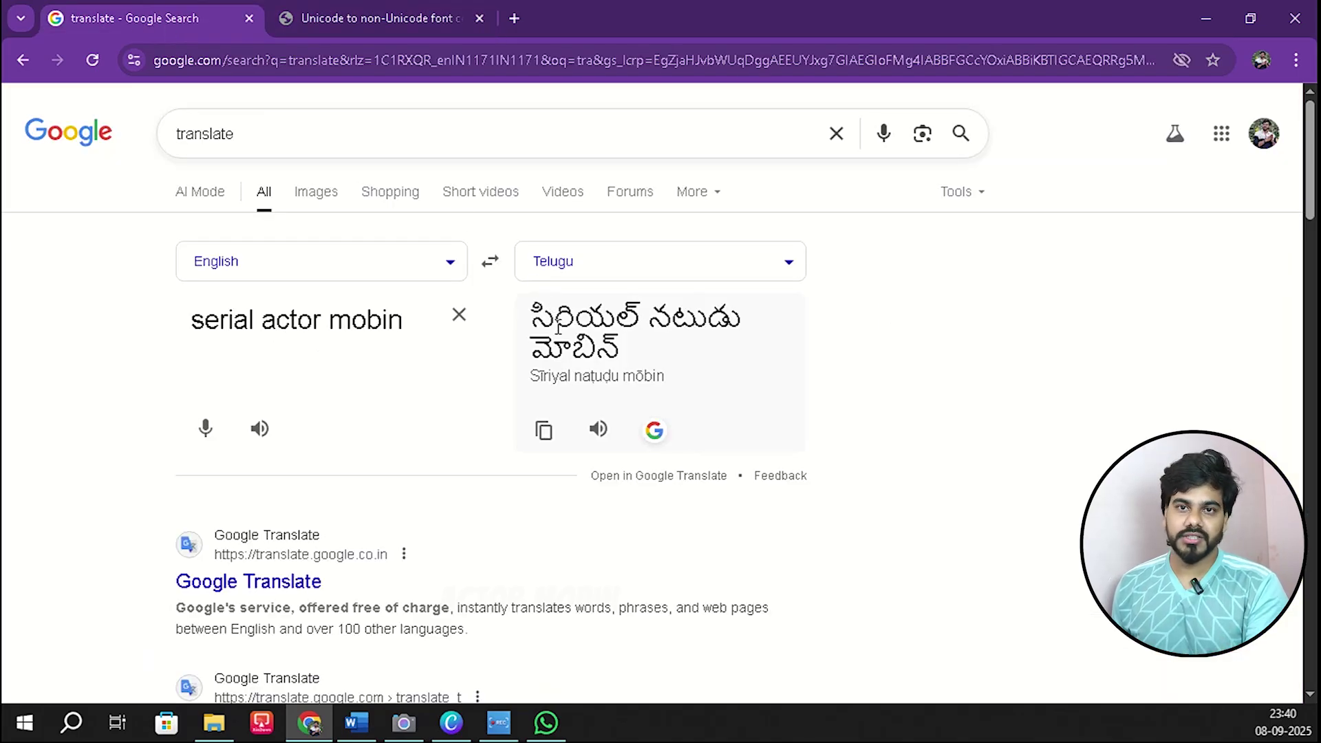
click(544, 432)
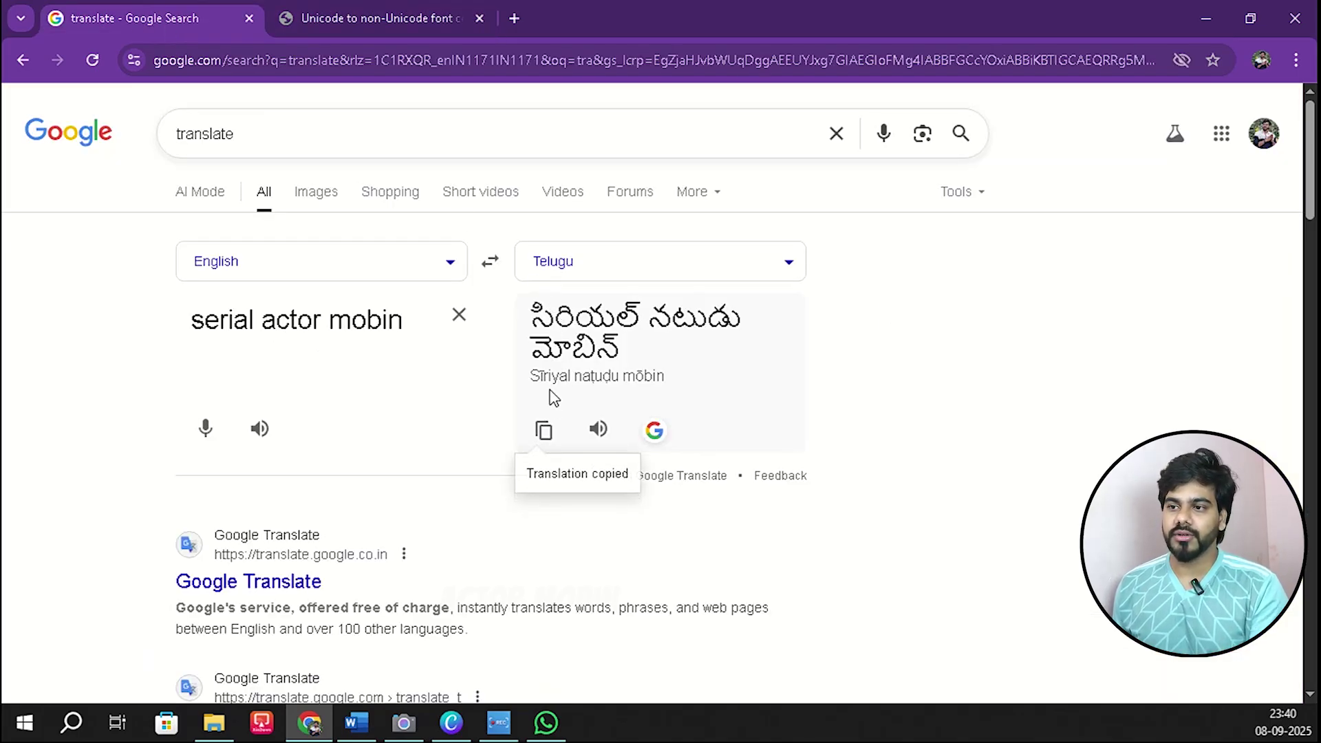
click(351, 14)
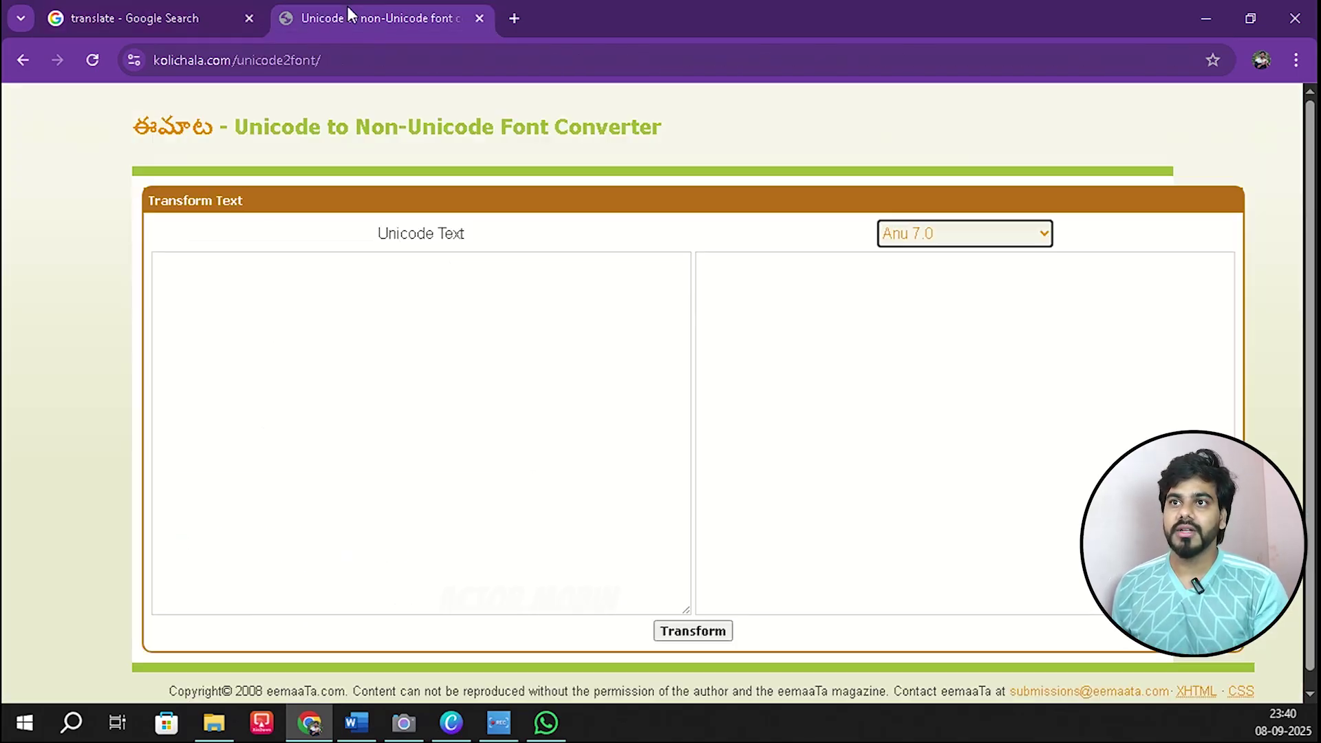
right_click(201, 297)
click(304, 489)
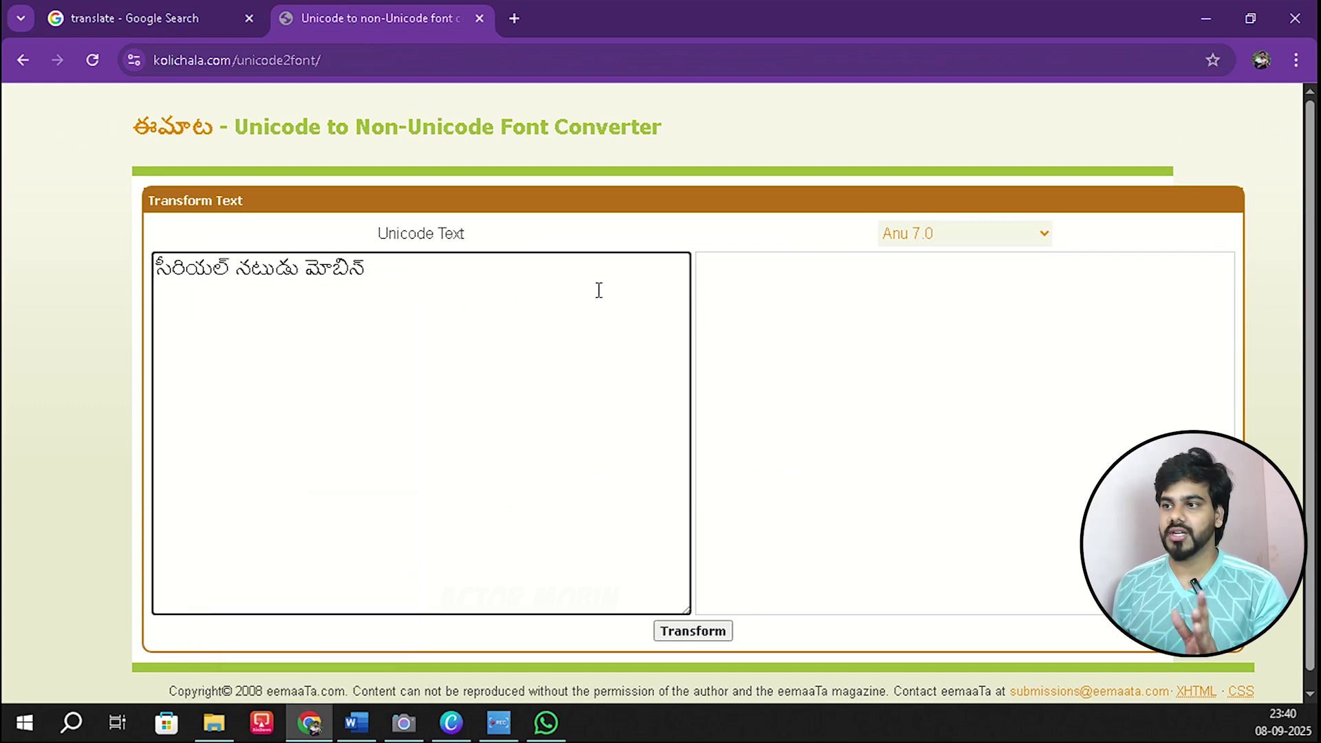
click(691, 637)
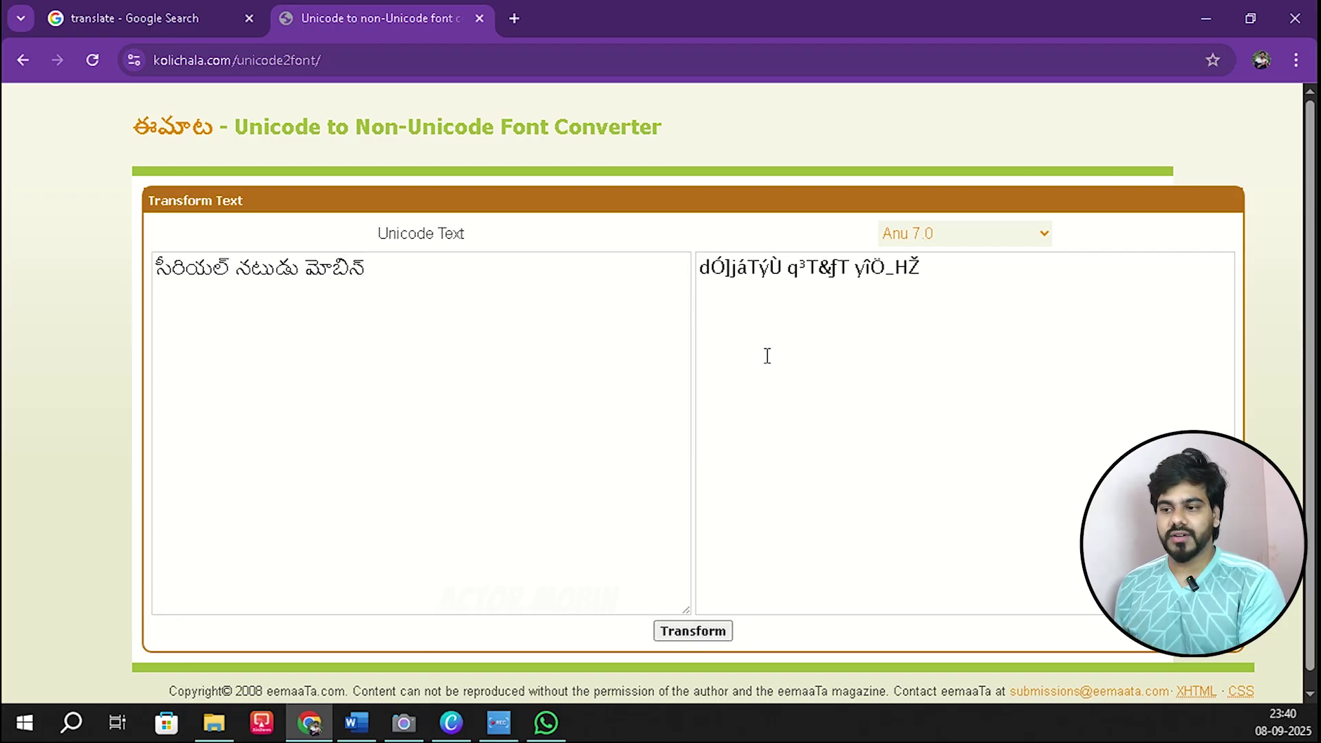
Copy all of the converted Anu 7.0 text from the converter's output.
click(961, 276)
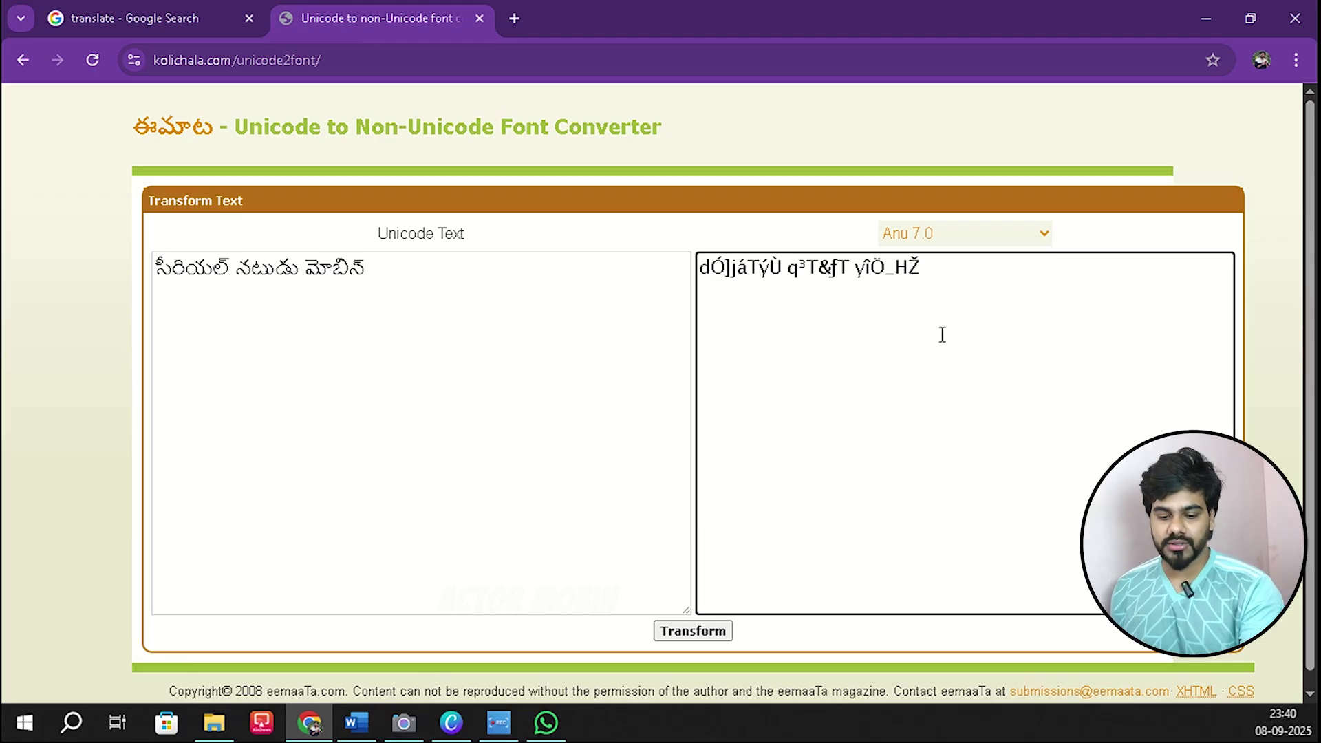
key(ctrl+a)
right_click(806, 261)
click(840, 283)
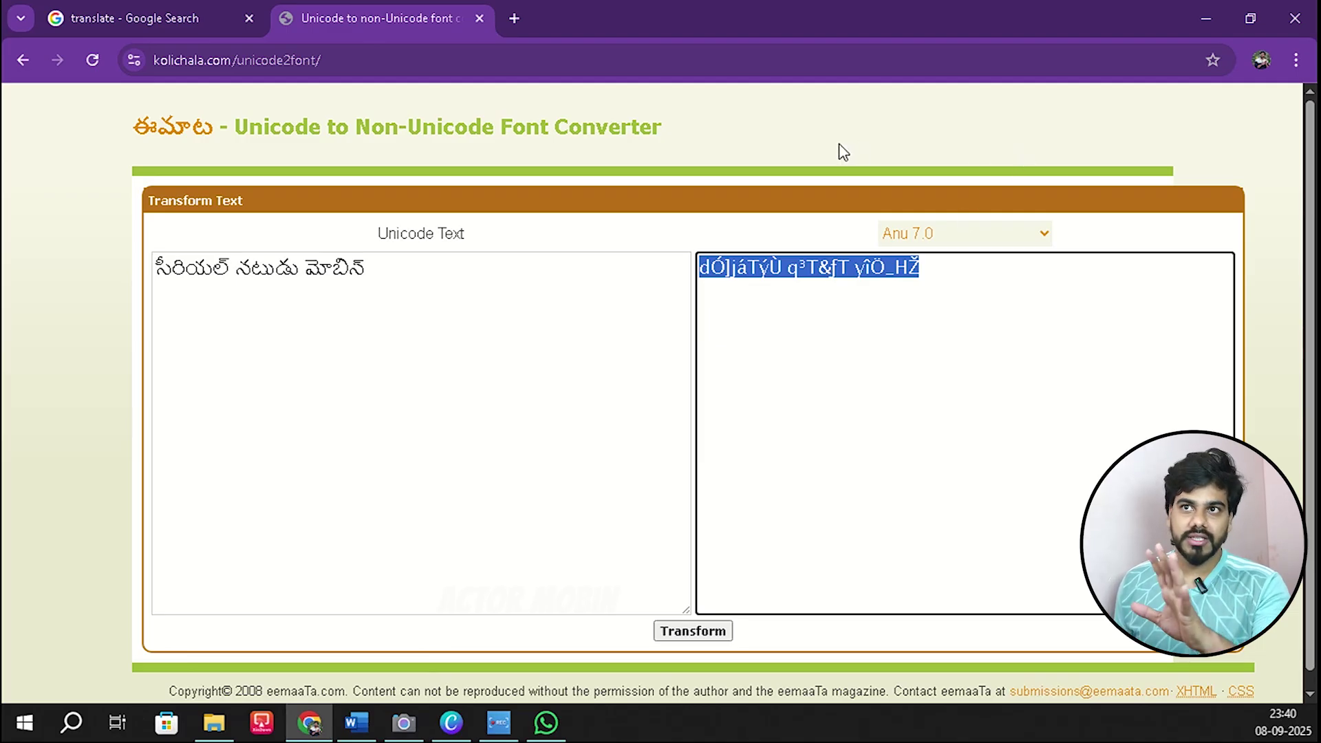
Switch to Word and paste the converted text into the blank document.
click(1203, 19)
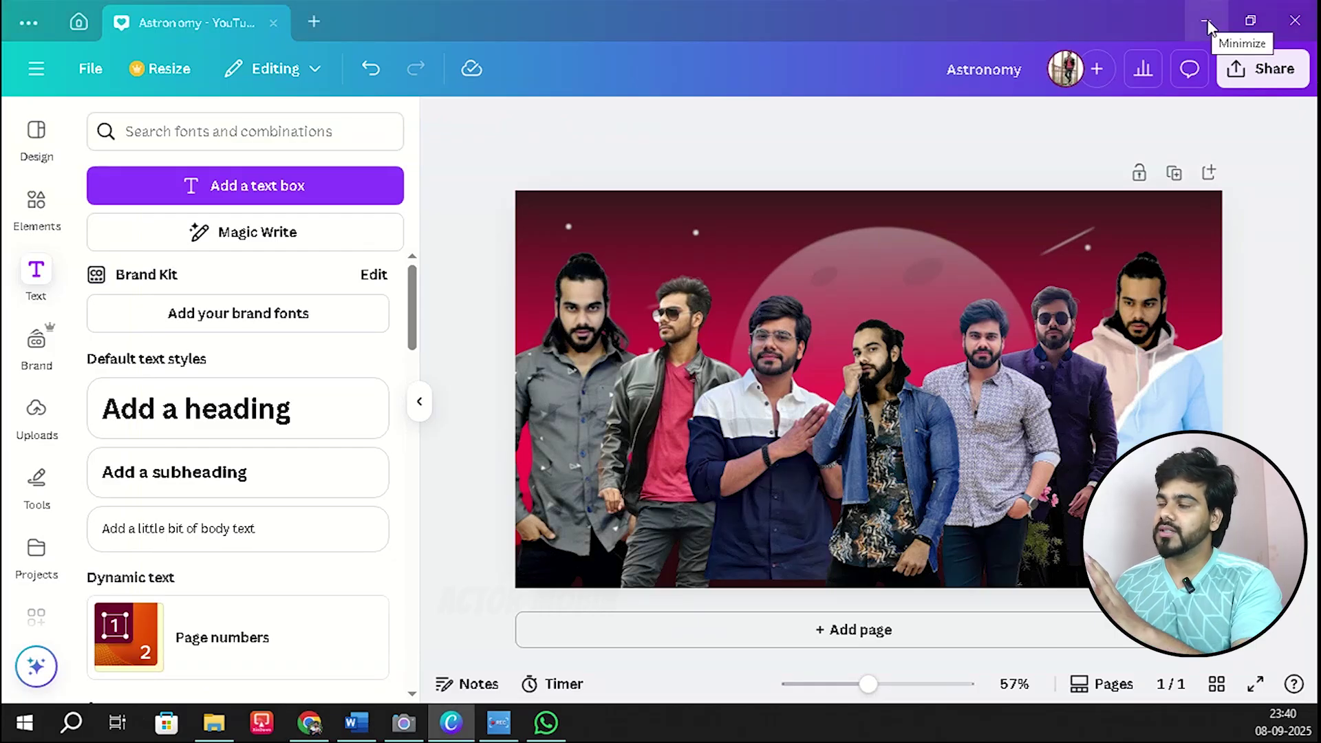
click(1205, 20)
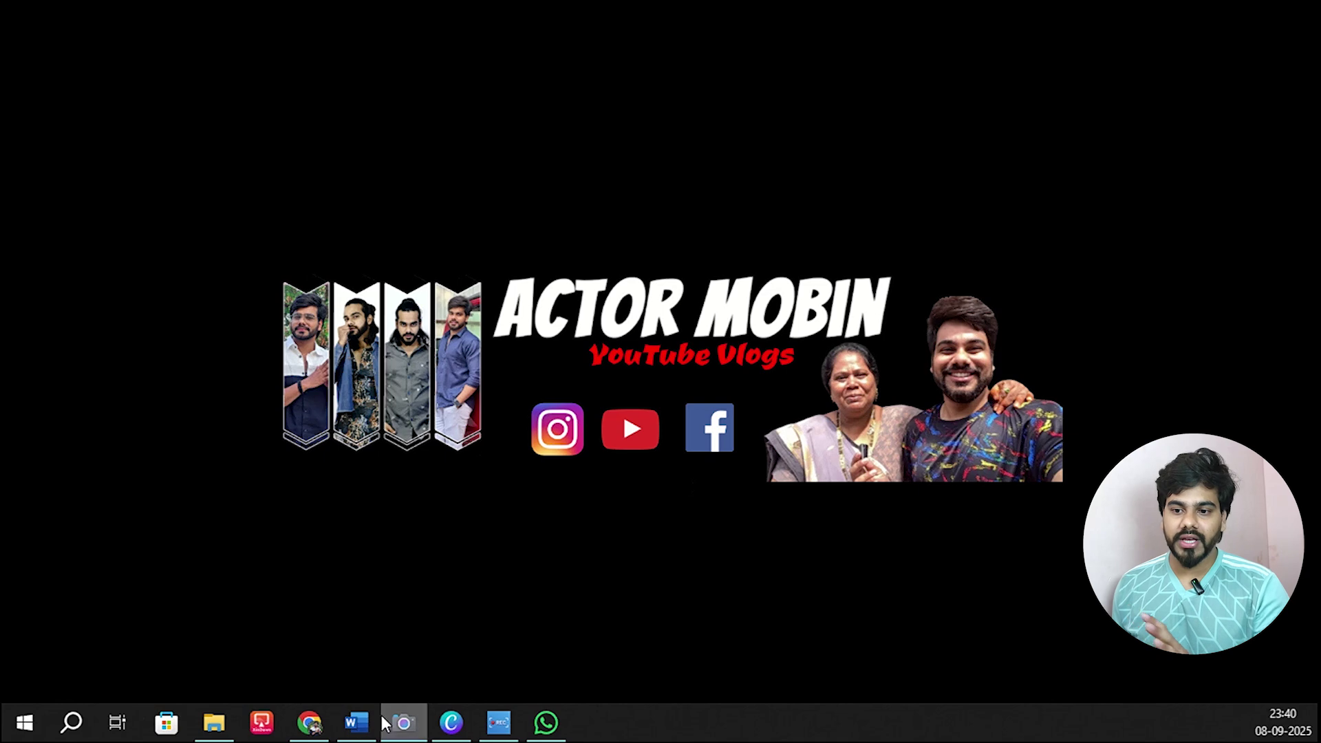
click(365, 724)
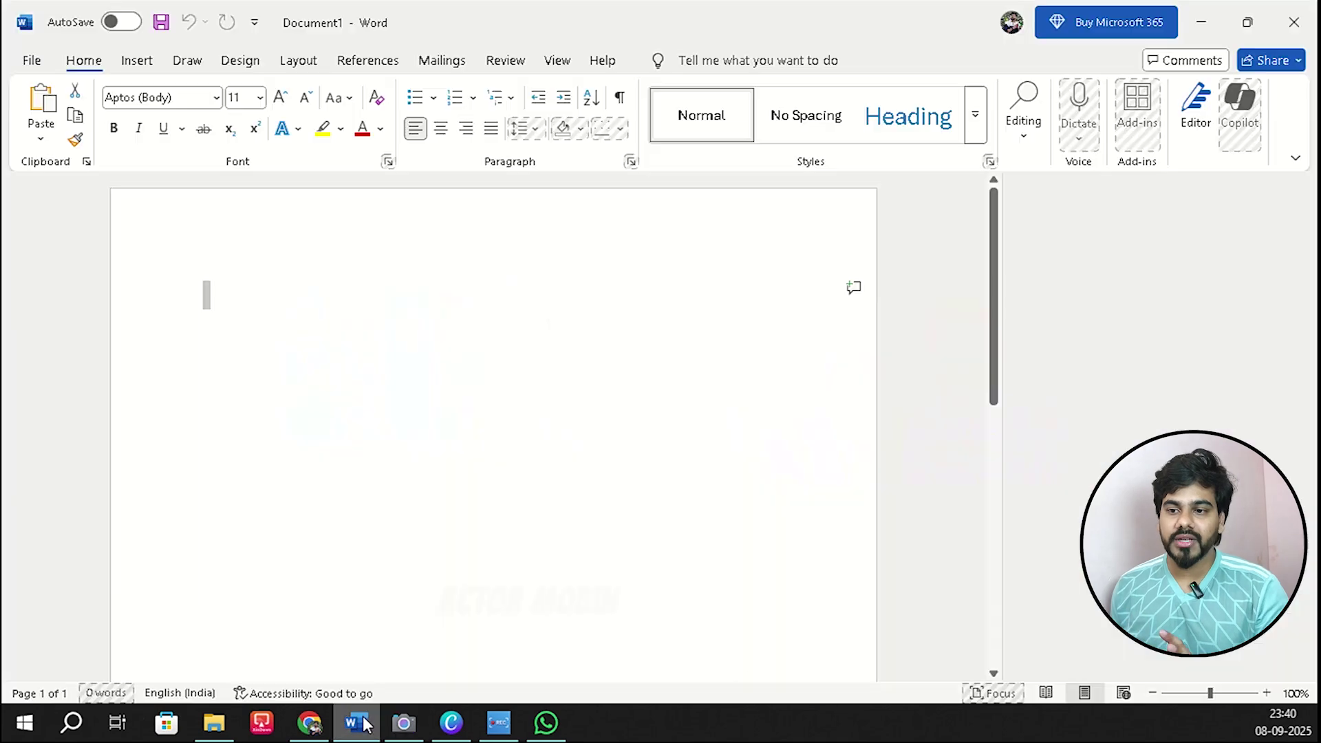
right_click(234, 288)
click(280, 391)
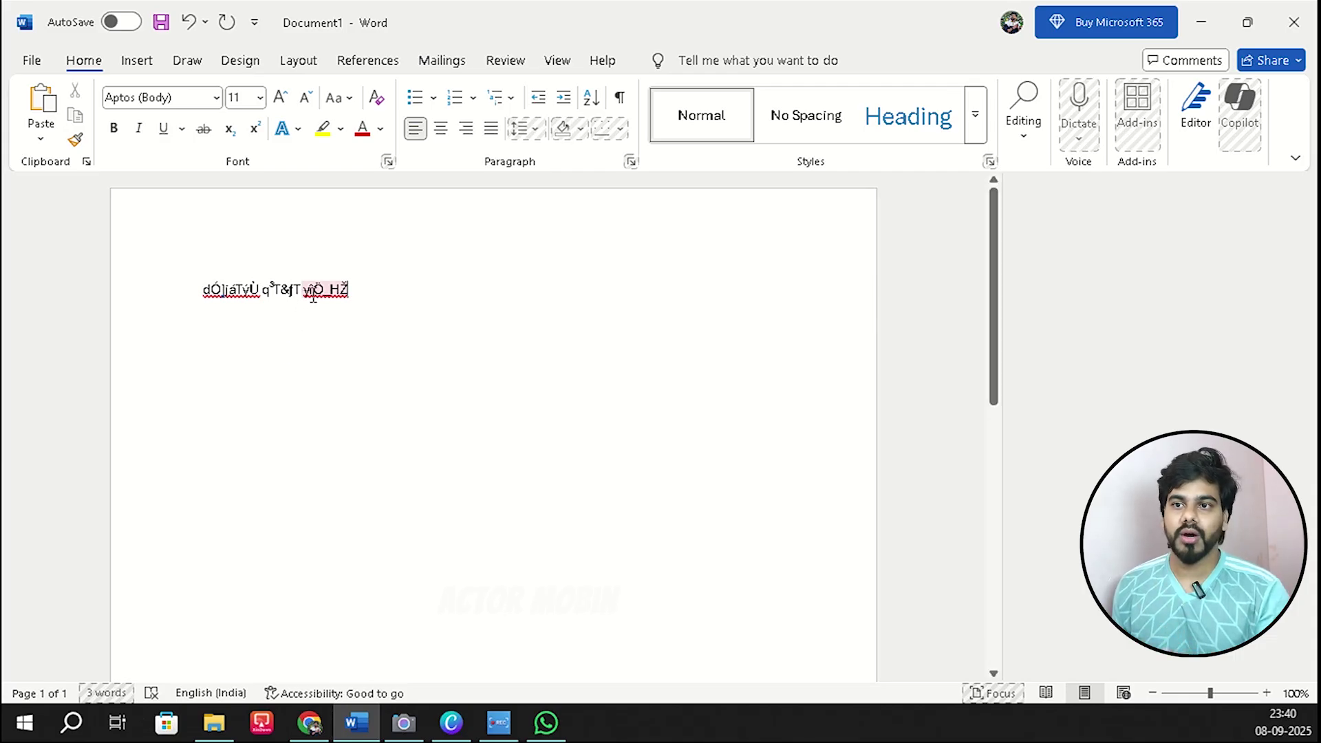
Set the font size of the whole pasted line to 48.
drag(406, 288, 163, 274)
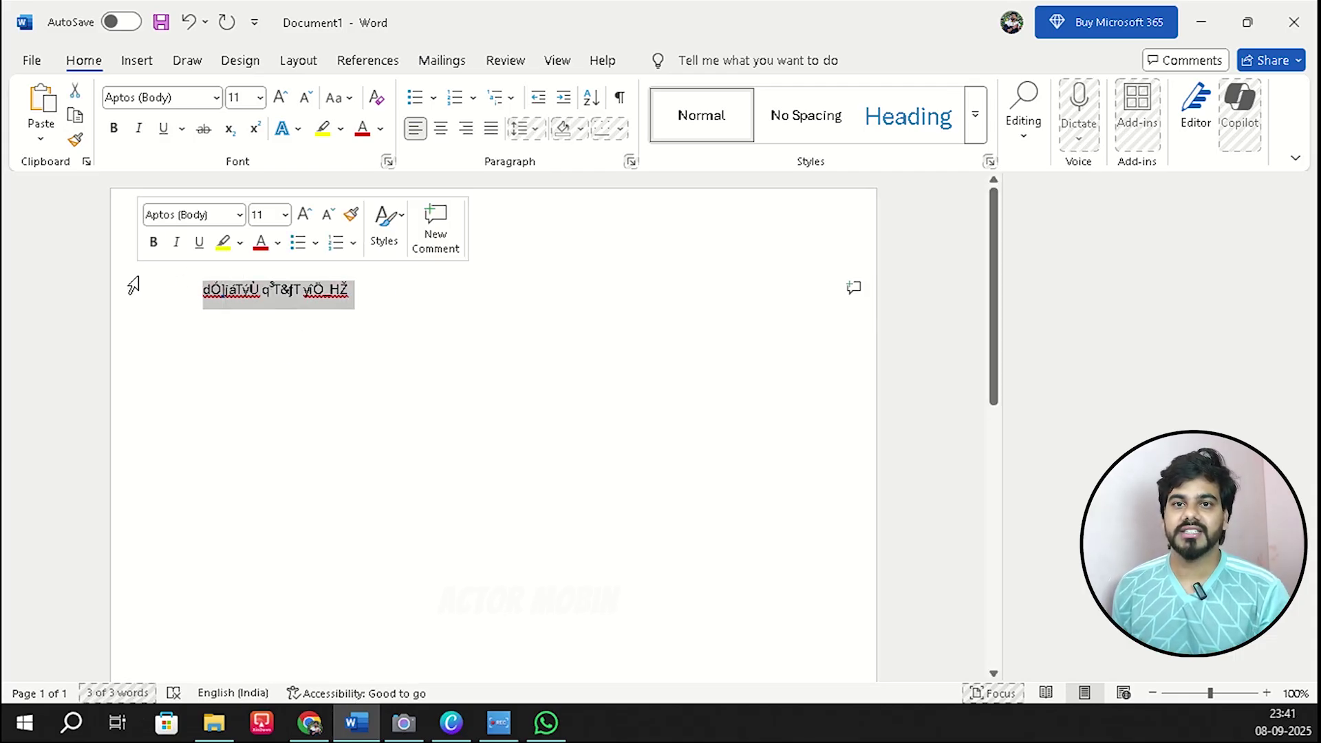
click(260, 100)
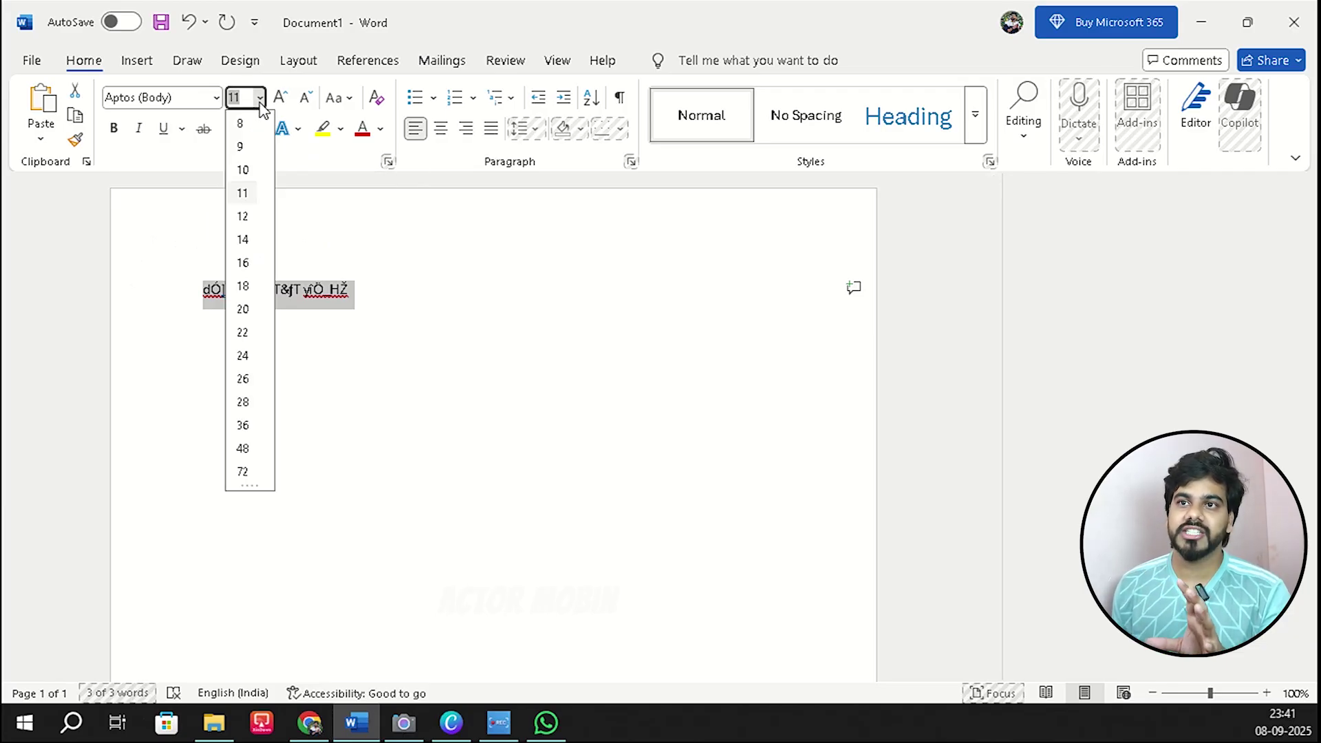
click(248, 453)
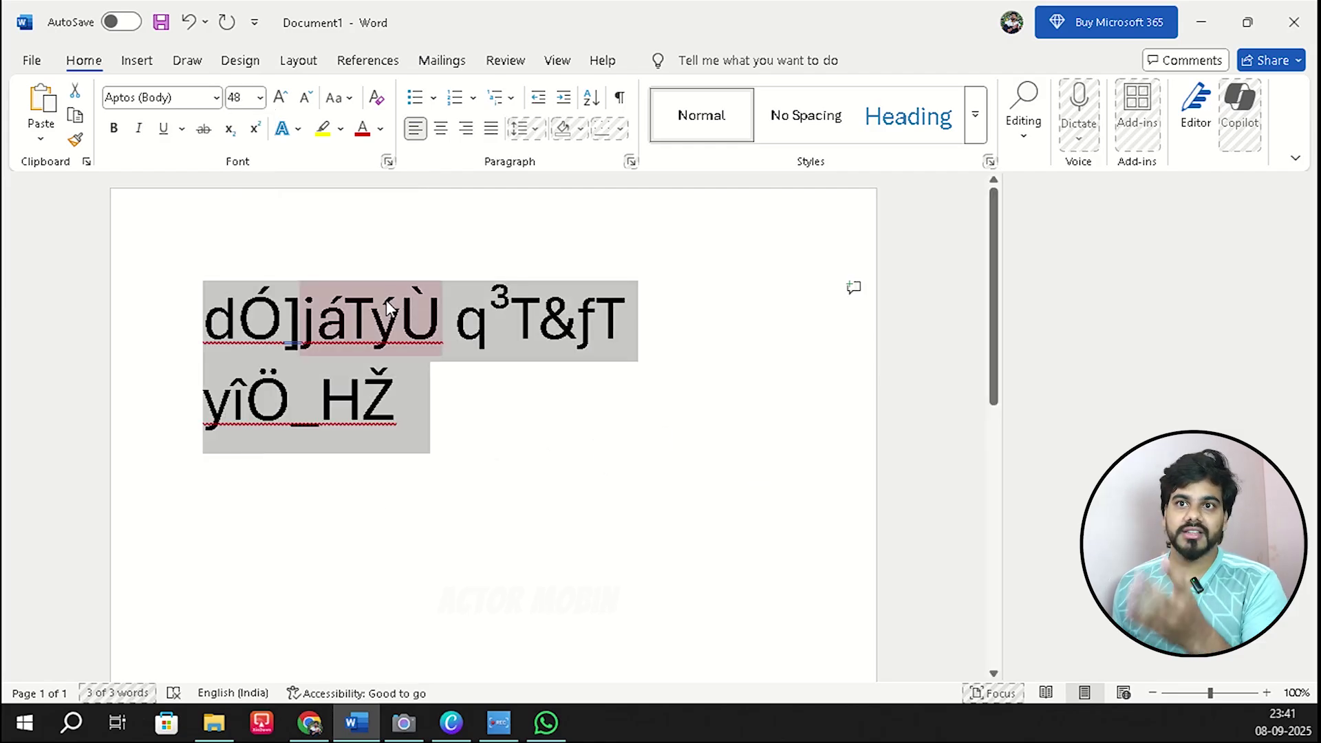
Change the font of the pasted text to Pragathi.
right_click(272, 322)
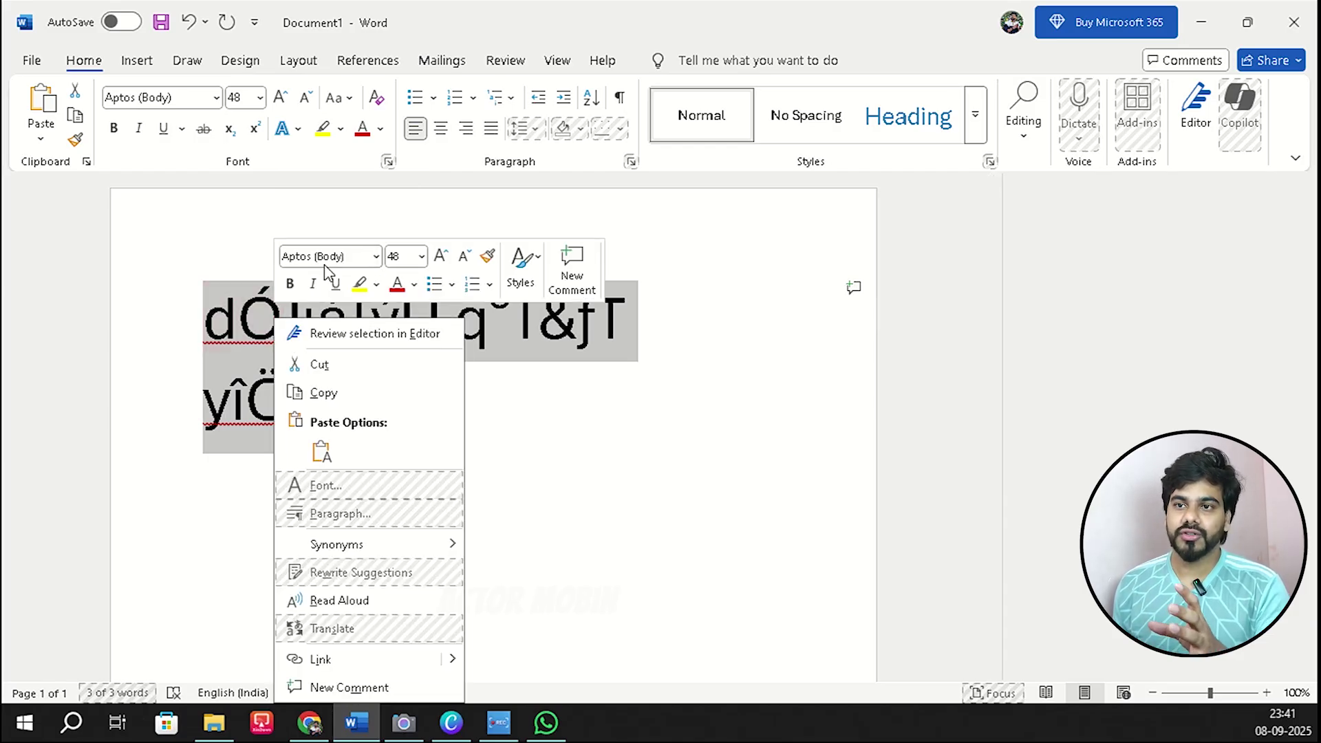
click(376, 257)
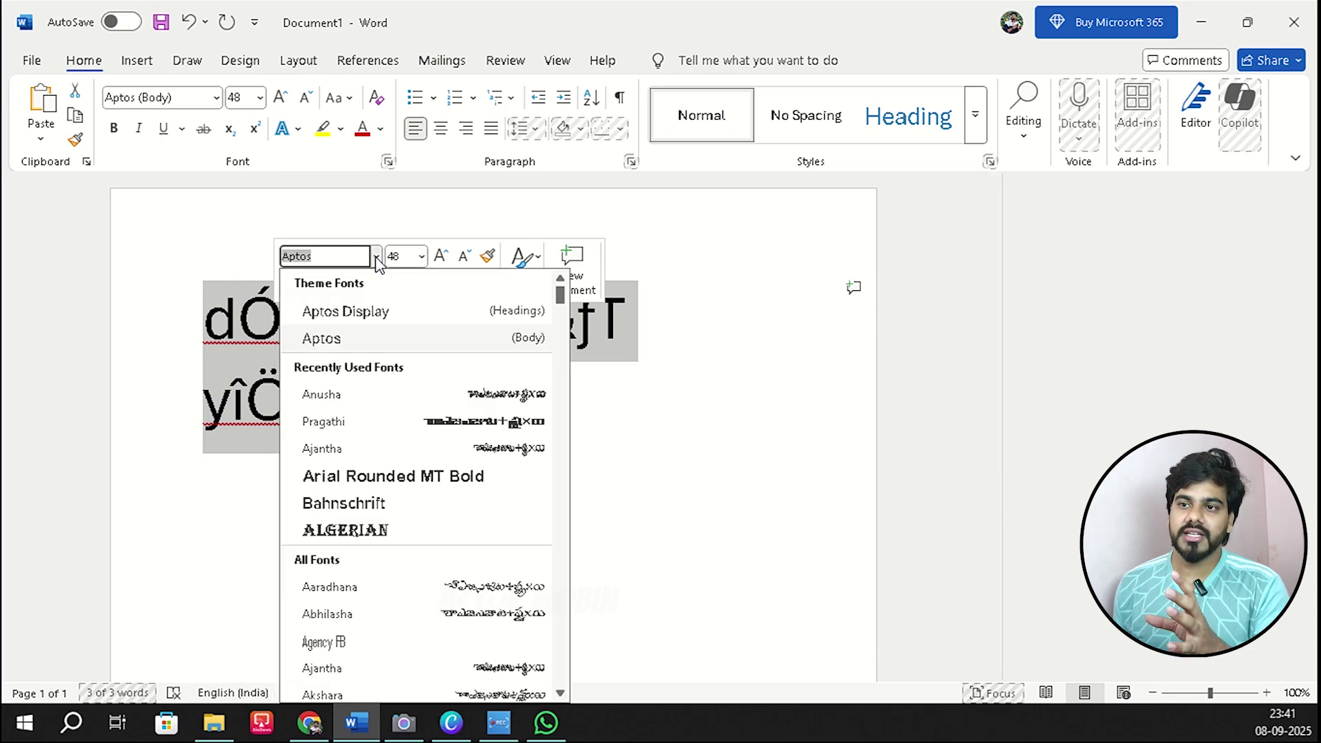
click(421, 428)
click(419, 393)
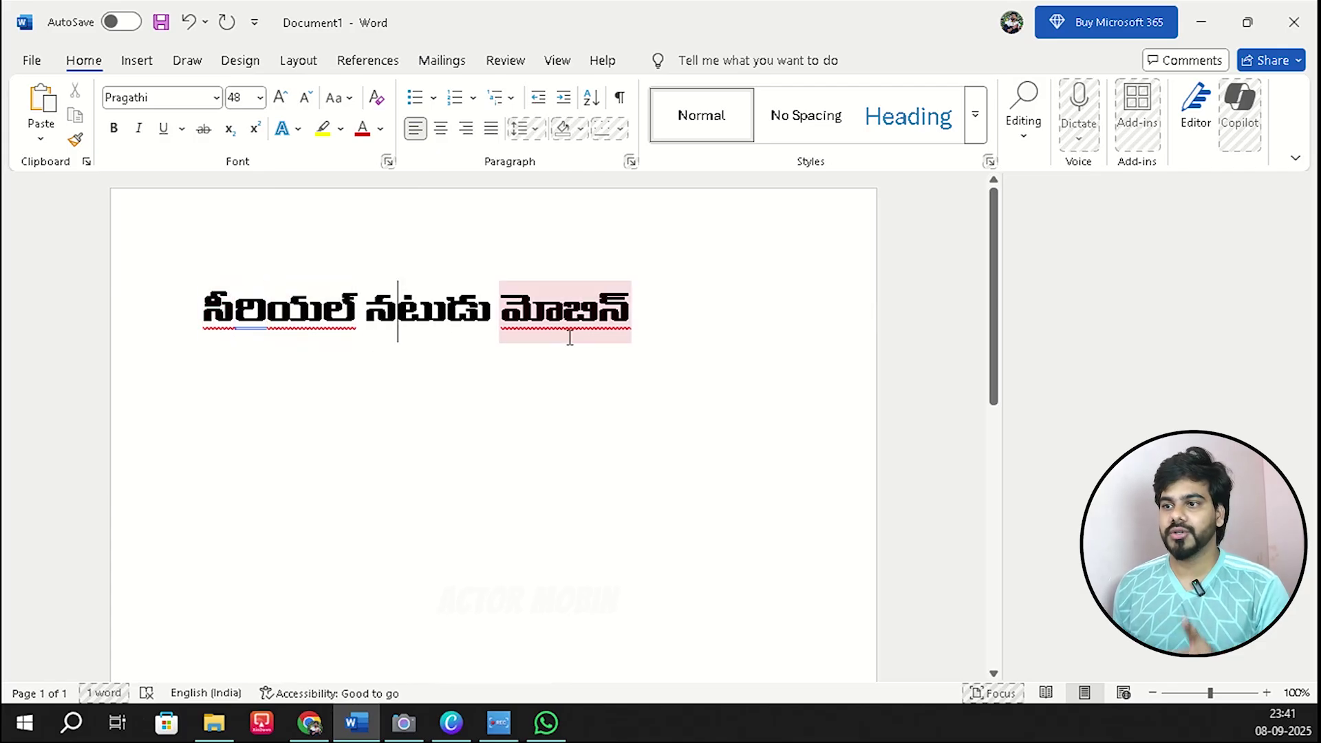
click(645, 318)
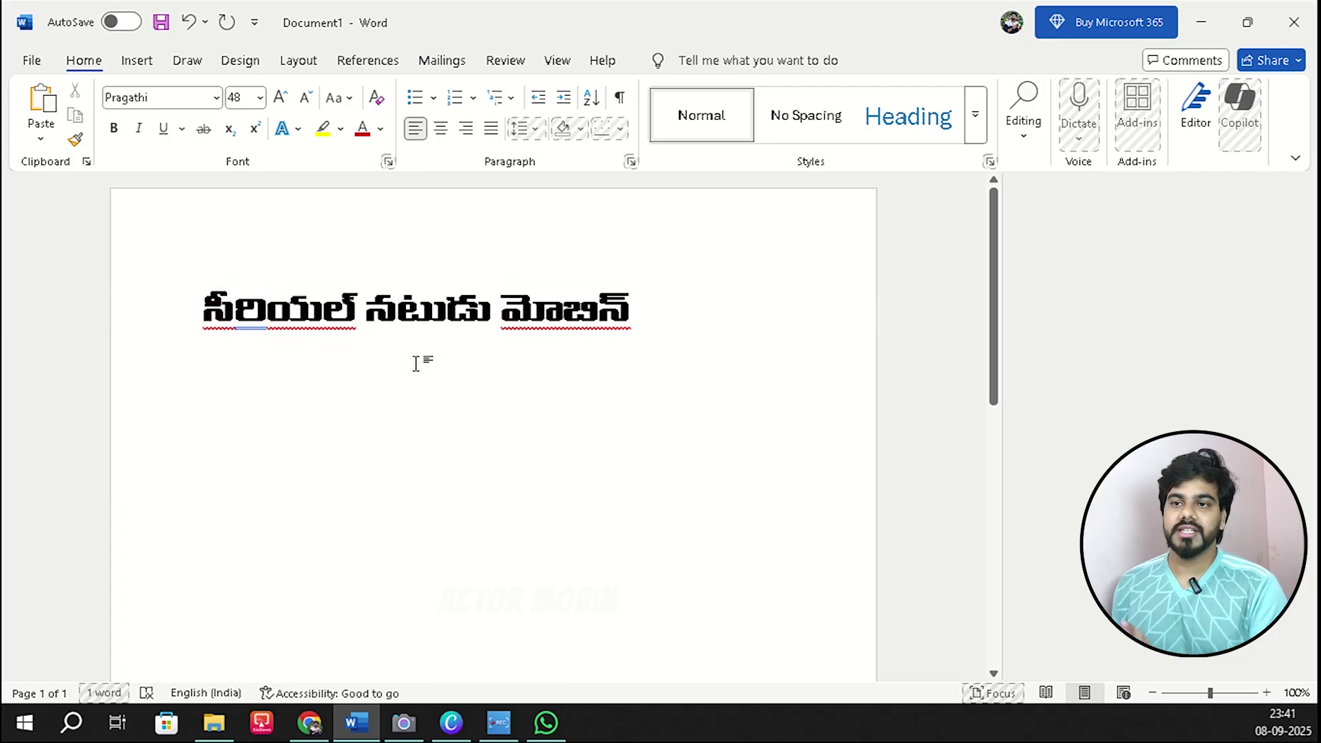
Copy the whole Telugu title line formatted in Pragathi.
drag(203, 285, 802, 351)
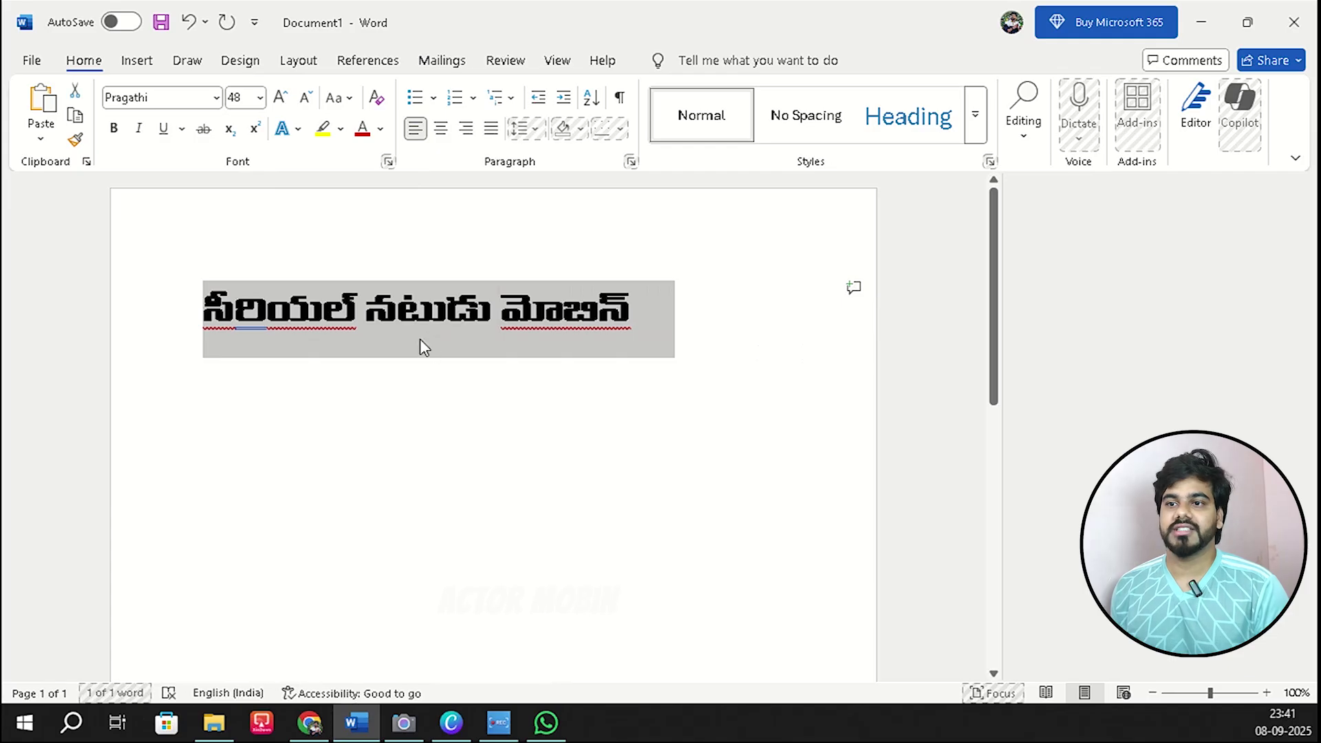
right_click(398, 309)
click(416, 382)
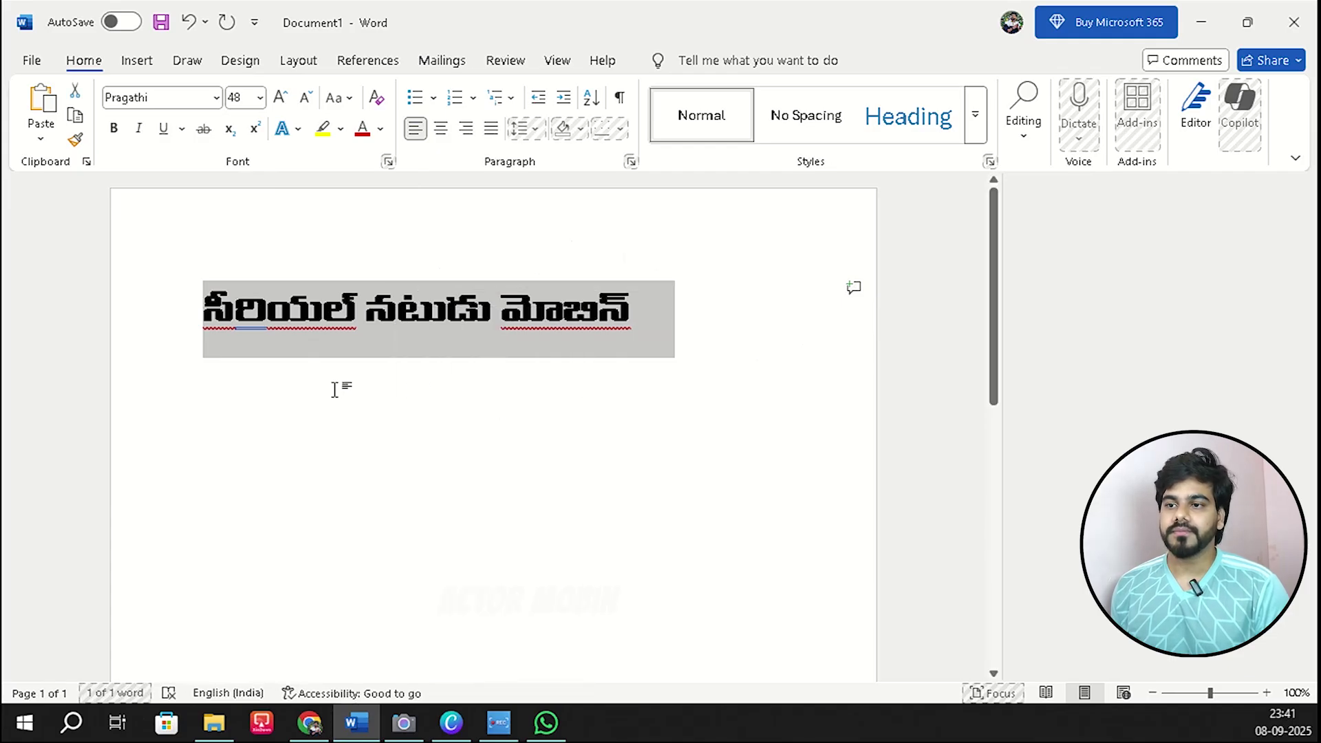
click(319, 395)
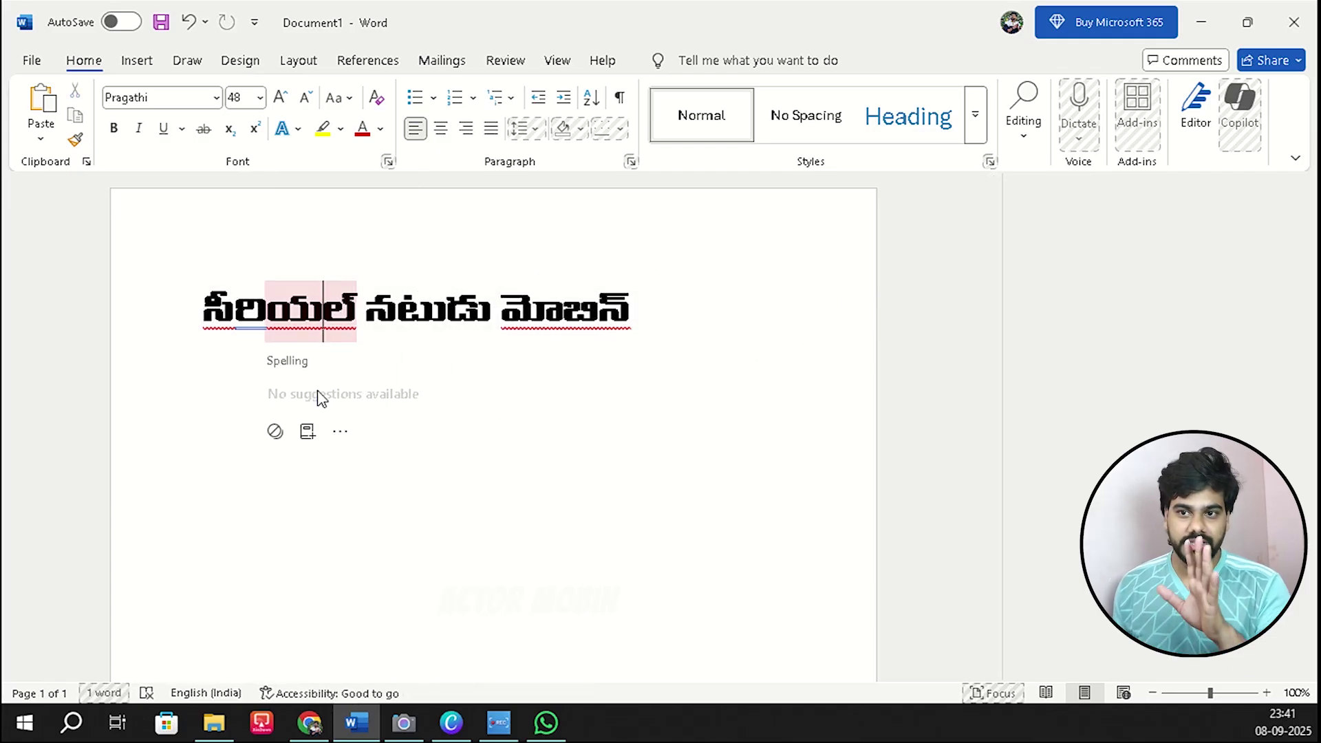
click(666, 424)
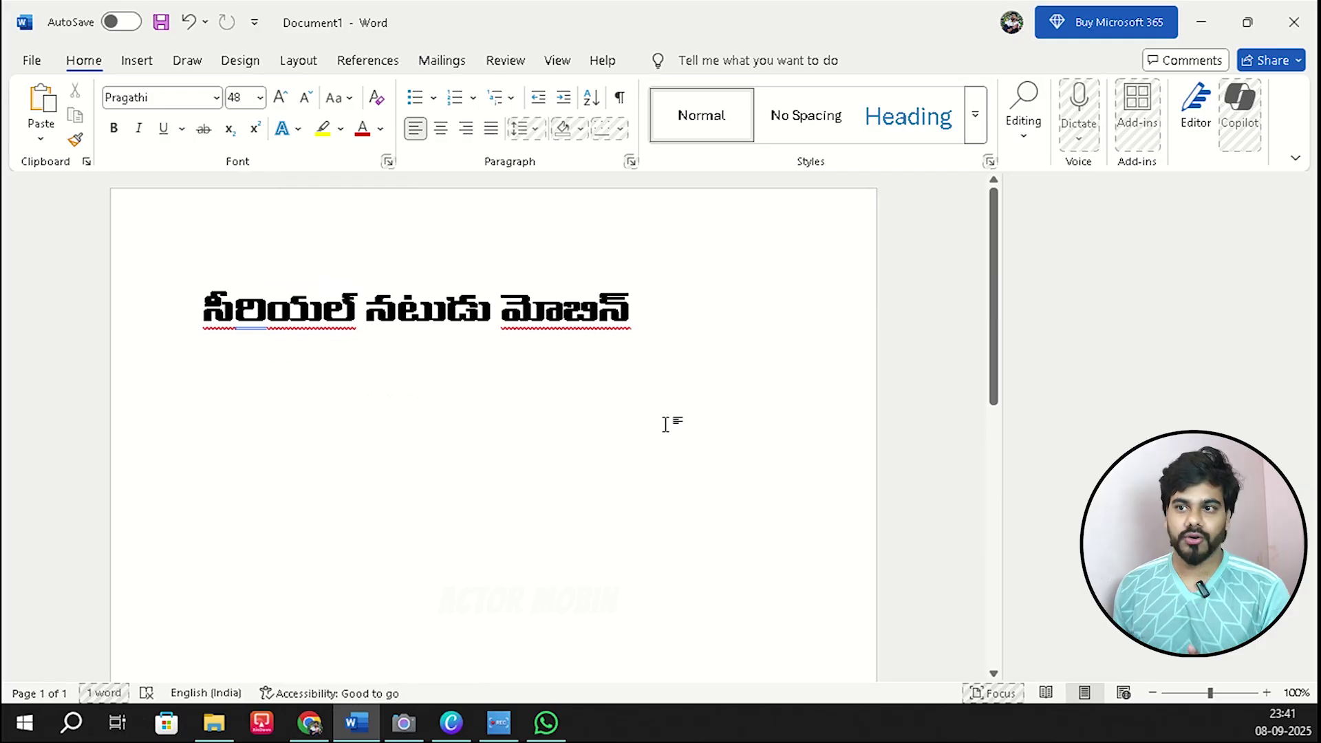
Switch to Canva, add a text box to the thumbnail, and enlarge it to font size 49.5.
click(1204, 29)
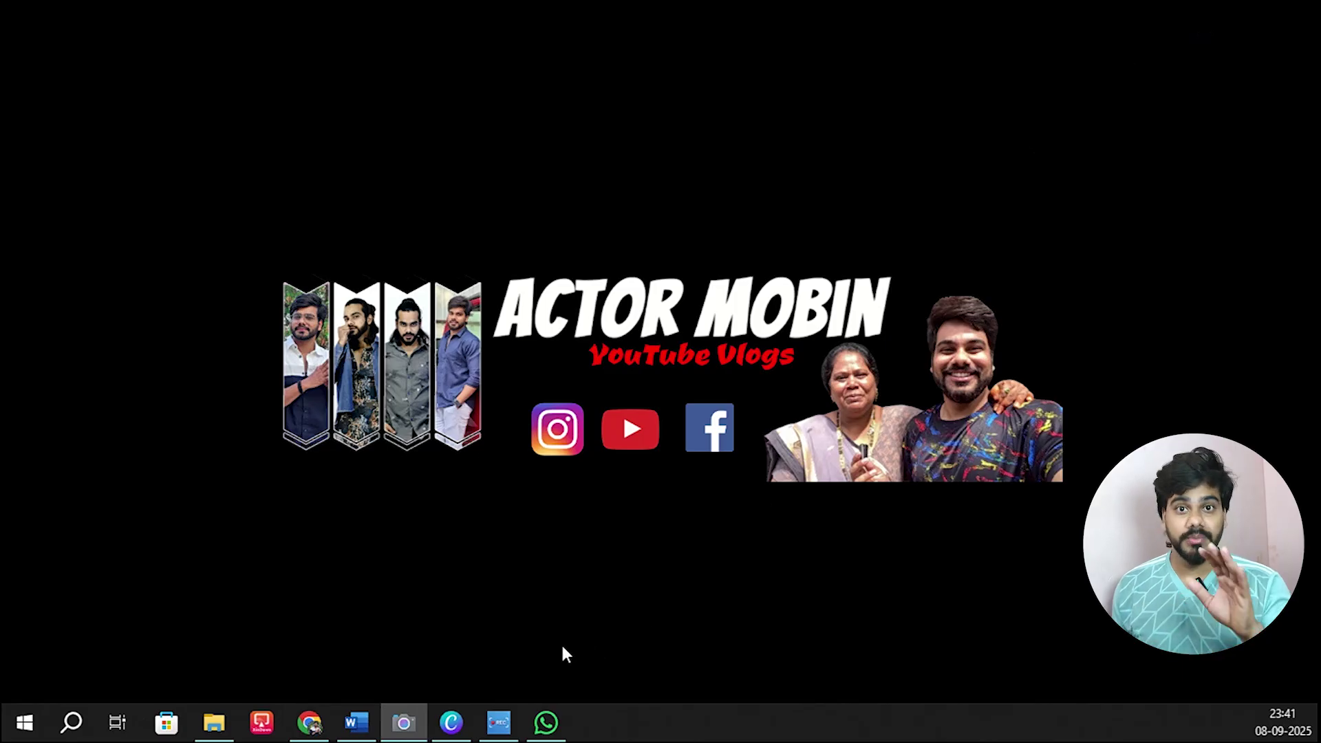
click(452, 723)
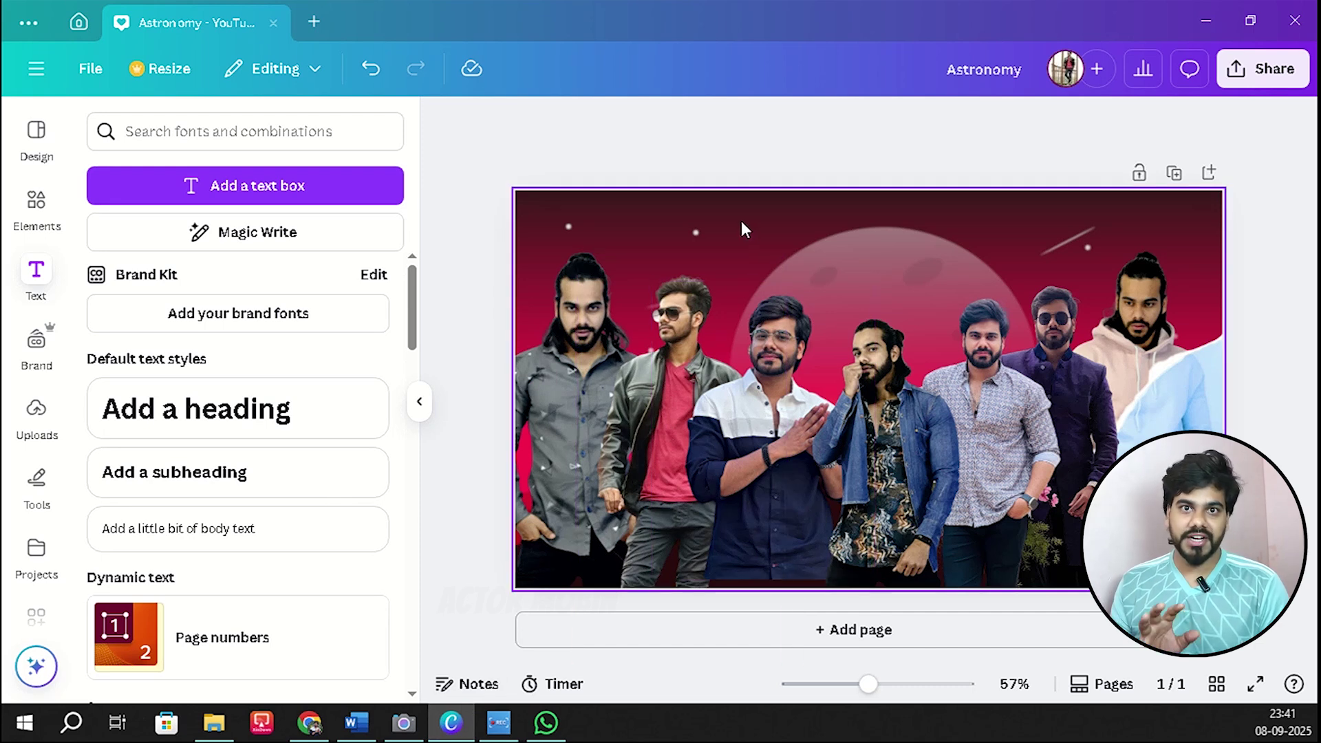
click(262, 200)
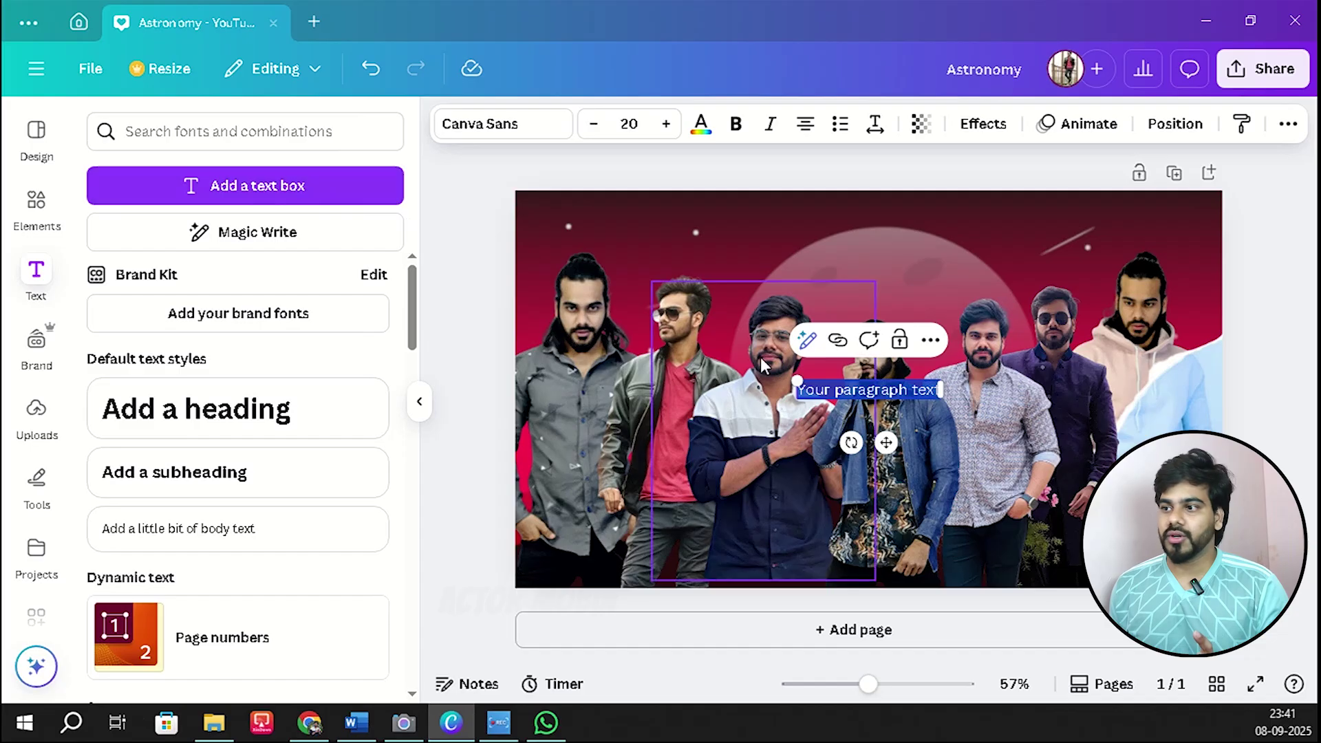
drag(797, 382, 590, 229)
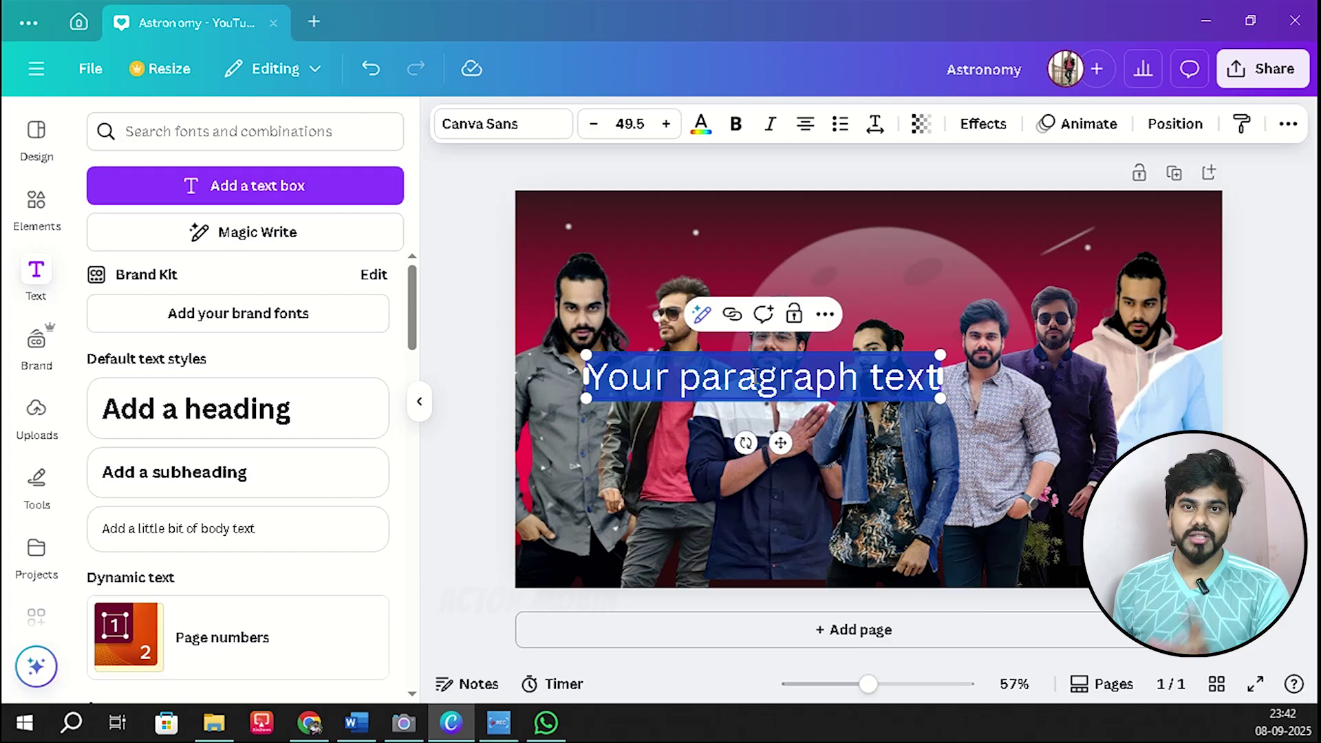
Replace the placeholder text with the copied title text and move it above the people's heads.
right_click(768, 385)
click(793, 494)
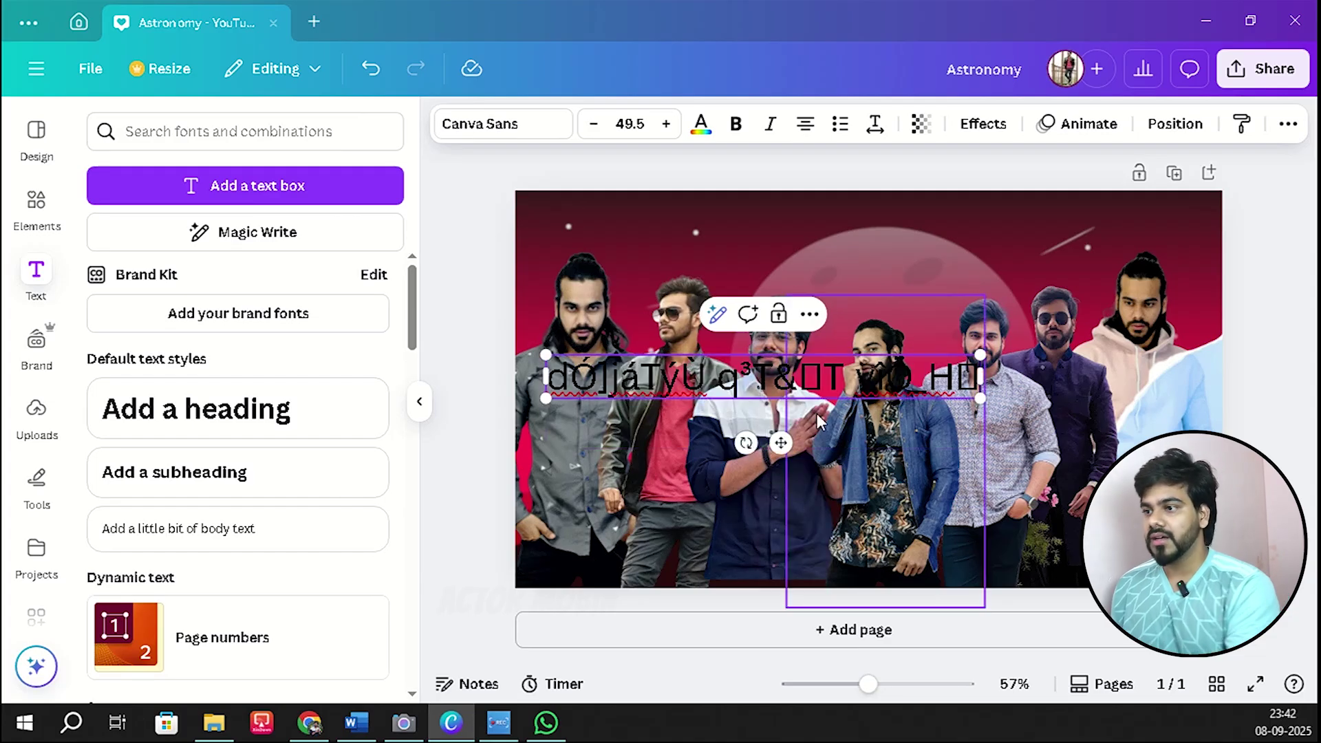
drag(780, 443, 858, 302)
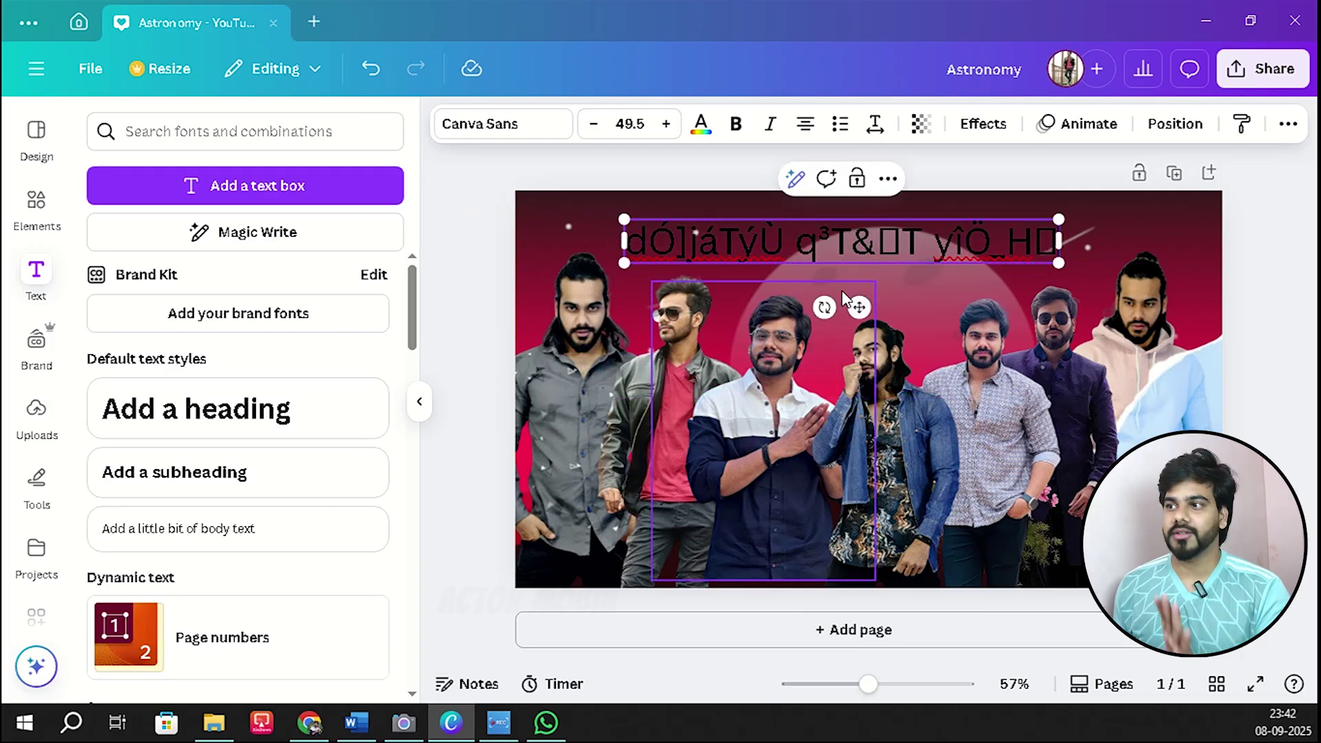
Change the font of the title text above the people's heads to PragathiItalic.
double_click(836, 238)
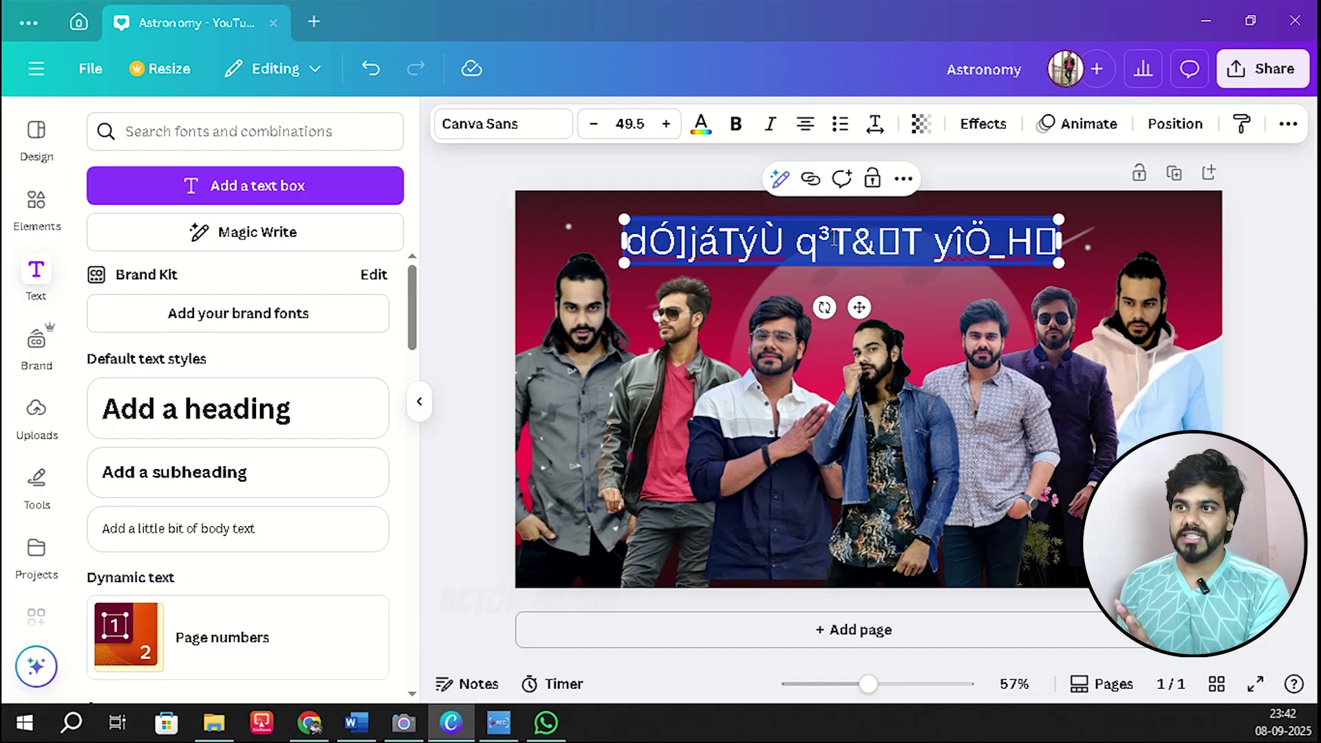
click(500, 136)
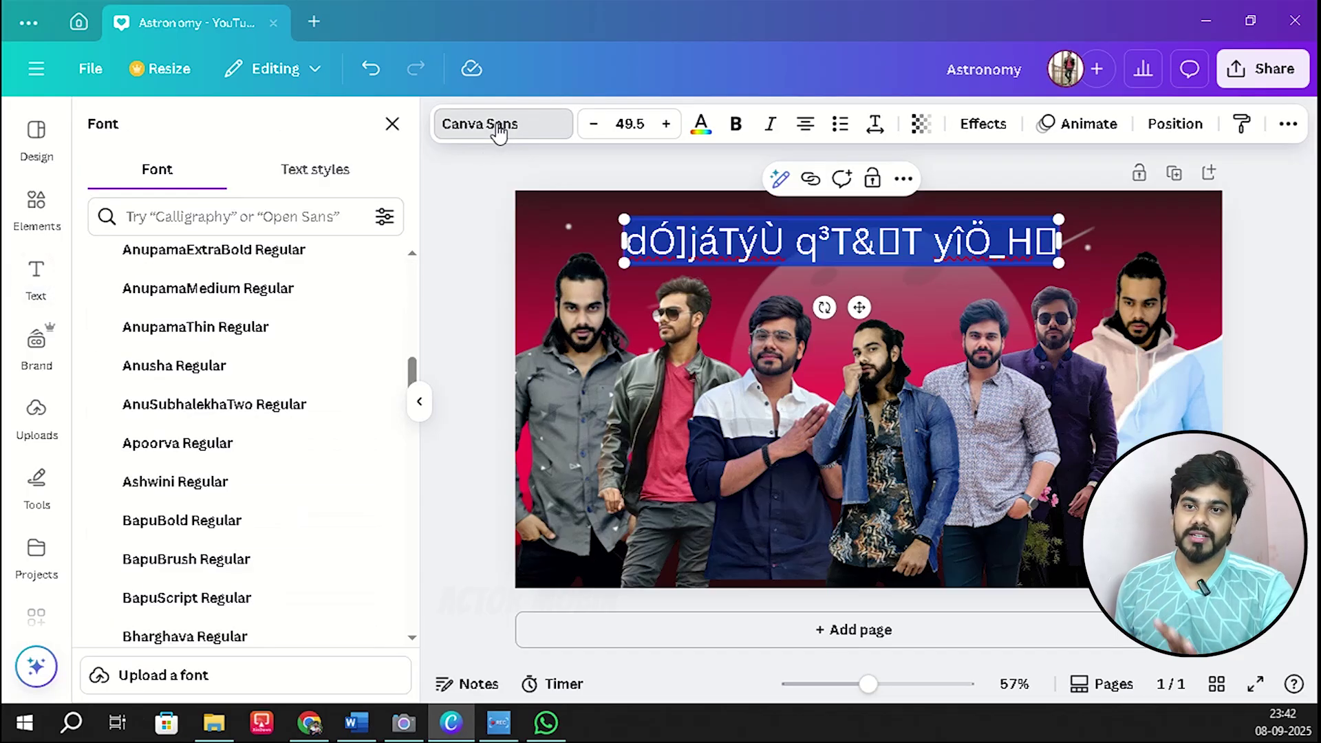
drag(415, 375, 422, 302)
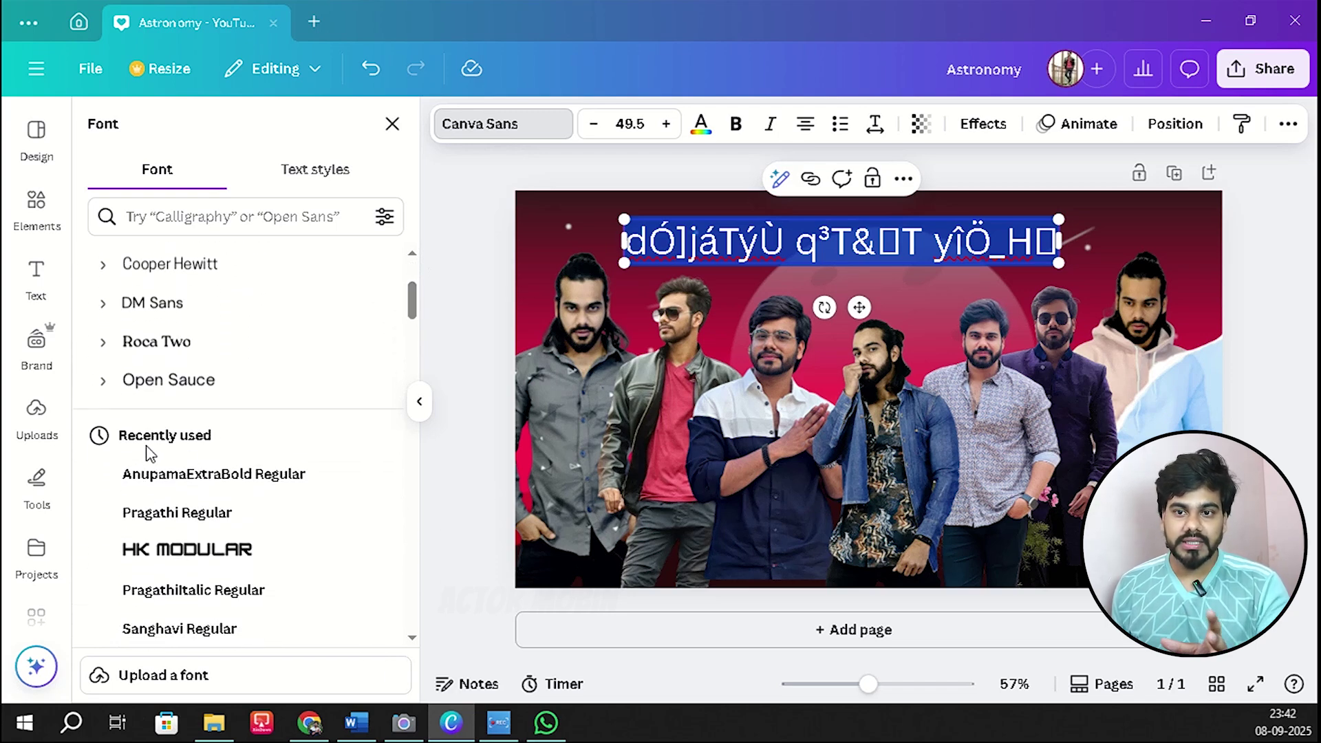
scroll(158, 330, down, 5)
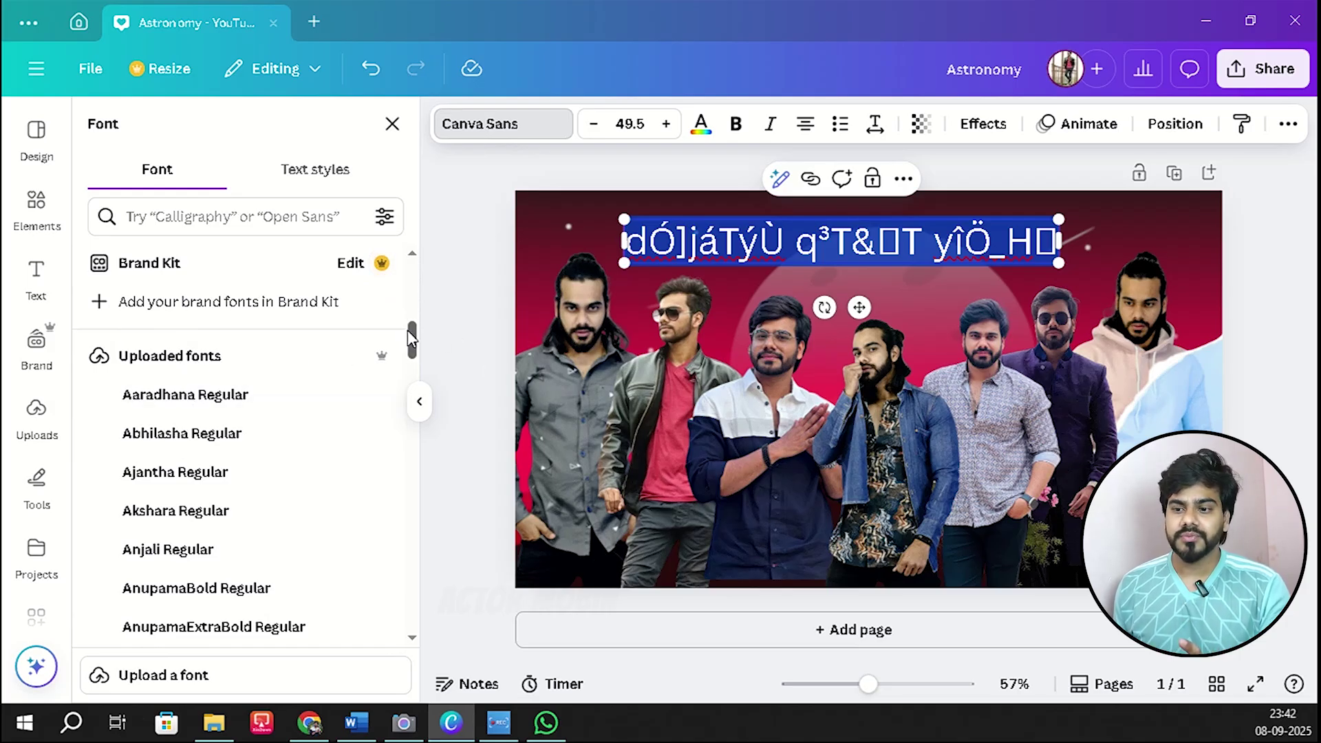
drag(411, 337, 413, 497)
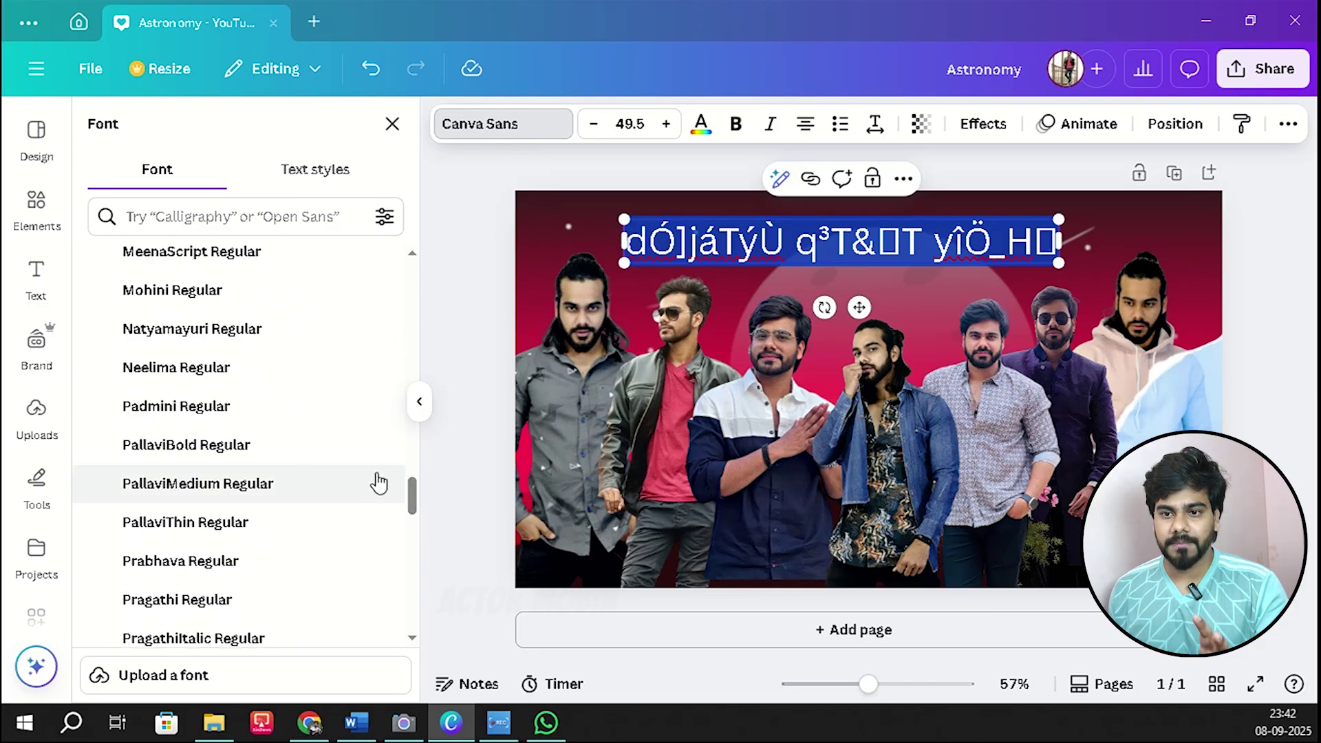
drag(416, 501, 419, 521)
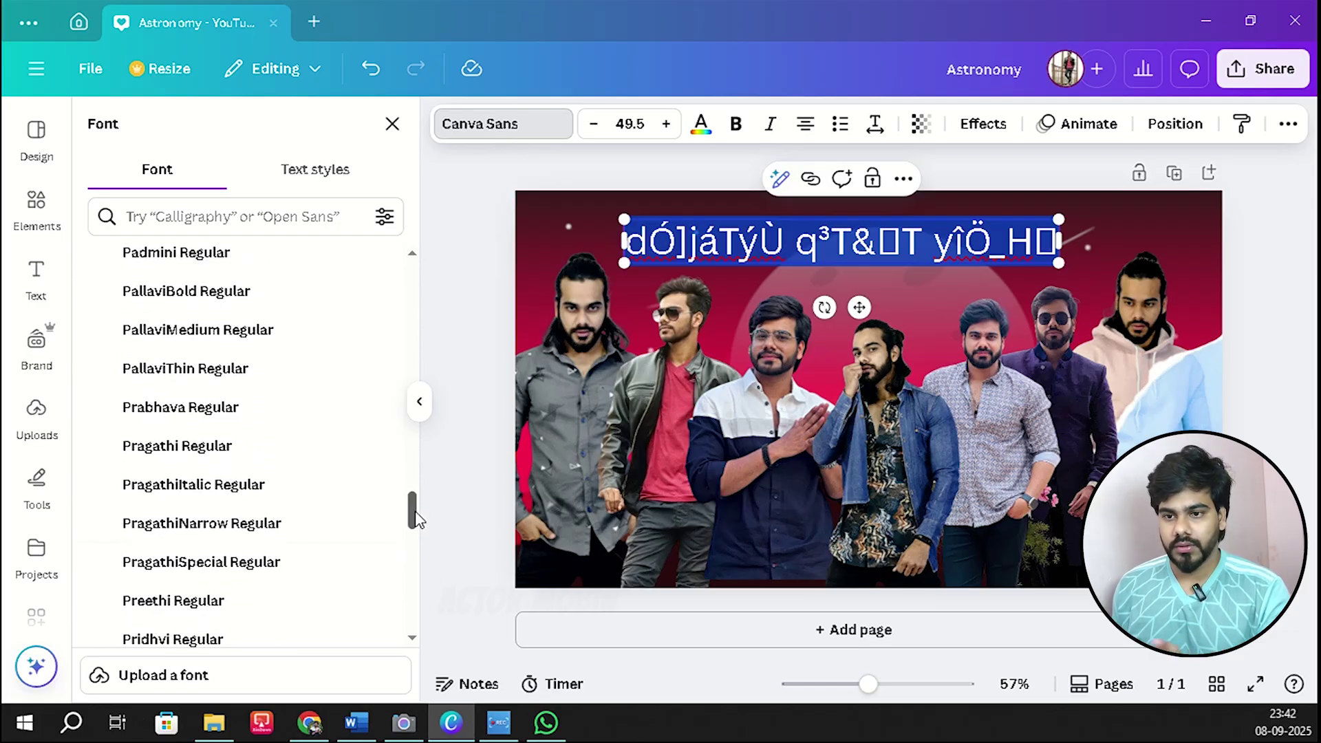
click(266, 488)
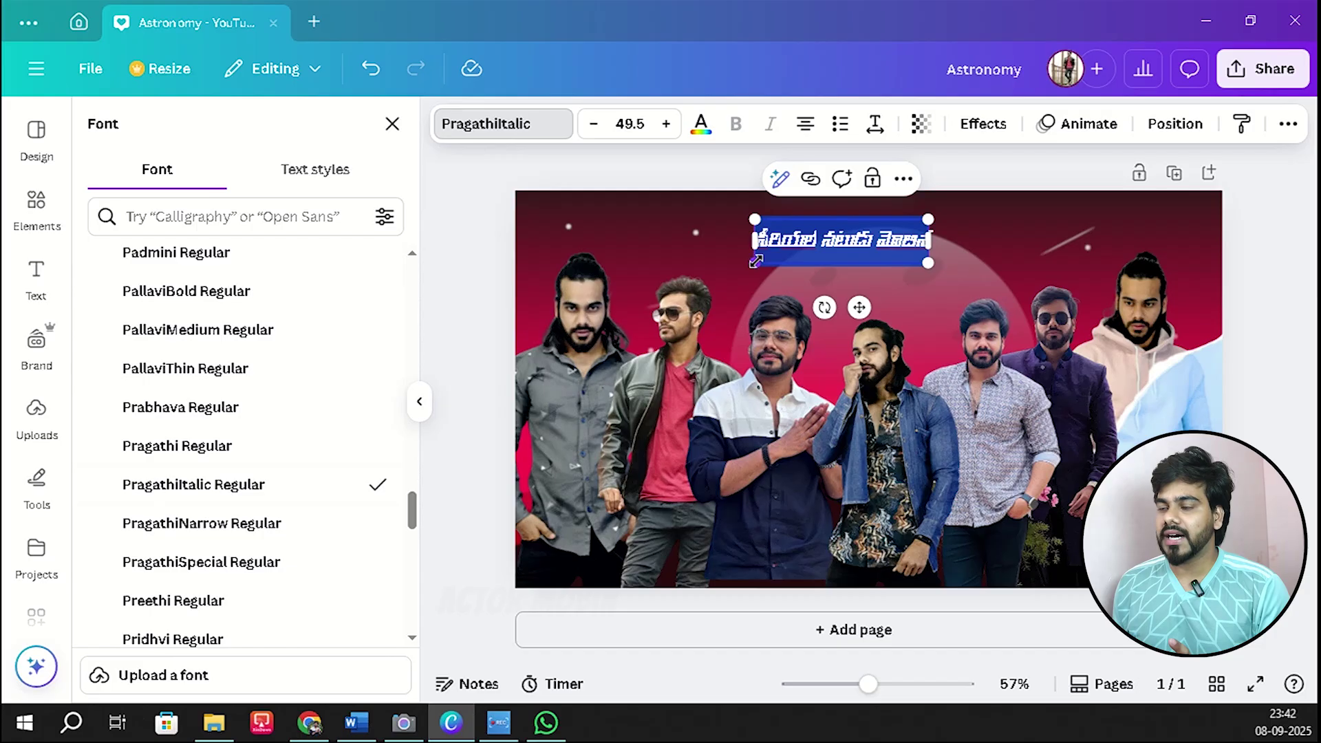
Enlarge the Telugu title to font size 149 and place it along the thumbnail's upper edge.
drag(756, 263, 564, 310)
click(982, 267)
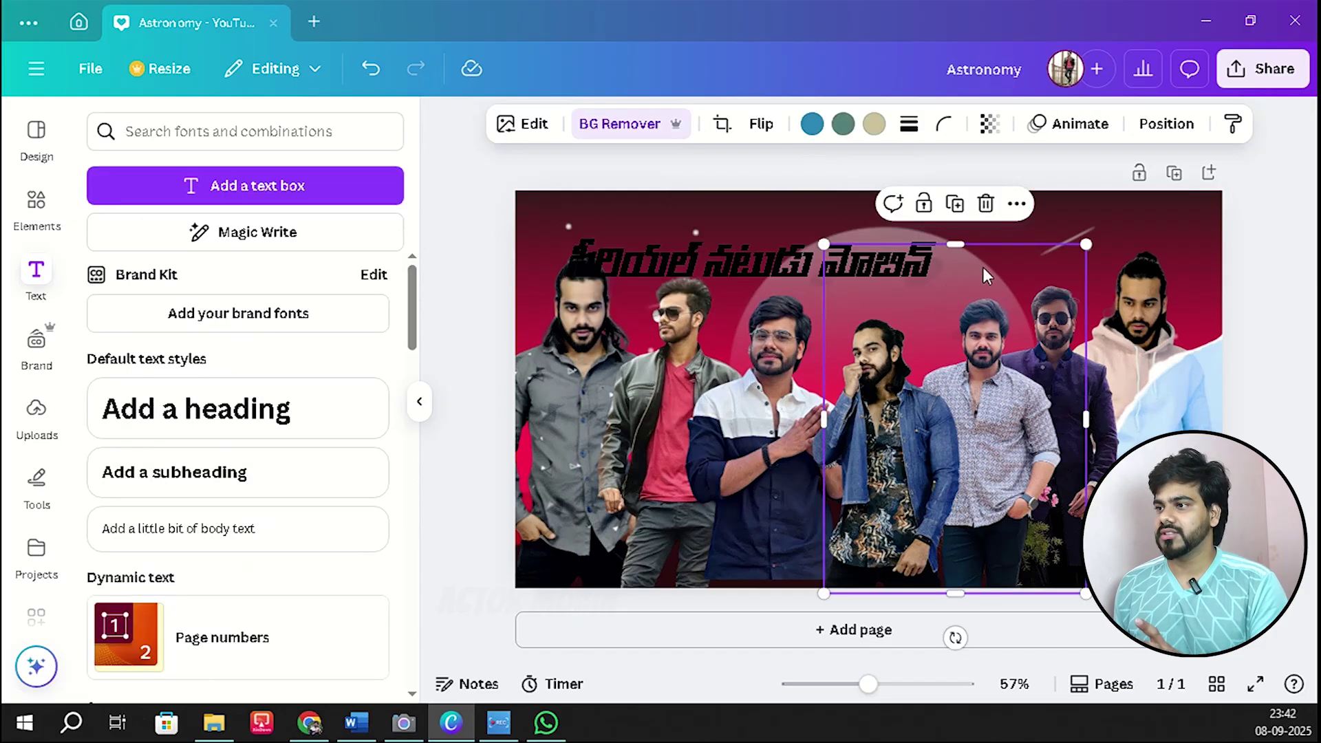
click(733, 271)
drag(872, 264, 897, 264)
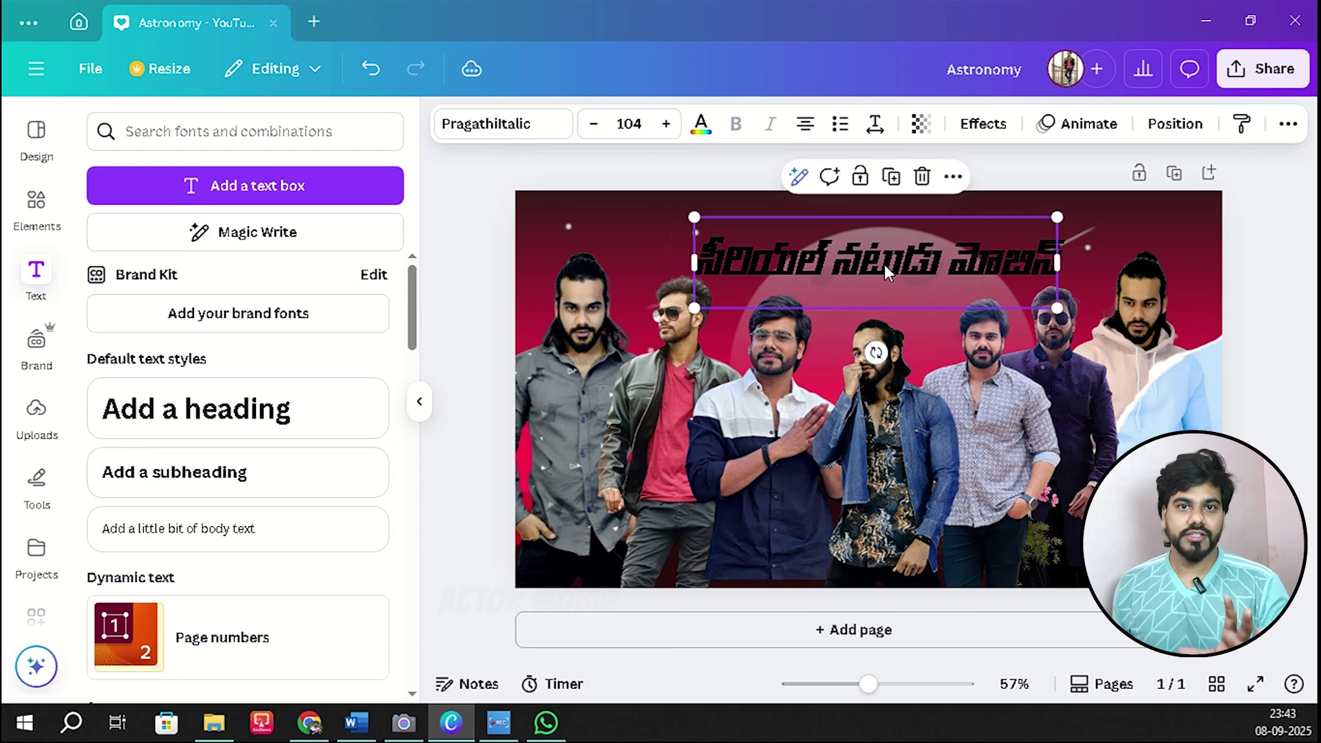
drag(696, 308, 535, 347)
drag(940, 284, 1017, 236)
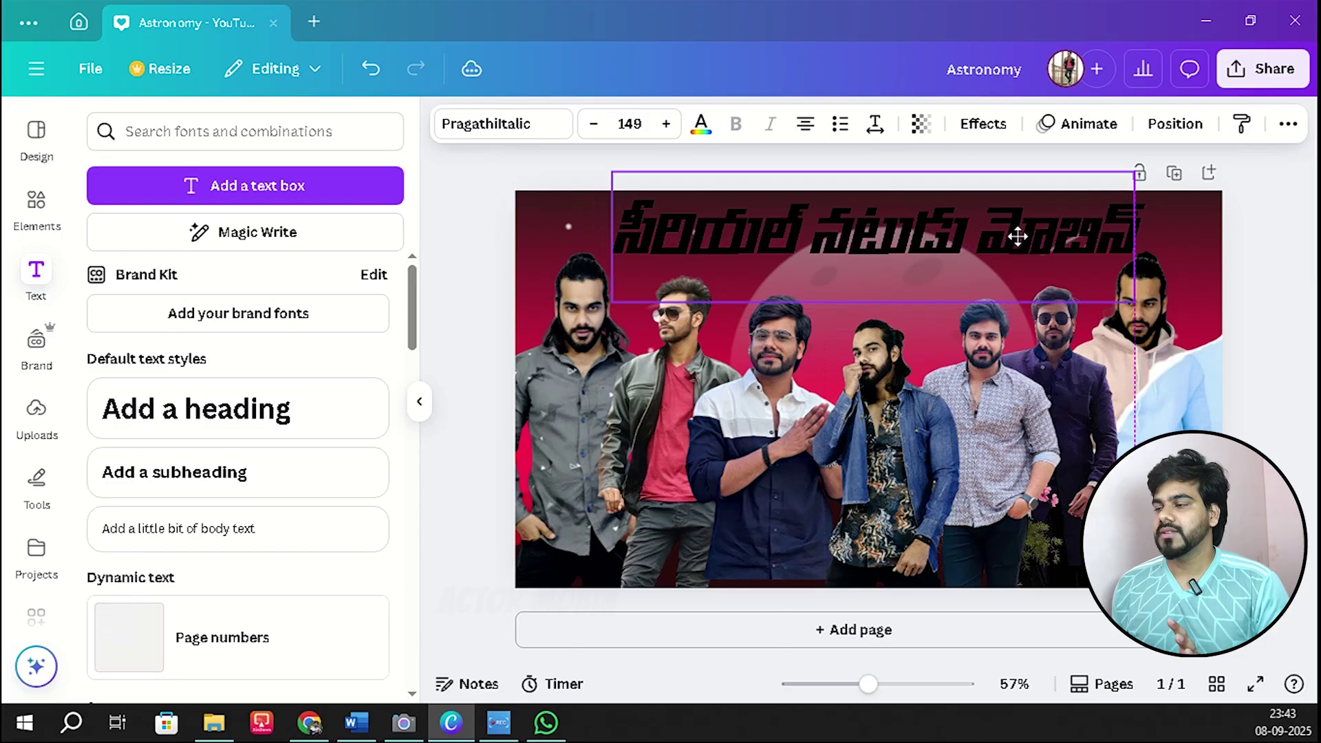
click(1043, 353)
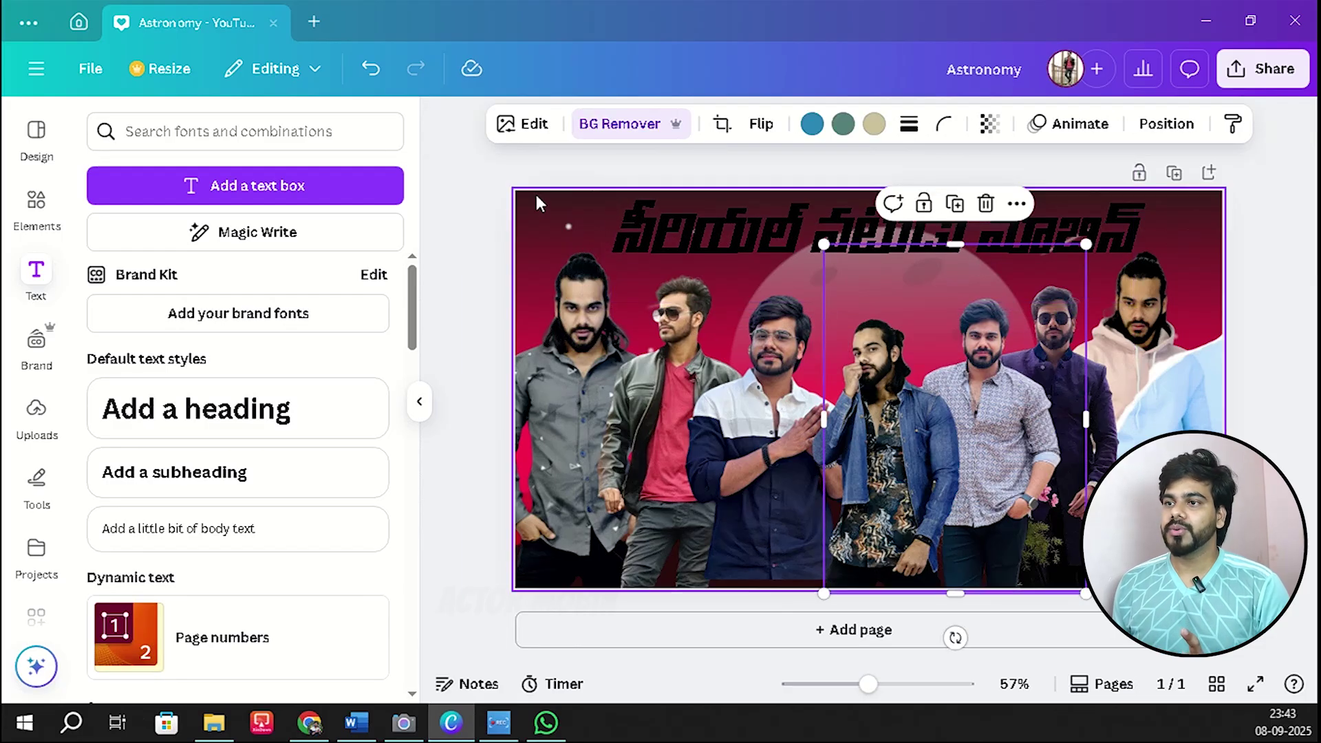
click(500, 195)
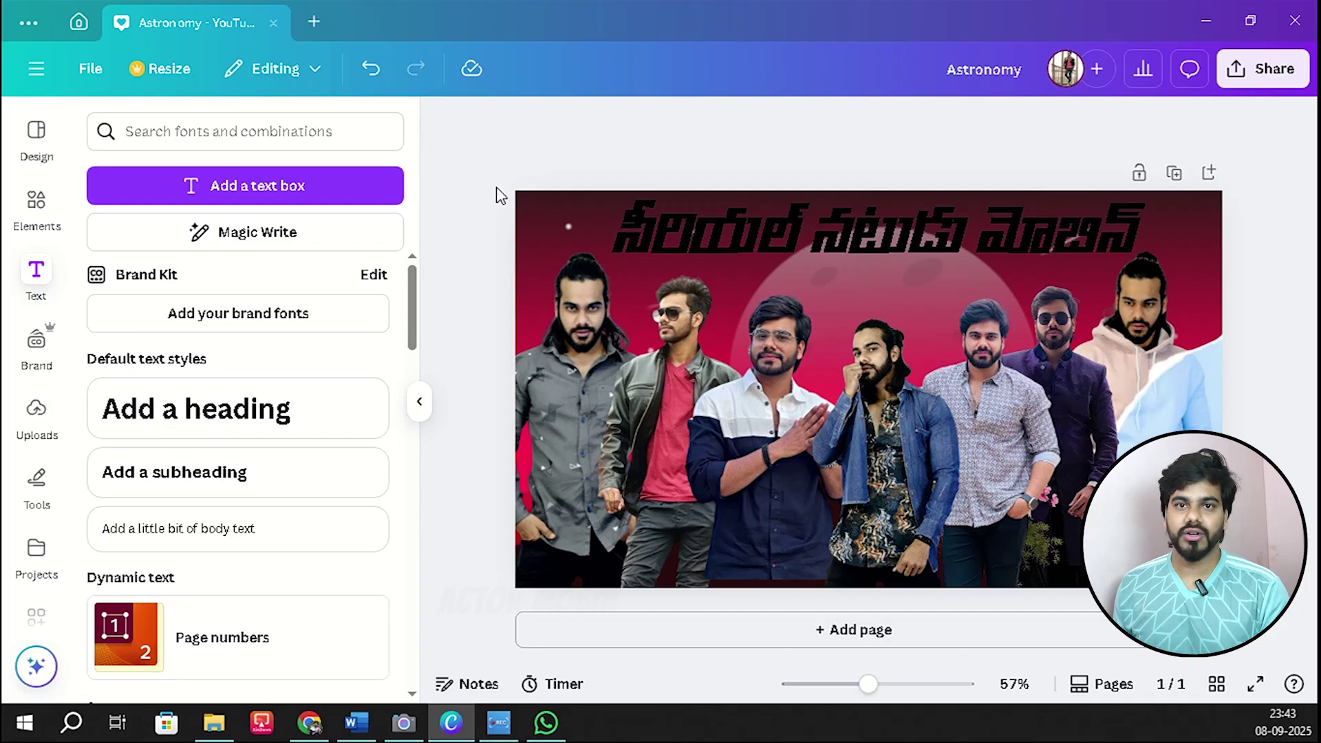
Change the colour of the whole Telugu title to white (#ffffff).
click(728, 231)
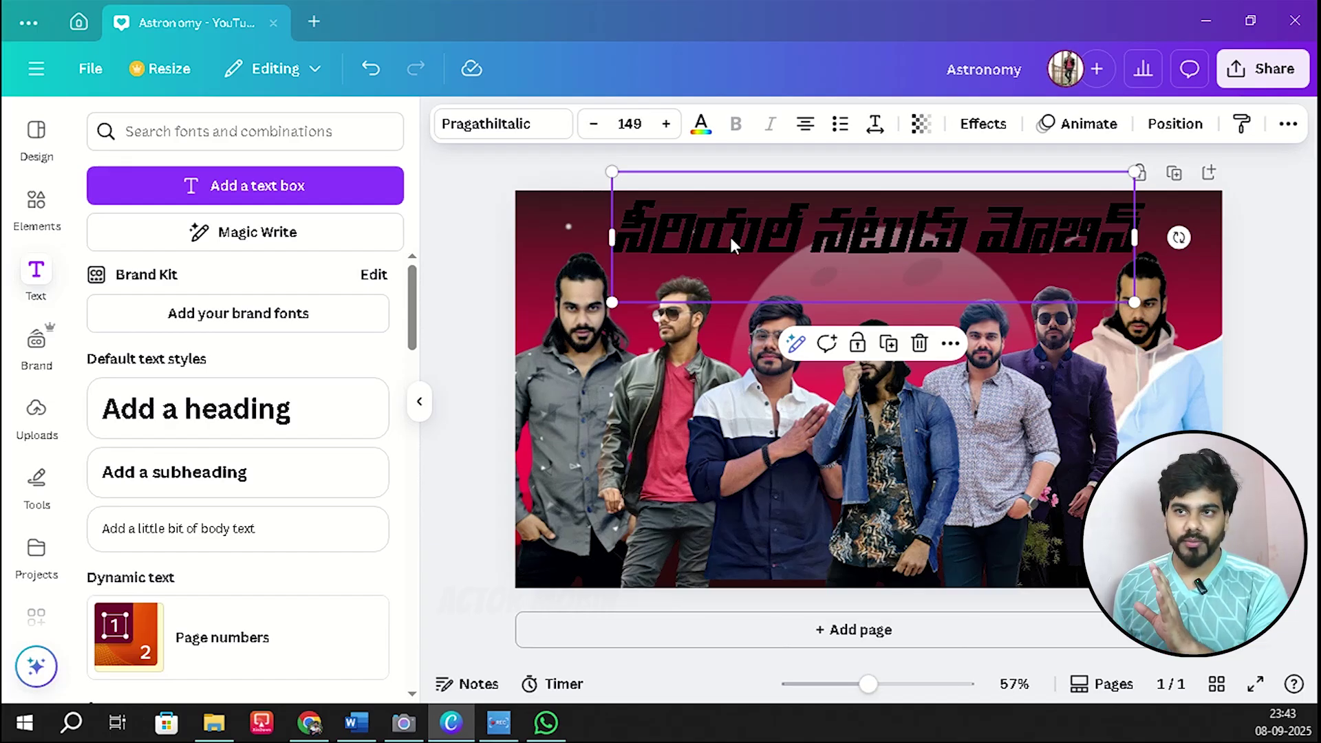
click(730, 234)
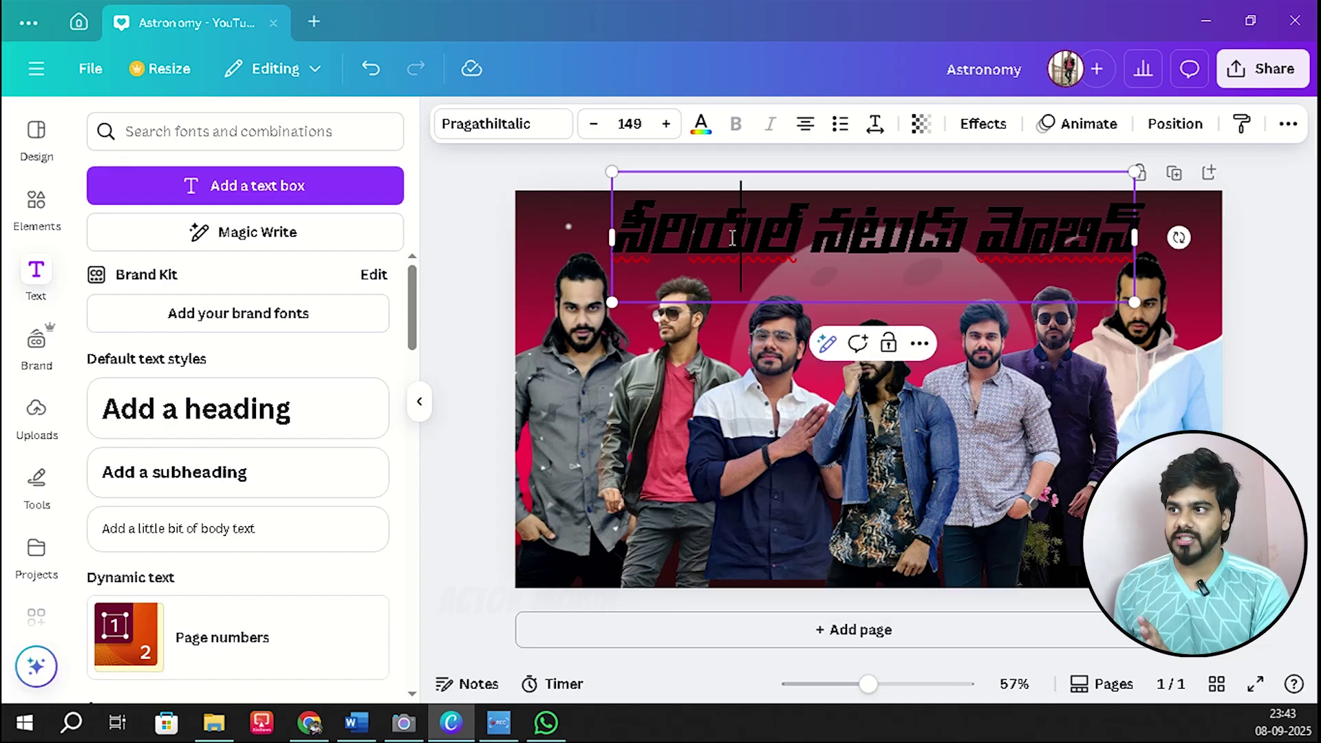
click(702, 130)
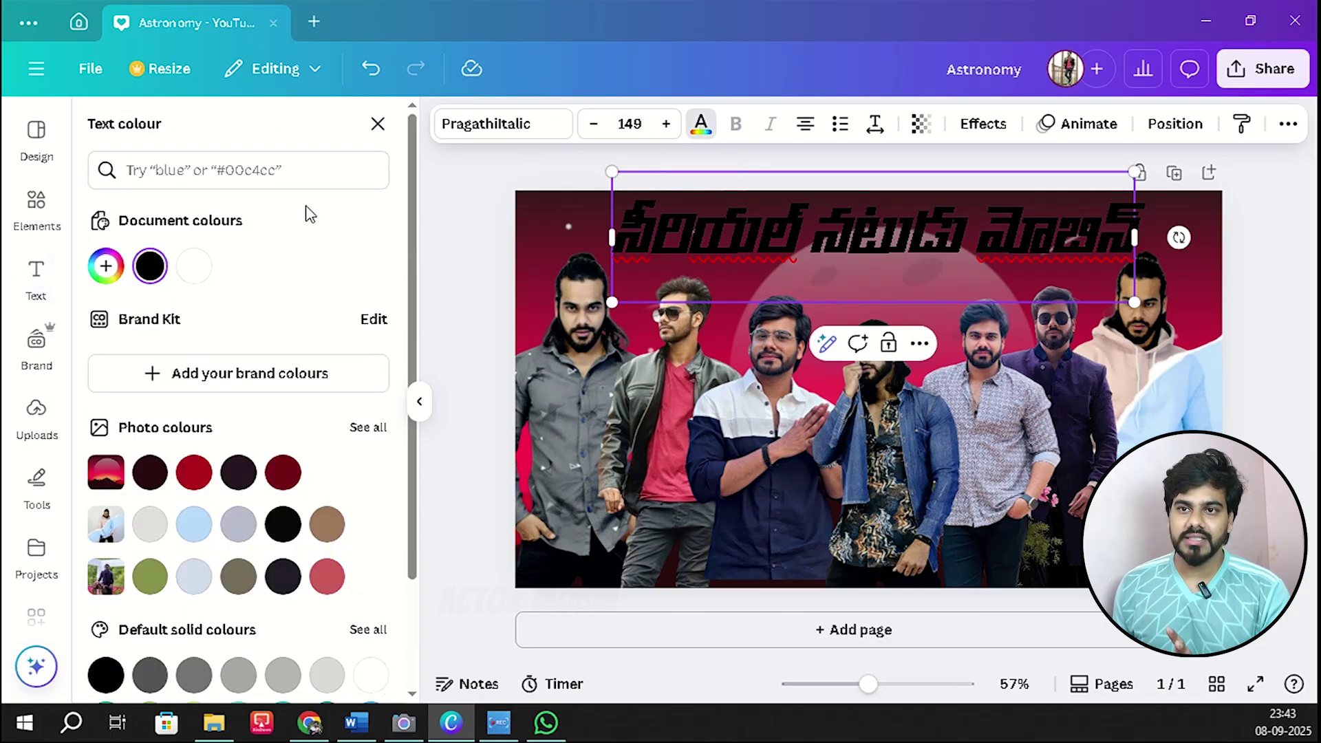
click(195, 268)
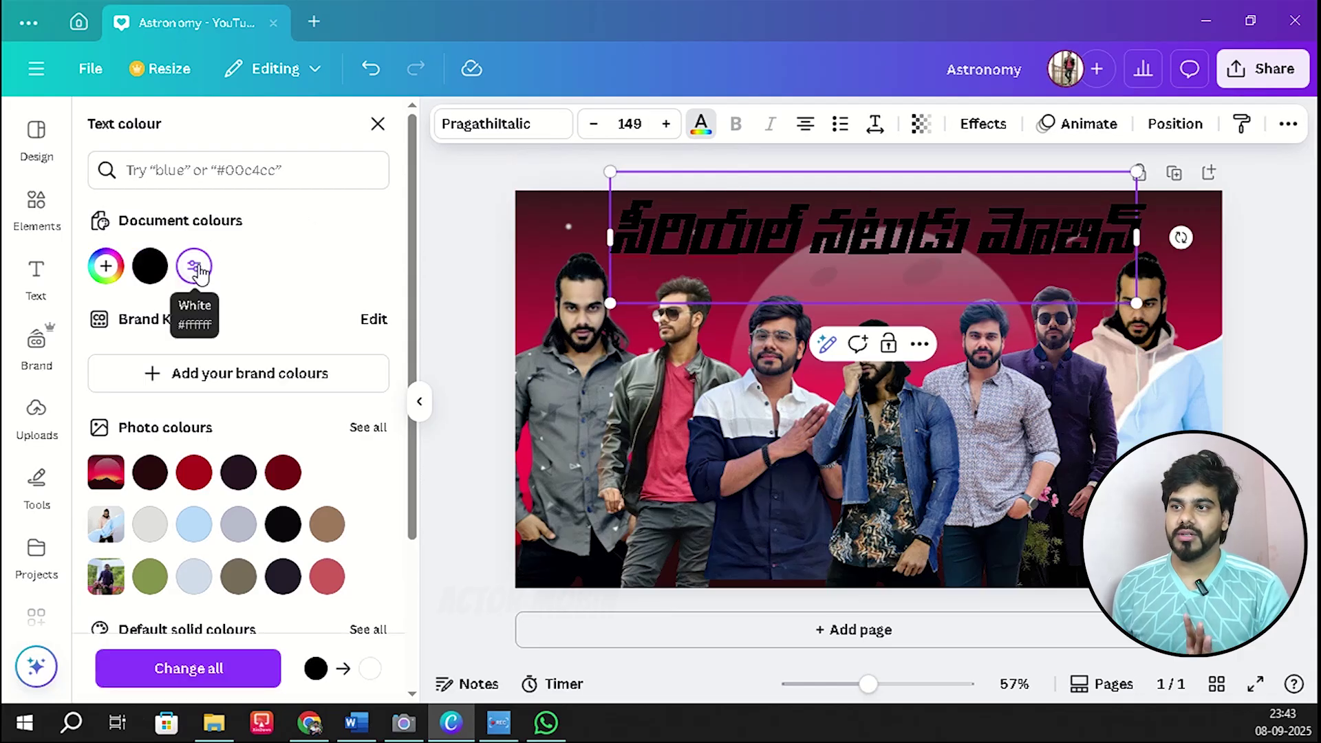
triple_click(807, 242)
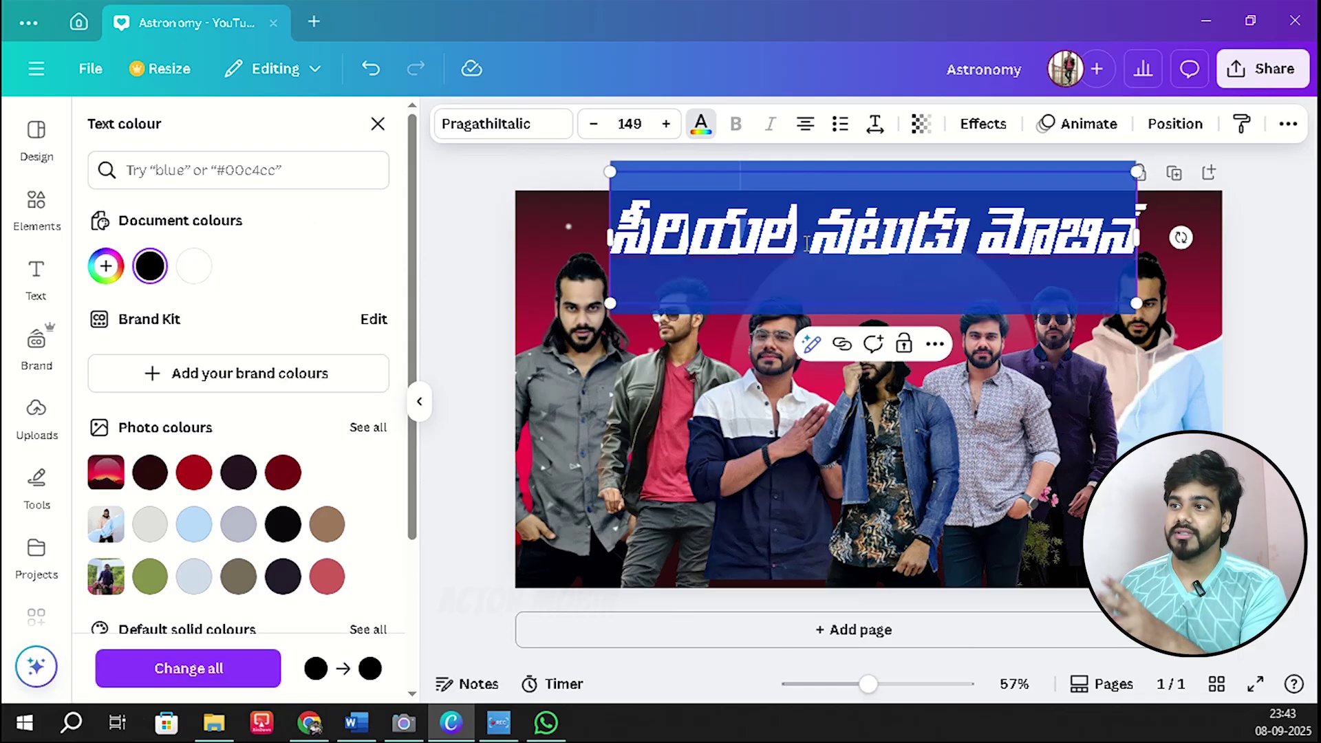
click(685, 121)
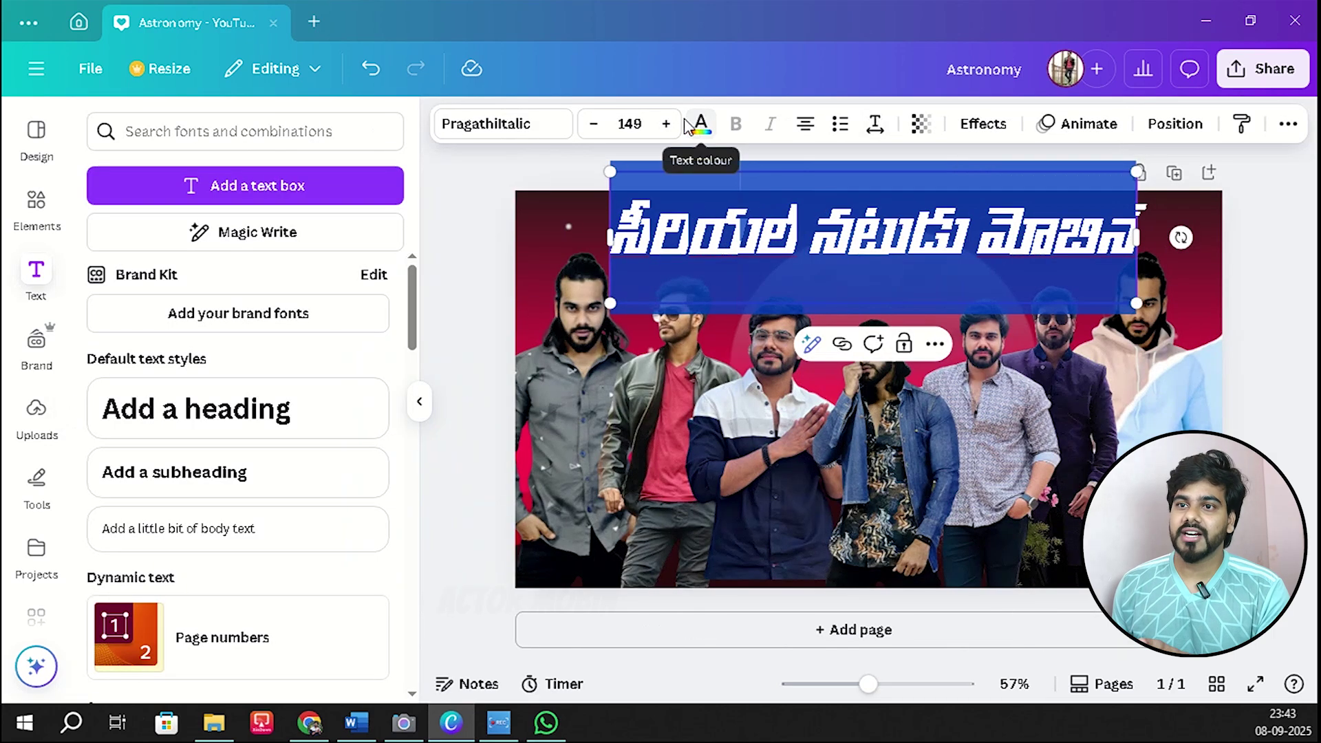
click(700, 123)
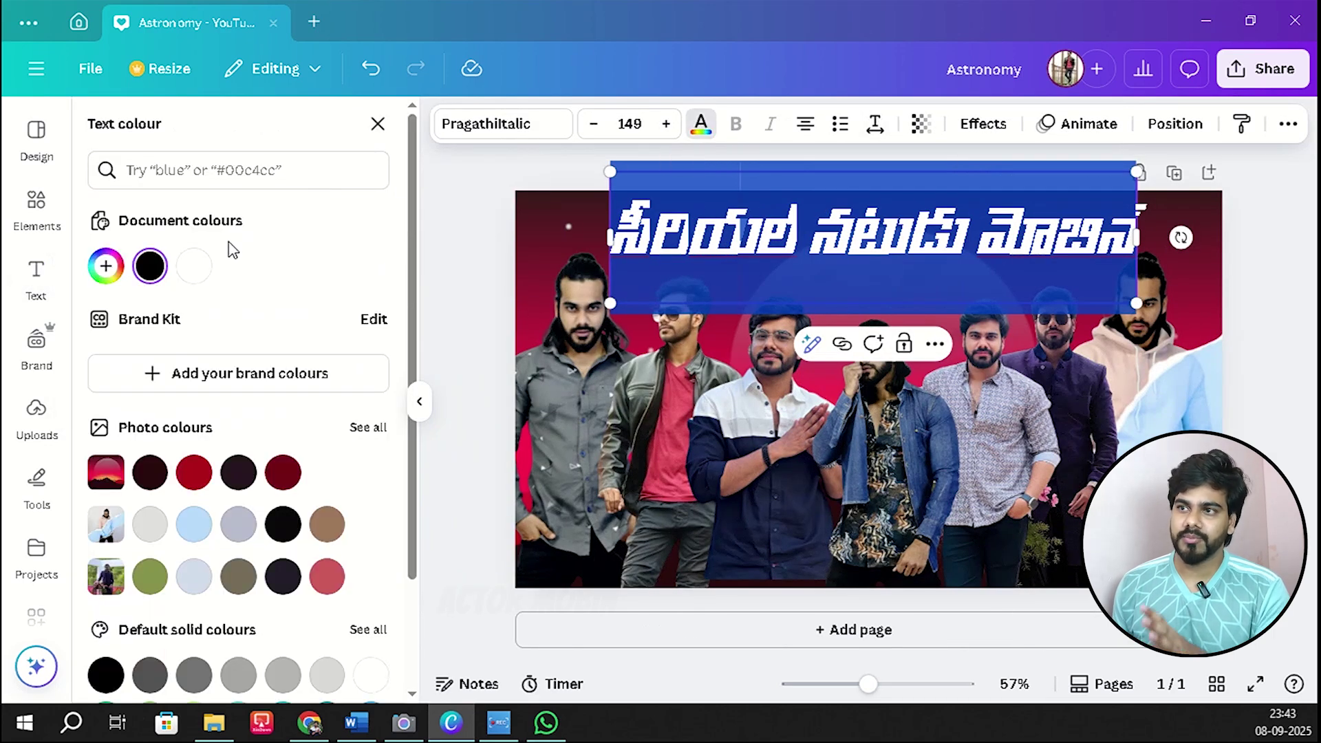
click(195, 268)
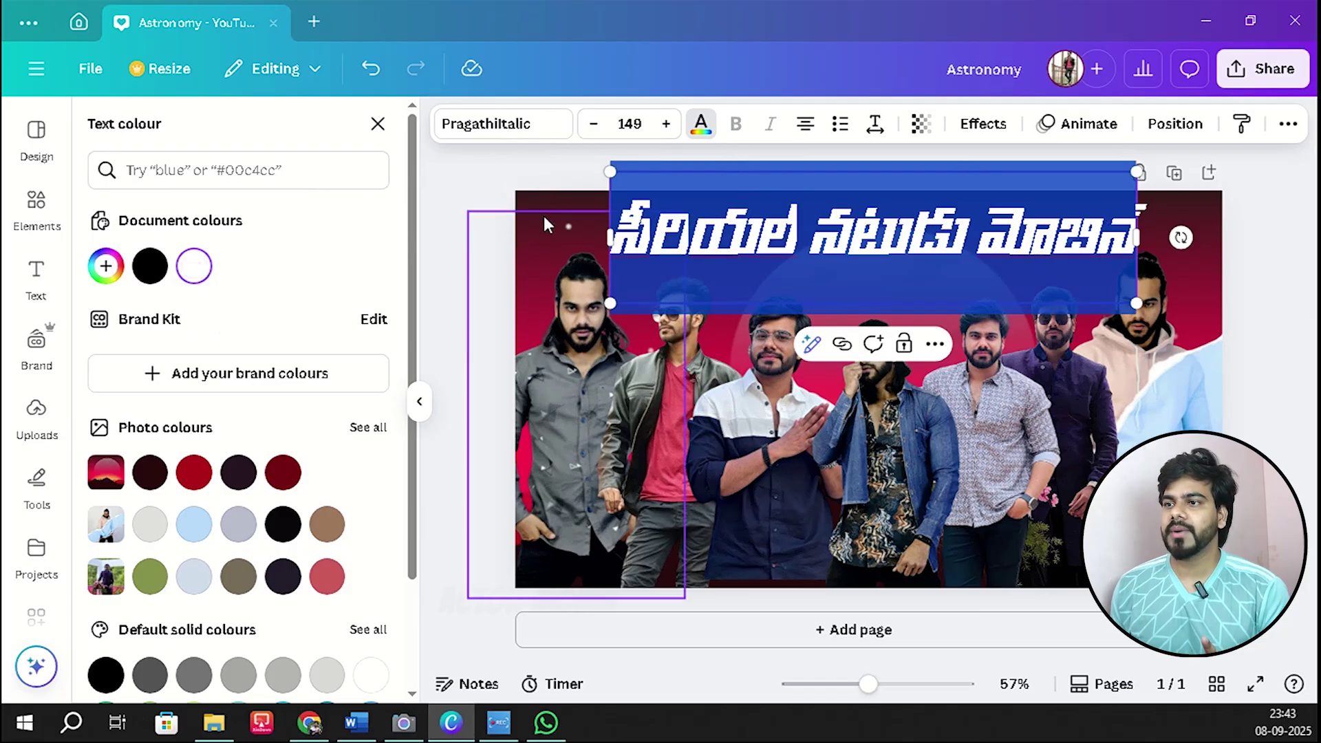
key(Escape)
click(1249, 249)
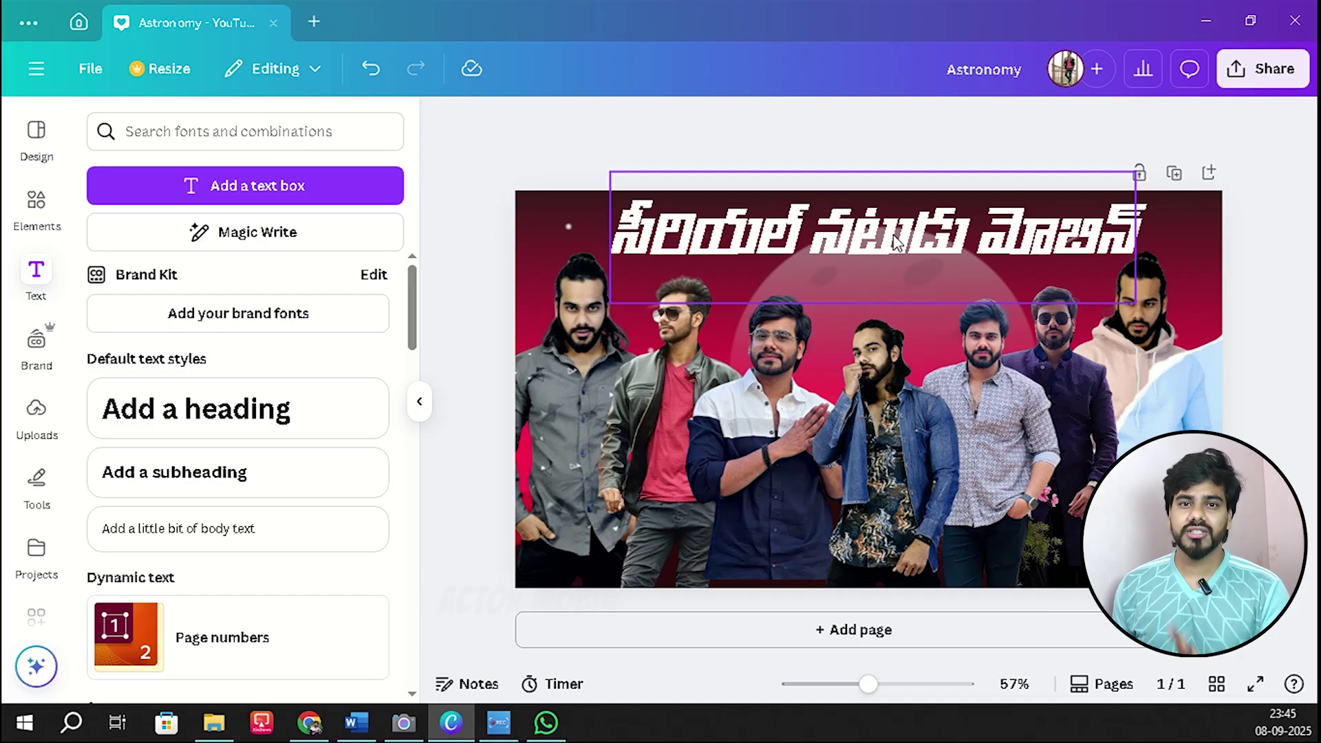
Cut the last two words from the title, keeping only సీరియల్ in the text box.
click(815, 240)
drag(815, 227, 1139, 244)
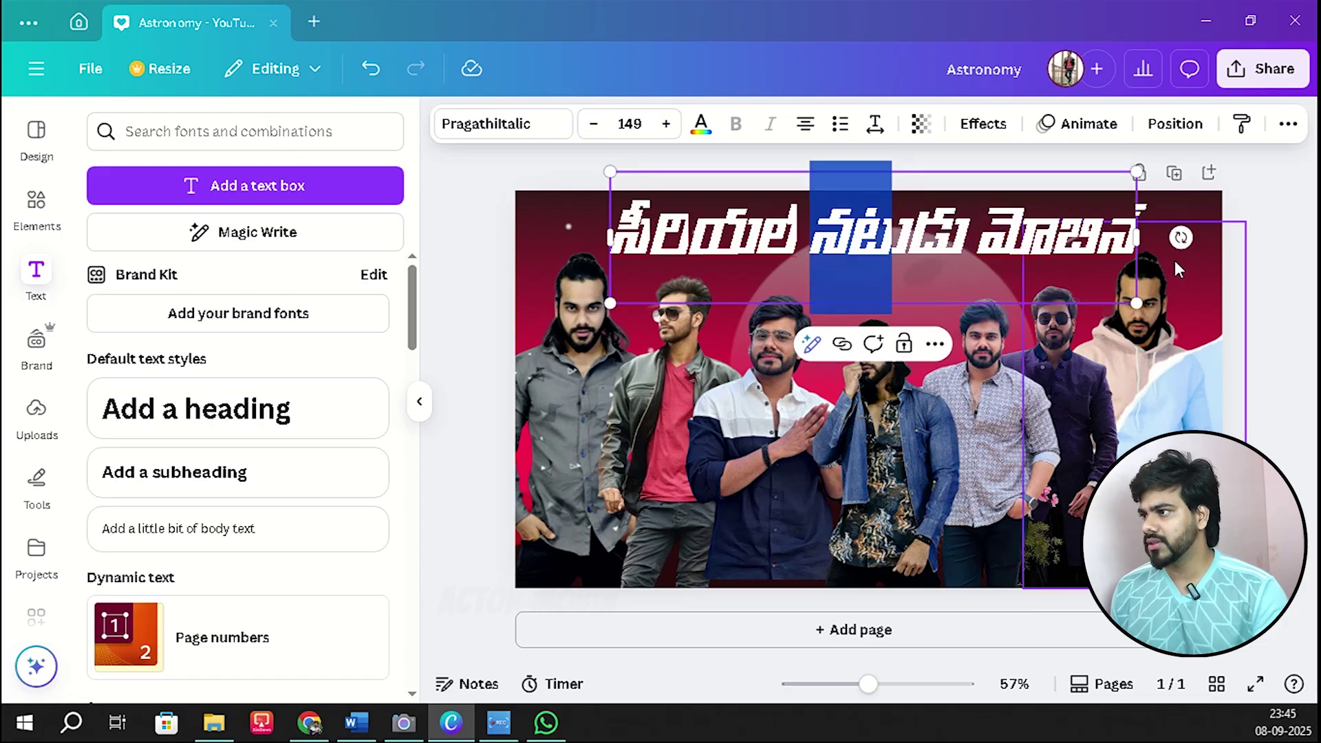
key(ctrl+x)
click(1039, 296)
click(865, 227)
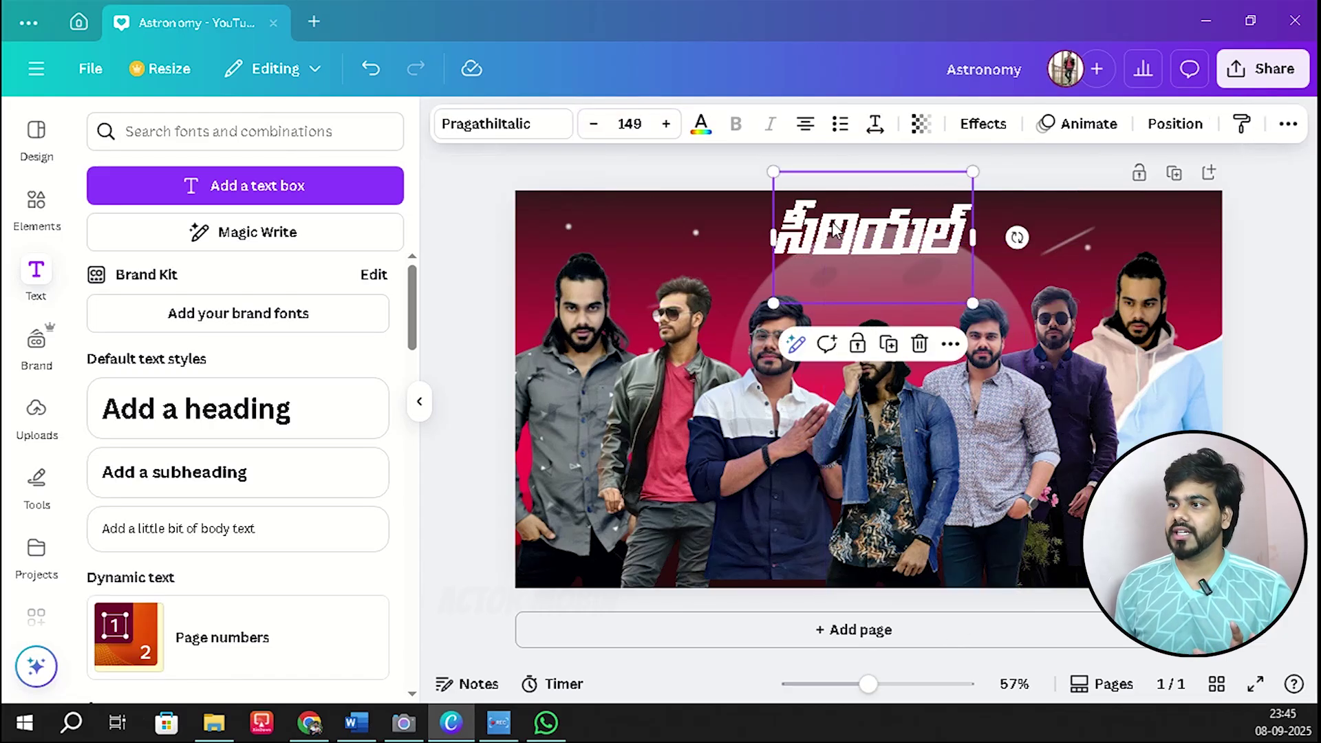
Move the word సీరియల్ to the thumbnail's upper-left corner and shift the leftmost man's photo slightly down.
drag(865, 226, 604, 227)
click(539, 419)
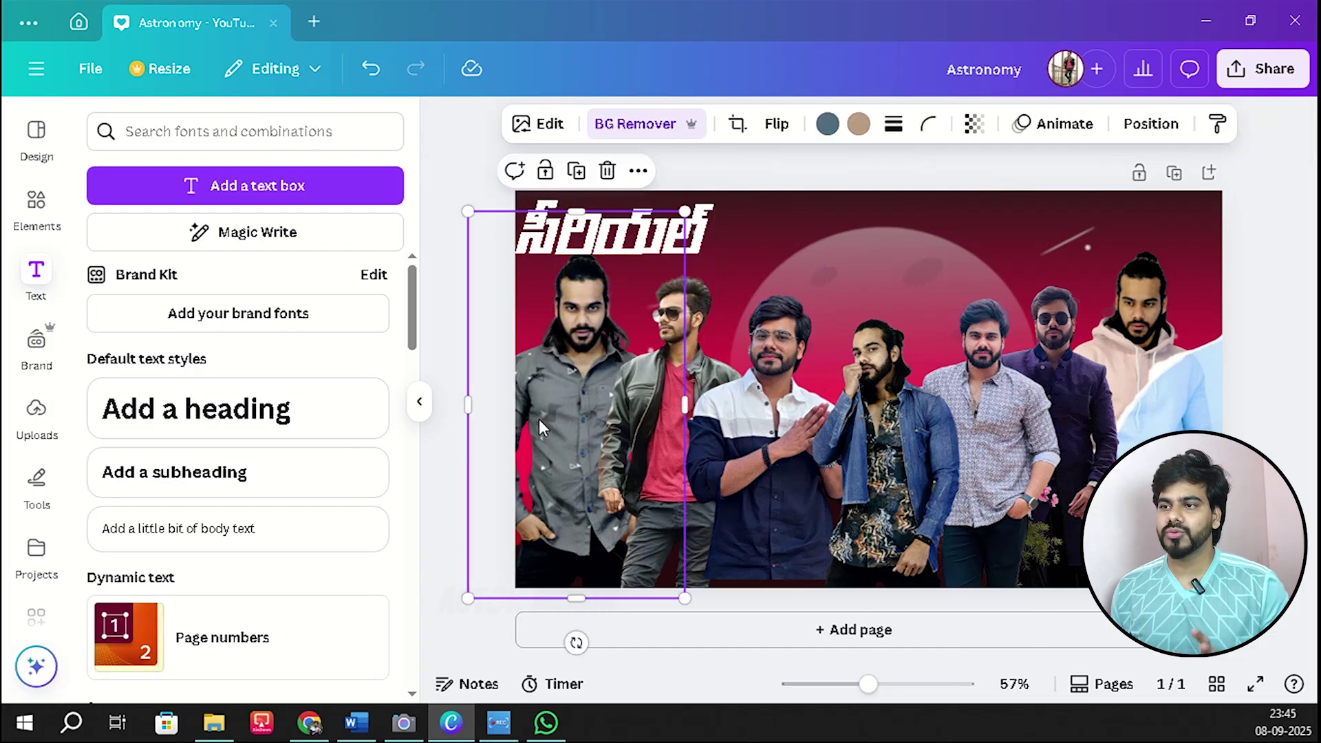
drag(548, 372, 545, 381)
Enlarge సీరియల్ to font size 156 and position it just above the two leftmost men's heads.
drag(654, 228, 667, 237)
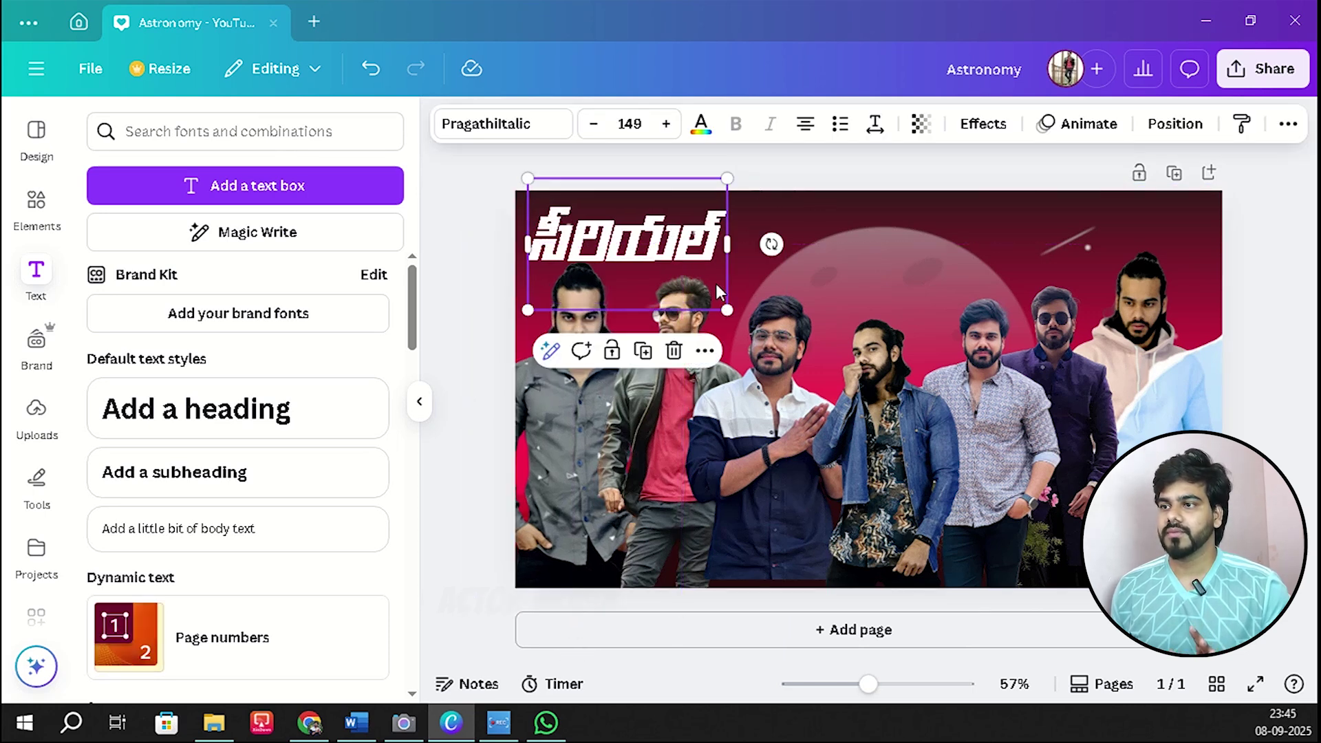
drag(727, 310, 751, 318)
mouse_move(688, 254)
mouse_down()
mouse_move(674, 239)
mouse_move(674, 252)
mouse_up()
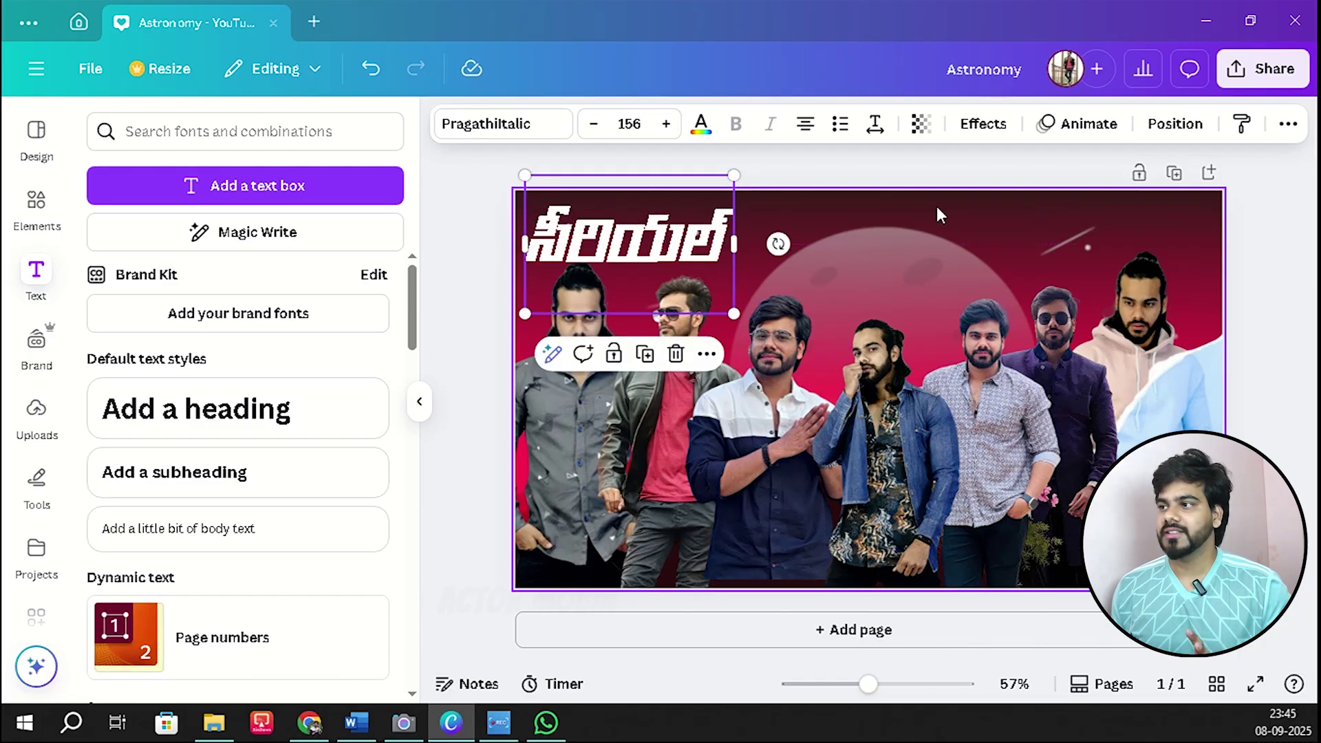
click(1254, 242)
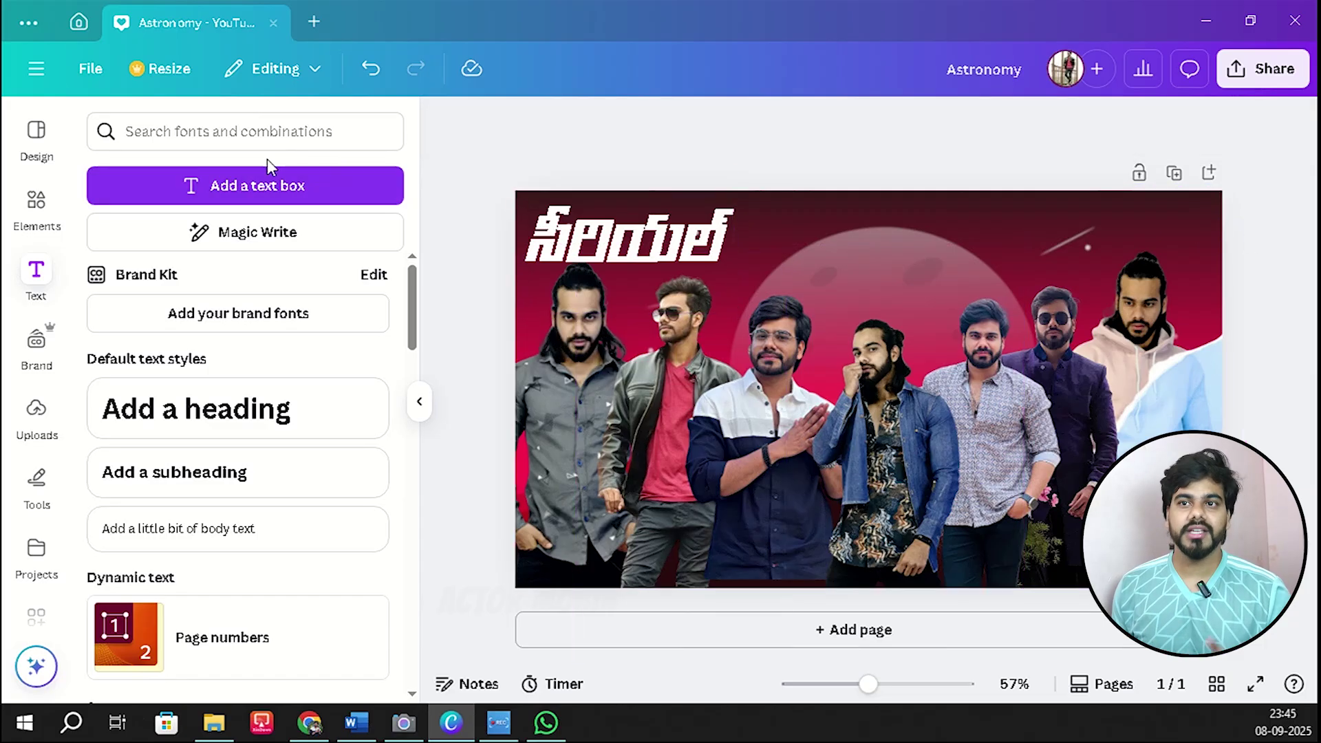
Add a new text box reading ACTOR and enlarge it to font size 196 beside the Telugu word.
click(250, 196)
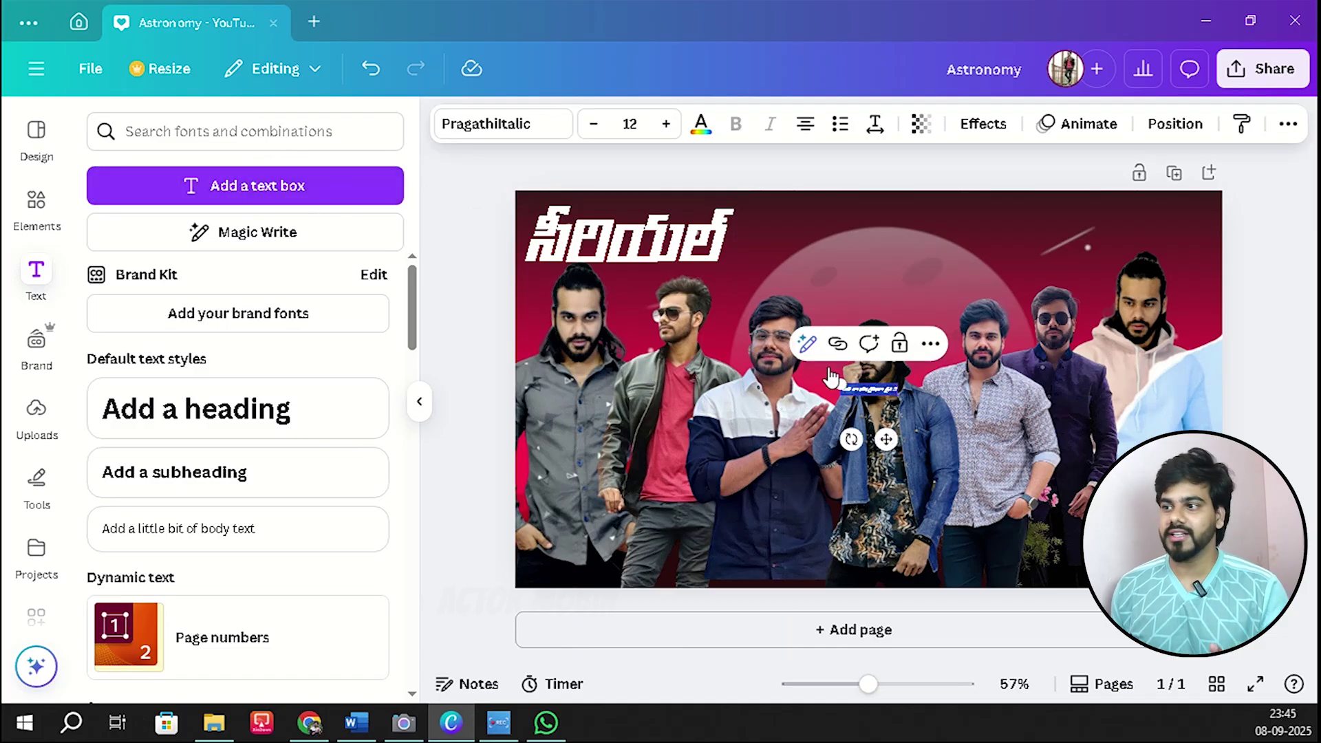
drag(840, 381, 629, 344)
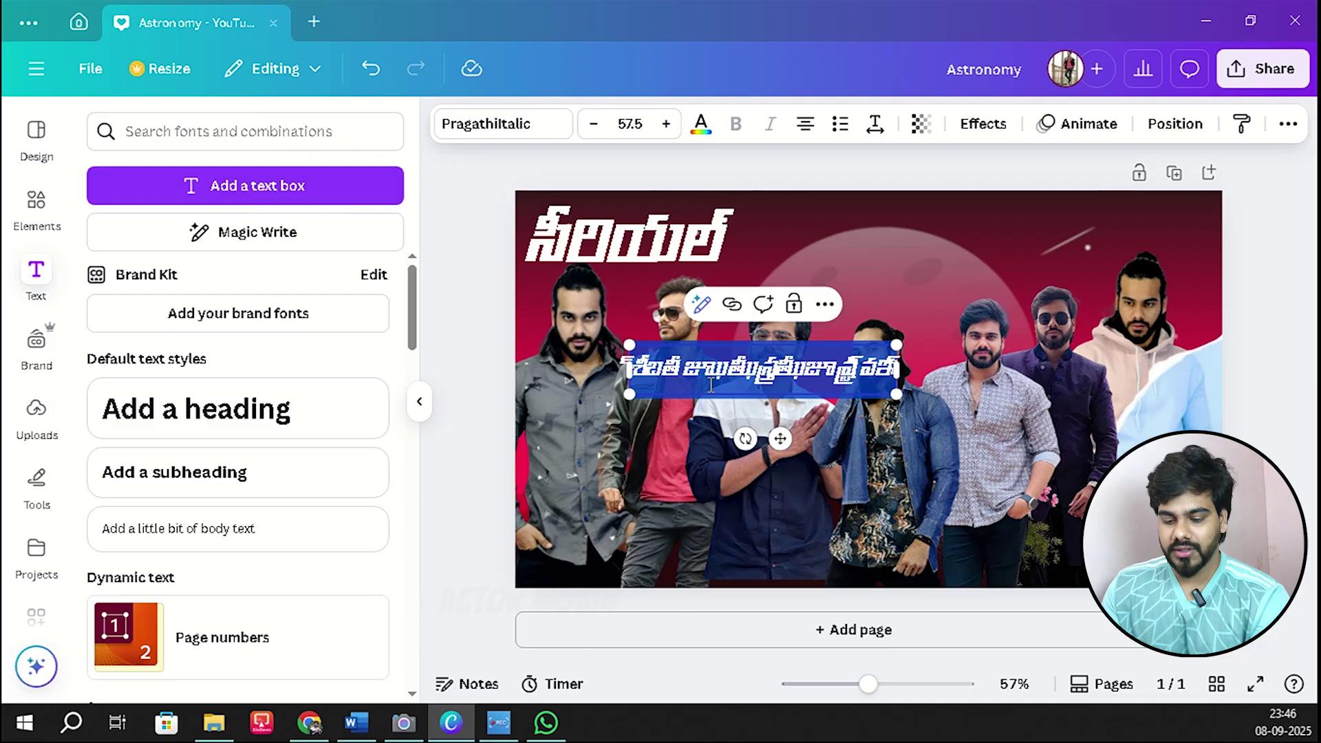
text(ఉపేశ్)
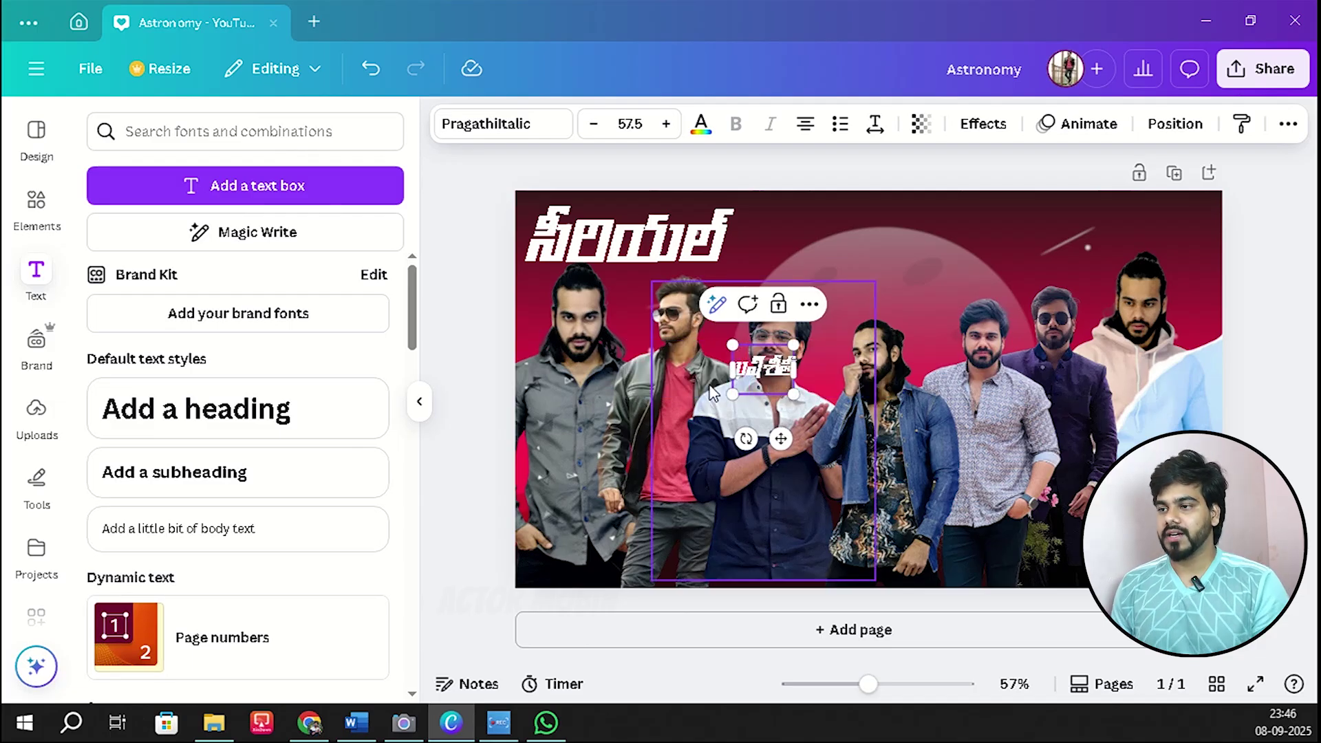
drag(793, 344, 976, 270)
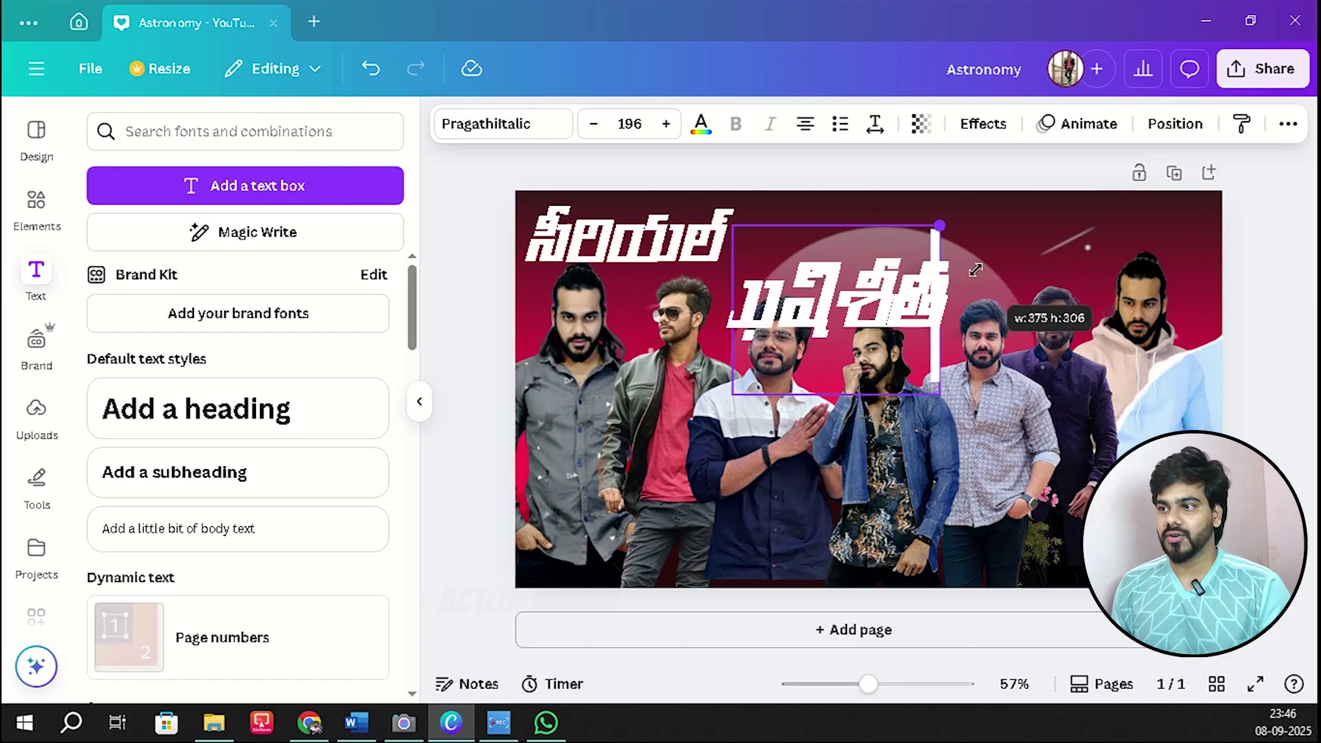
Change the font of the ACTOR text to Gagalin.
double_click(841, 310)
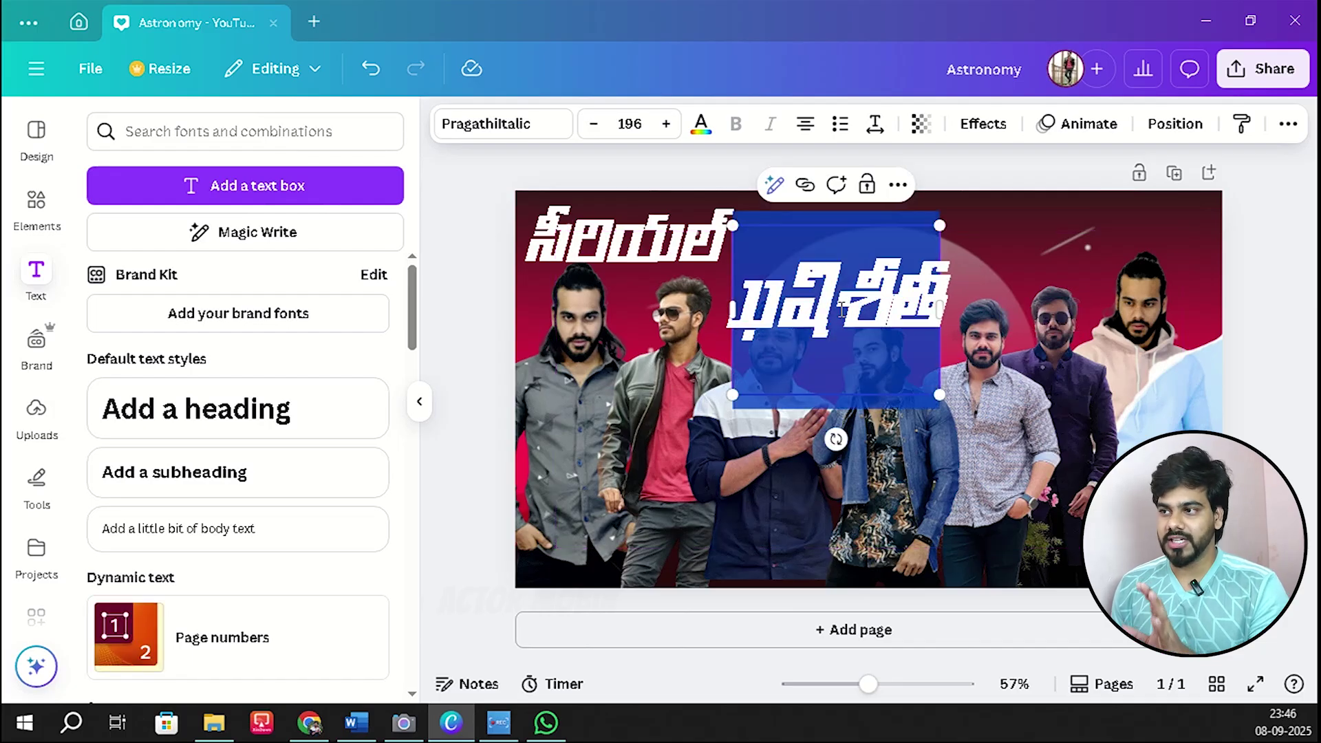
click(484, 126)
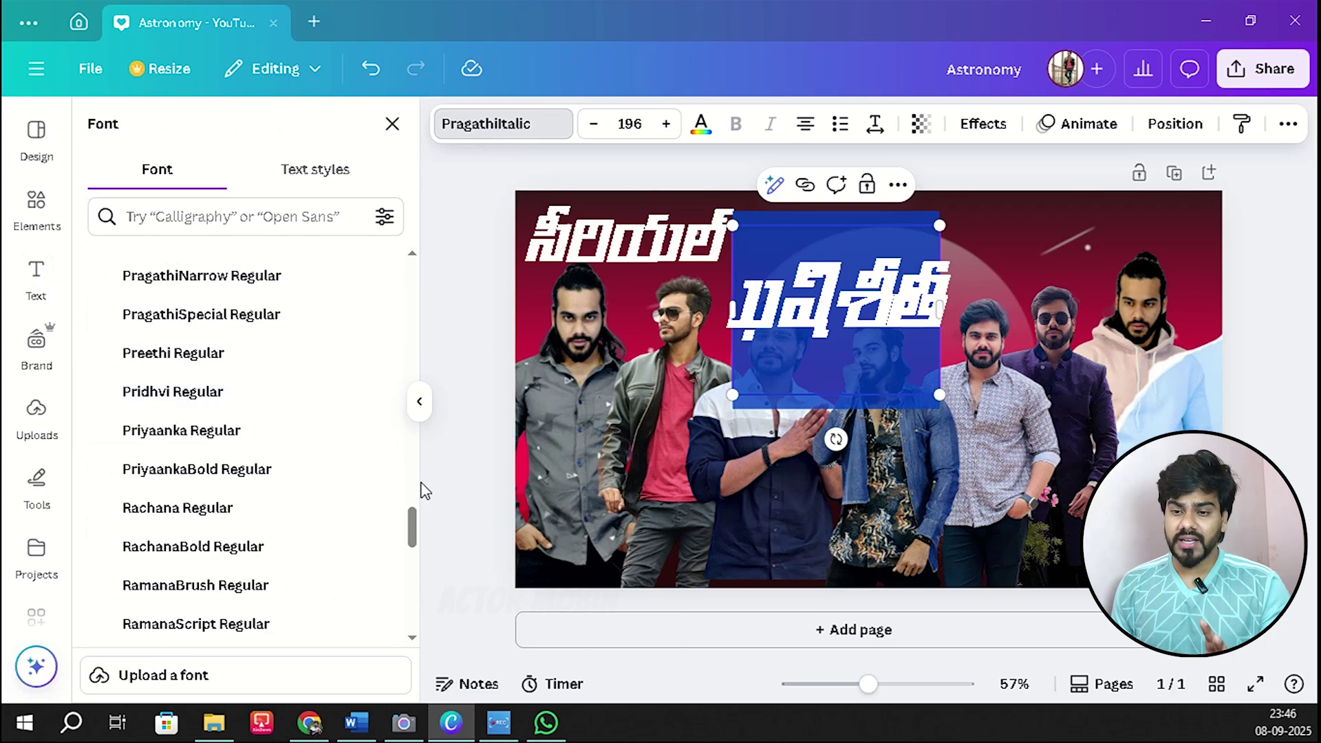
drag(410, 525, 411, 541)
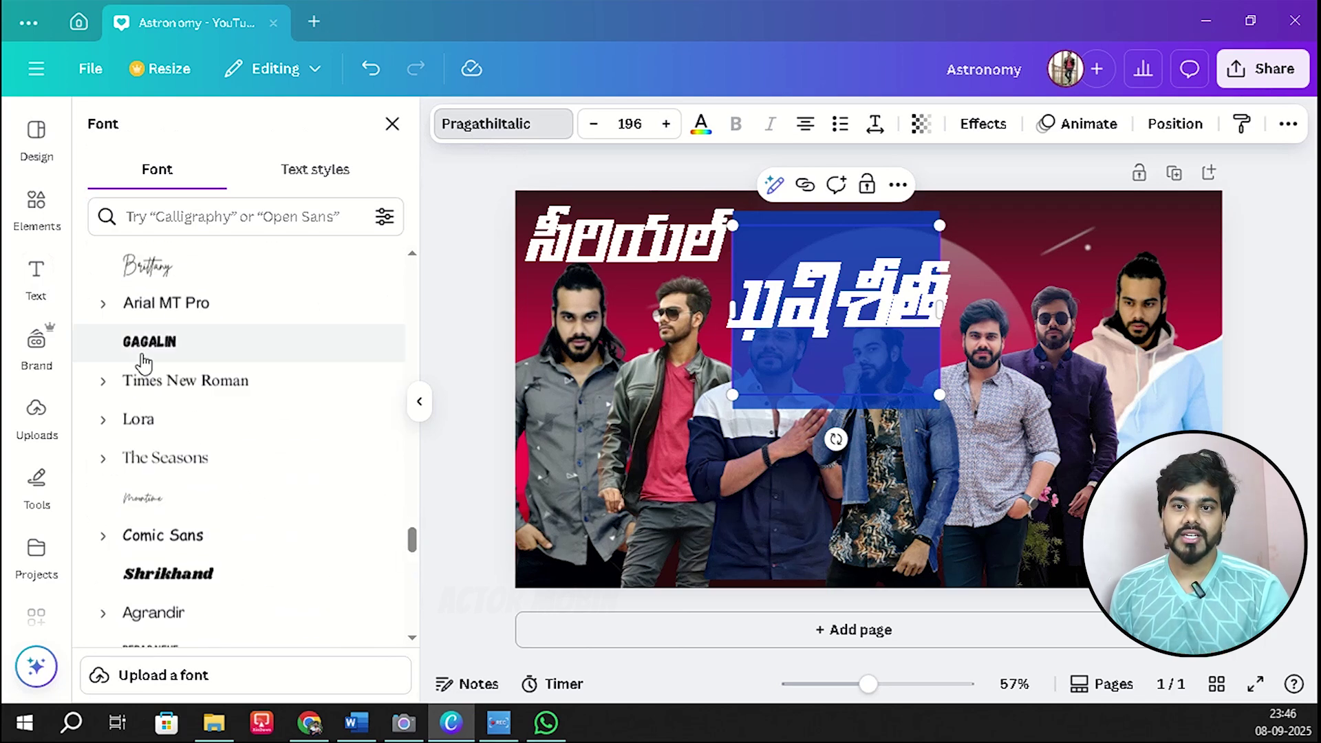
click(177, 351)
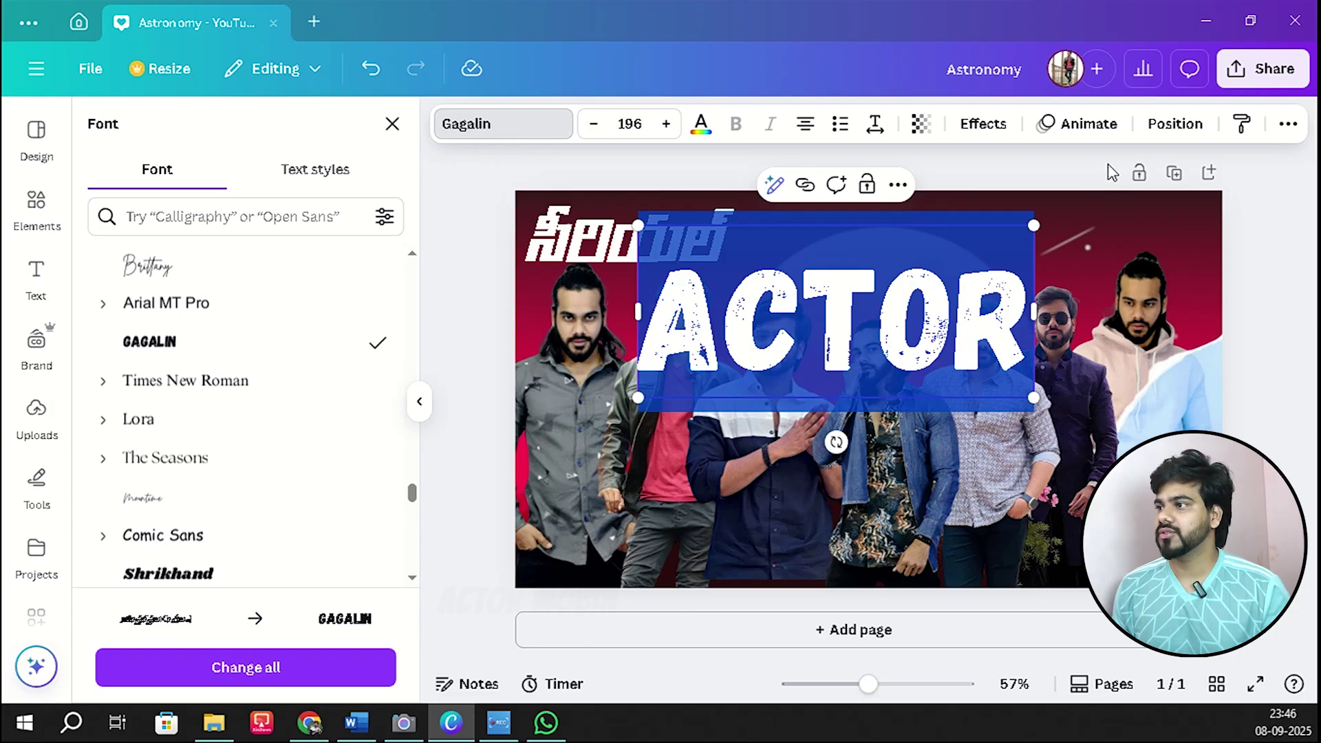
Reduce the ACTOR text to font size 109 and place it directly beside the word సీరియల్ above the men's heads.
key(Escape)
key(Escape)
click(1040, 285)
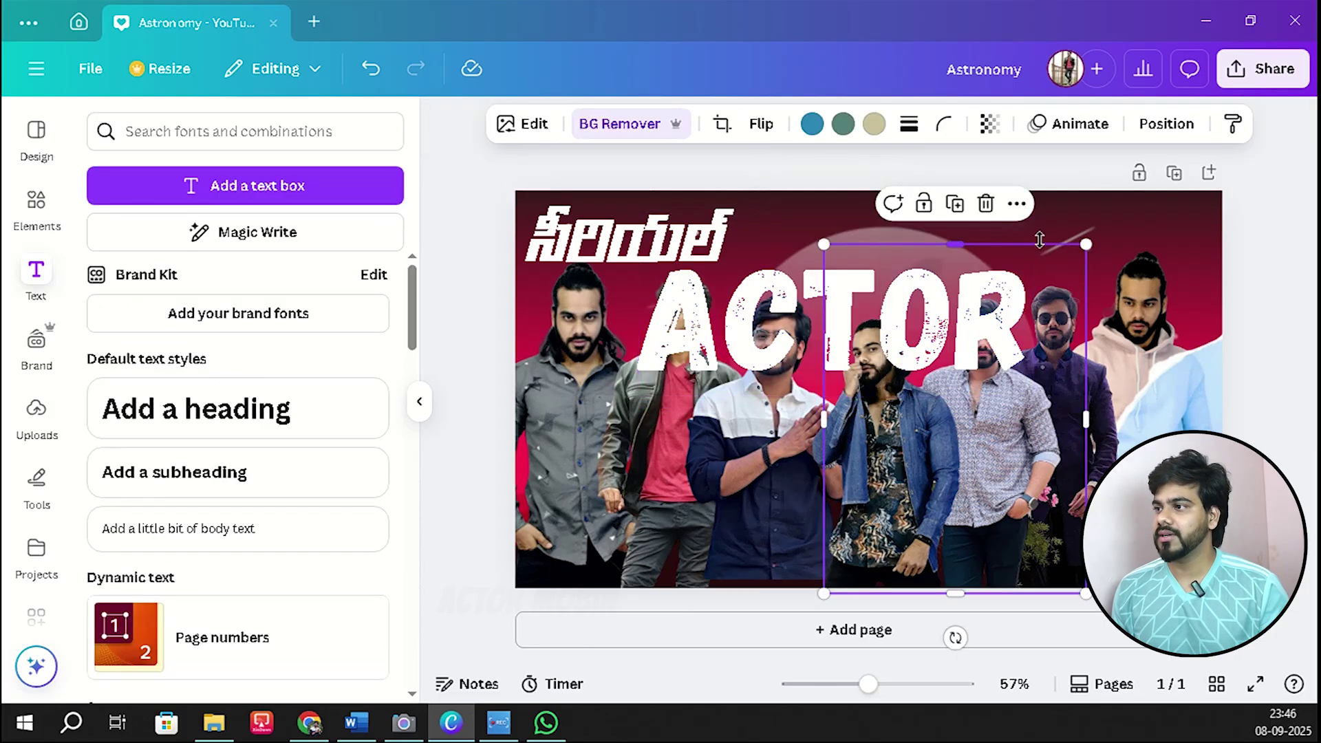
click(902, 311)
drag(1034, 225, 862, 334)
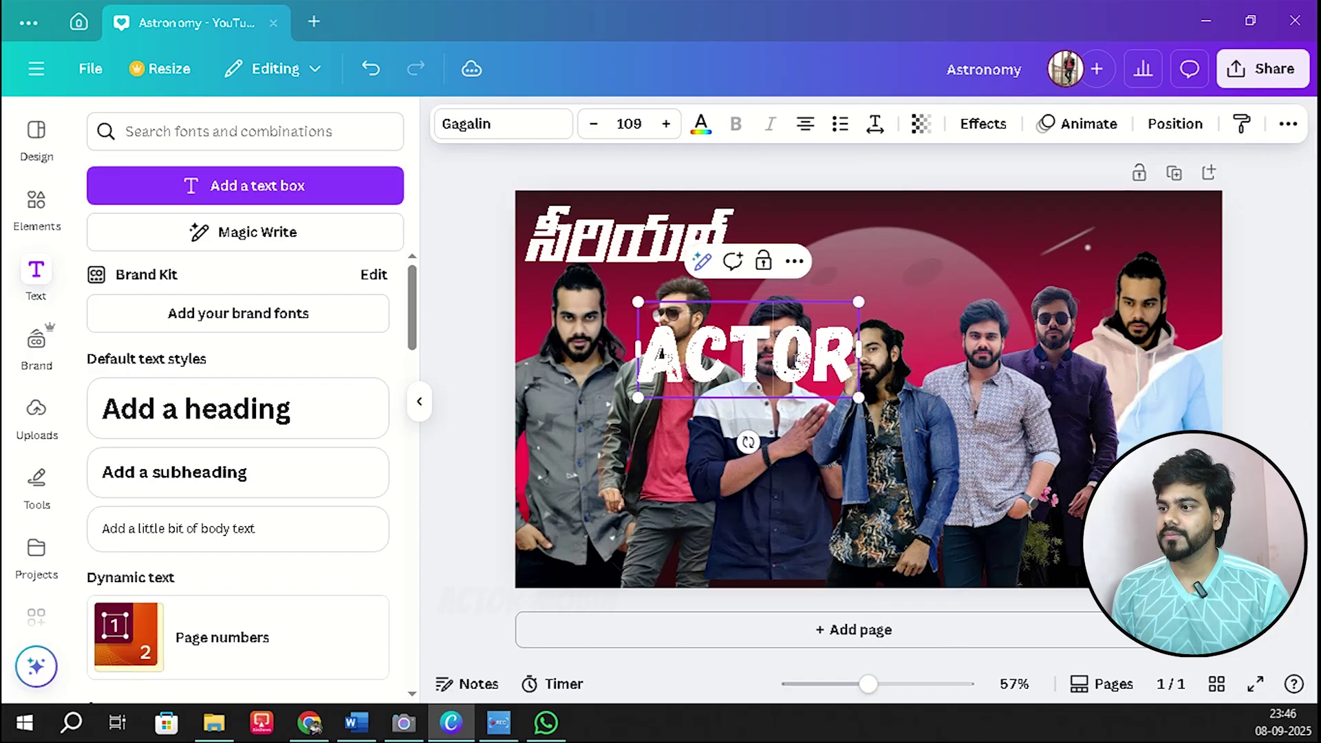
click(876, 426)
drag(748, 350, 839, 249)
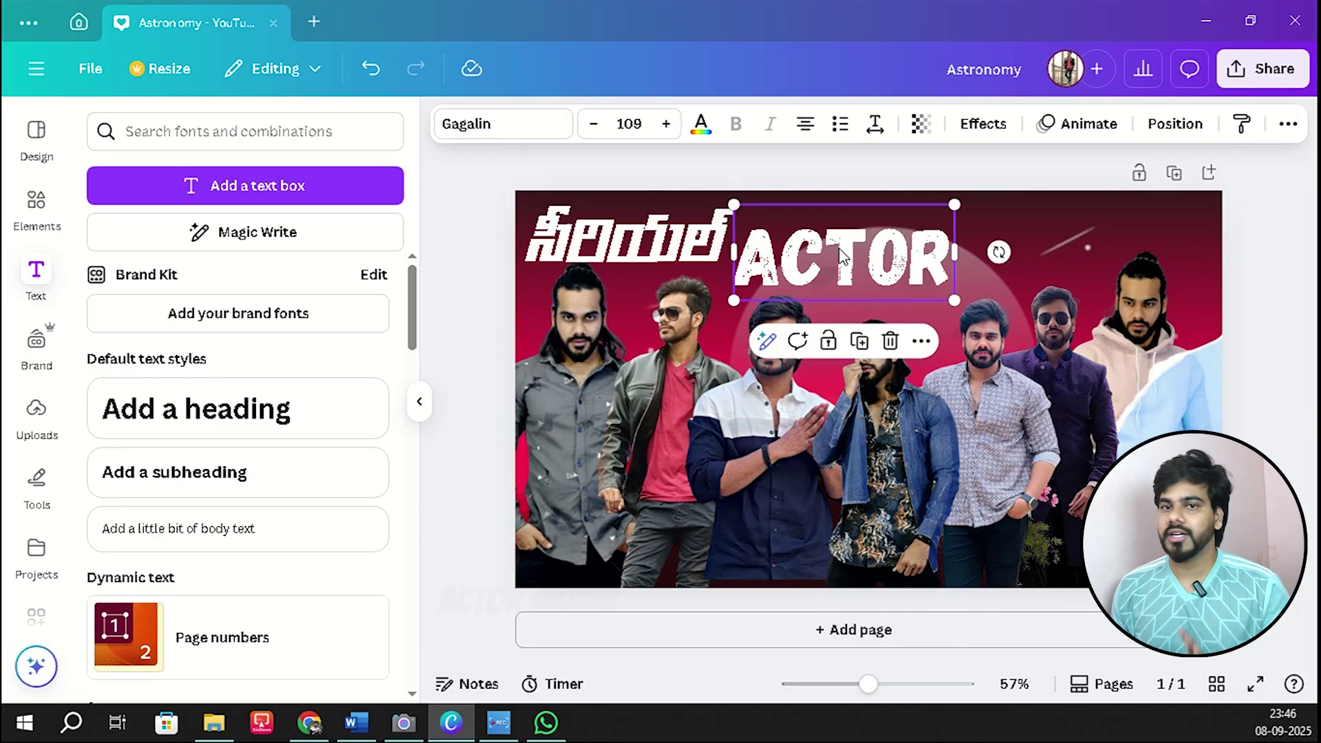
Change the colour of the ACTOR text to the default solid yellow.
double_click(848, 256)
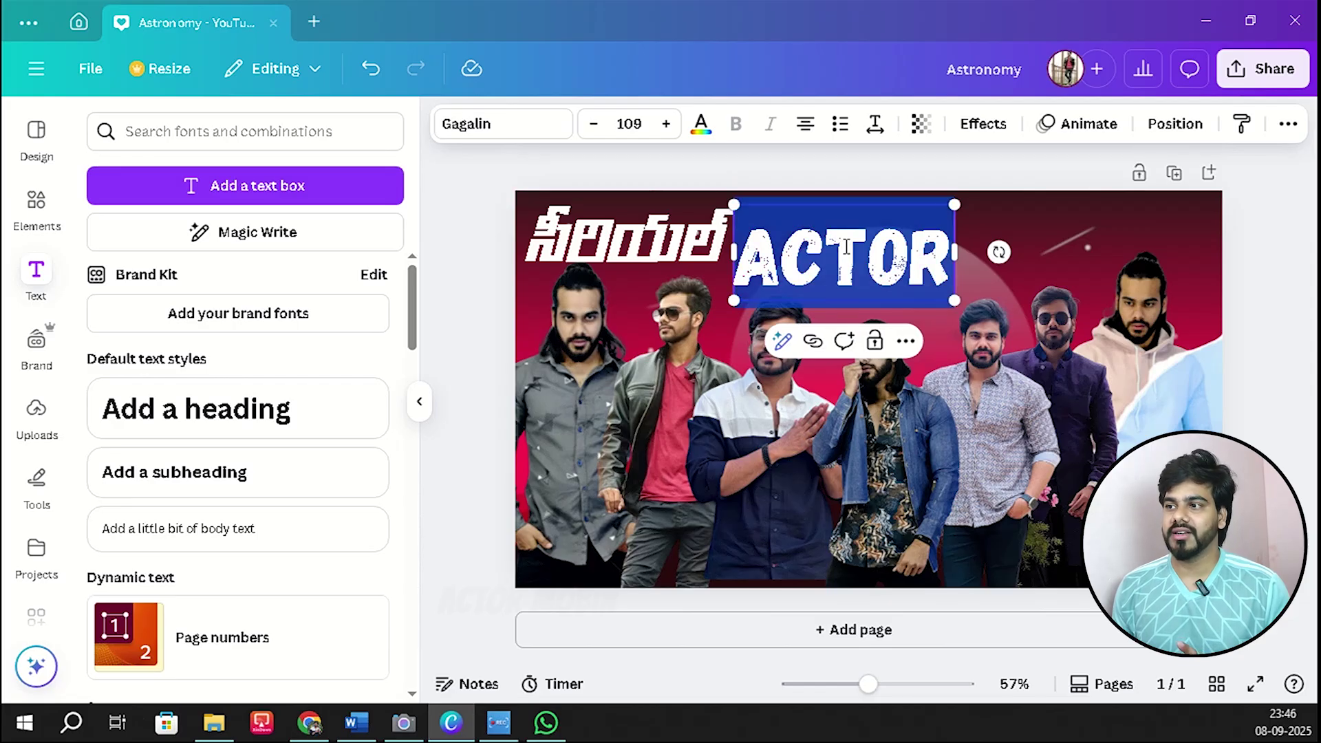
click(701, 127)
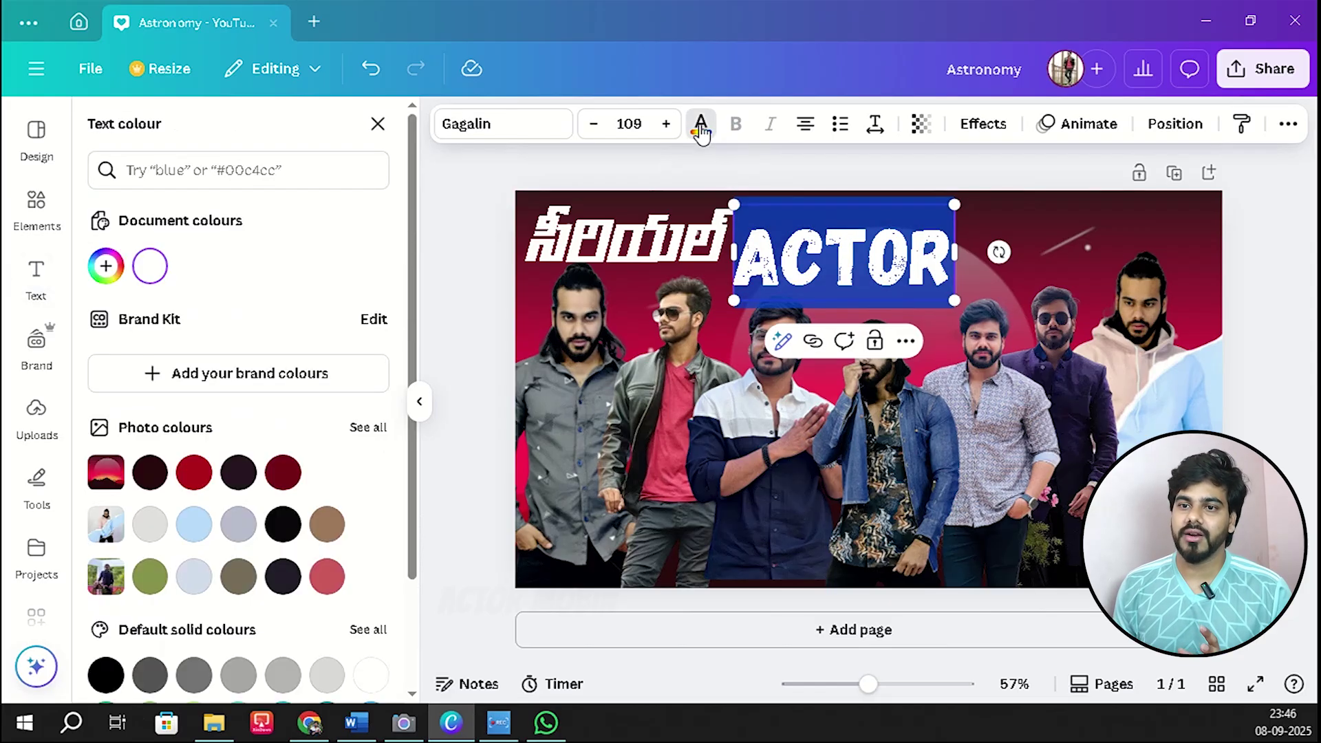
scroll(250, 473, down, 2)
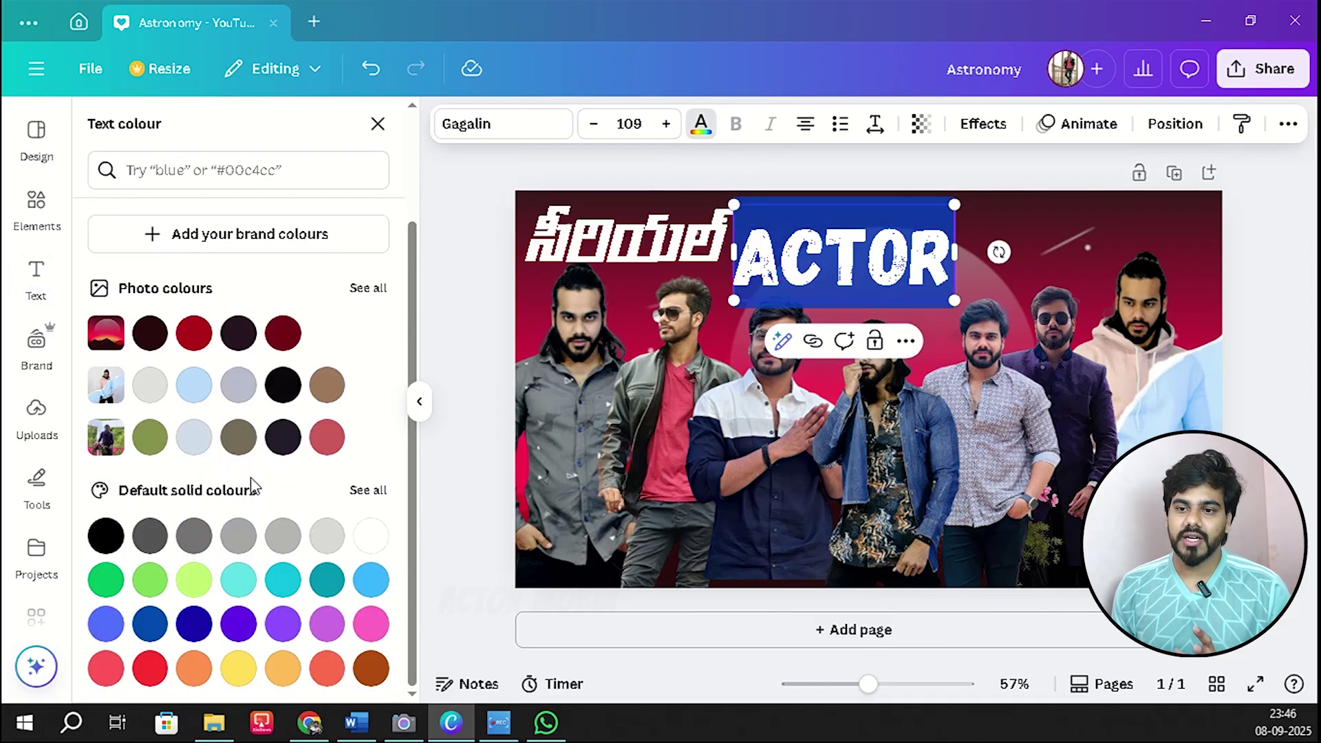
click(238, 668)
click(958, 171)
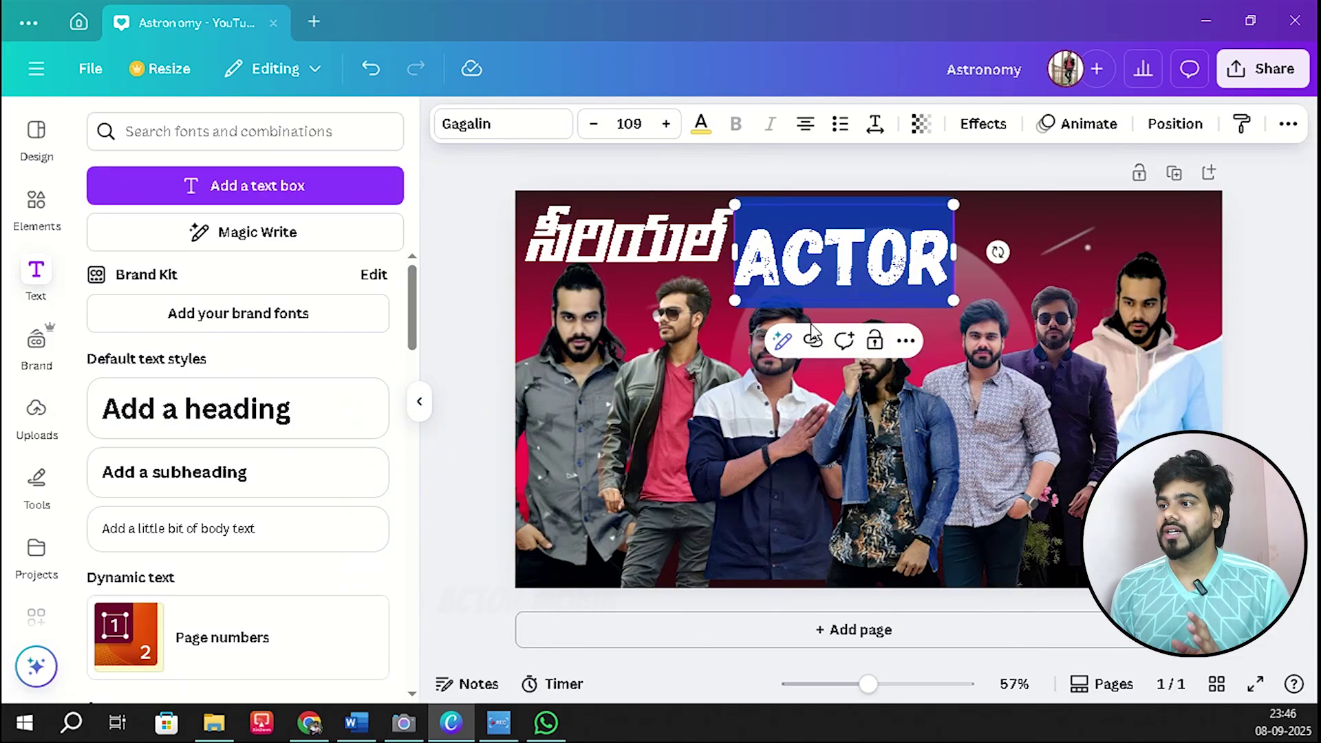
click(489, 188)
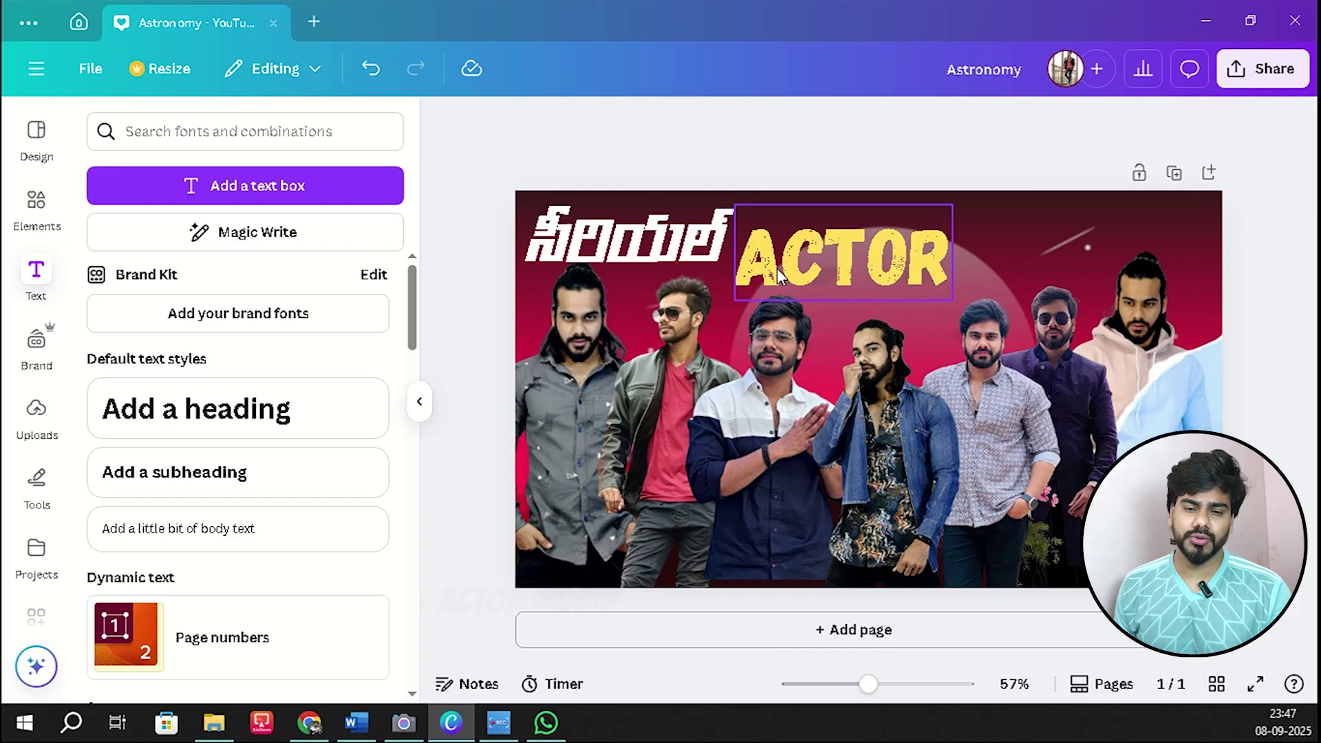
Enlarge the ACTOR text to font size 118 and shift it slightly up.
click(946, 219)
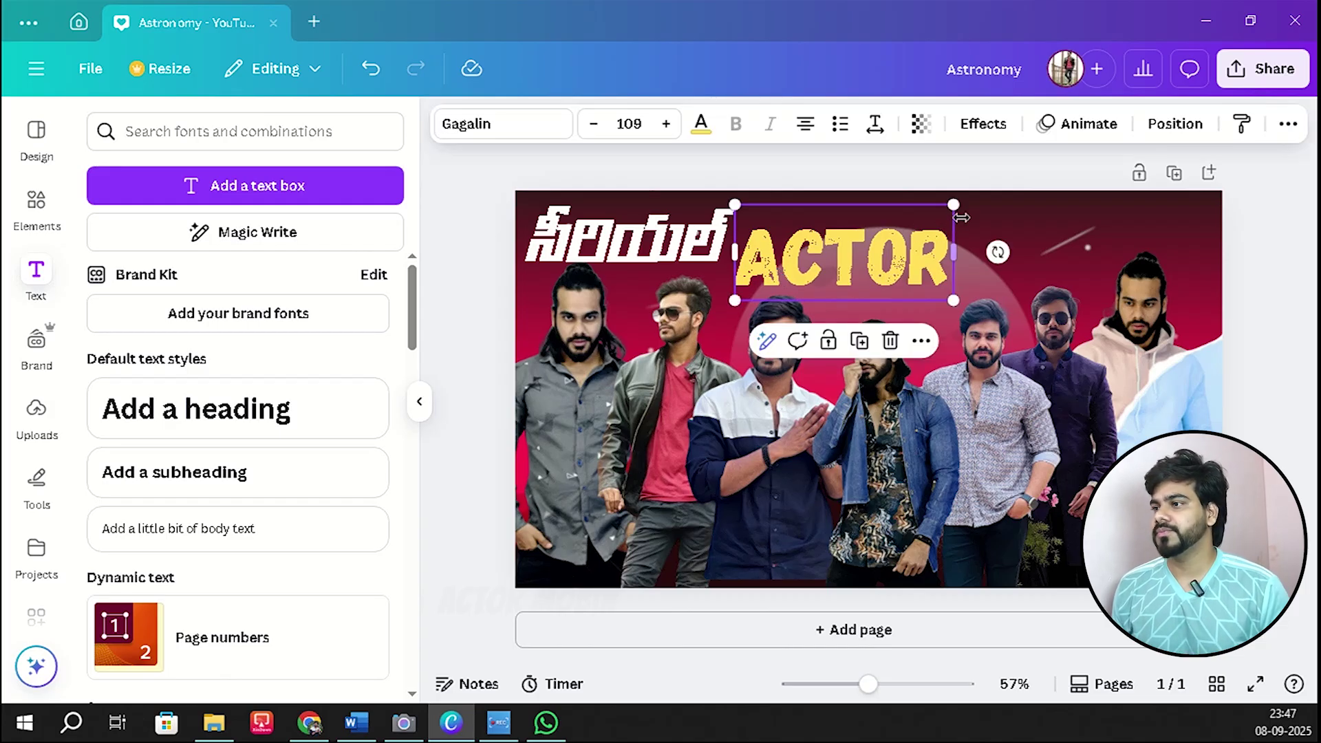
drag(954, 204, 975, 194)
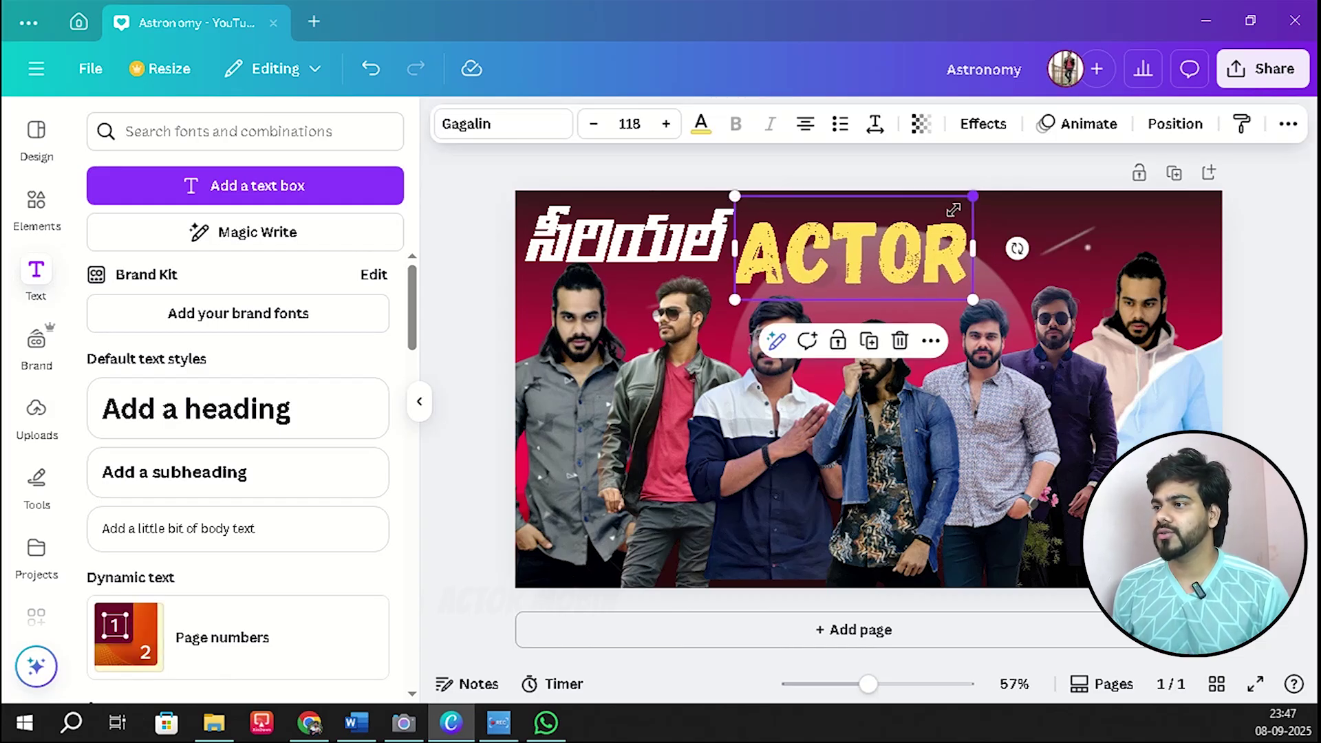
drag(946, 247, 944, 239)
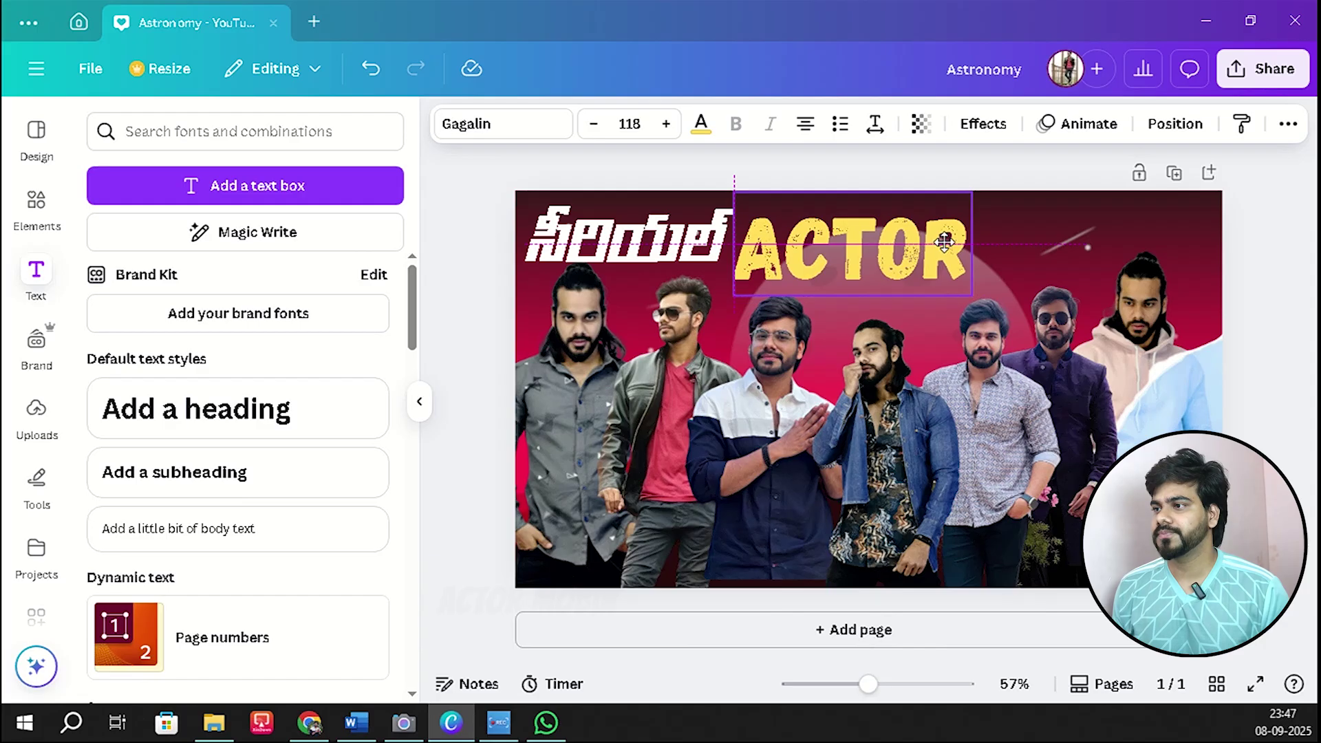
click(1003, 166)
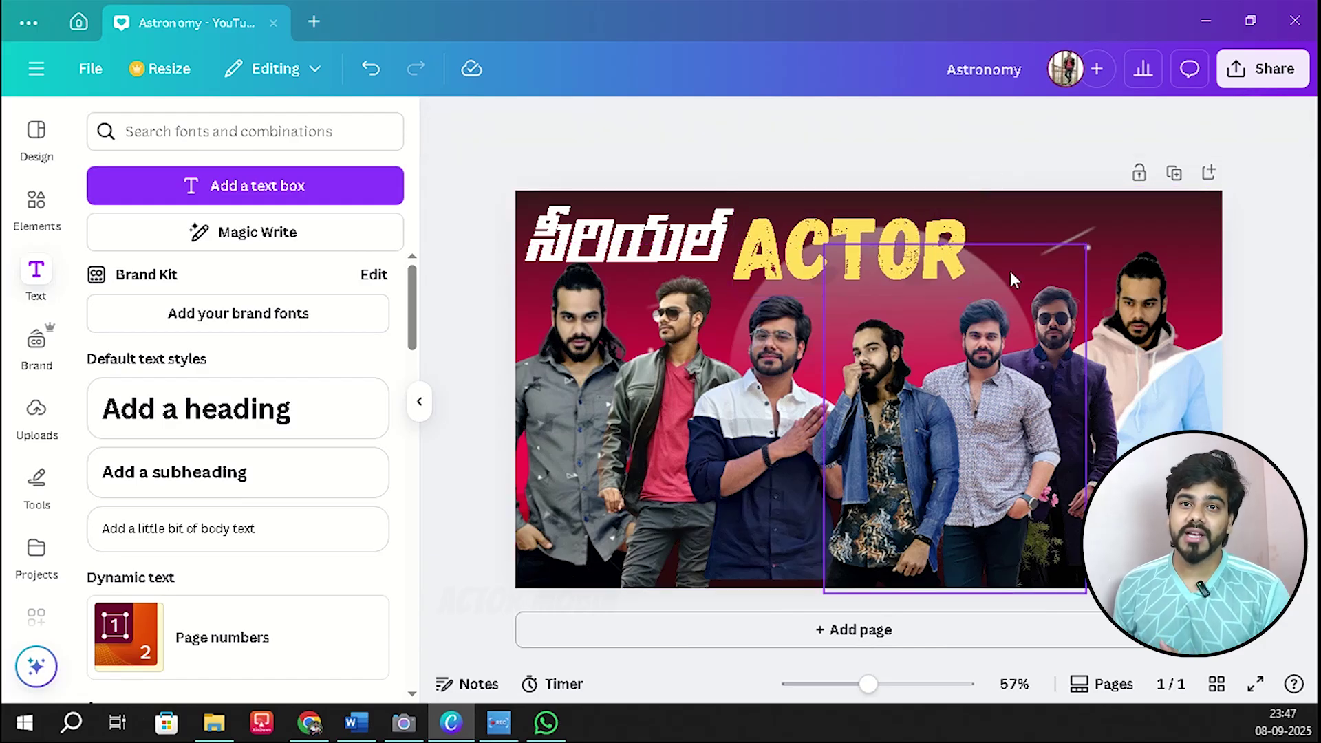
Duplicate the word సీరియల్ and place the copy after ACTOR in the thumbnail's upper-right area.
click(610, 245)
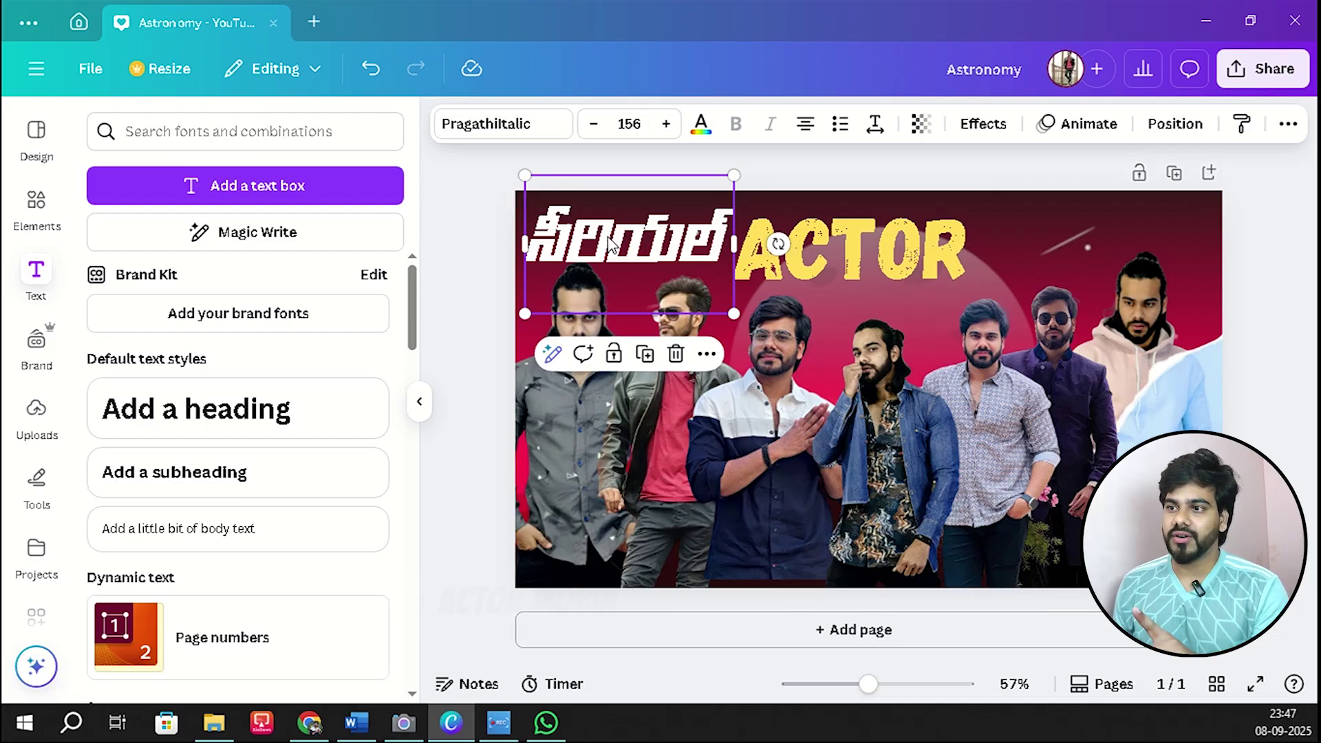
click(644, 358)
drag(626, 261, 1077, 255)
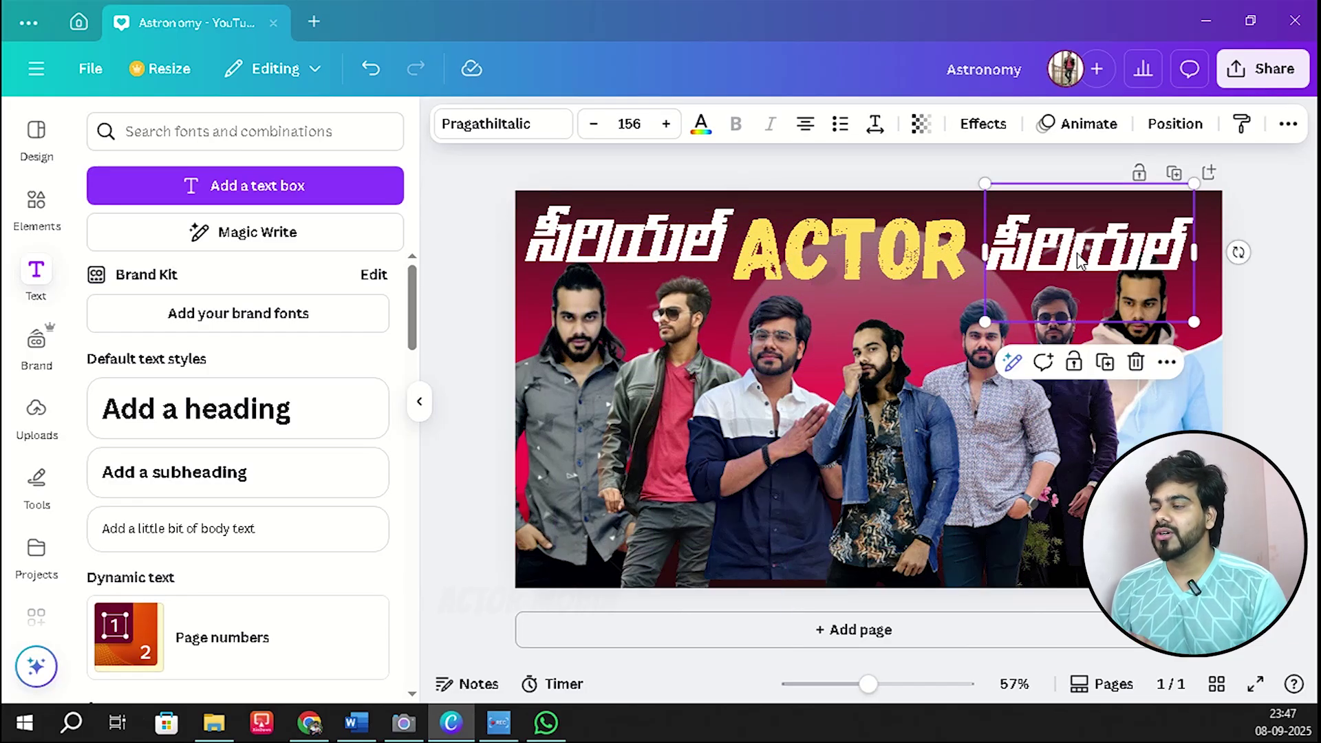
Try to replace the copied word by entering the actor's name directly in Telugu.
double_click(1078, 260)
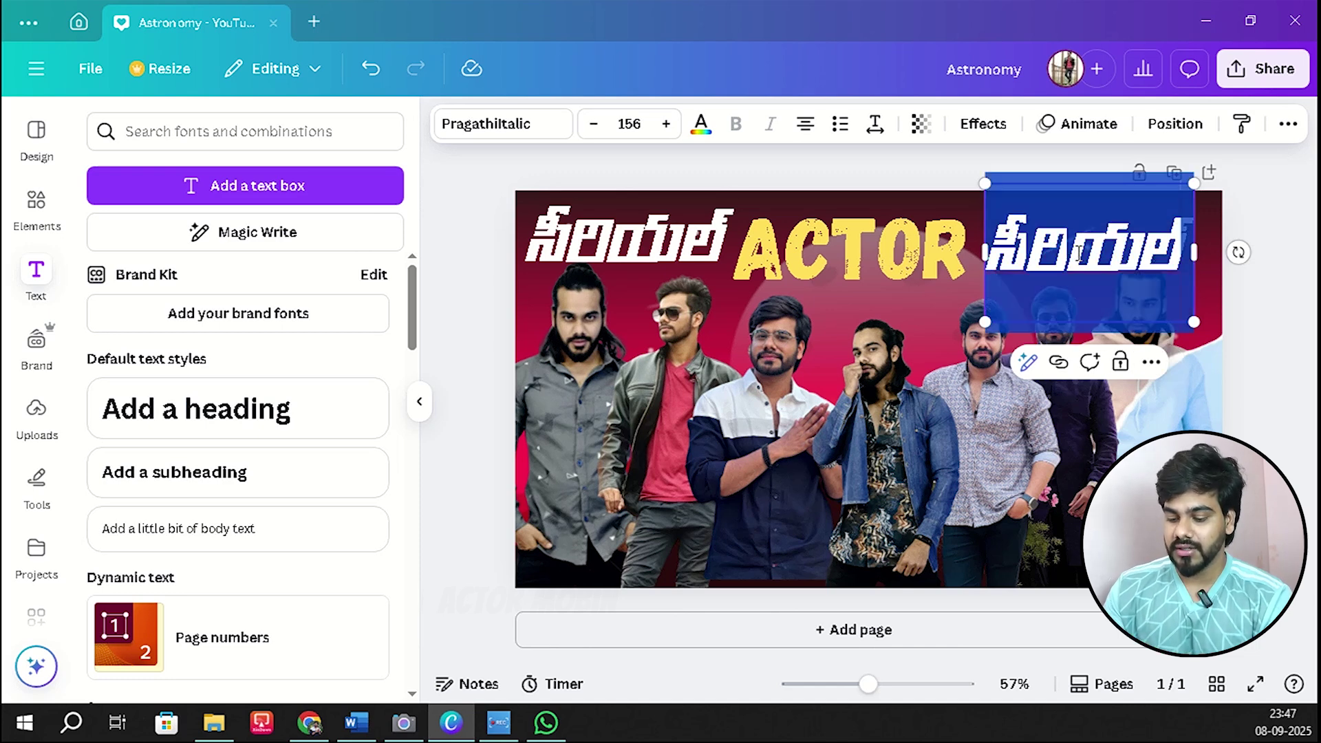
key(BackSpace)
text(ఎసీ)
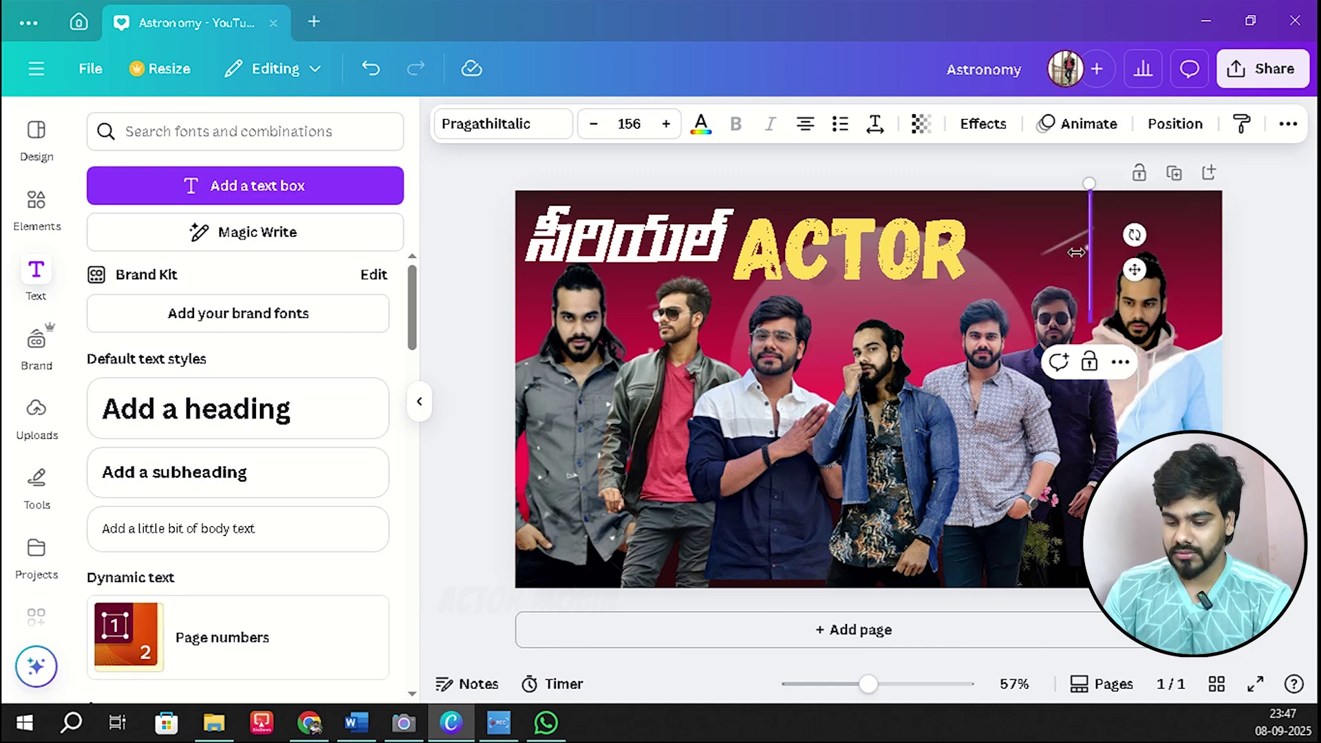
text(ఎలిలు)
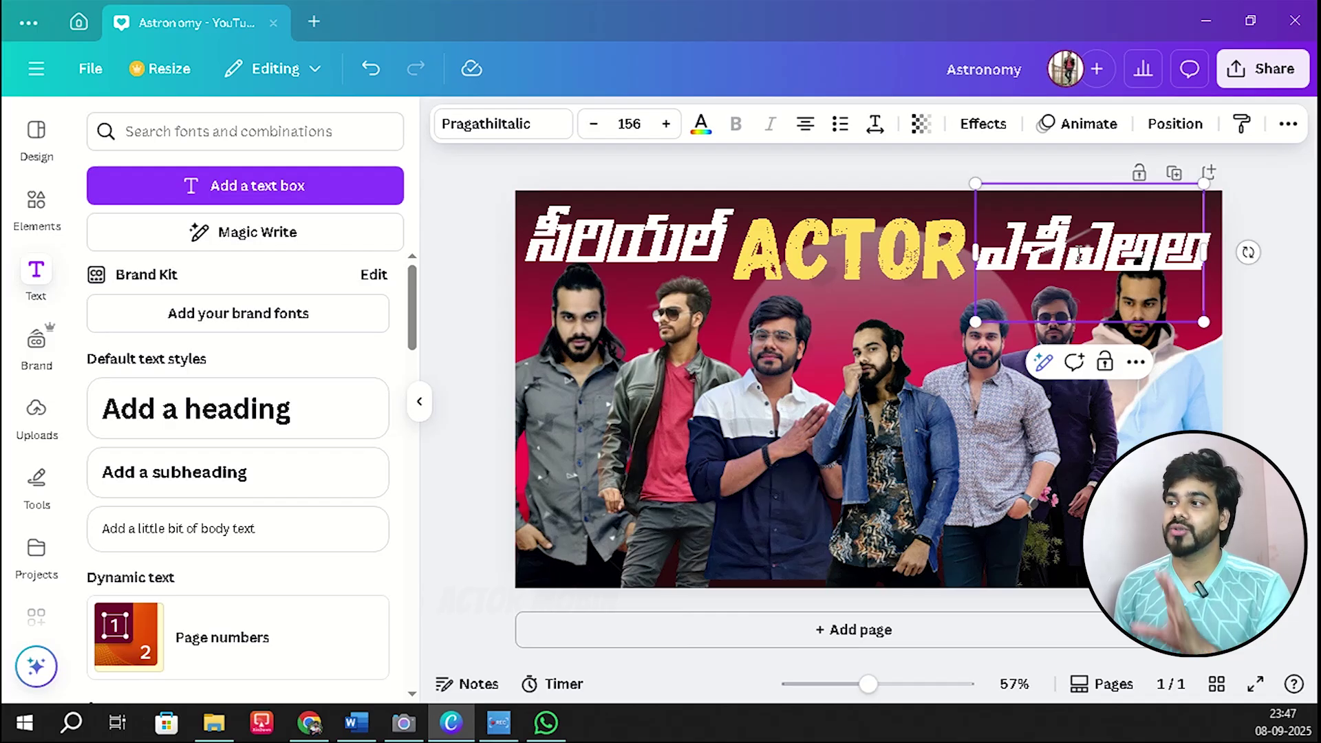
Switch to Word and copy the actor's name, the last word of the Telugu line.
click(364, 731)
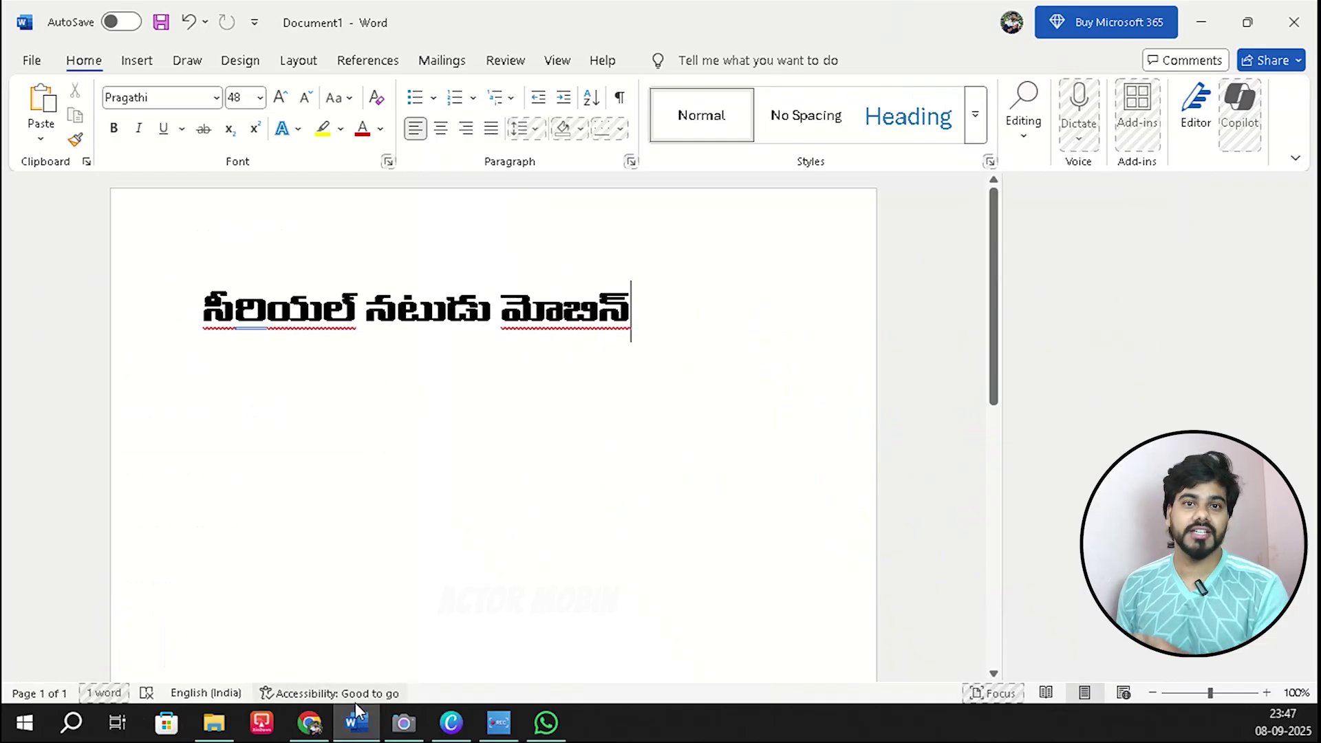
double_click(517, 313)
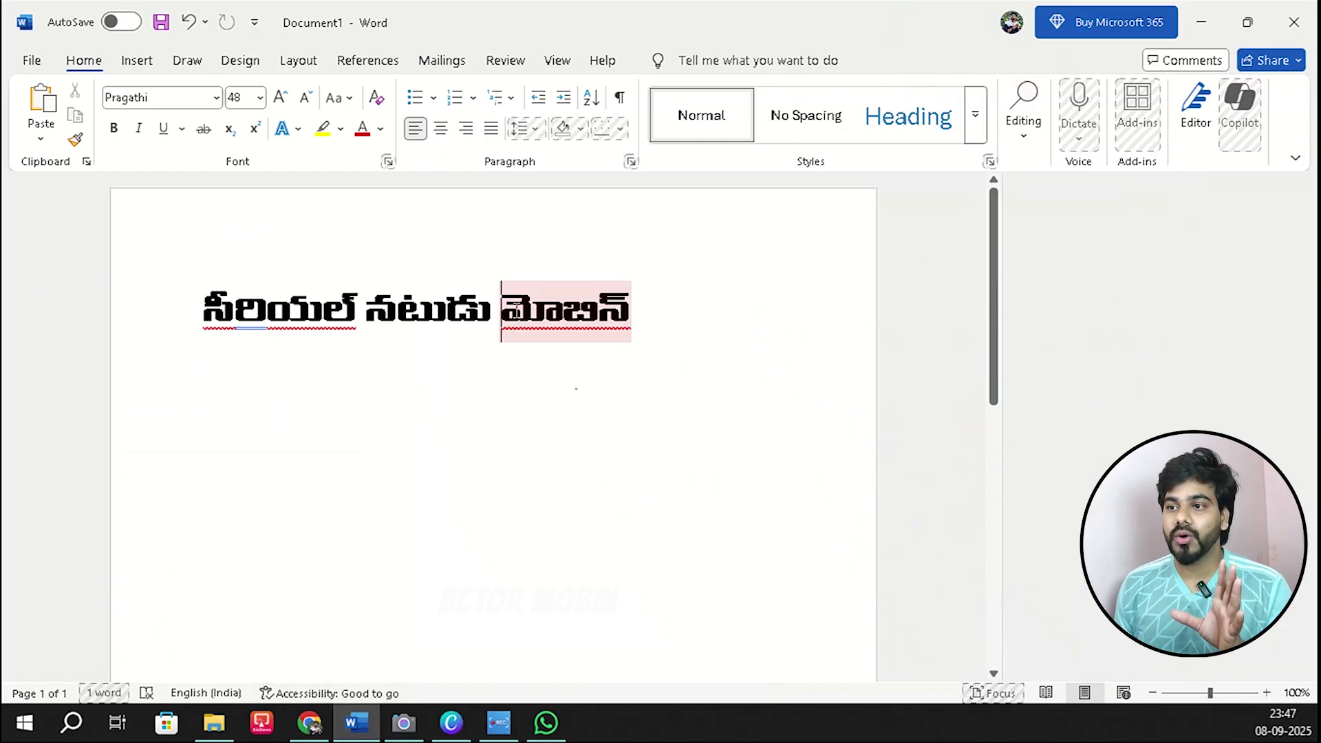
right_click(561, 310)
key(Escape)
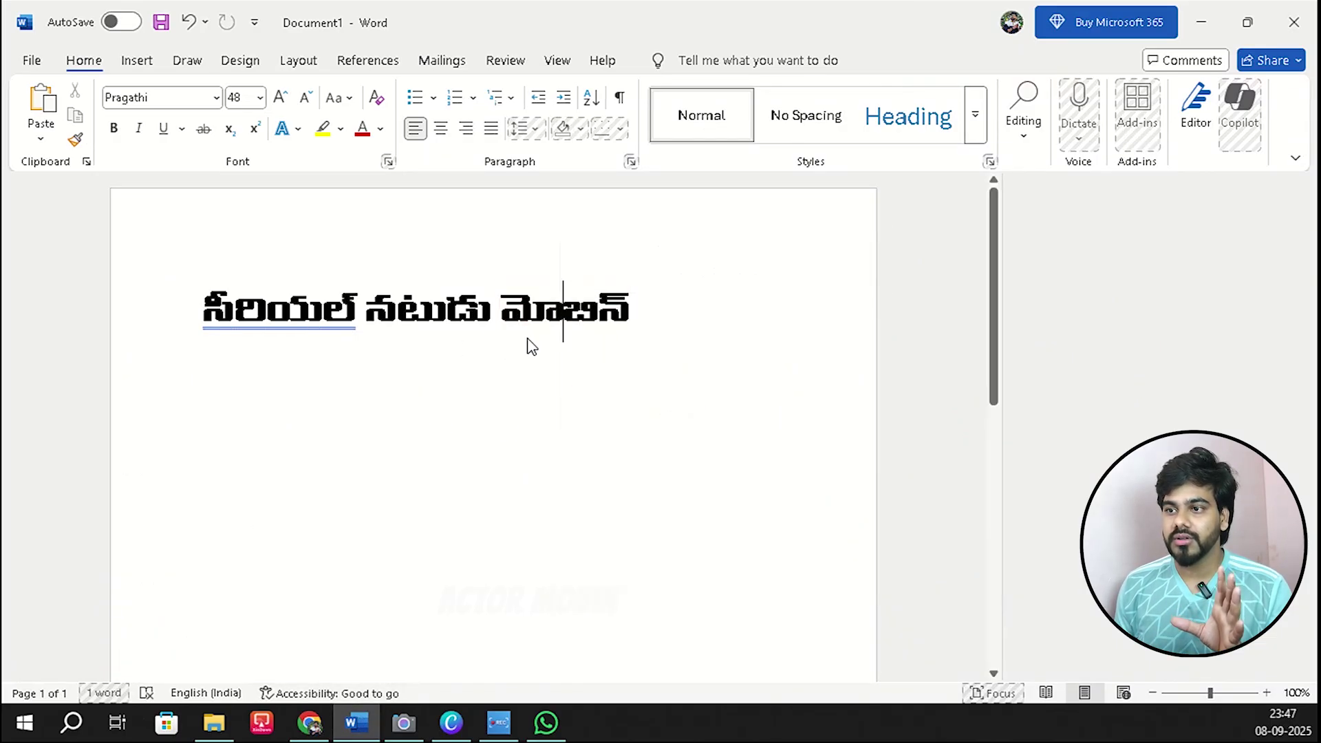
double_click(523, 310)
double_click(556, 314)
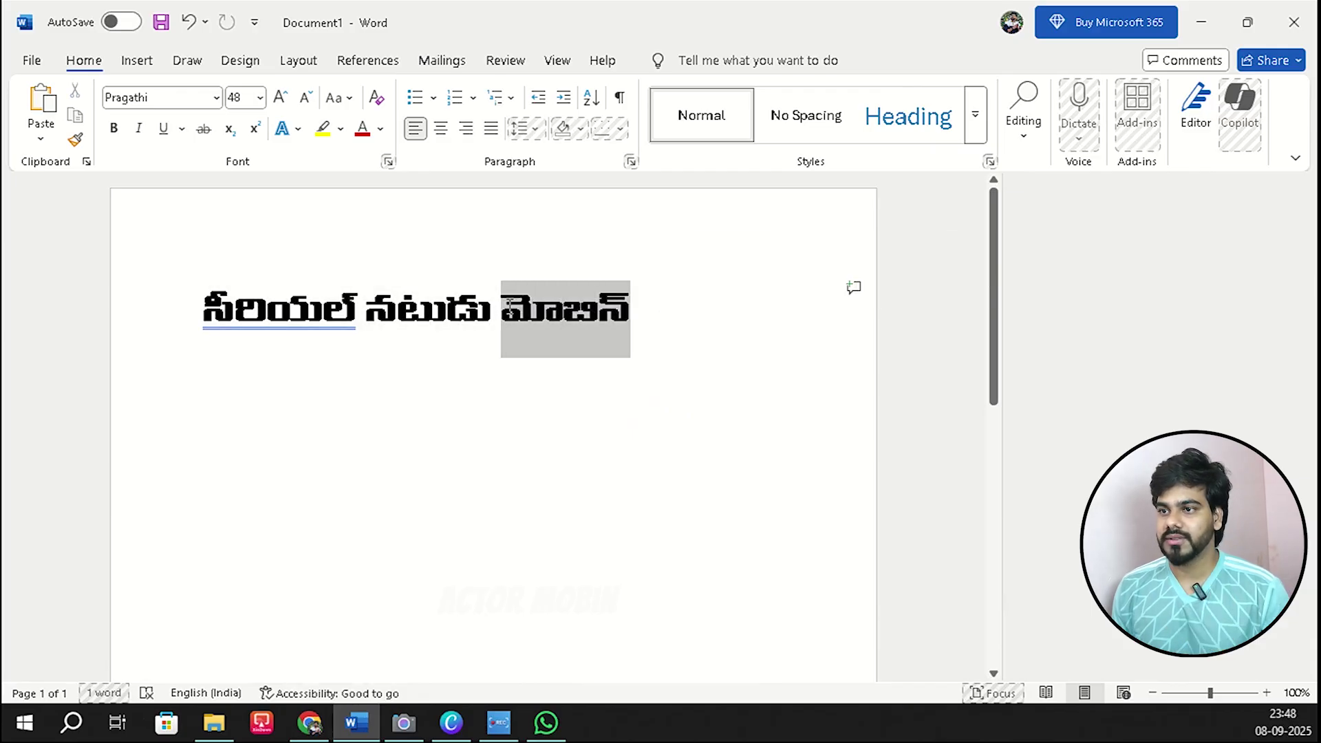
right_click(556, 315)
click(592, 345)
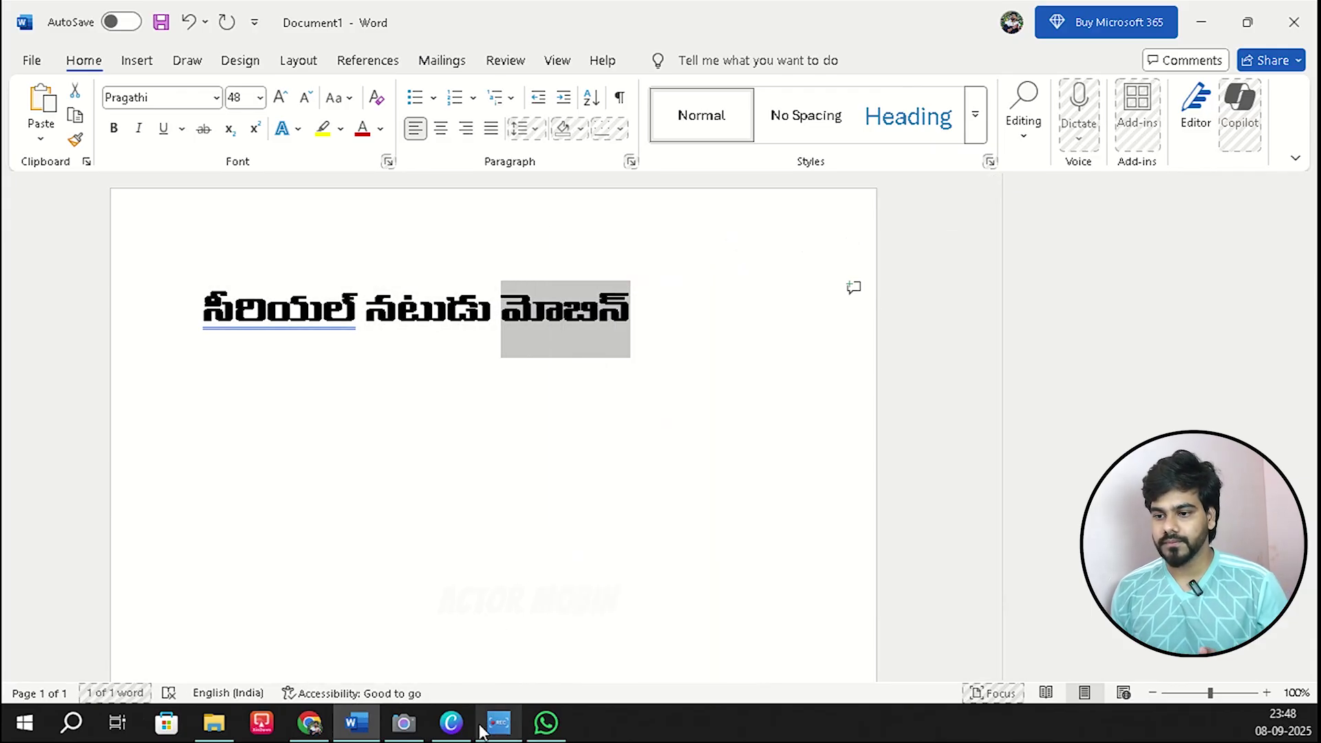
Switch back to Canva, paste the Telugu name over the duplicated text at font size 185, and position it after ACTOR.
click(450, 722)
key(ctrl+v)
drag(1099, 237, 1090, 237)
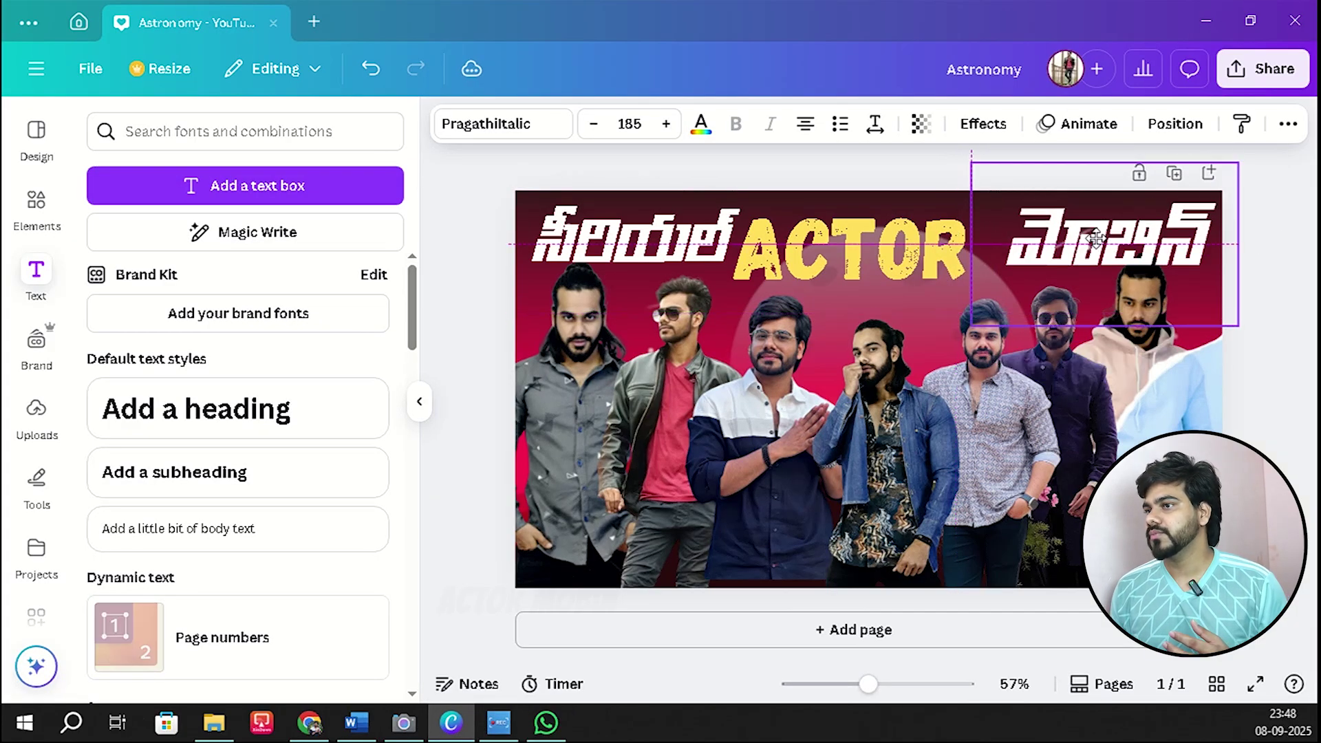
Shift the rightmost man's photo slightly down and right beneath the Telugu name.
click(1193, 420)
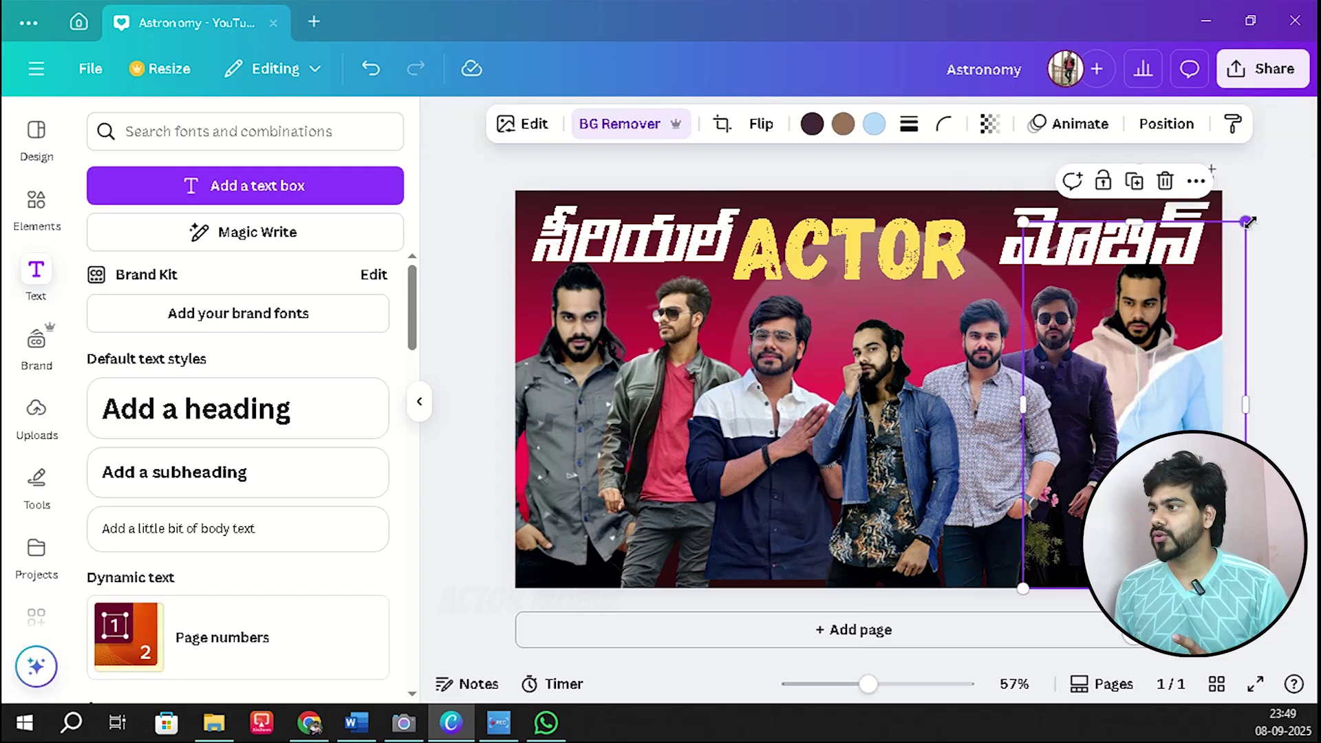
drag(1163, 316, 1178, 329)
click(1275, 195)
Enlarge the ACTOR text slightly and fit it into the gap between the two Telugu words.
drag(870, 254, 894, 252)
drag(990, 294, 1013, 306)
drag(894, 252, 878, 256)
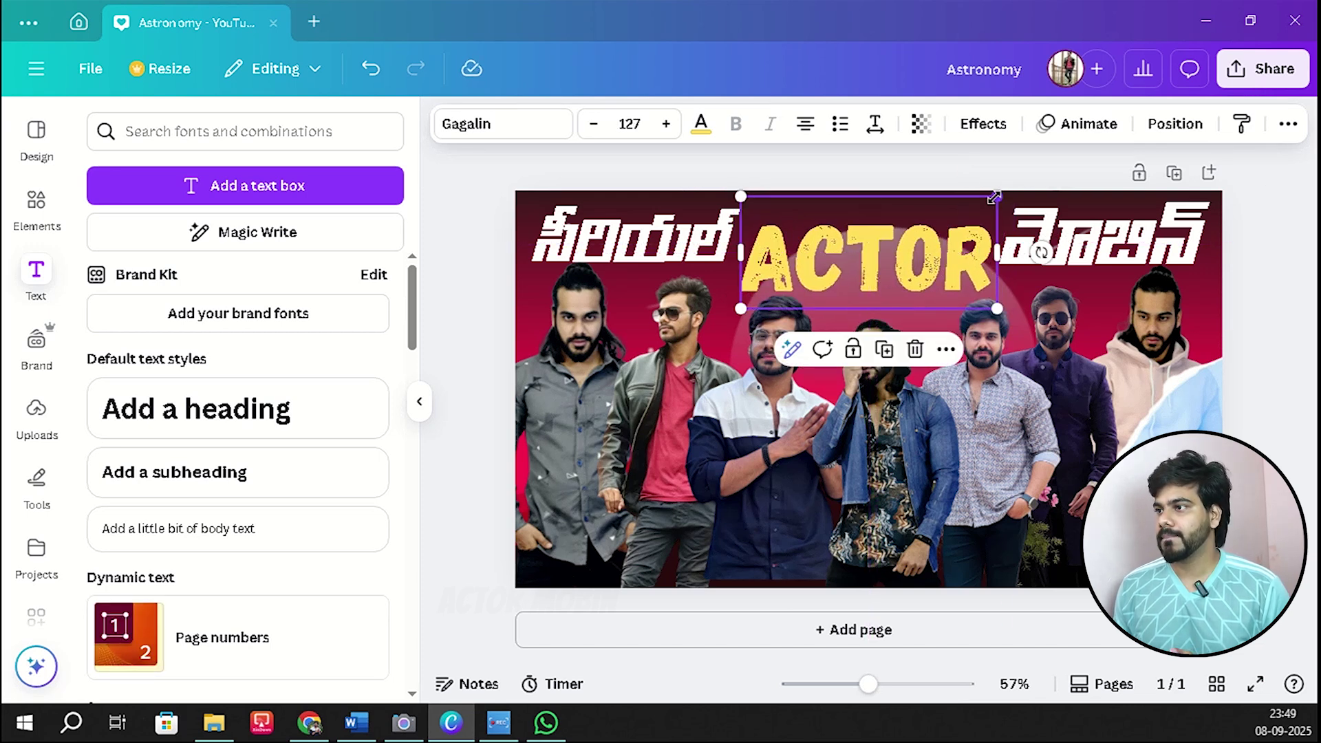
drag(994, 201, 986, 207)
click(1278, 237)
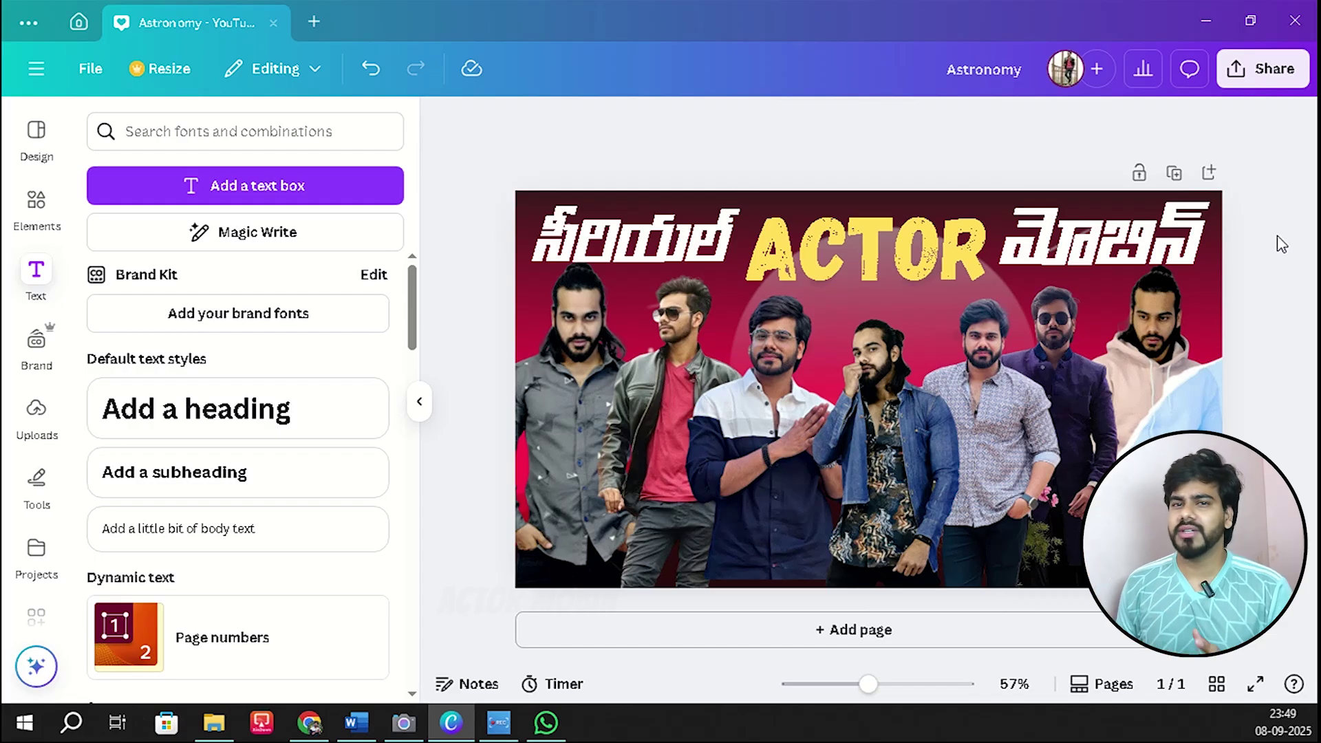
Apply a Shadow effect to the word సీరియల్ with direction -45, blur 29 and transparency 29.
click(636, 240)
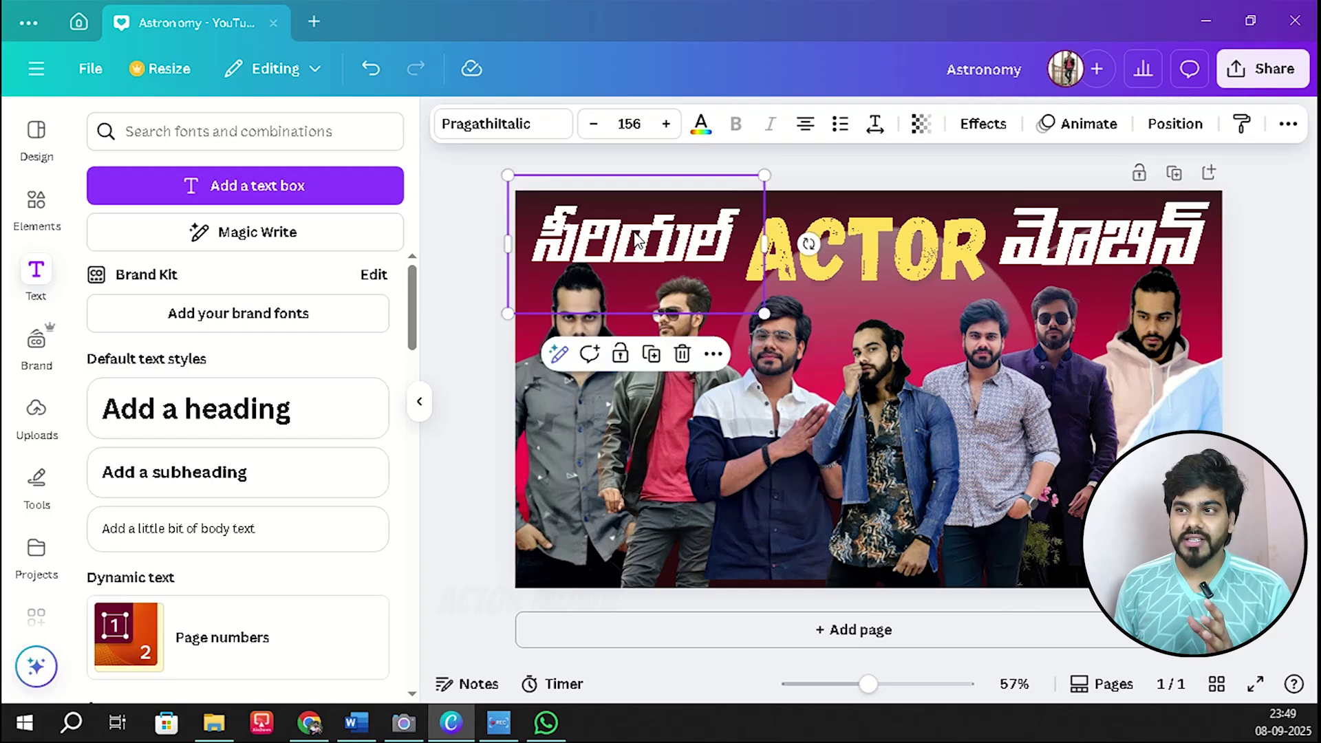
click(996, 125)
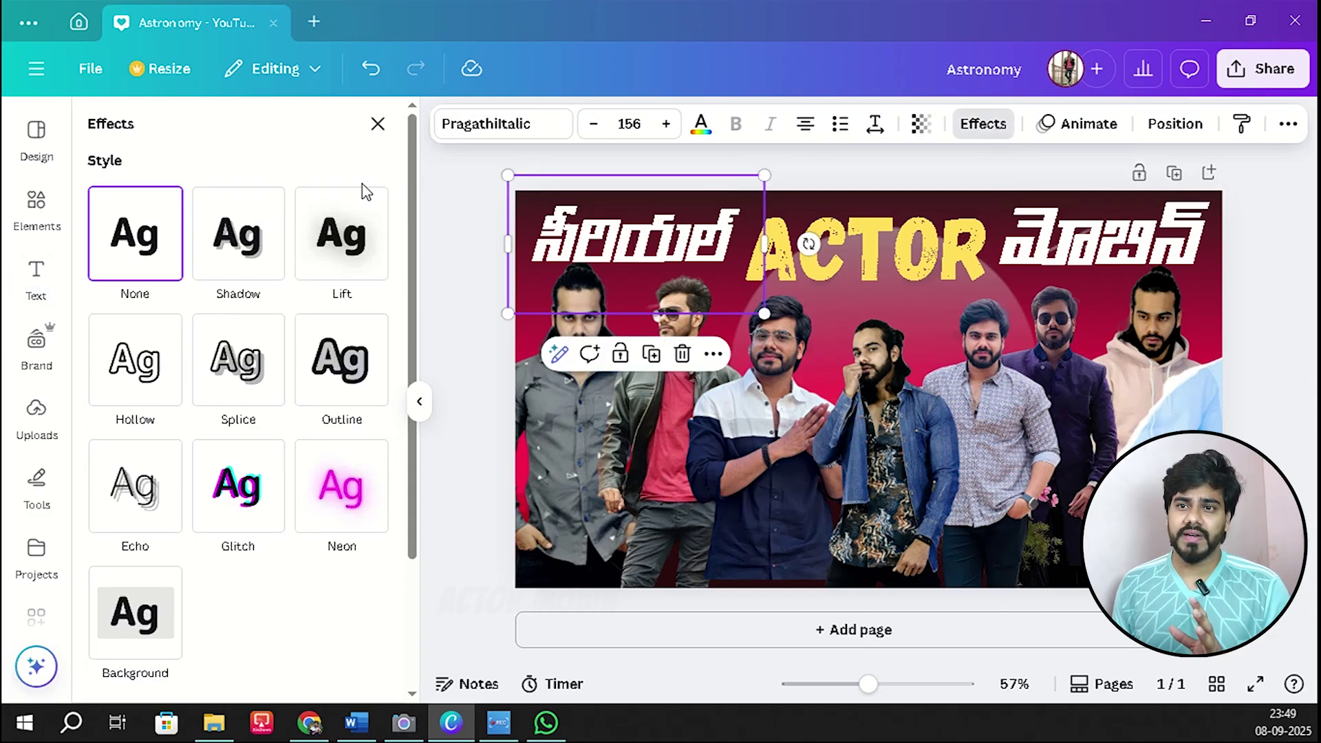
click(249, 243)
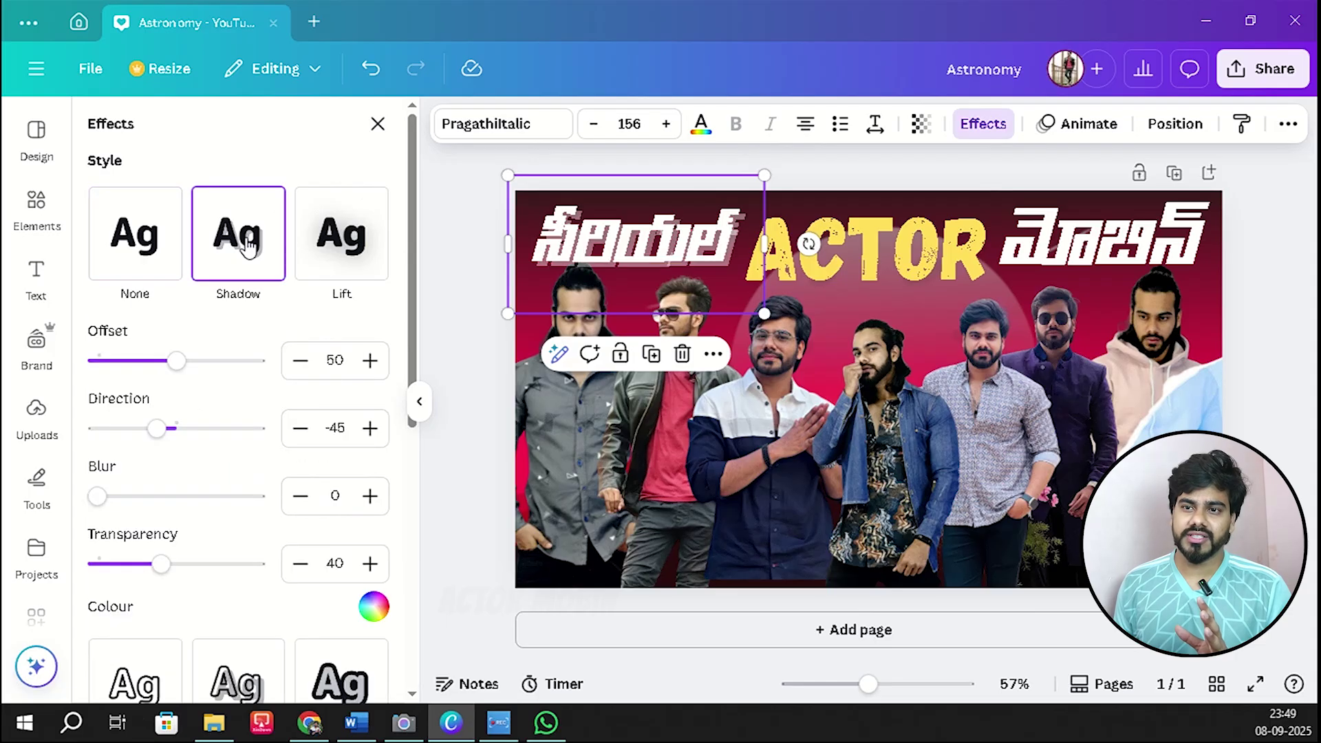
drag(97, 496, 163, 514)
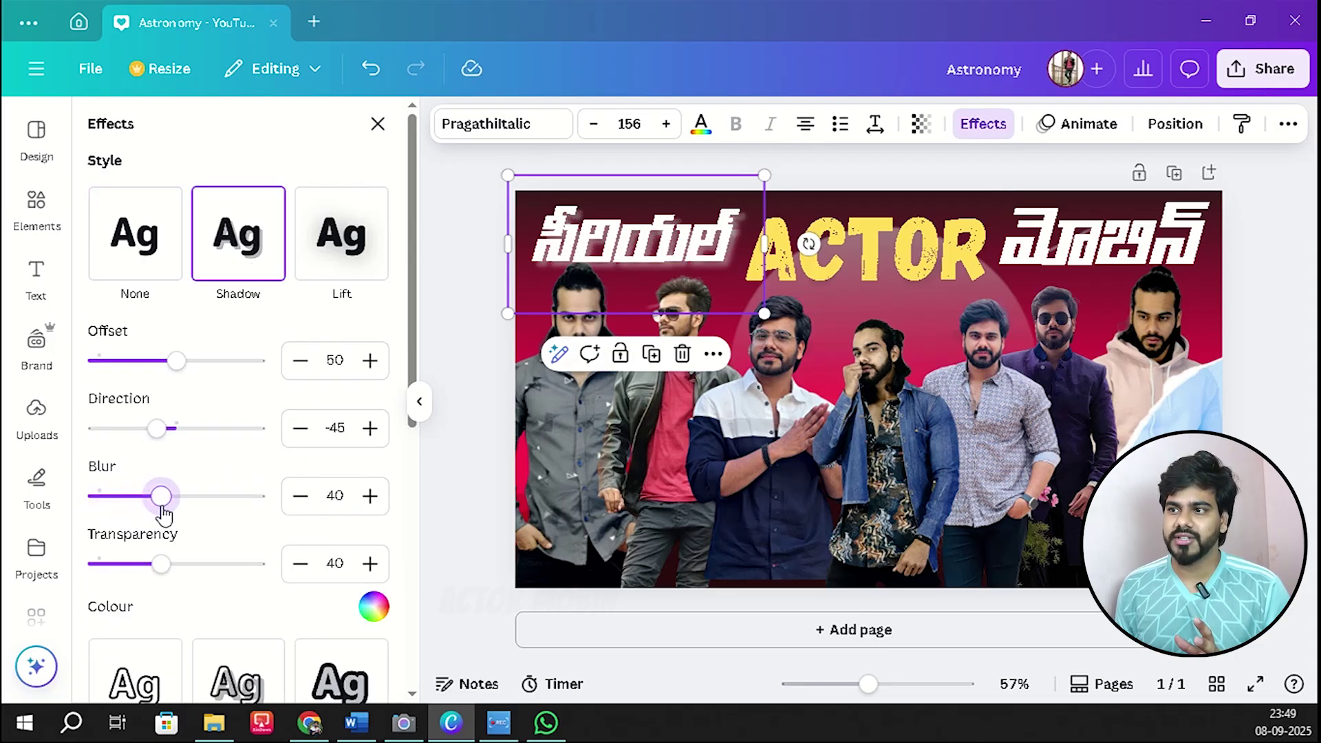
mouse_move(155, 431)
mouse_down()
mouse_move(117, 430)
mouse_move(156, 428)
mouse_up()
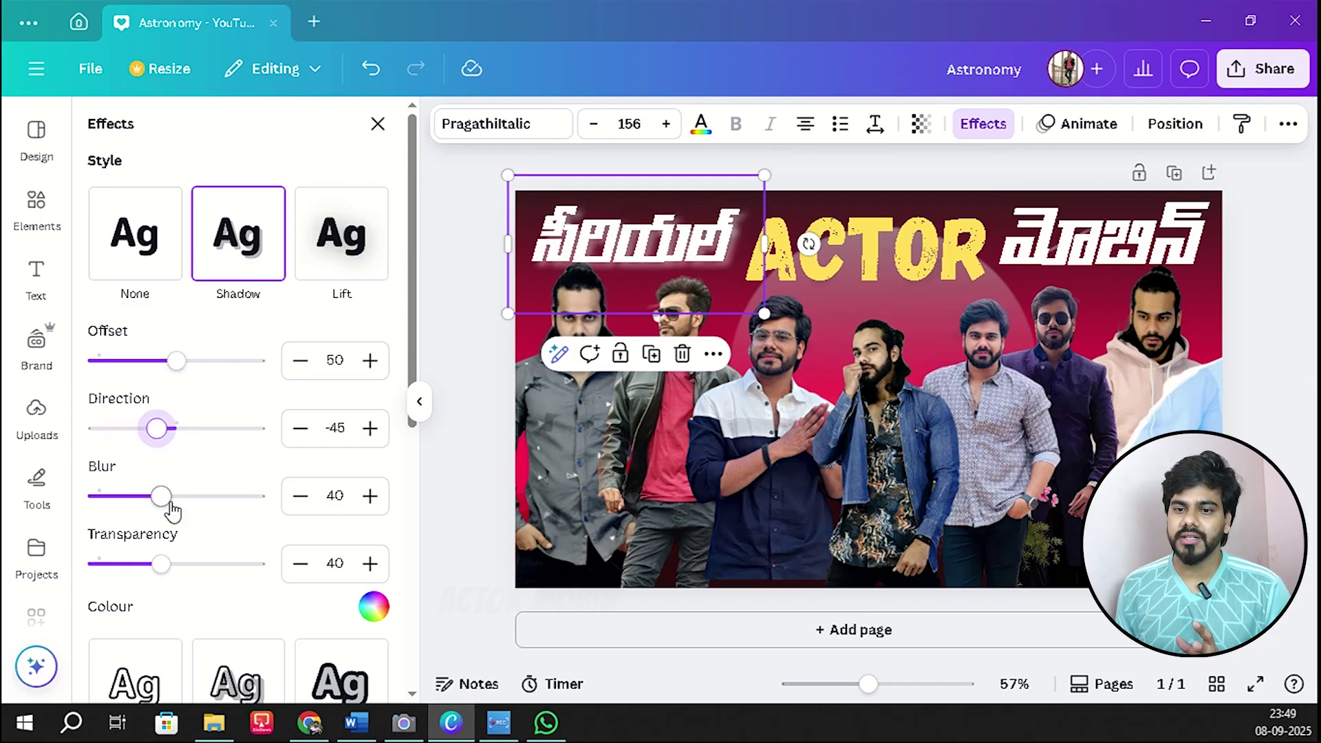
mouse_move(165, 578)
mouse_down()
mouse_move(206, 578)
mouse_move(128, 565)
mouse_move(143, 564)
mouse_up()
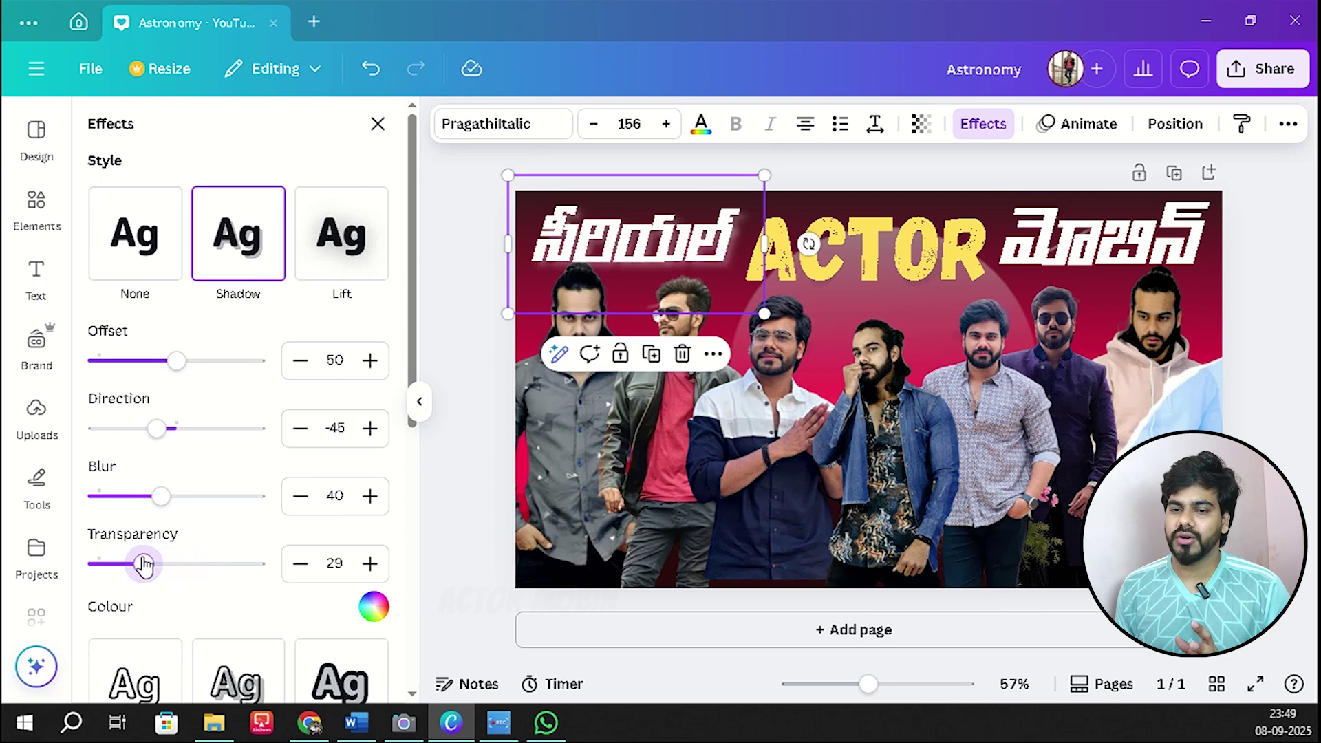
mouse_move(160, 501)
mouse_down()
mouse_move(122, 502)
mouse_move(151, 510)
mouse_up()
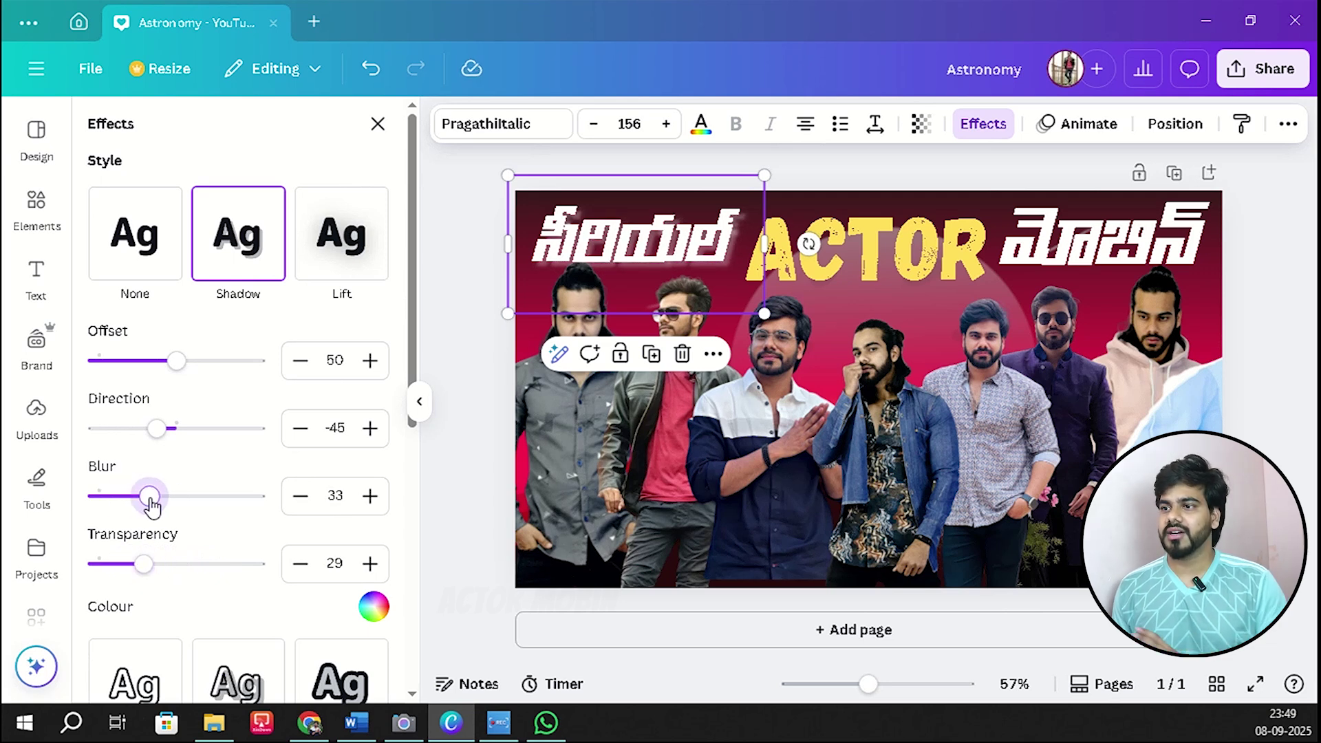
mouse_move(144, 566)
mouse_down()
mouse_move(106, 567)
mouse_move(134, 570)
mouse_up()
mouse_move(151, 501)
mouse_down()
mouse_move(181, 506)
mouse_move(144, 506)
mouse_up()
drag(135, 566, 143, 564)
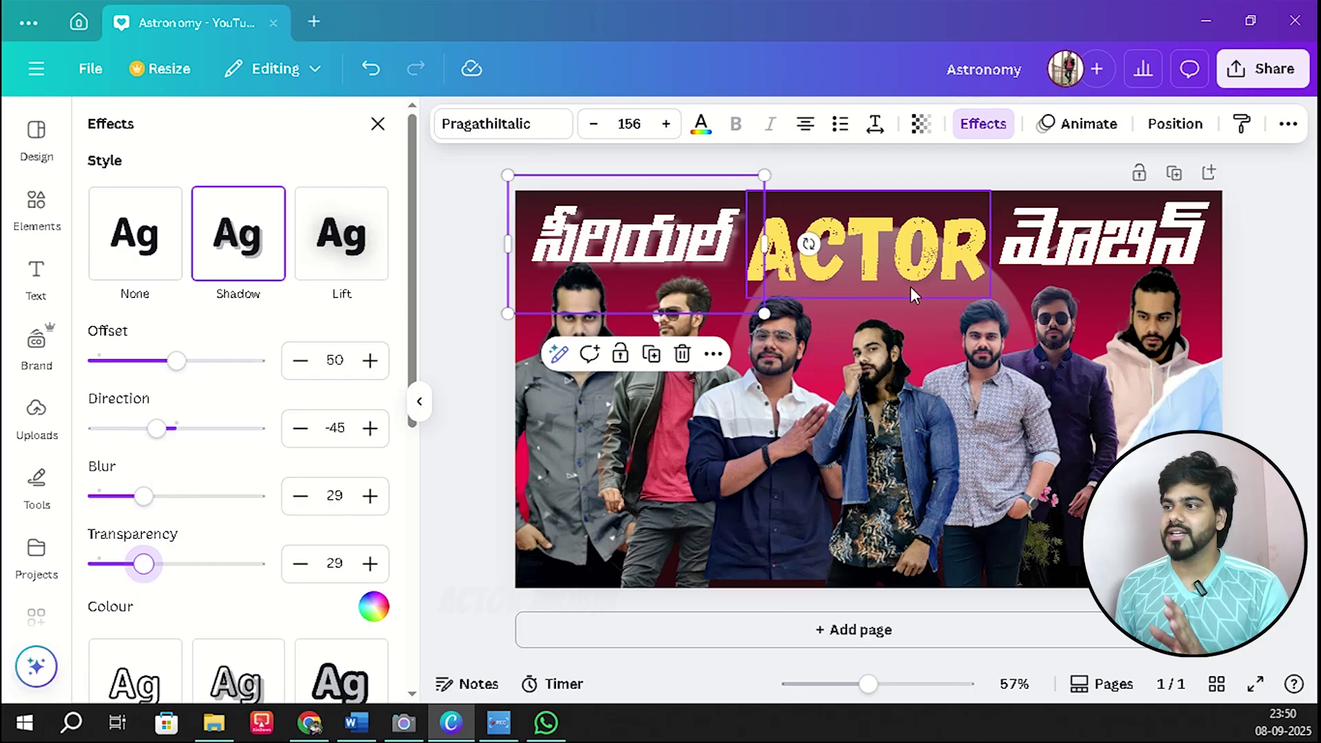
Apply a Shadow effect to the Telugu name with direction -86, blur 11 and transparency 18.
click(1084, 251)
click(237, 234)
mouse_move(102, 505)
mouse_down()
mouse_move(153, 496)
mouse_move(116, 497)
mouse_up()
drag(157, 428, 138, 428)
drag(160, 565, 124, 565)
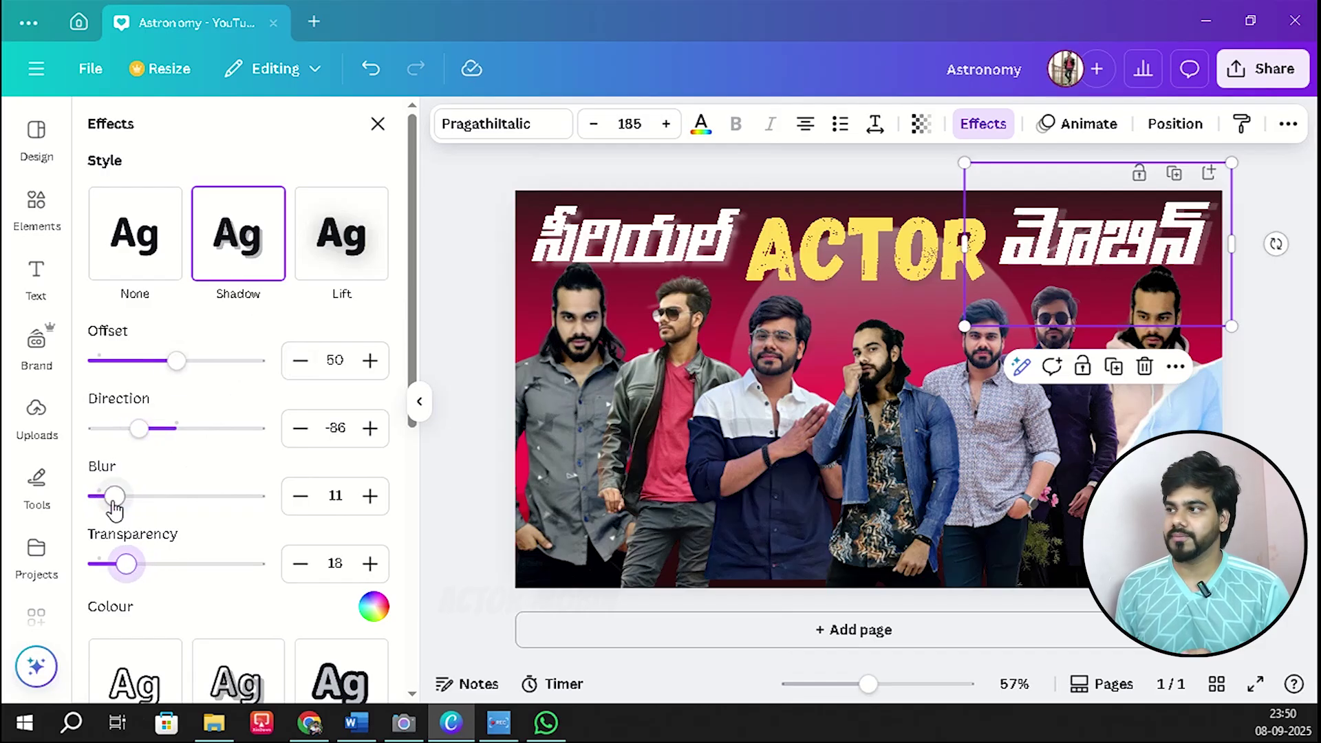
Increase the Telugu name's shadow blur and give the word ACTOR a Shadow effect with direction -88, blur 49 and transparency 21.
drag(113, 503, 153, 499)
click(834, 261)
click(237, 234)
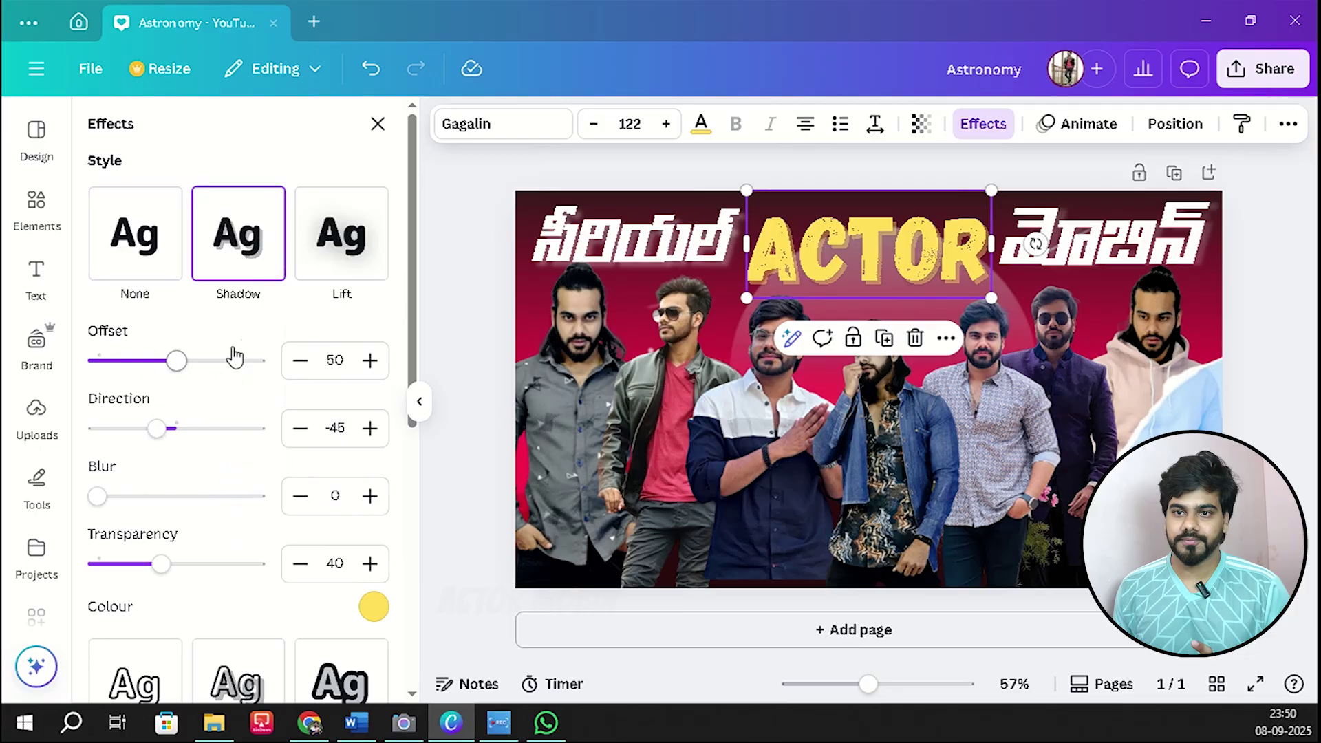
drag(97, 496, 169, 496)
drag(156, 428, 155, 428)
drag(160, 564, 130, 564)
mouse_move(169, 496)
mouse_down()
mouse_move(155, 496)
mouse_move(175, 496)
mouse_up()
drag(156, 428, 140, 428)
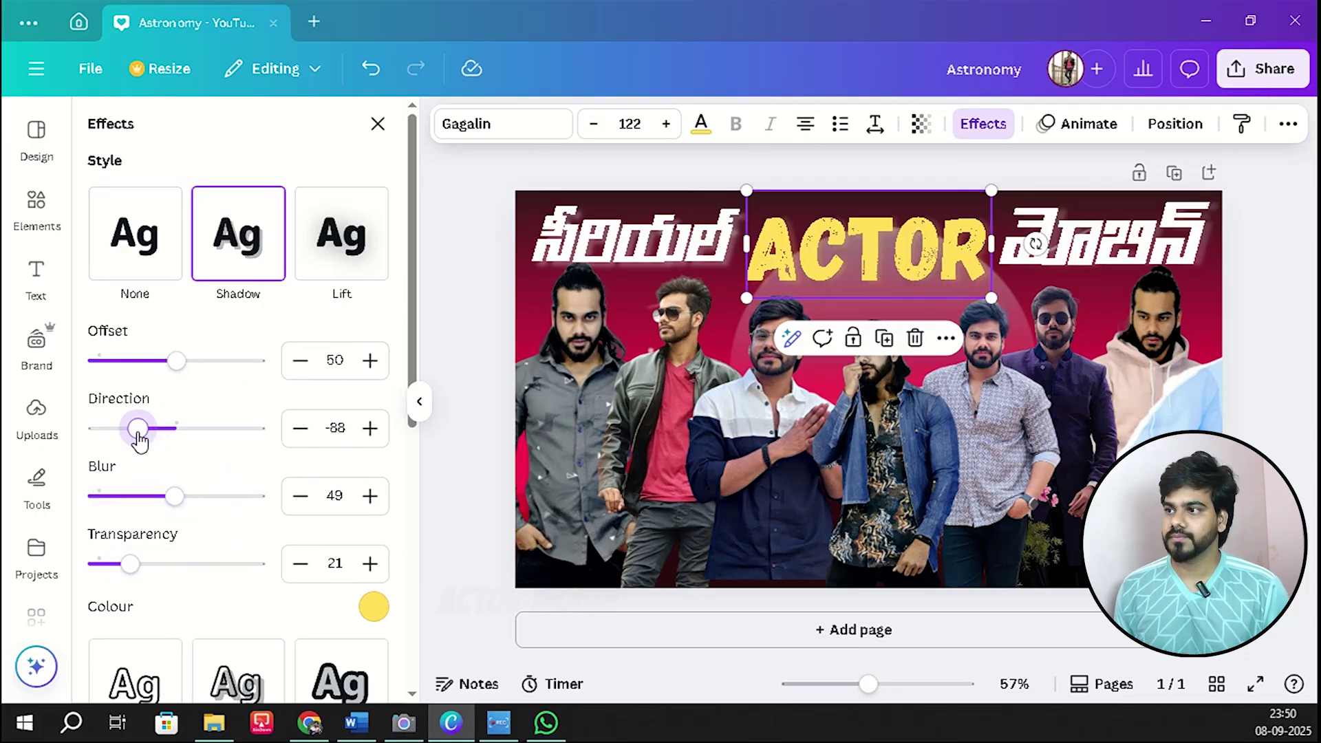
click(816, 165)
click(1086, 260)
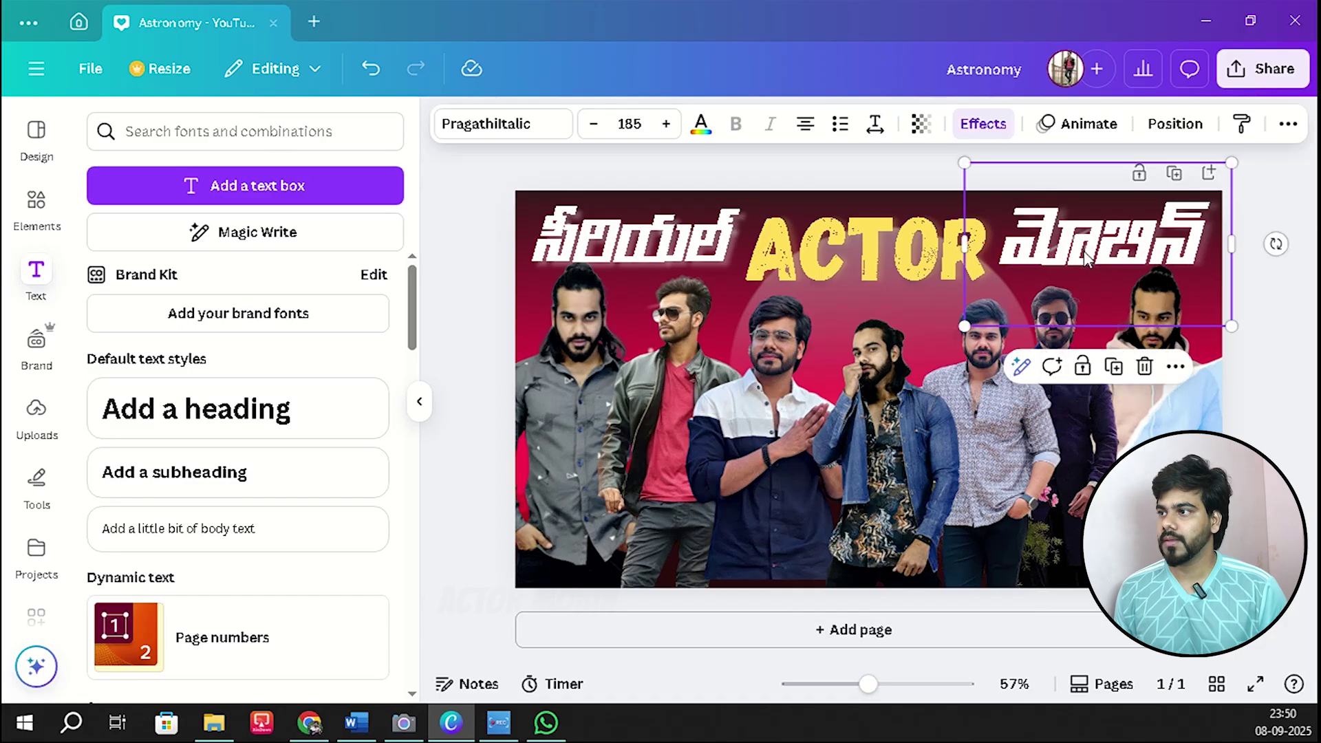
click(1263, 205)
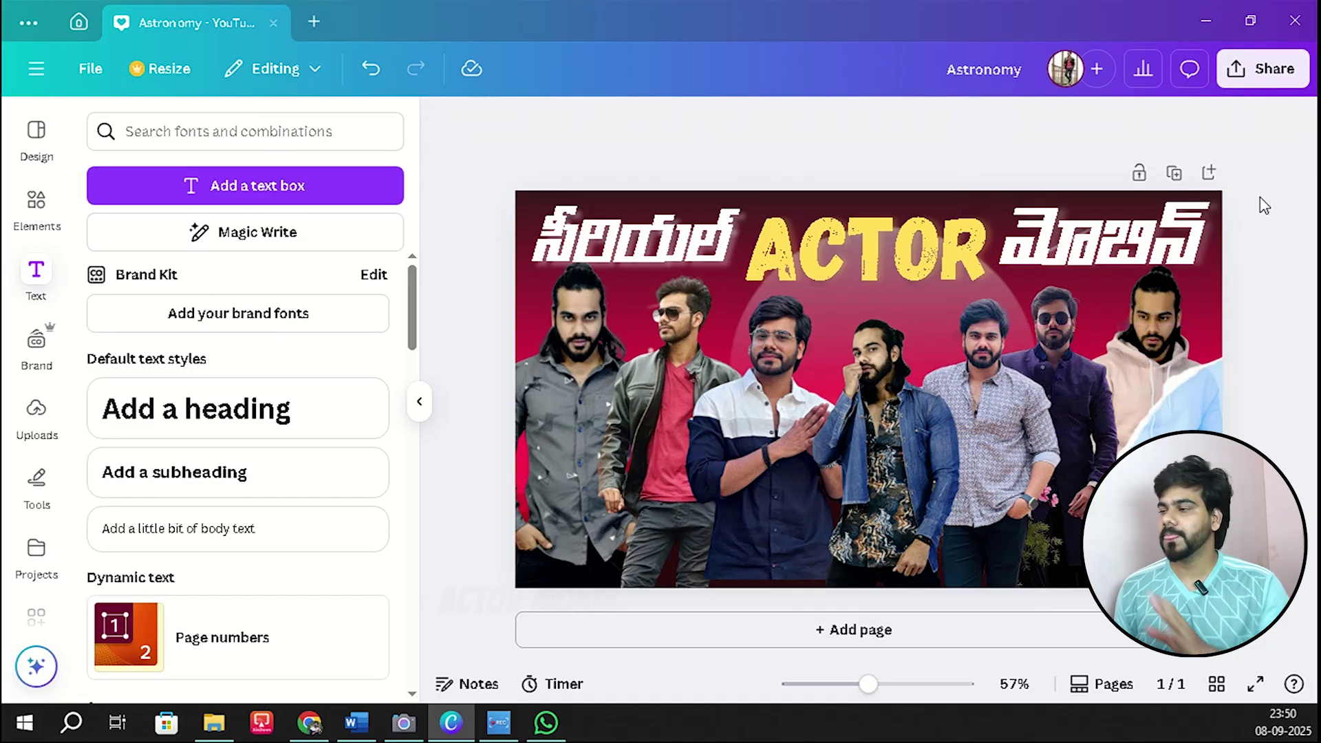
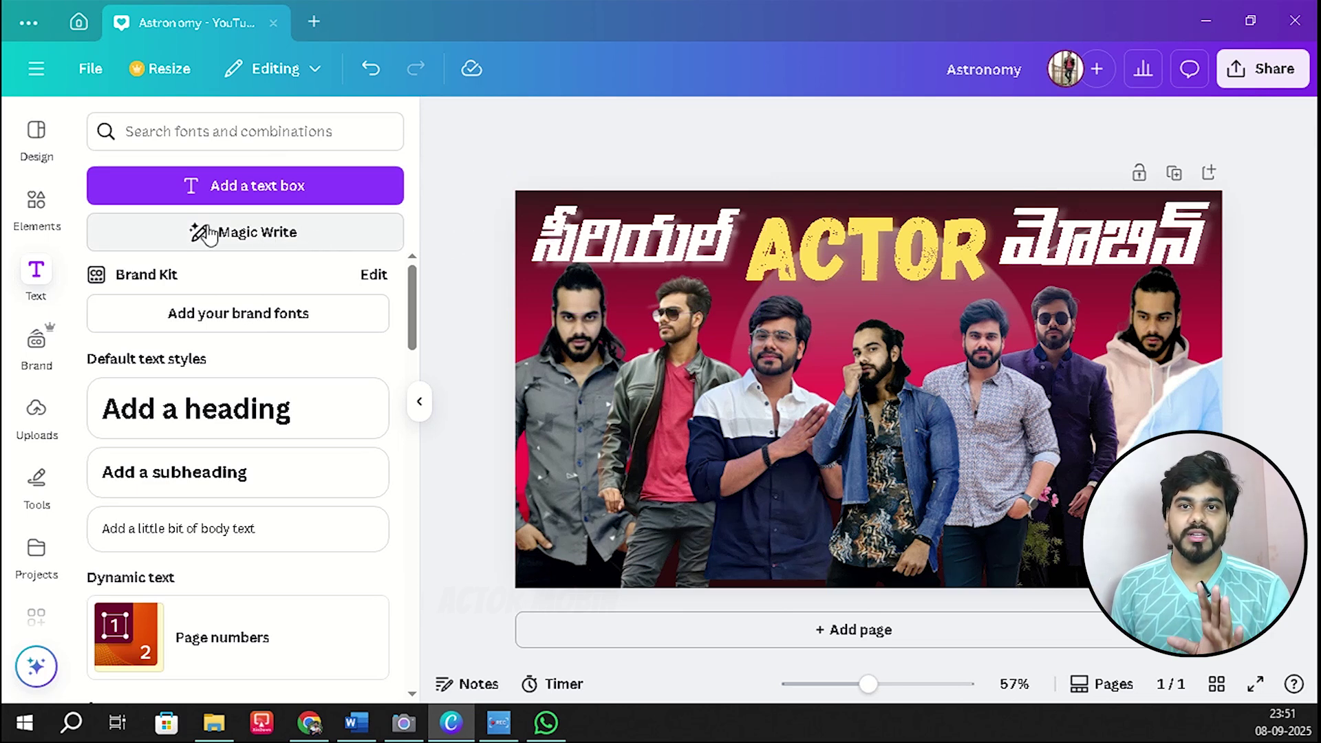
click(36, 207)
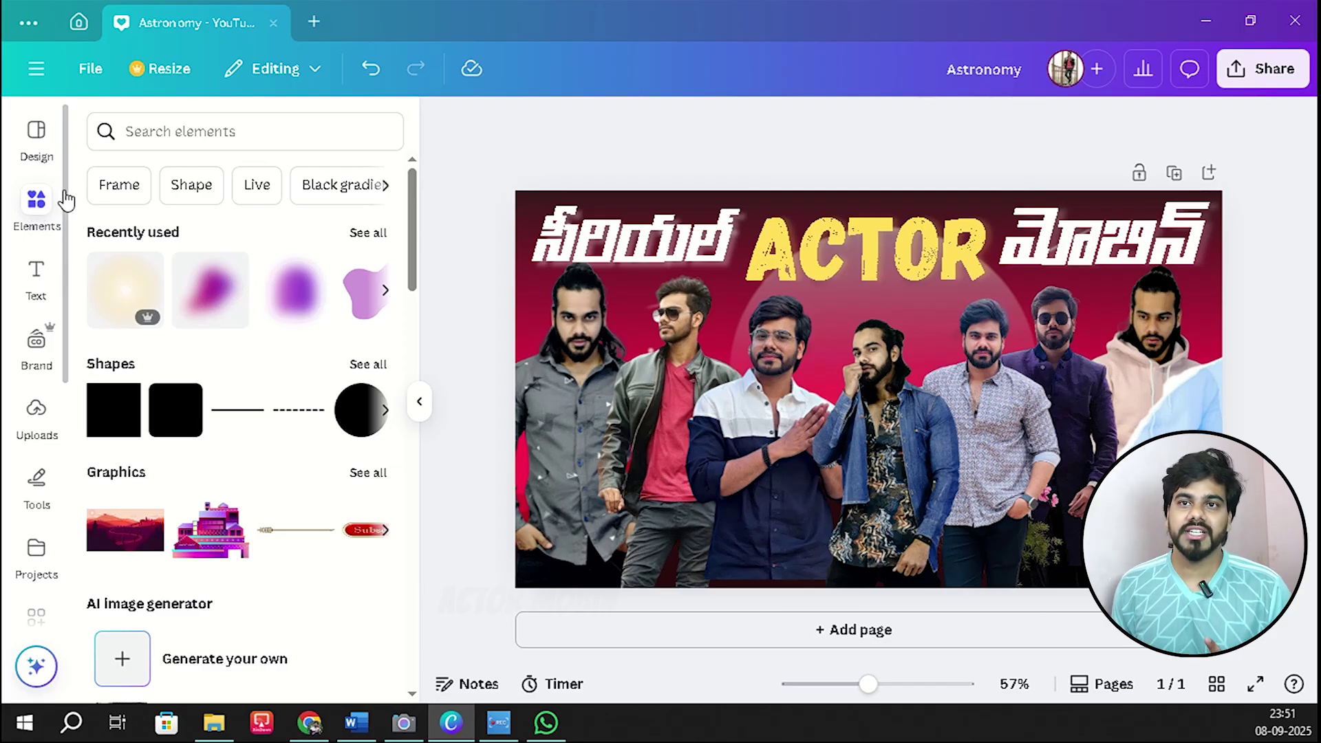
click(191, 129)
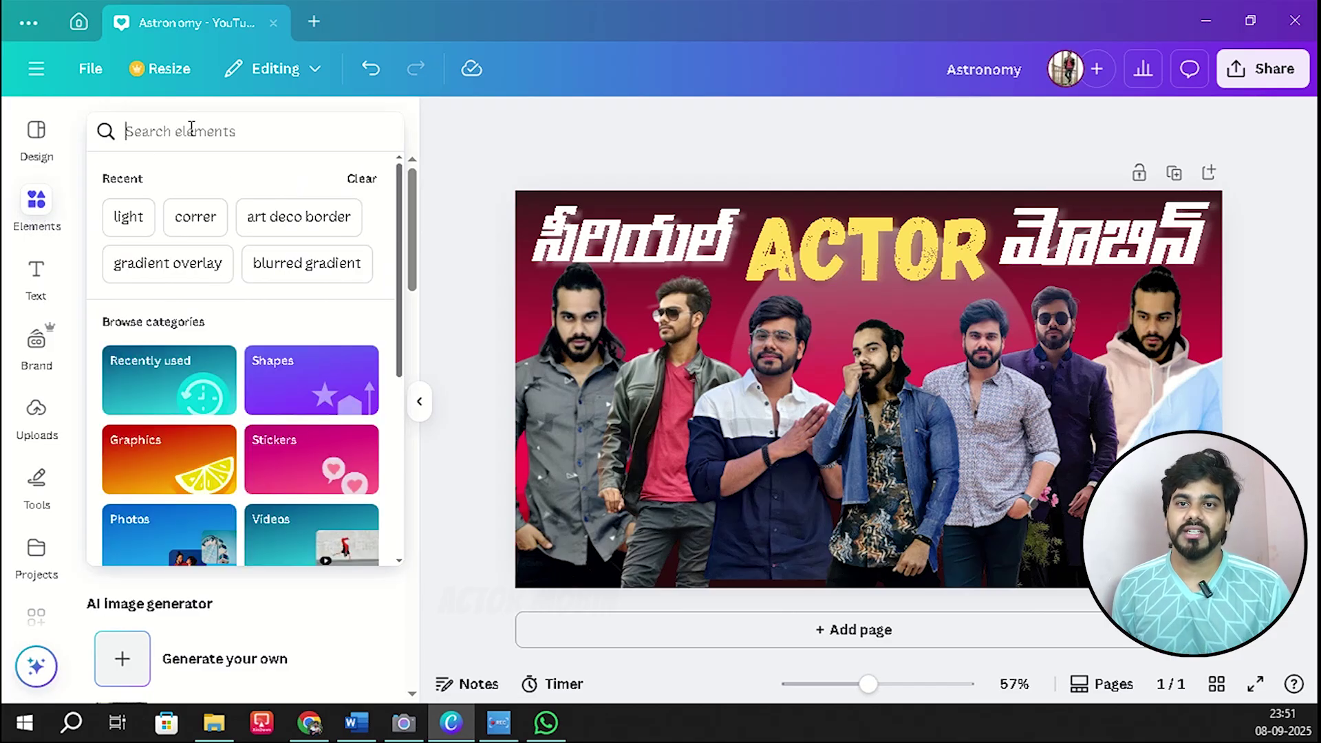
click(36, 203)
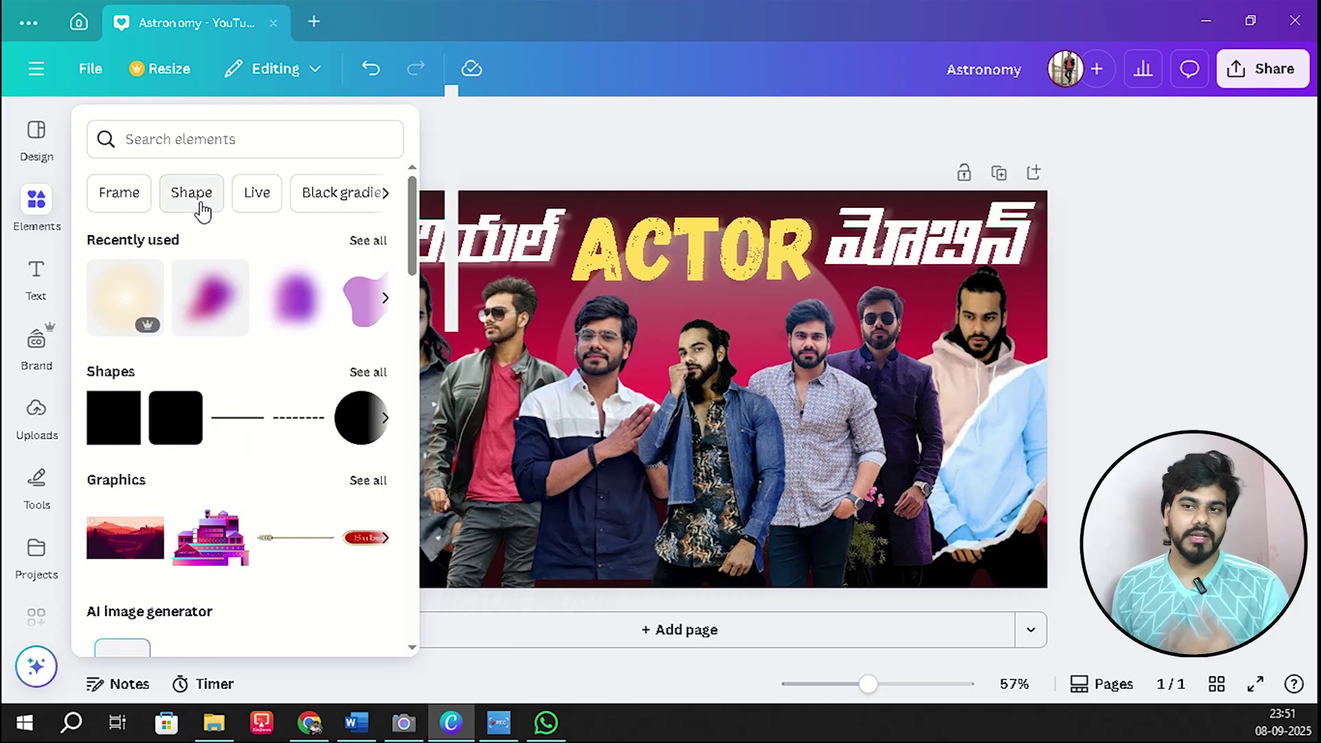
click(223, 141)
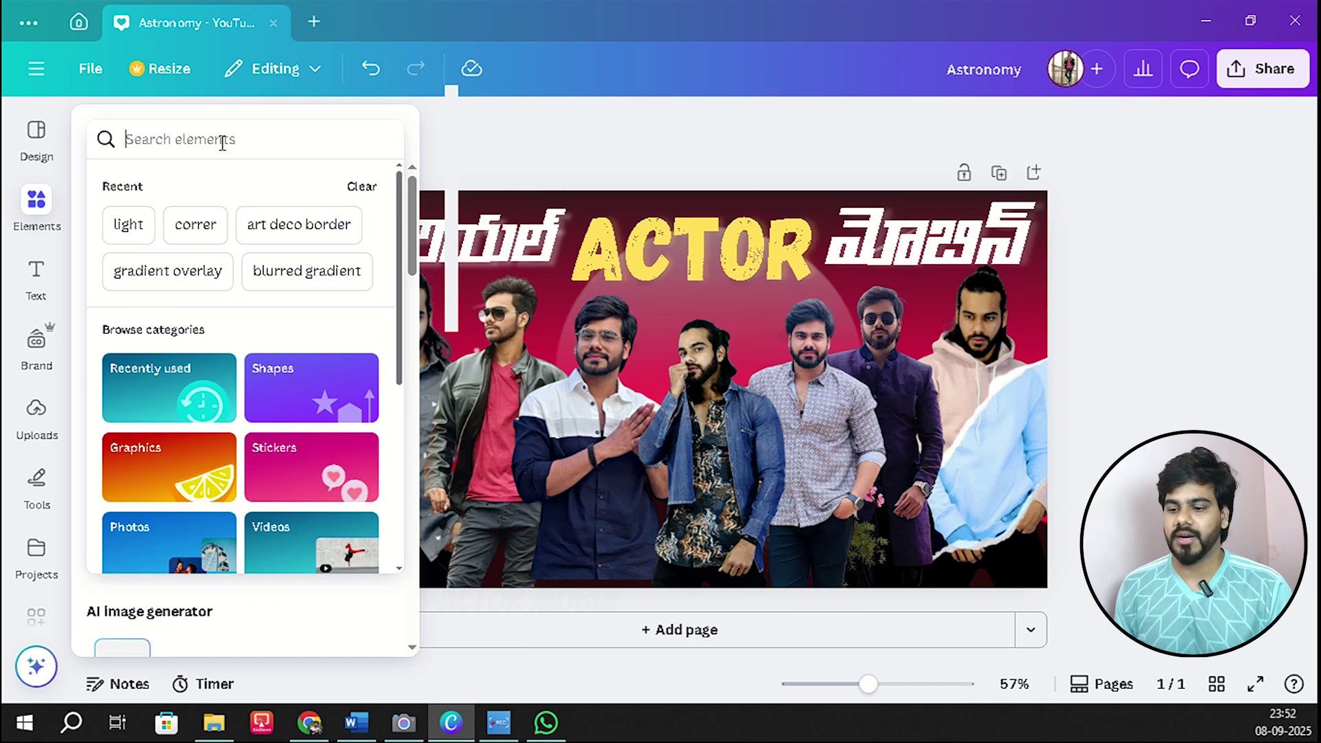
click(526, 143)
click(596, 130)
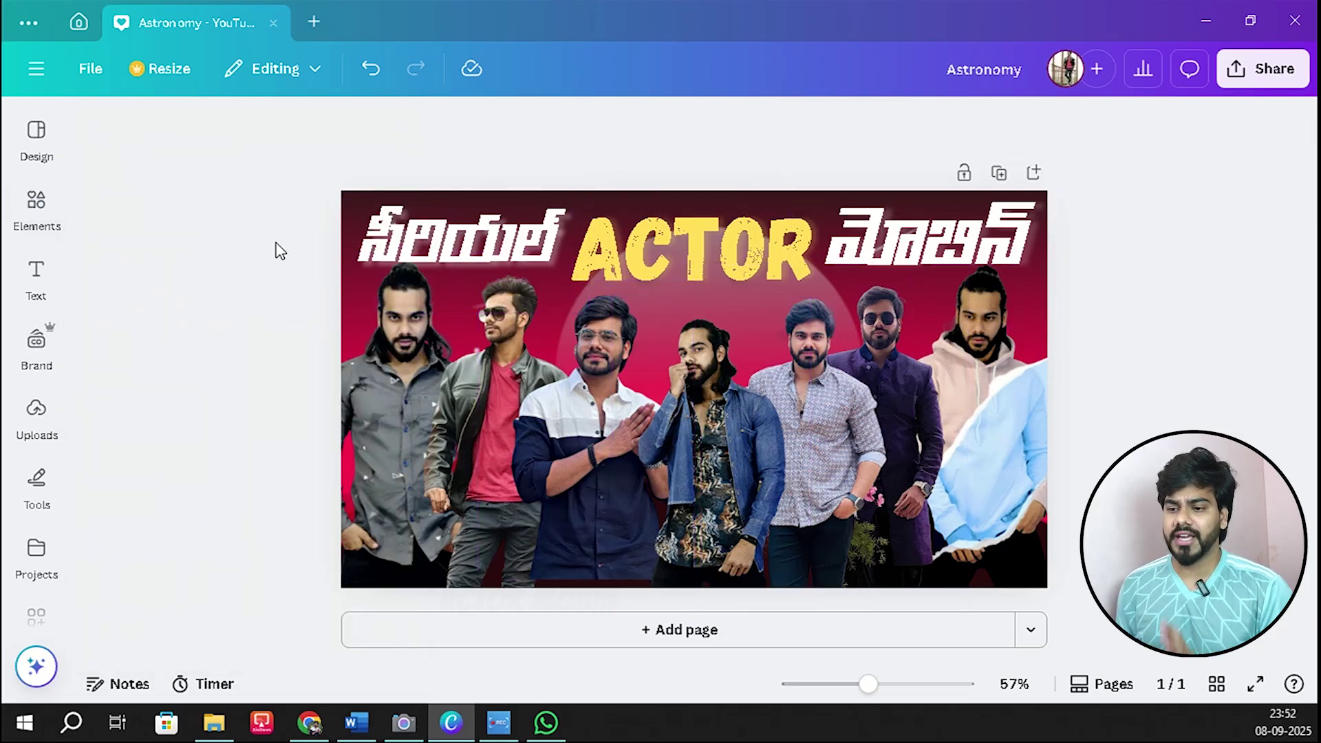
Search the graphic elements for "light" and add the soft round yellow glow to the design.
click(55, 200)
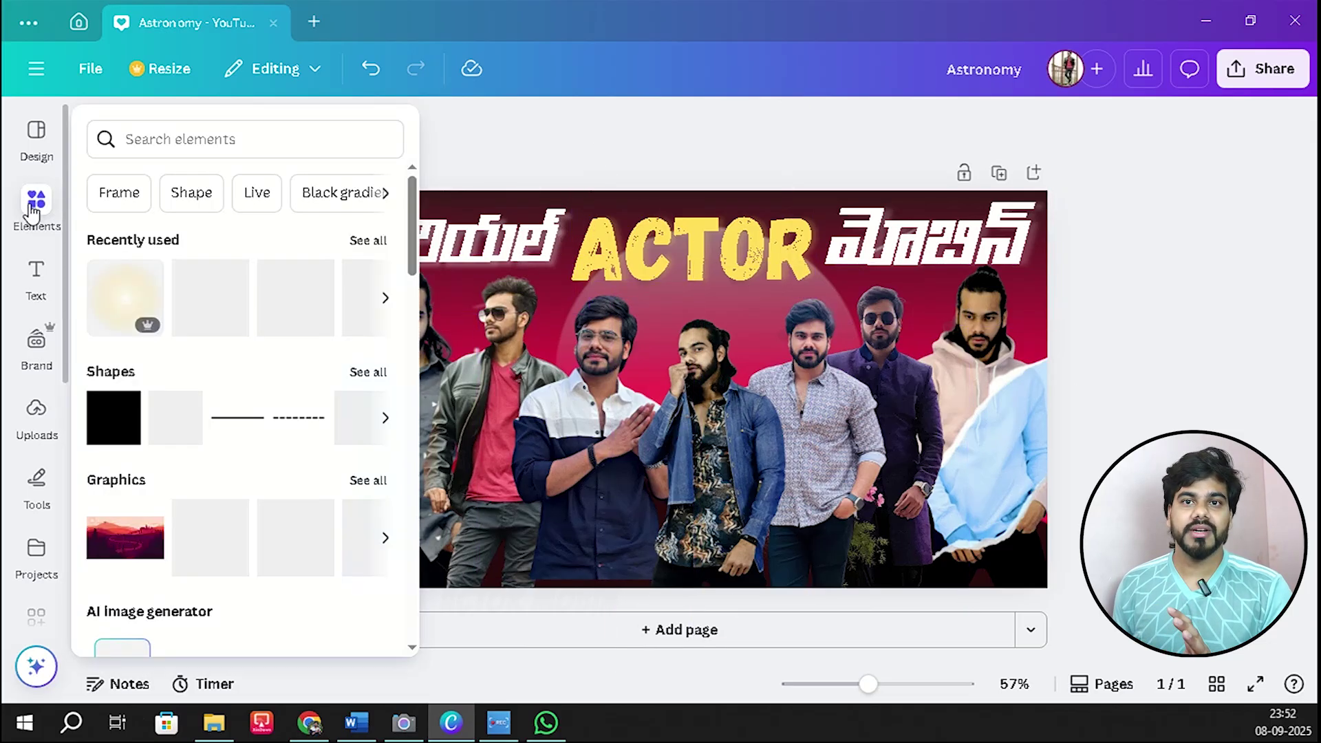
click(204, 129)
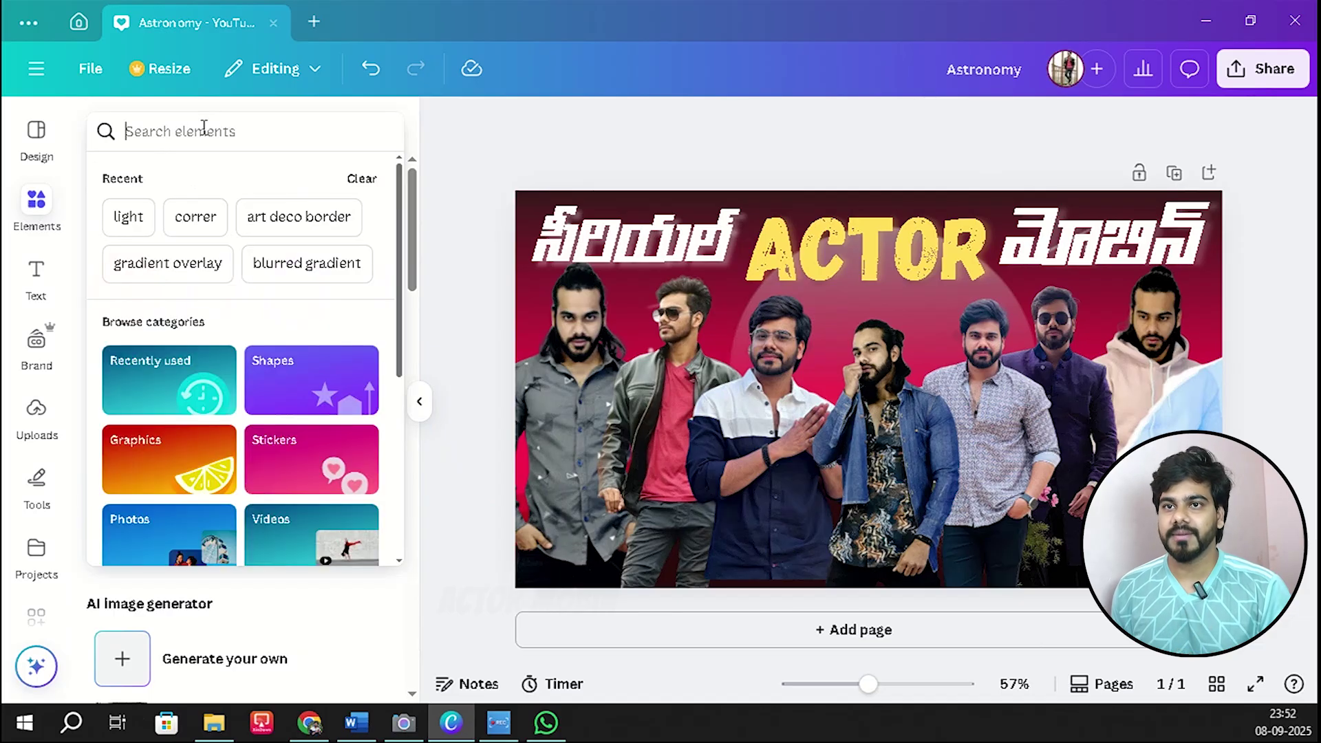
text(light)
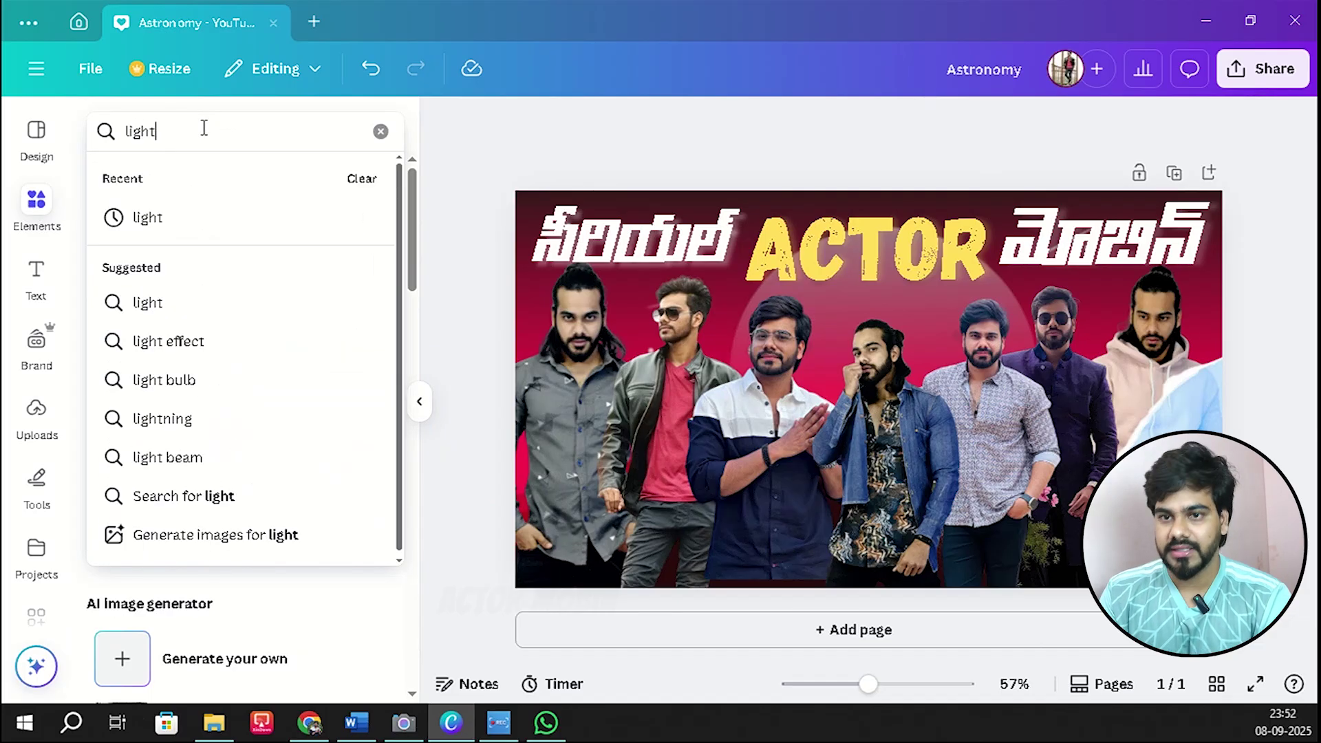
click(174, 218)
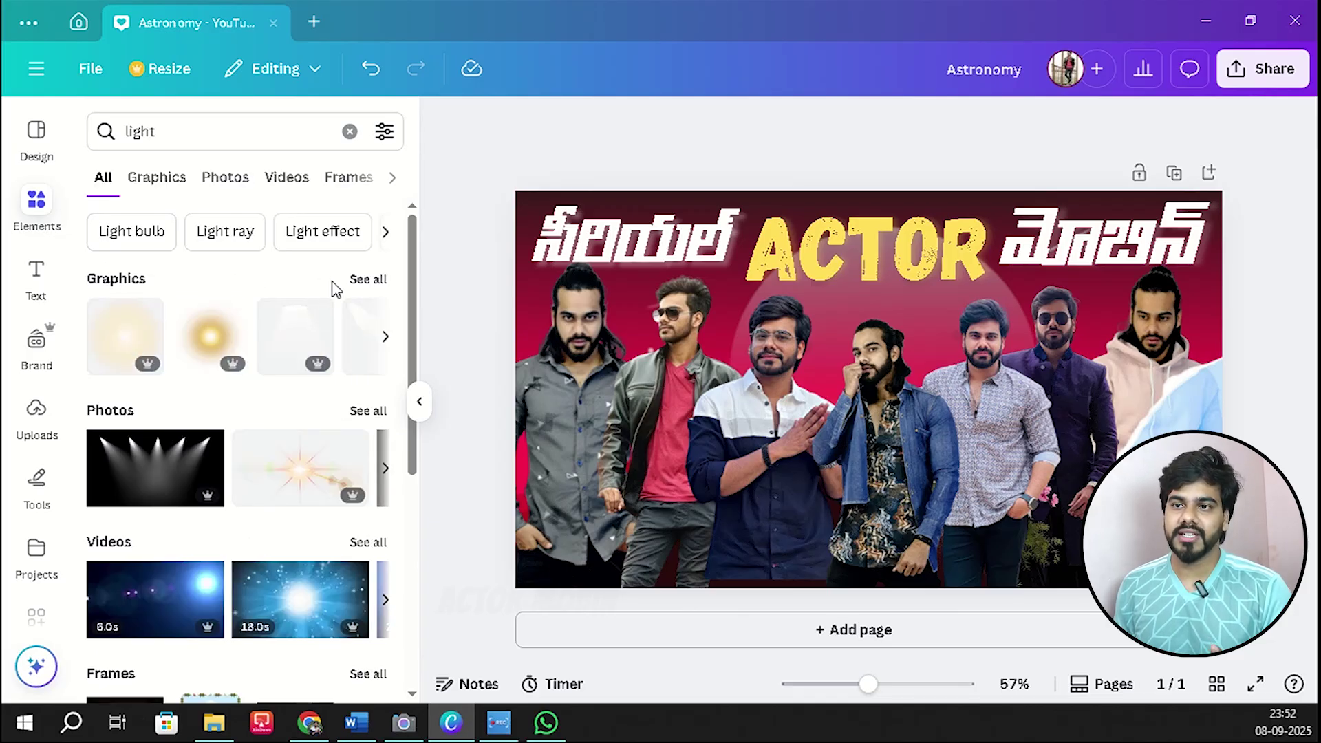
click(363, 282)
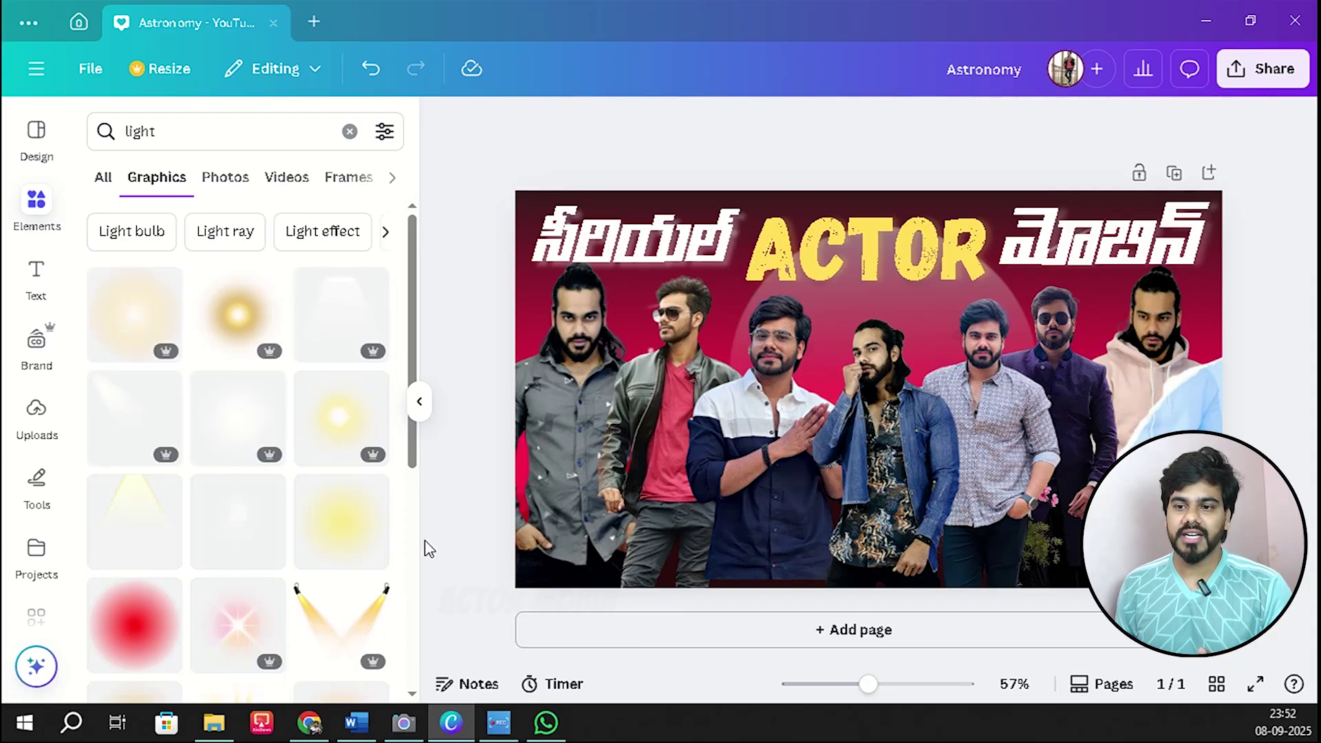
click(343, 533)
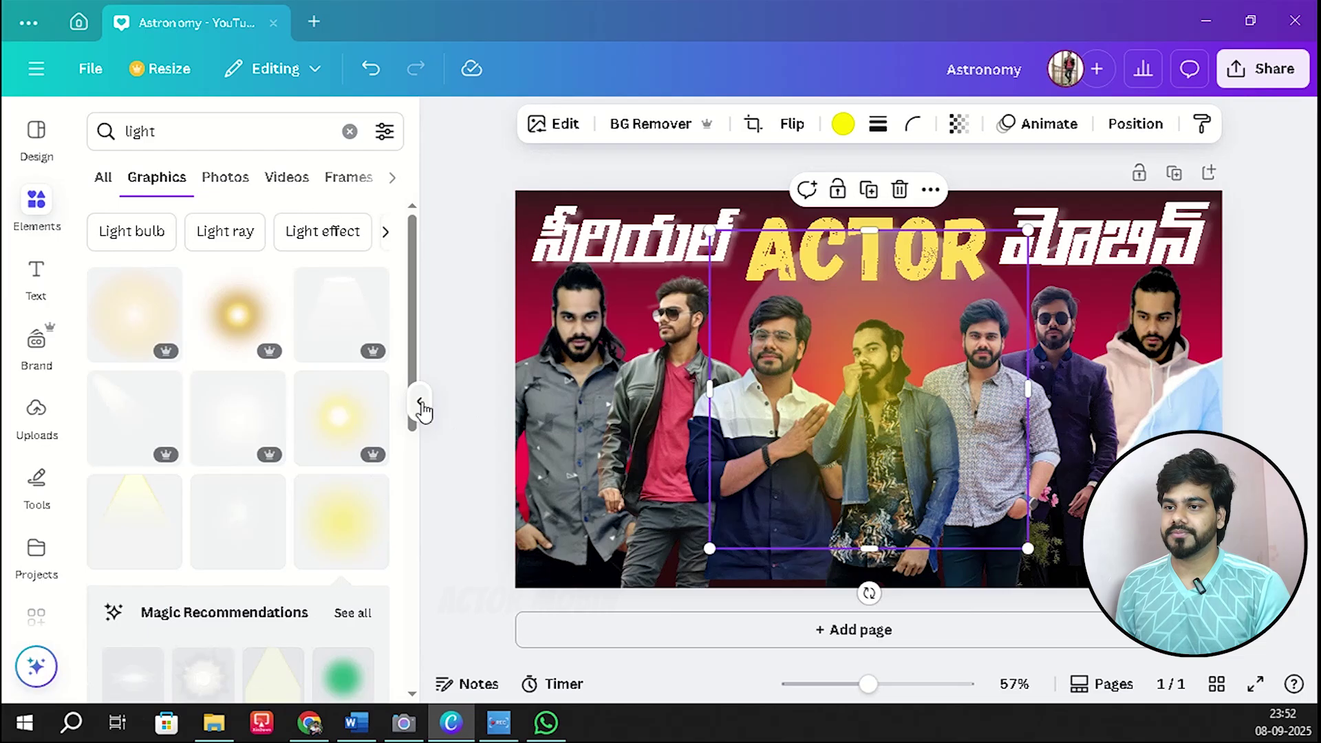
Send the yellow glow behind all the people, just above the background, and position it behind the leftmost men.
click(421, 404)
drag(732, 388, 667, 387)
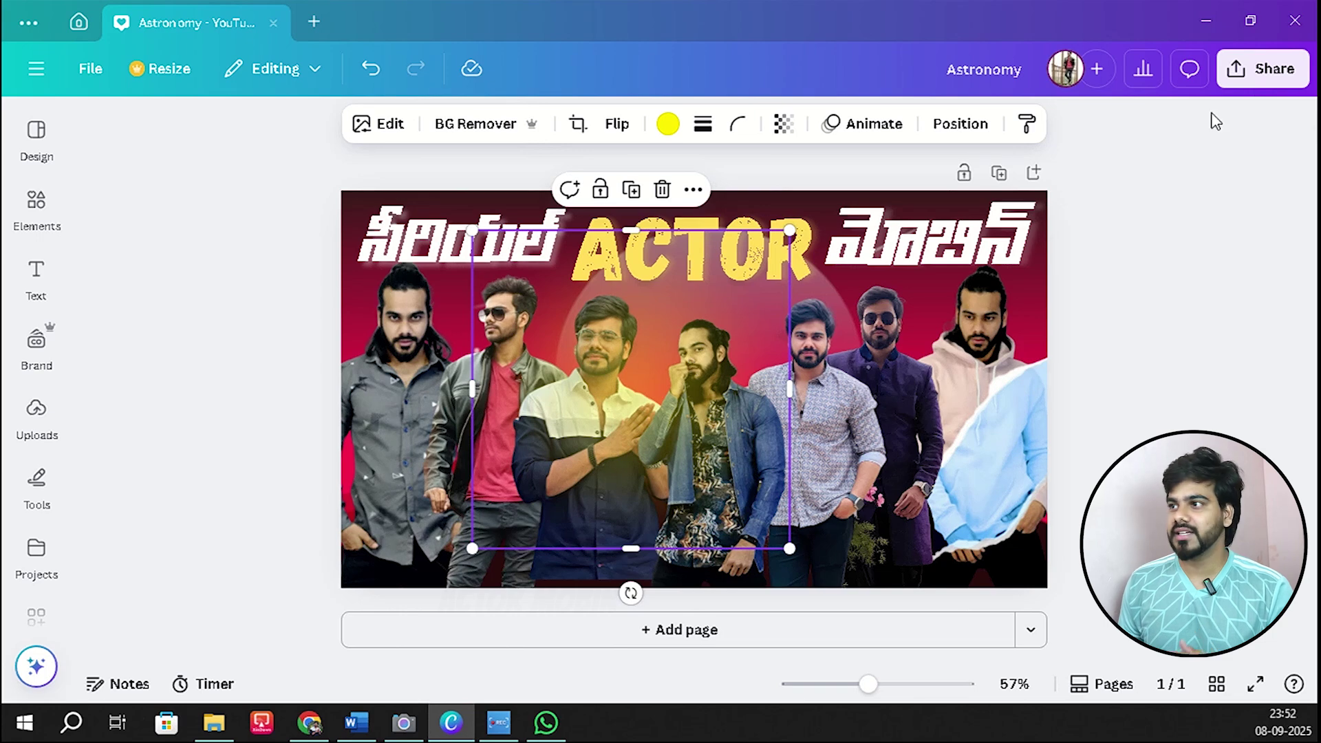
click(960, 125)
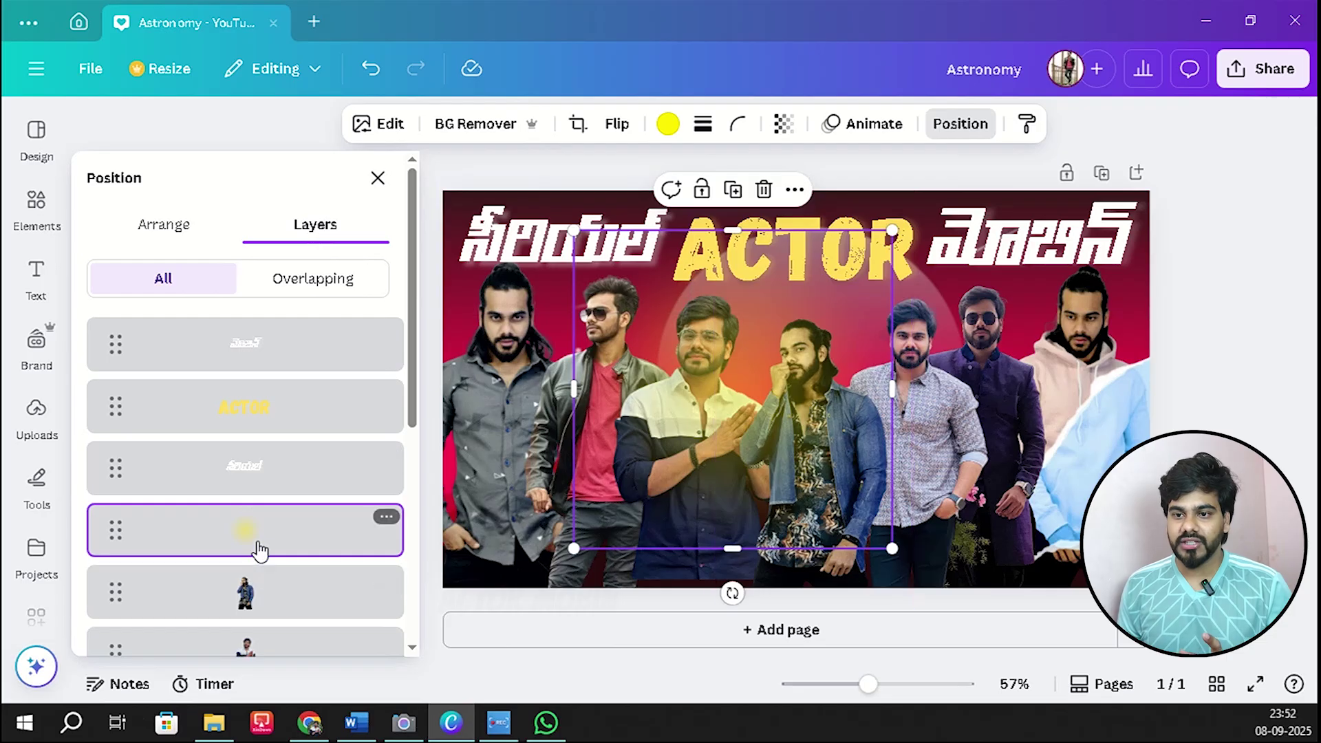
mouse_move(255, 537)
mouse_down()
mouse_move(251, 577)
mouse_move(241, 531)
mouse_move(259, 612)
mouse_move(271, 448)
mouse_move(275, 587)
mouse_move(263, 536)
mouse_move(258, 550)
mouse_up()
drag(766, 390, 574, 363)
click(574, 361)
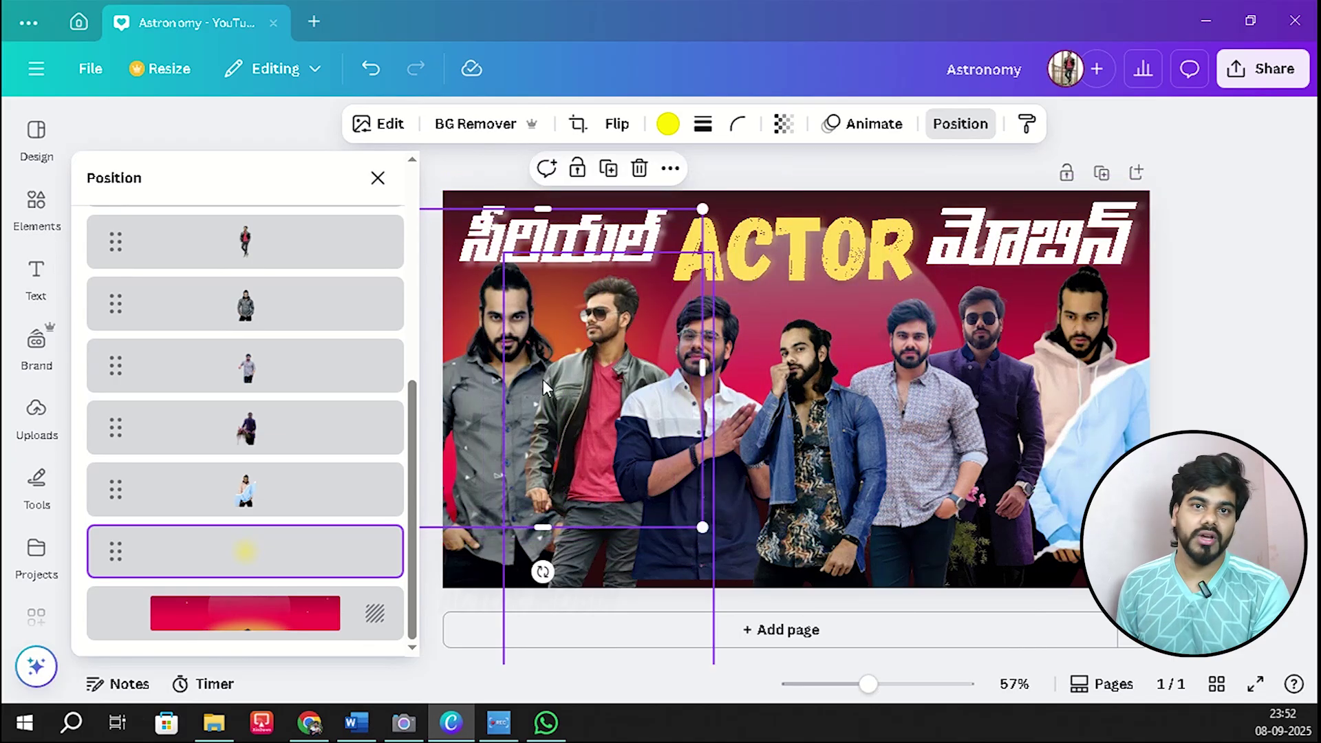
Duplicate the yellow glow, place the copy behind the men on the right and layer it beneath all the photos.
right_click(185, 555)
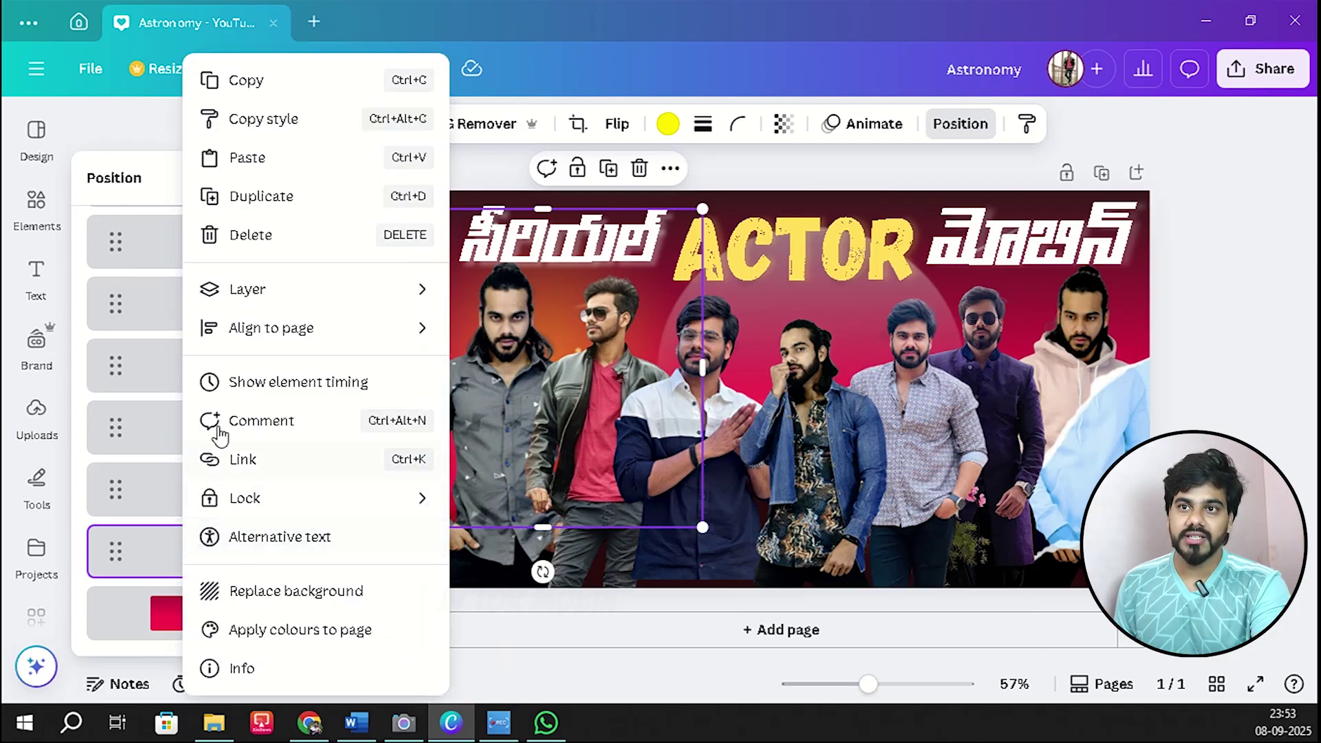
click(262, 197)
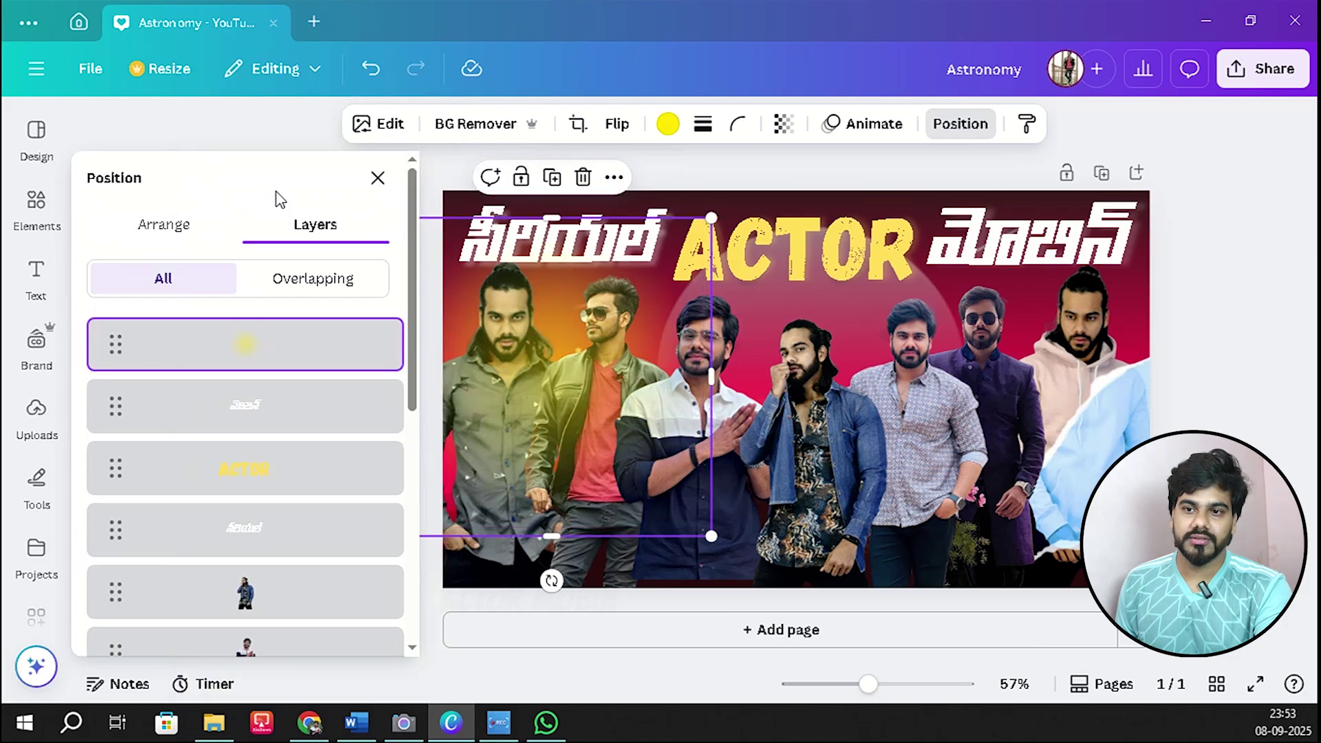
drag(551, 388, 1010, 384)
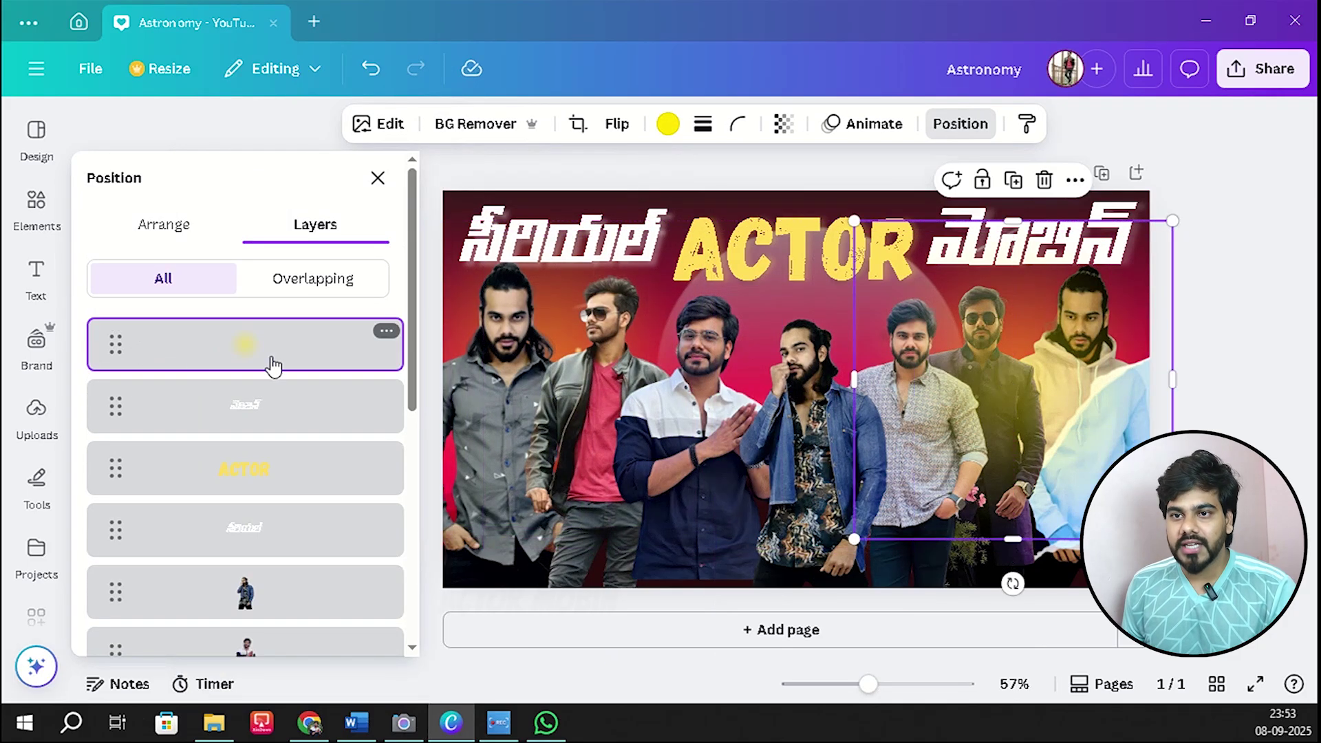
drag(276, 371, 272, 596)
drag(1071, 371, 1048, 351)
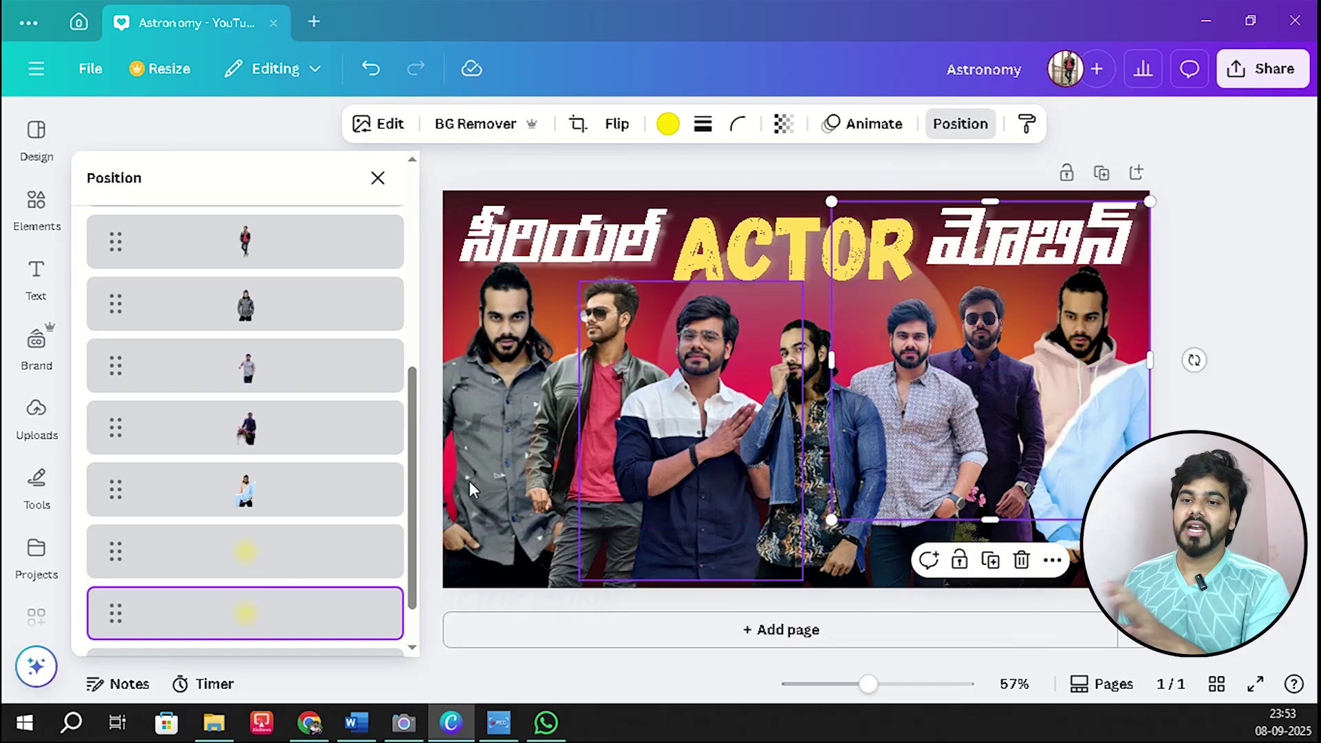
Duplicate the left glow once more and place the copy behind the people in the middle of the thumbnail.
right_click(265, 550)
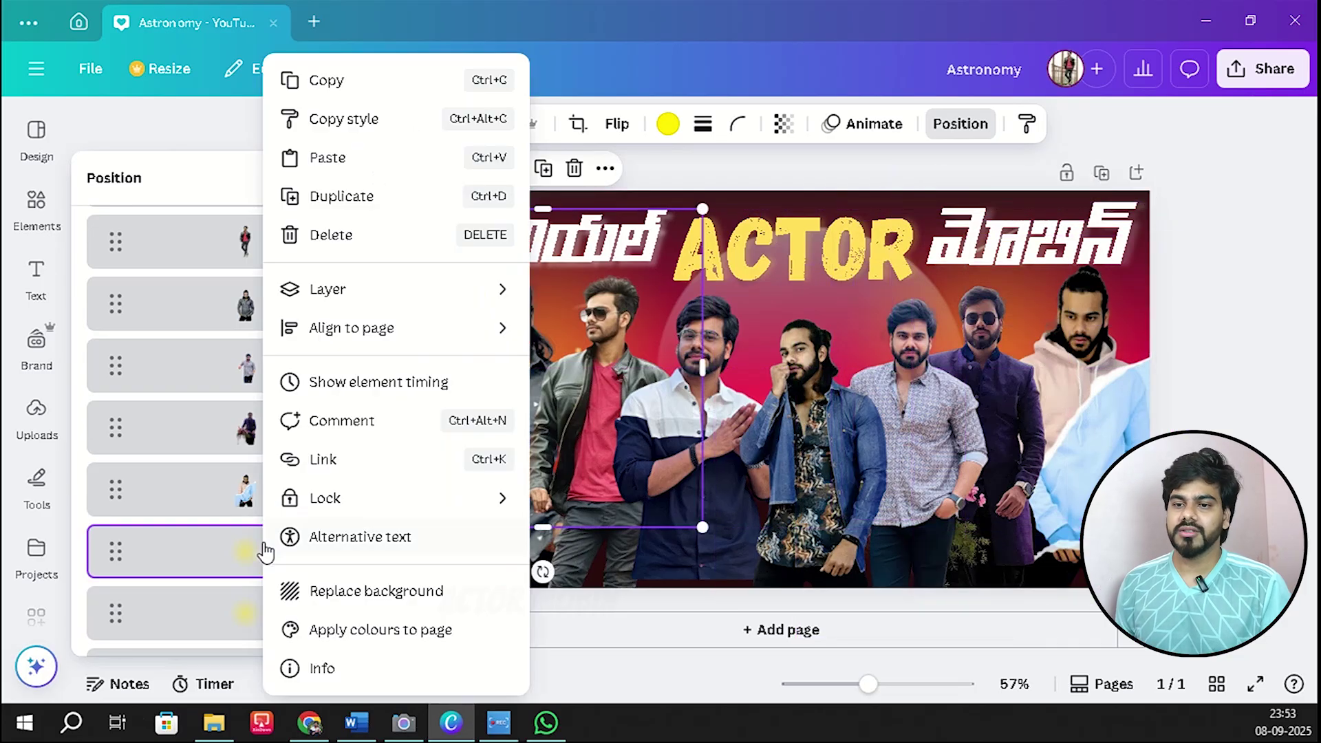
click(325, 198)
mouse_move(257, 411)
mouse_down()
mouse_move(245, 478)
mouse_move(245, 427)
mouse_up()
click(1192, 303)
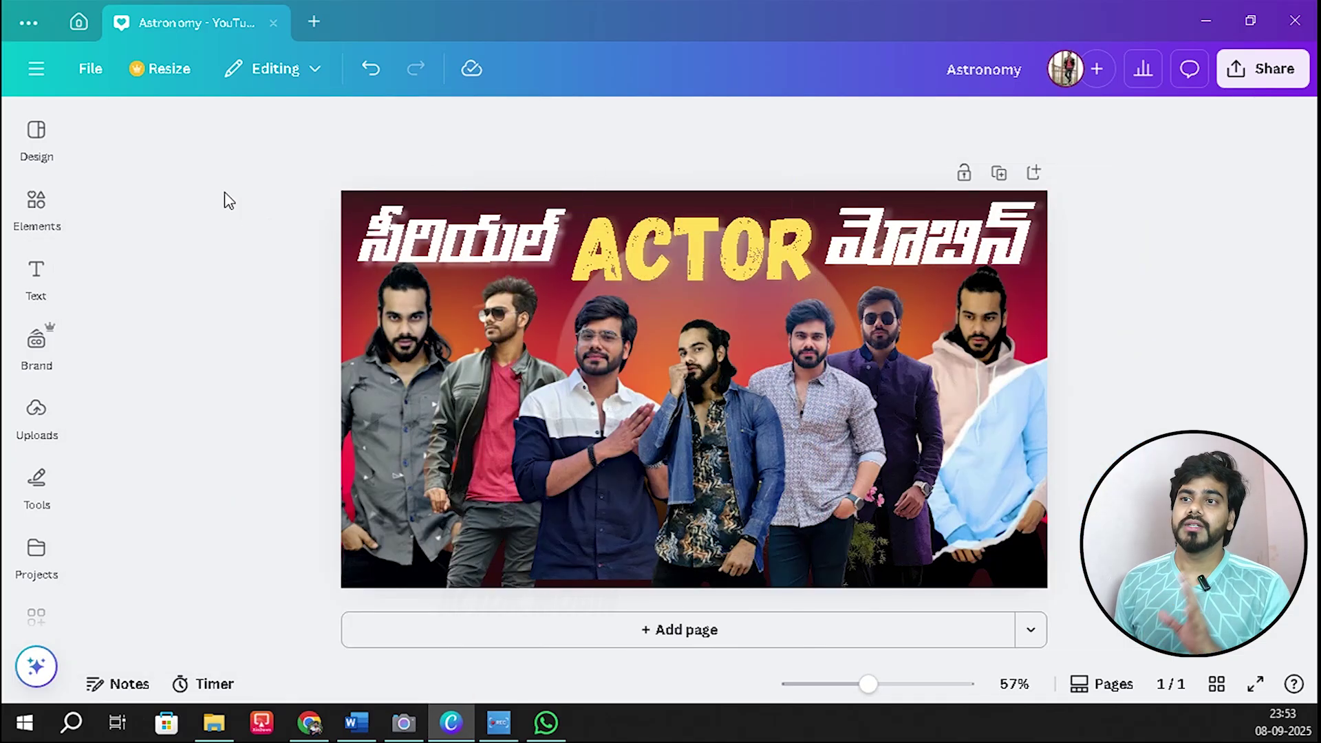
Search the graphic elements for "fade" and add the gradient that darkens to black along its lower edge.
click(40, 203)
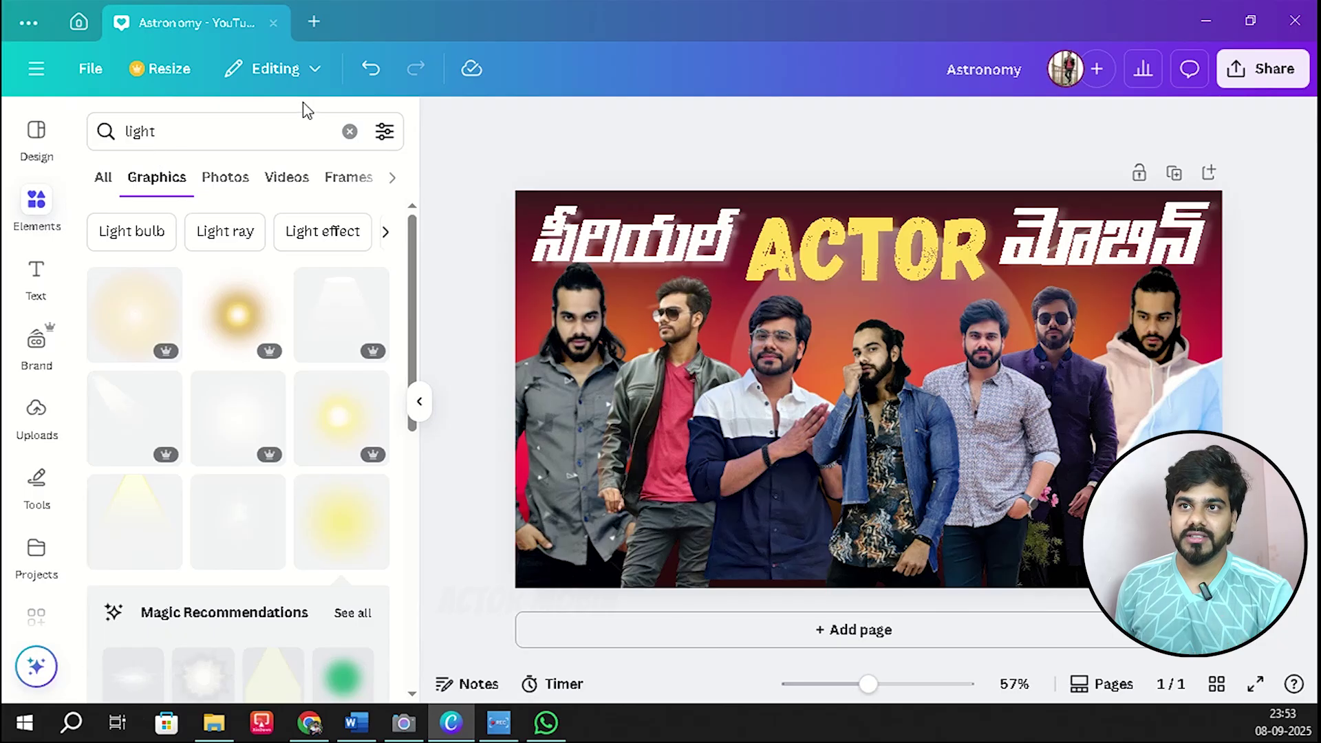
click(350, 131)
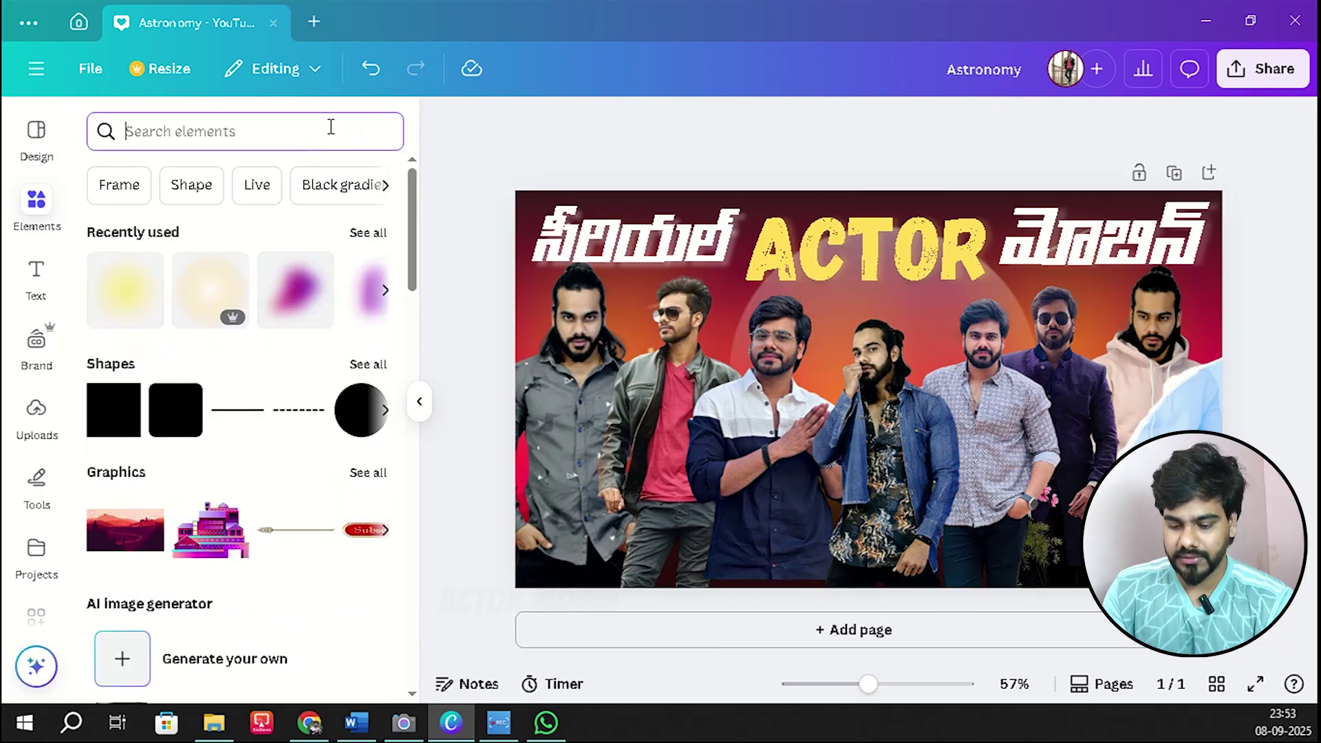
text(fade)
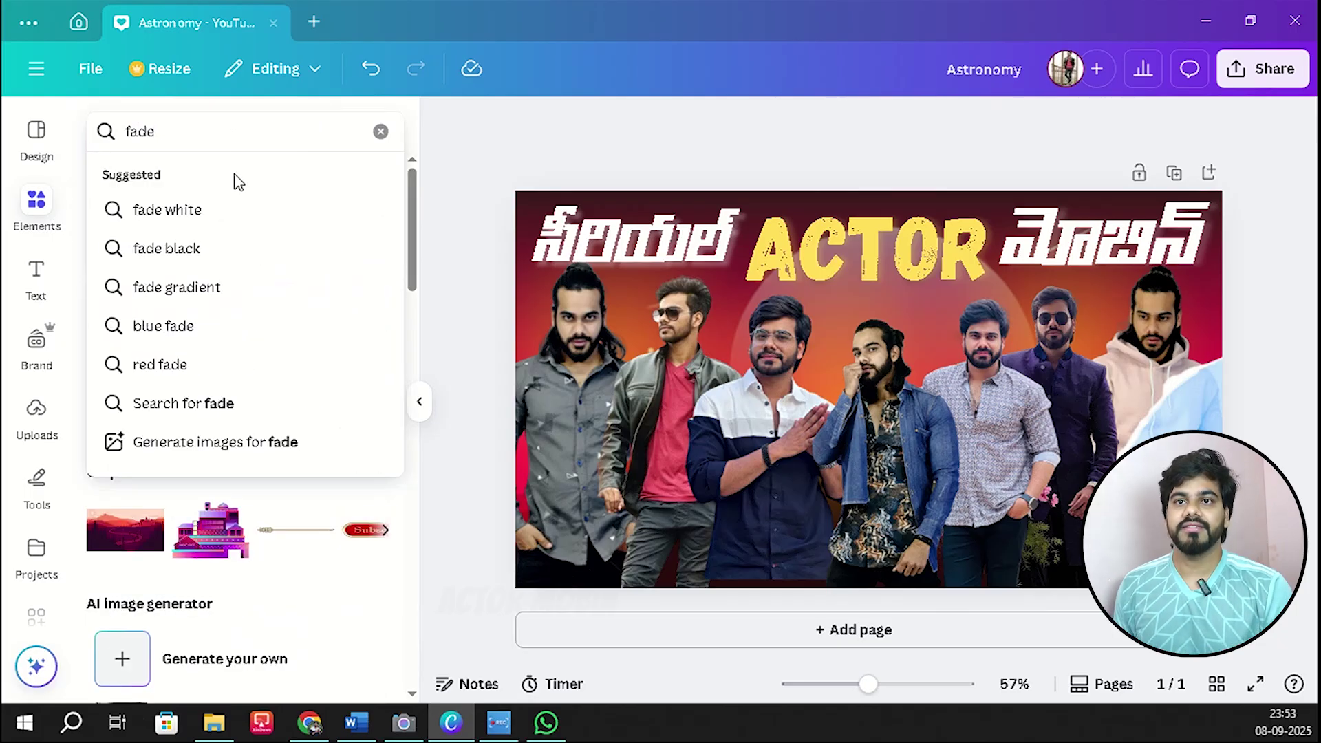
key(Return)
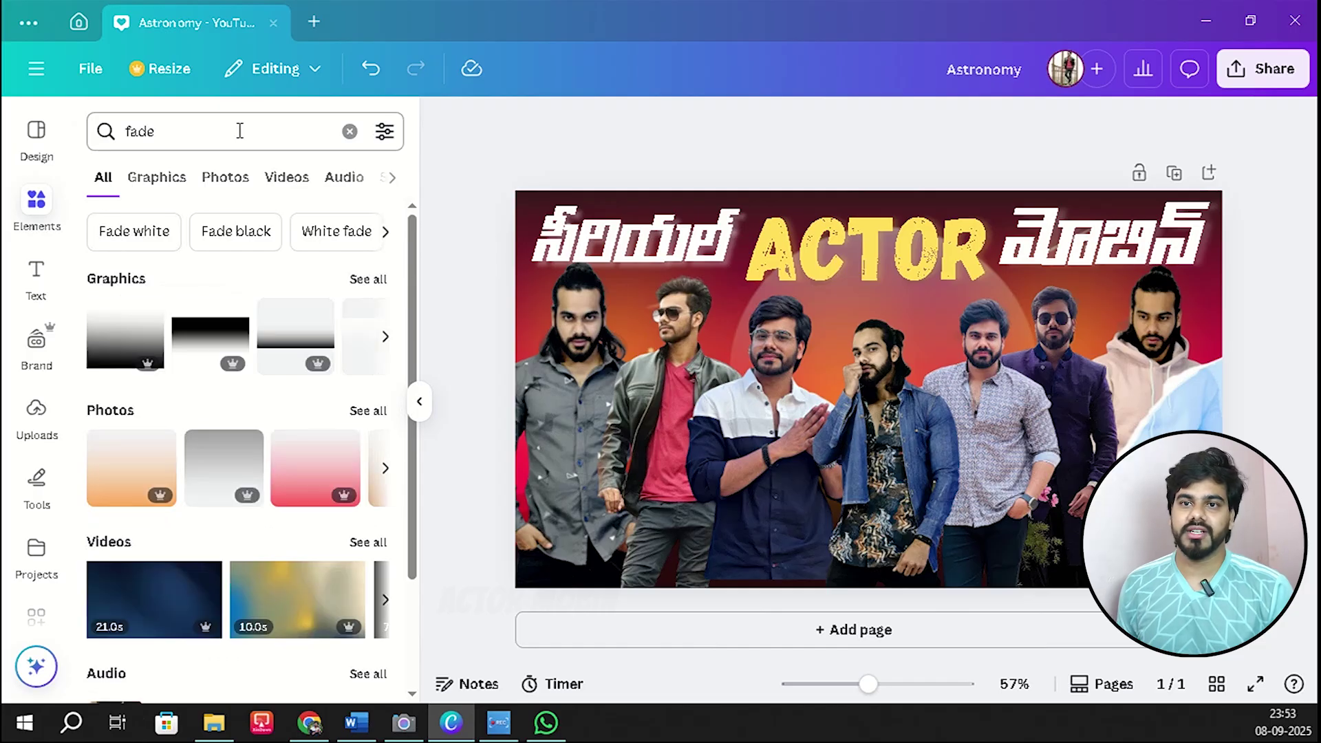
click(369, 279)
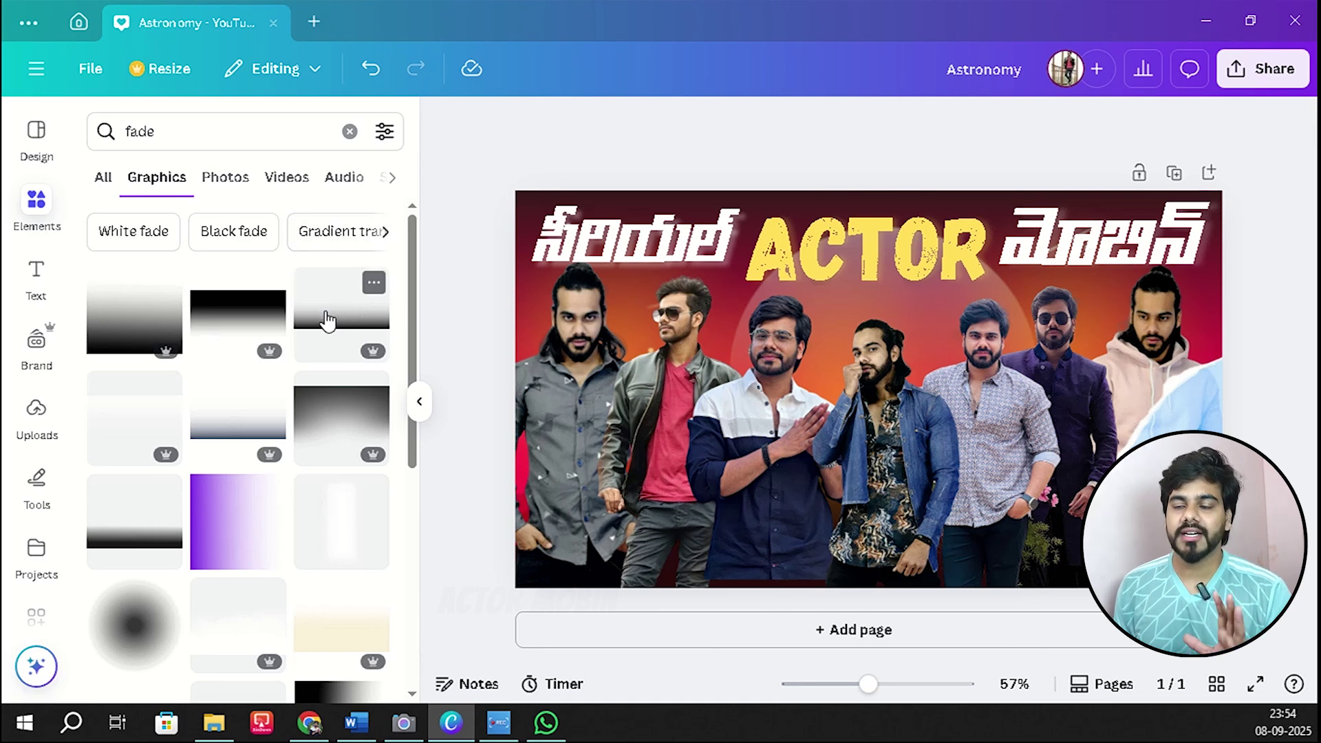
click(327, 320)
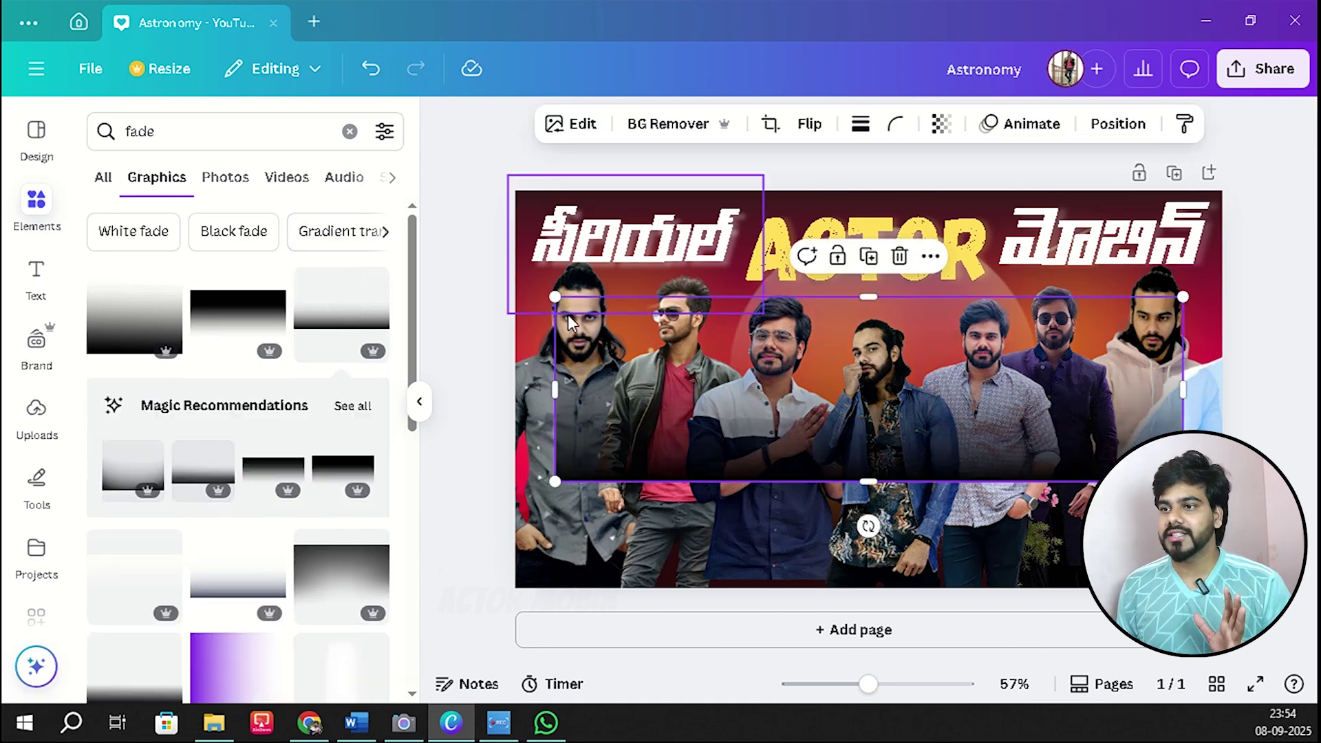
Enlarge the black fade beyond the page width and align it with the thumbnail's bottom edge over the people's legs.
click(475, 343)
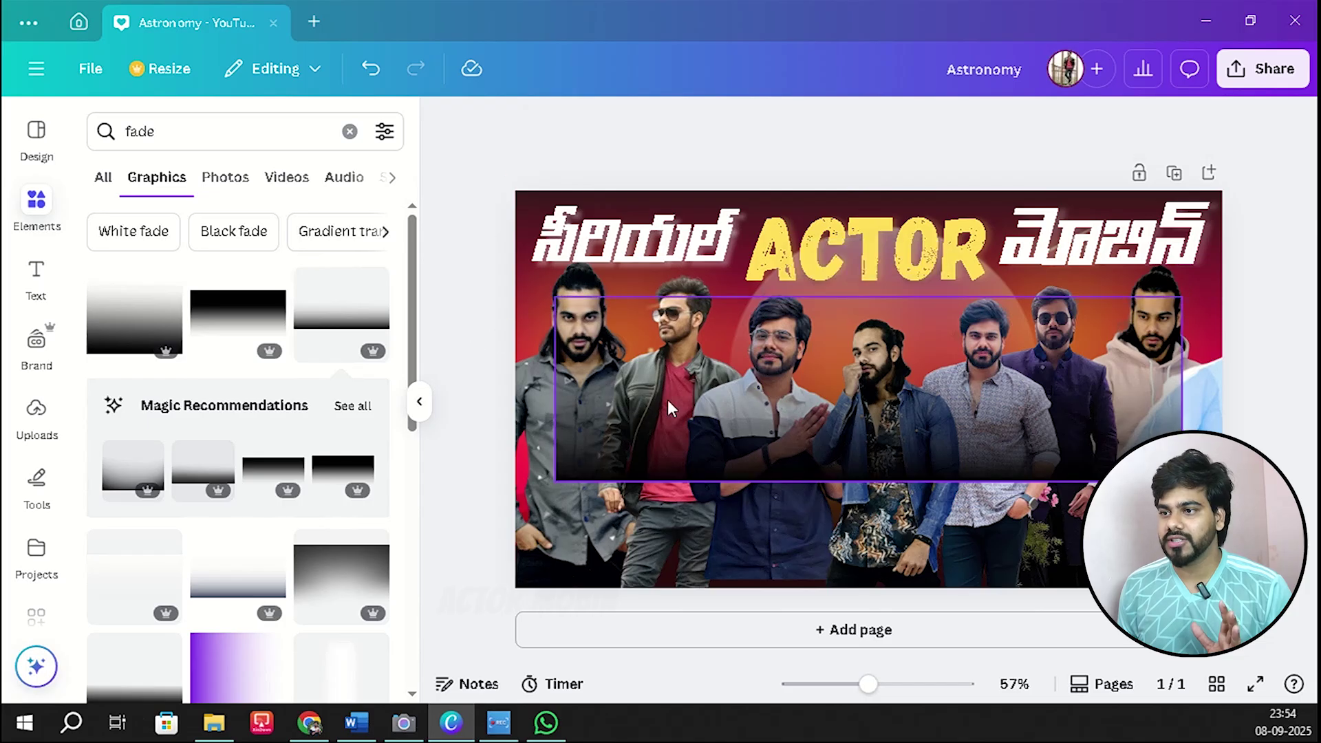
click(664, 459)
drag(556, 297, 426, 194)
drag(776, 399, 883, 516)
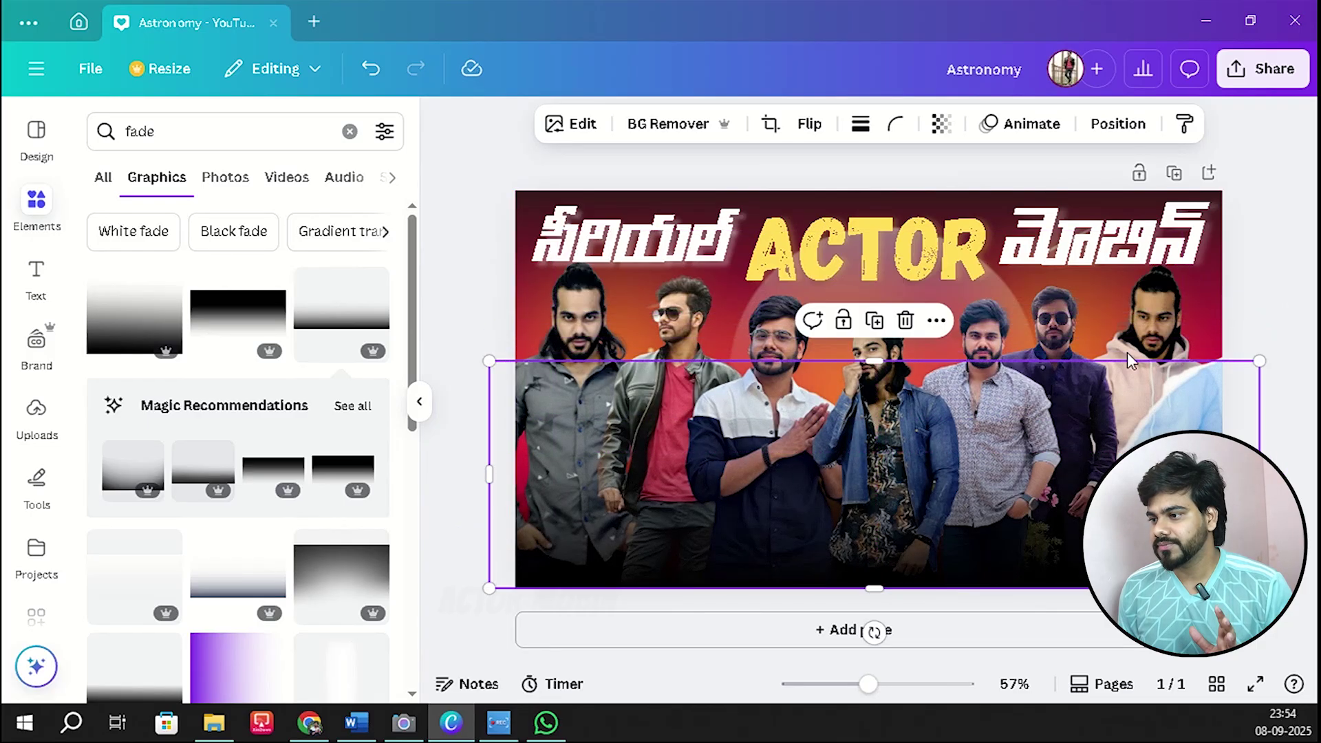
click(1268, 319)
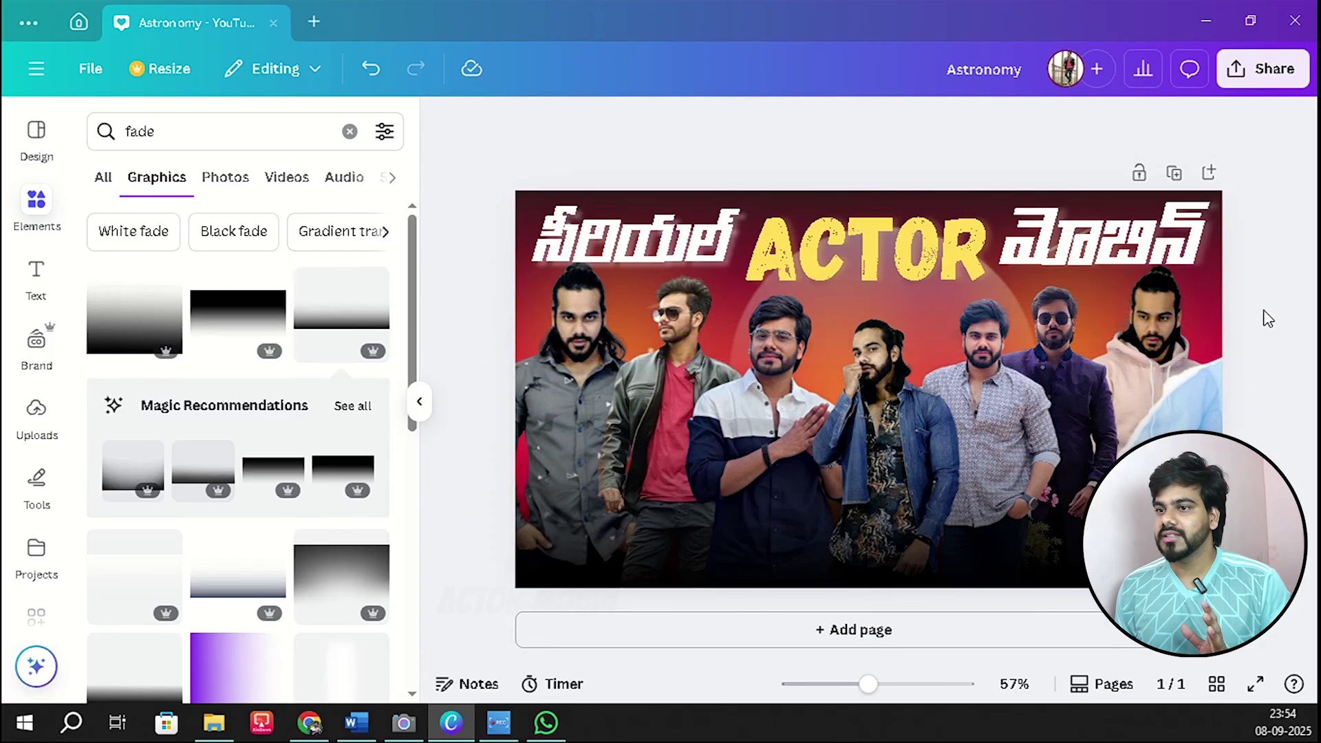
click(420, 402)
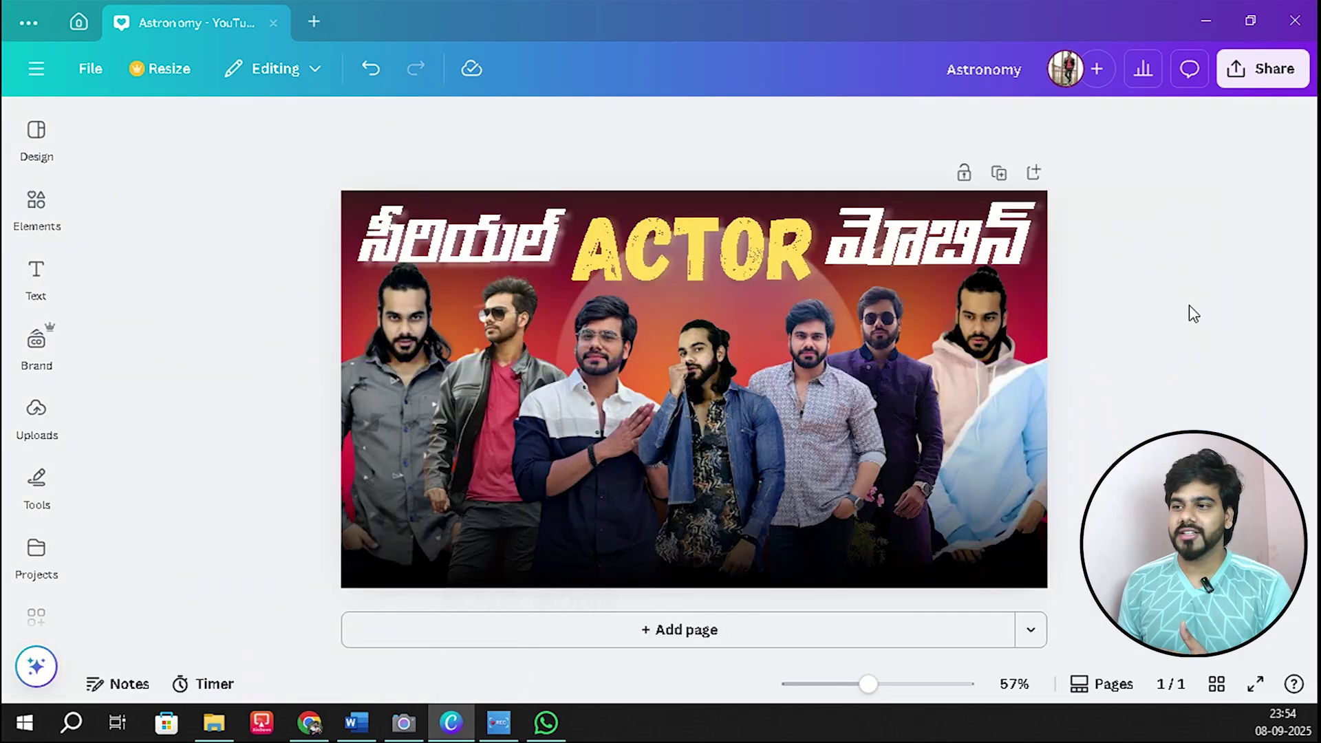
Layer the black bottom fade directly beneath the centre man in the denim jacket, keeping it above all the other photos.
click(753, 564)
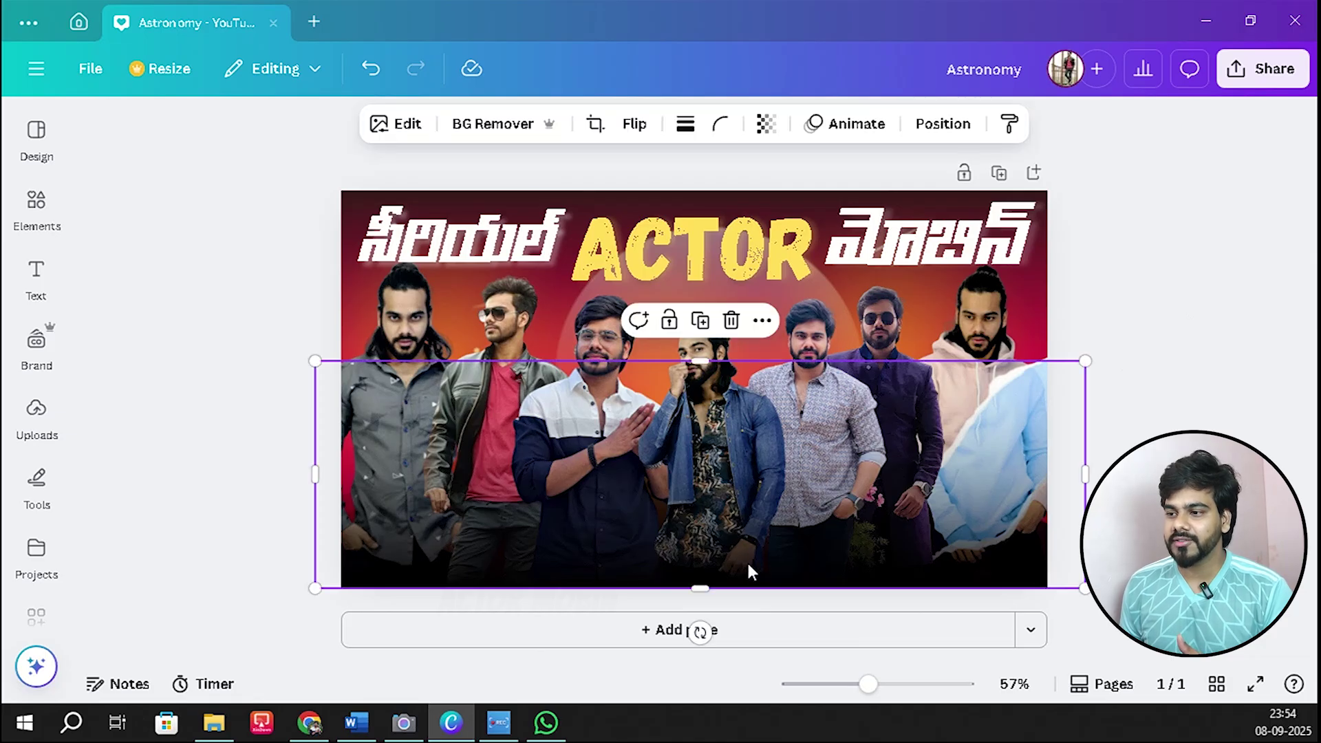
click(944, 125)
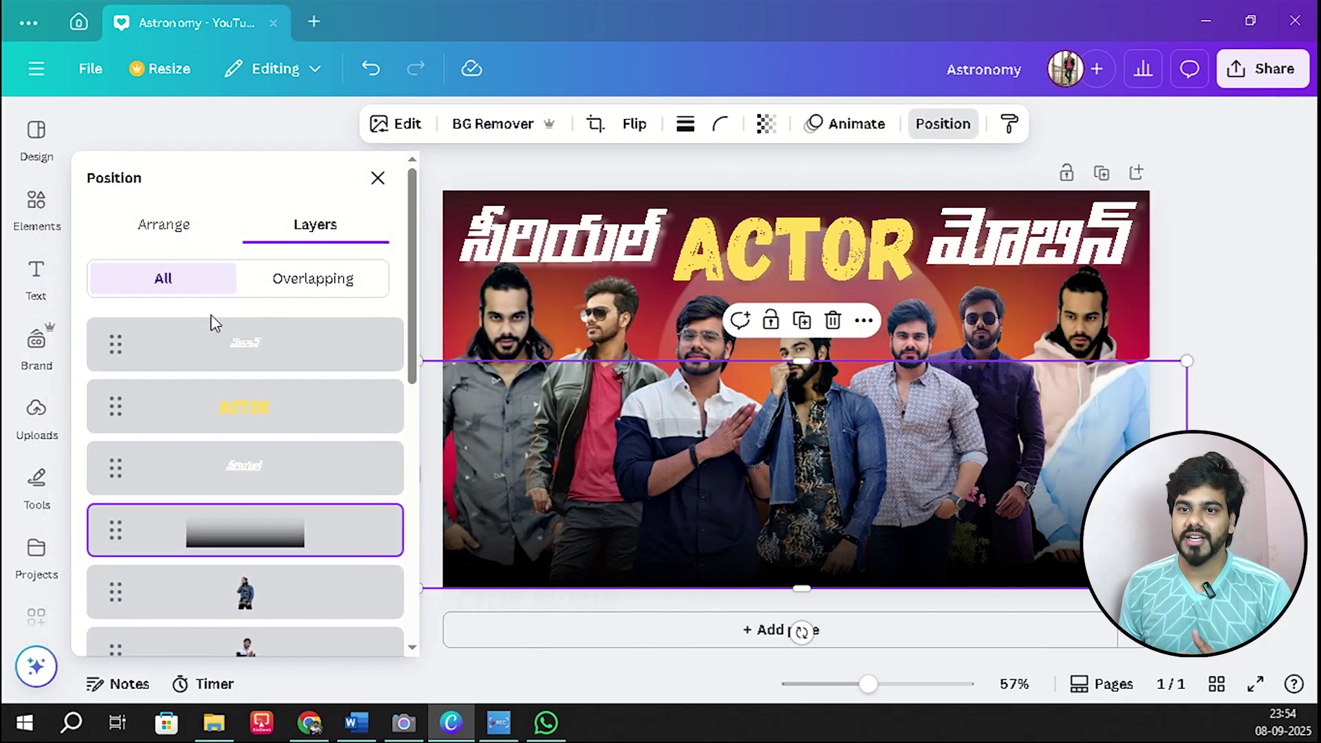
drag(249, 529, 250, 435)
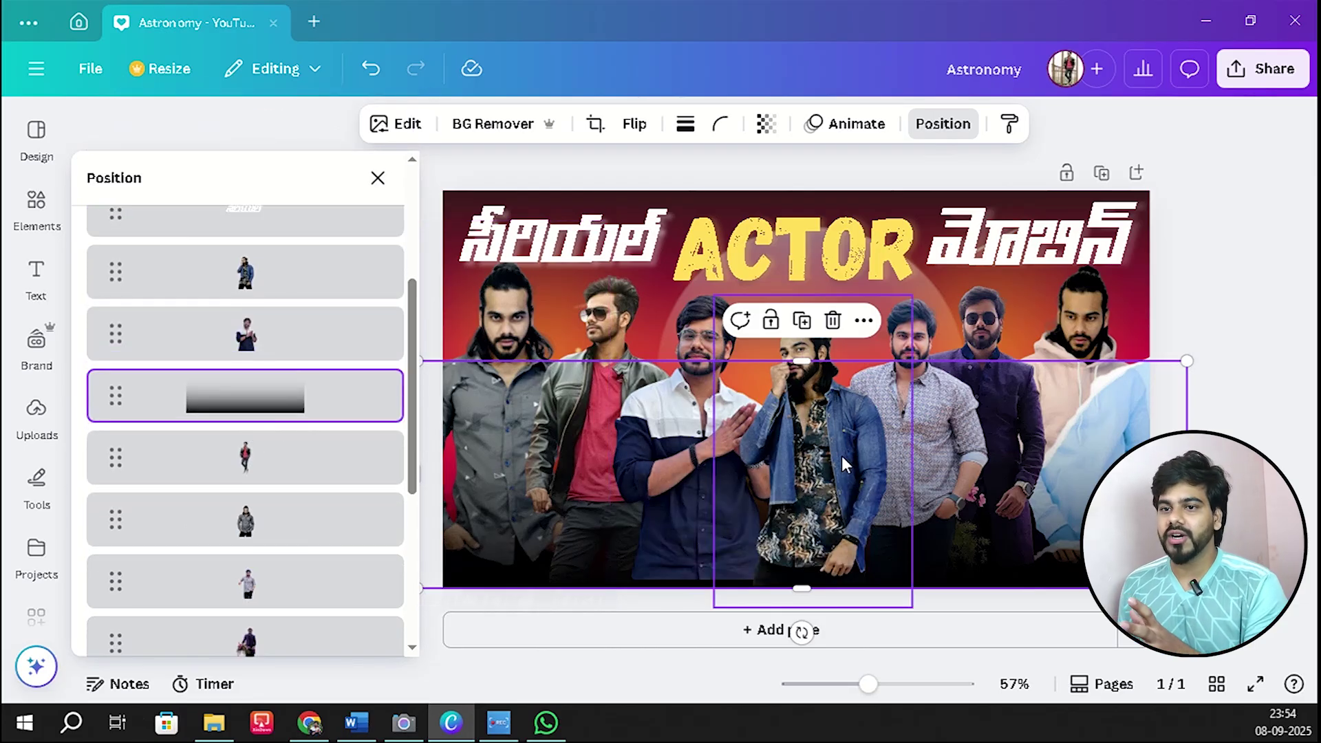
drag(254, 394, 246, 323)
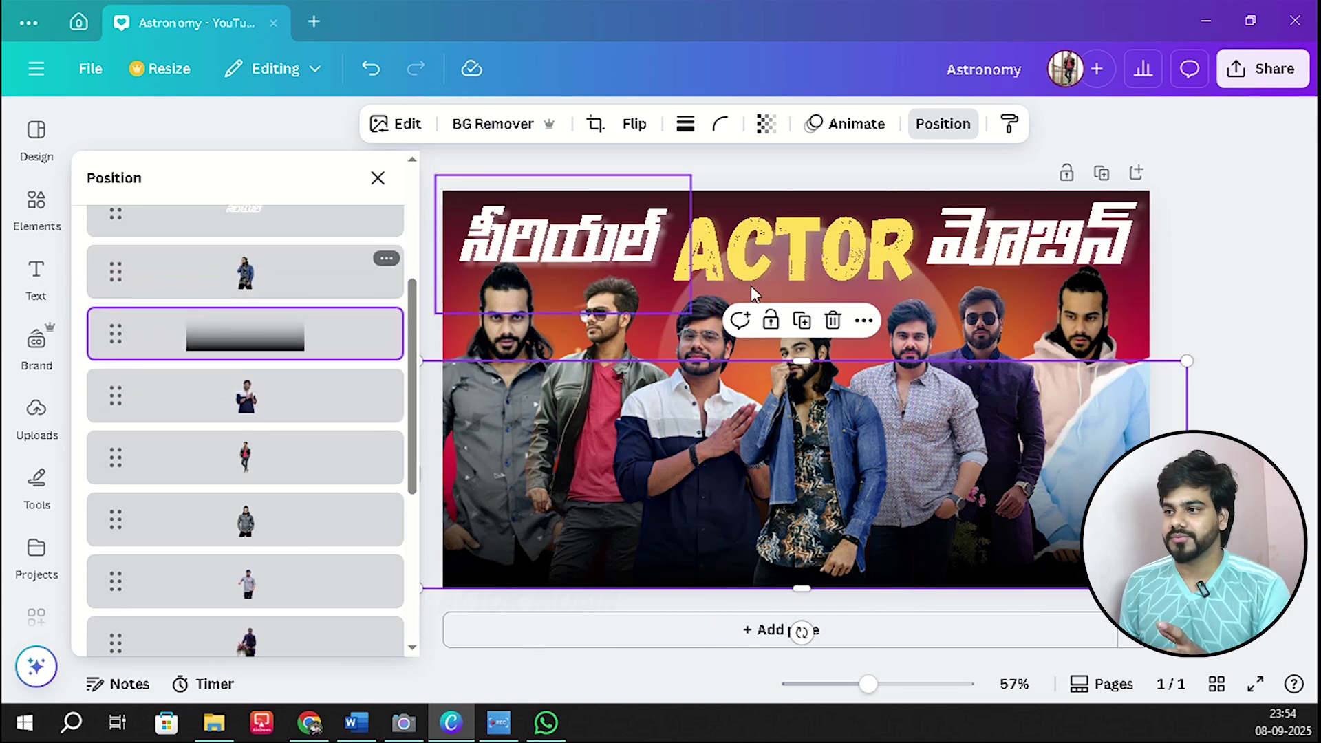
click(1211, 229)
click(1211, 231)
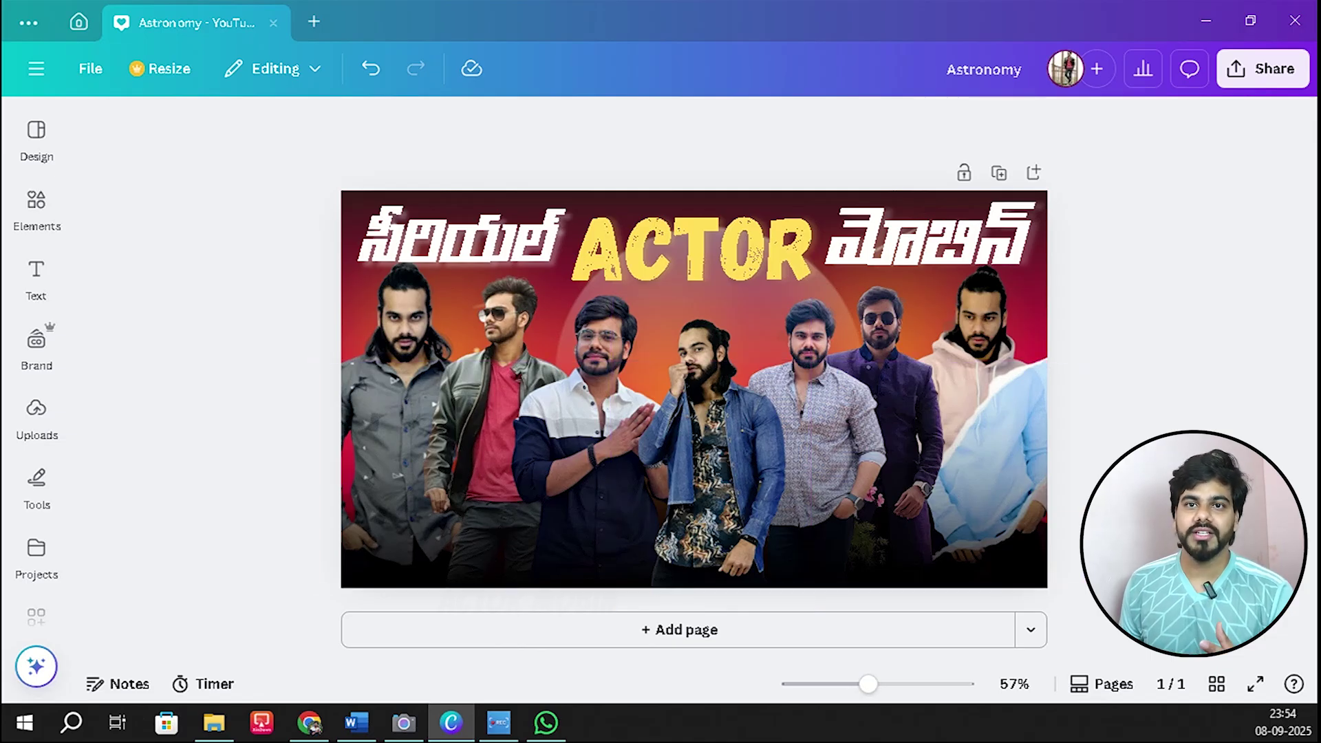
Add another black fade graphic, rotate it upside down and align it over the thumbnail's upper edge behind the title.
click(36, 141)
click(38, 206)
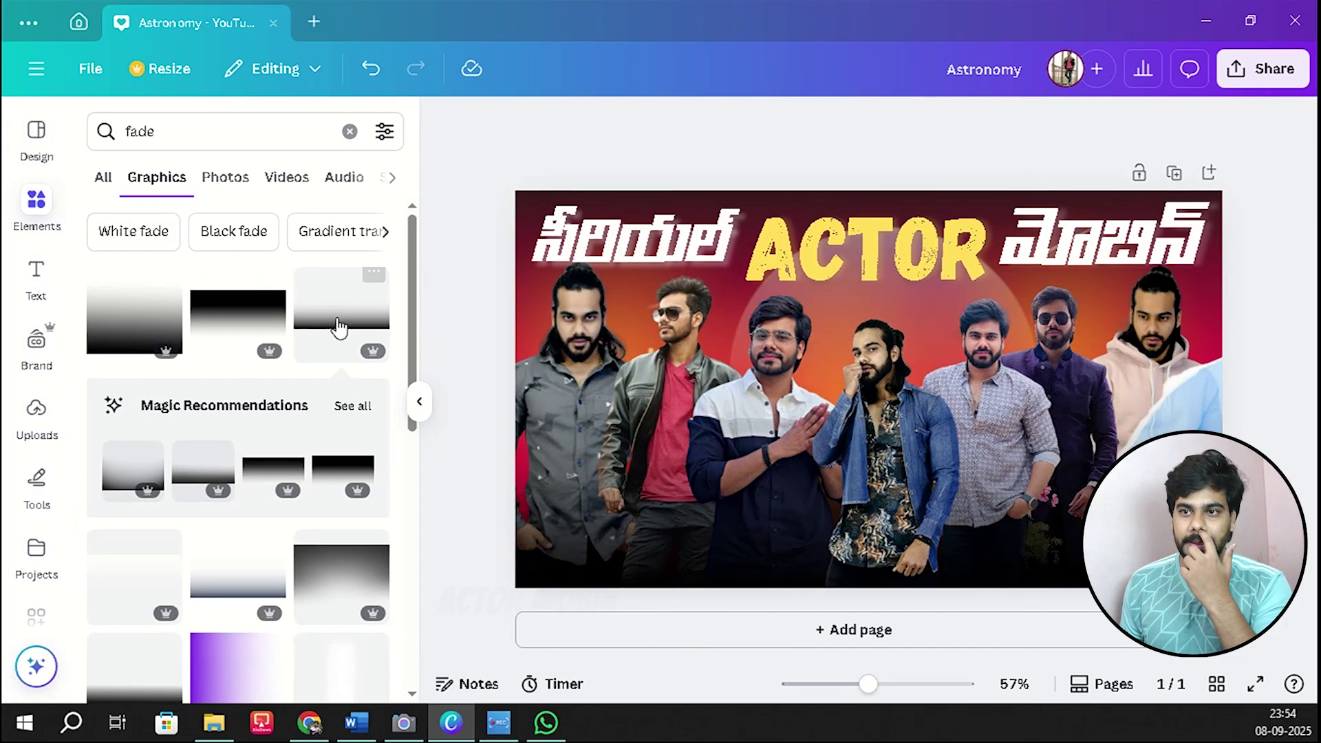
click(302, 328)
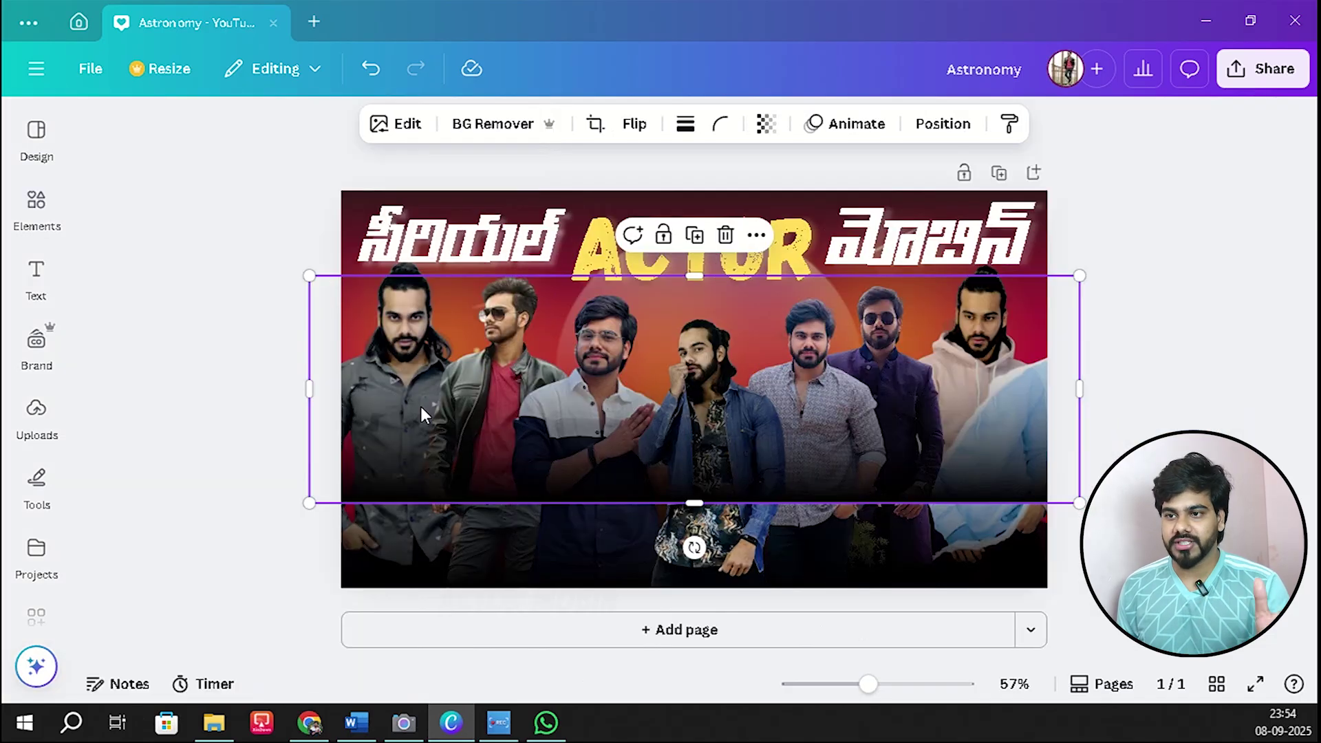
click(419, 402)
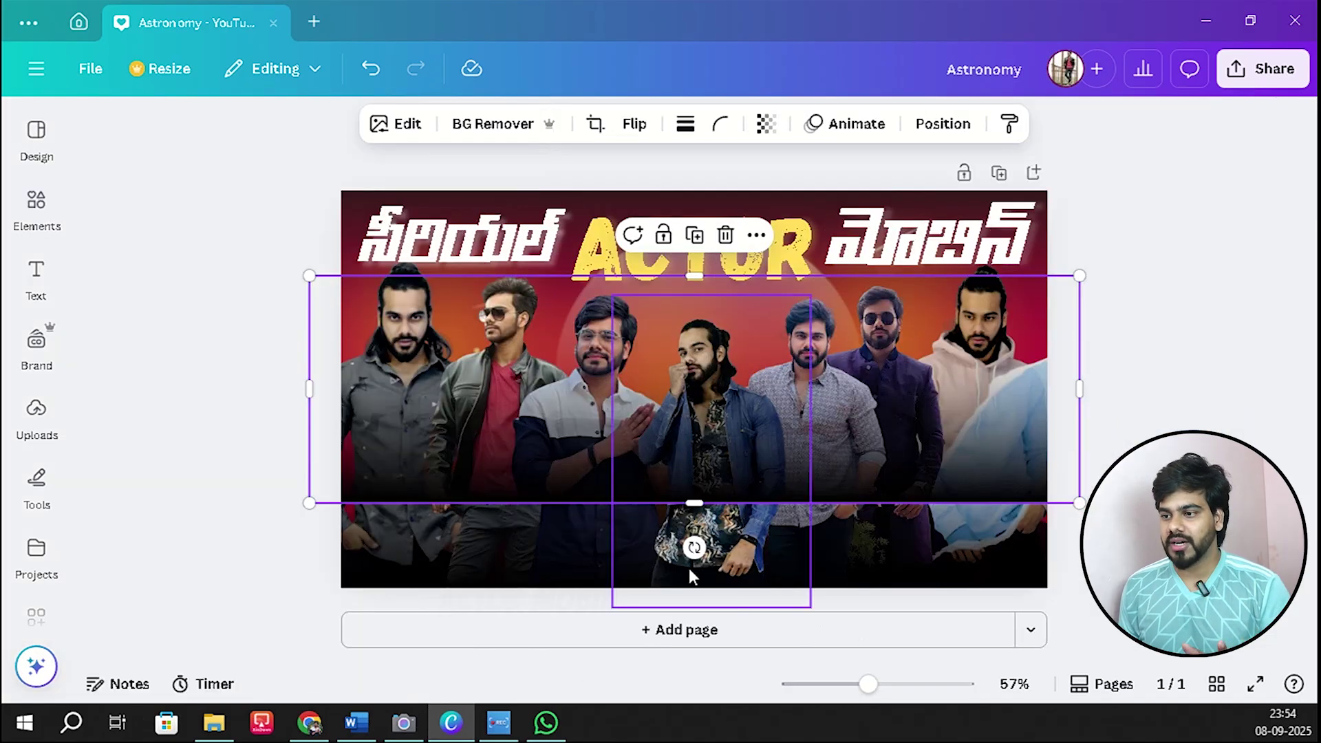
drag(694, 548, 697, 302)
drag(714, 416, 707, 318)
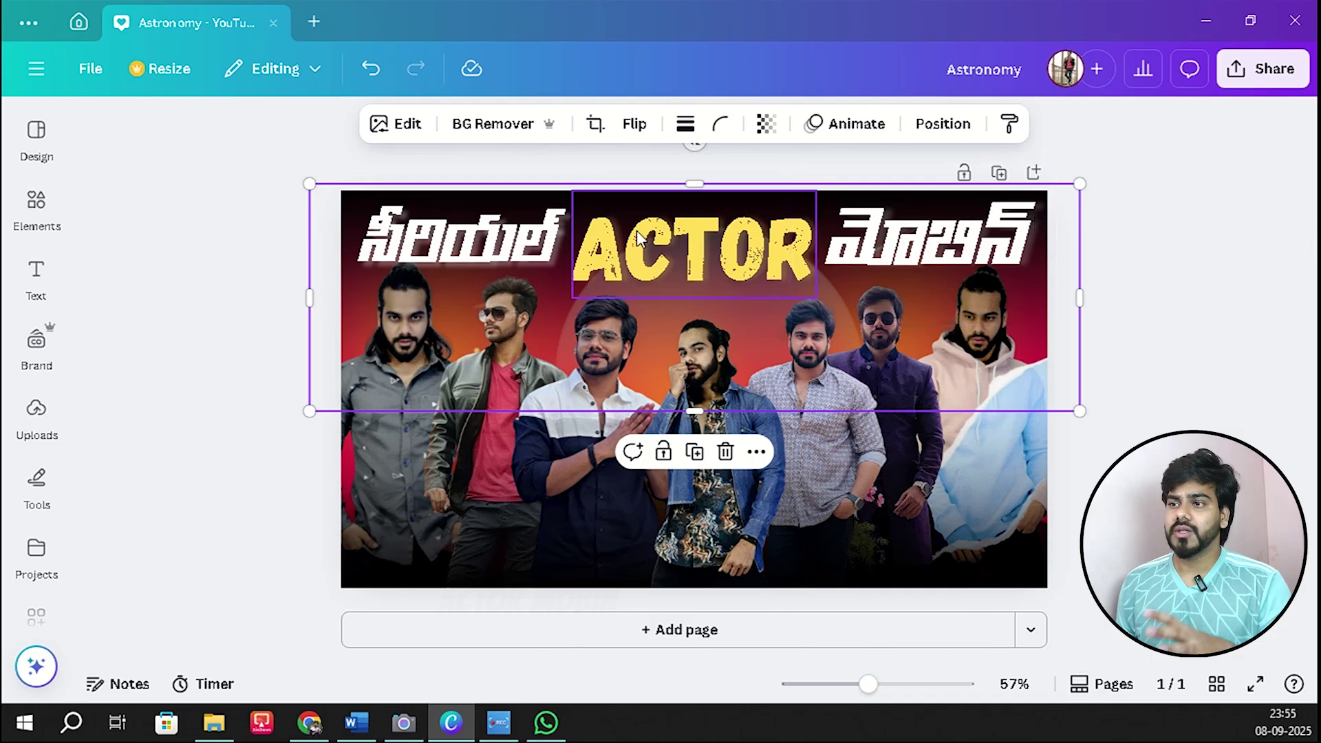
click(1195, 220)
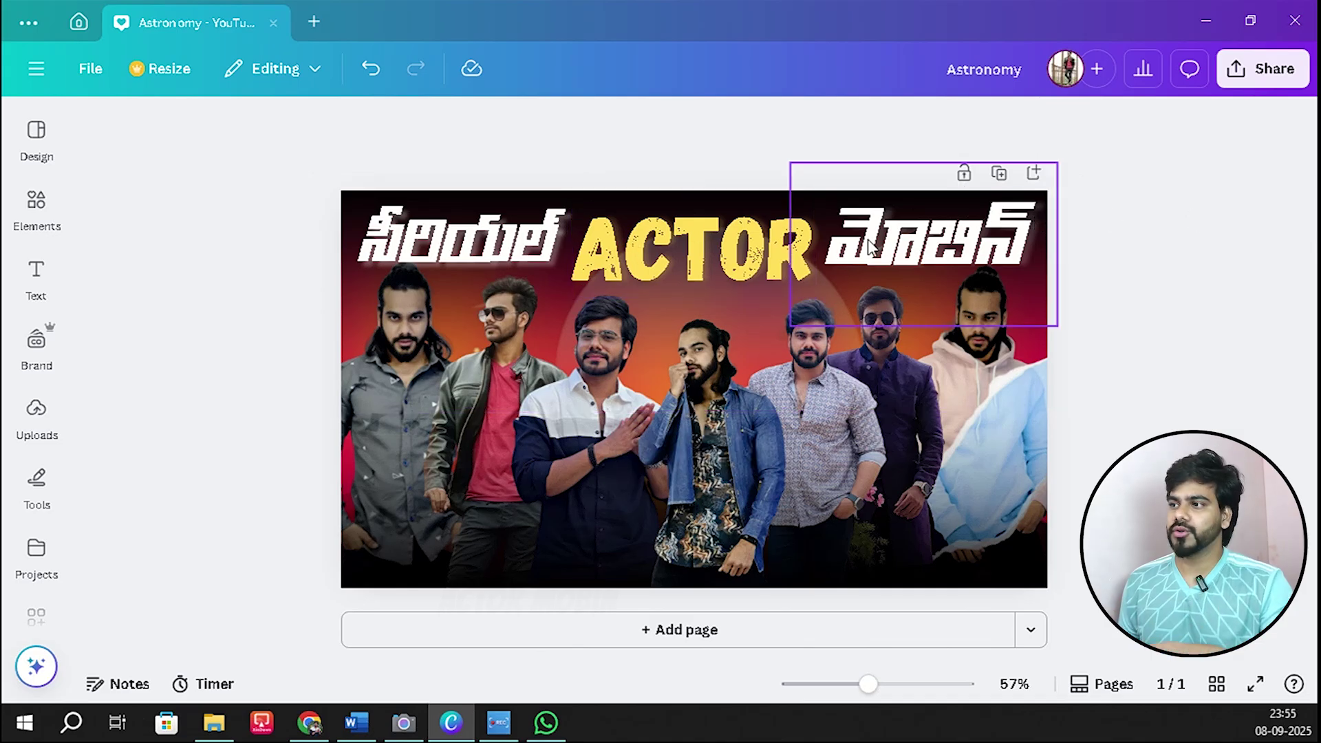
Layer the upper black fade beneath all the photos and yellow glows, just above the background.
click(737, 447)
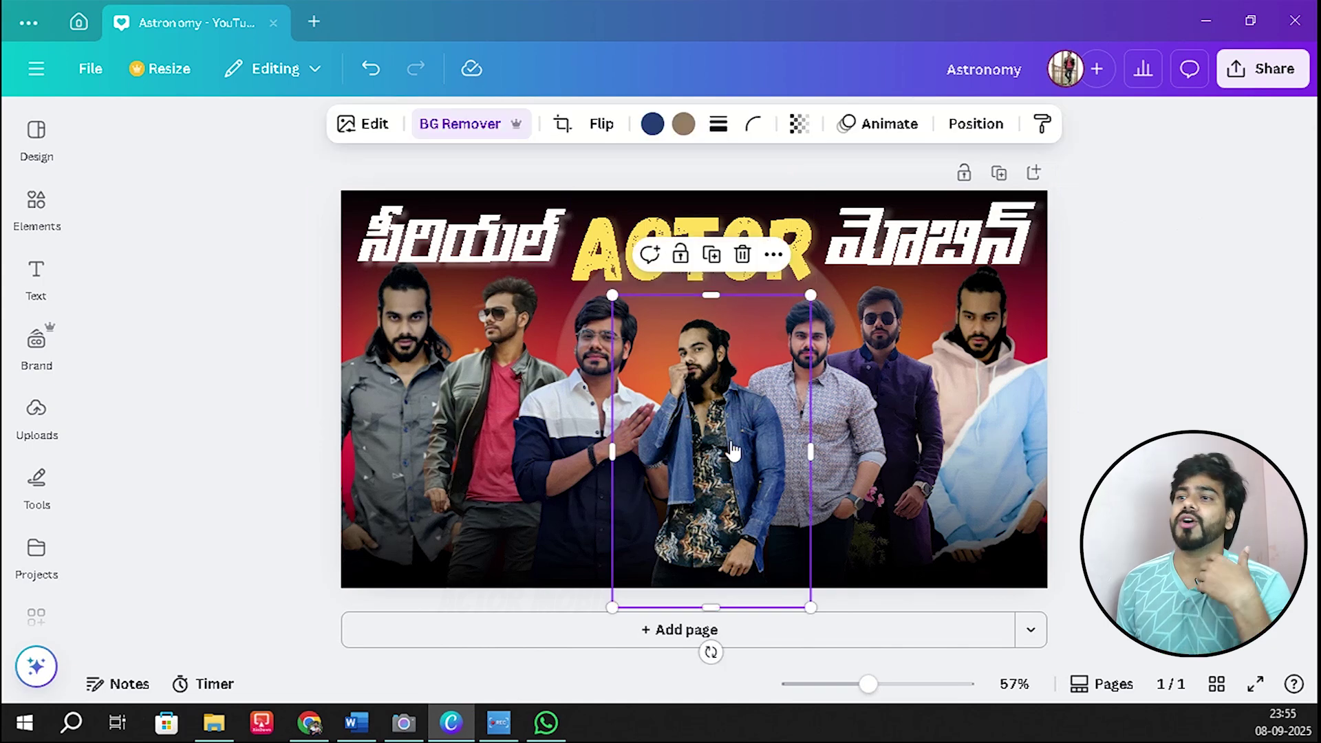
click(977, 124)
click(241, 533)
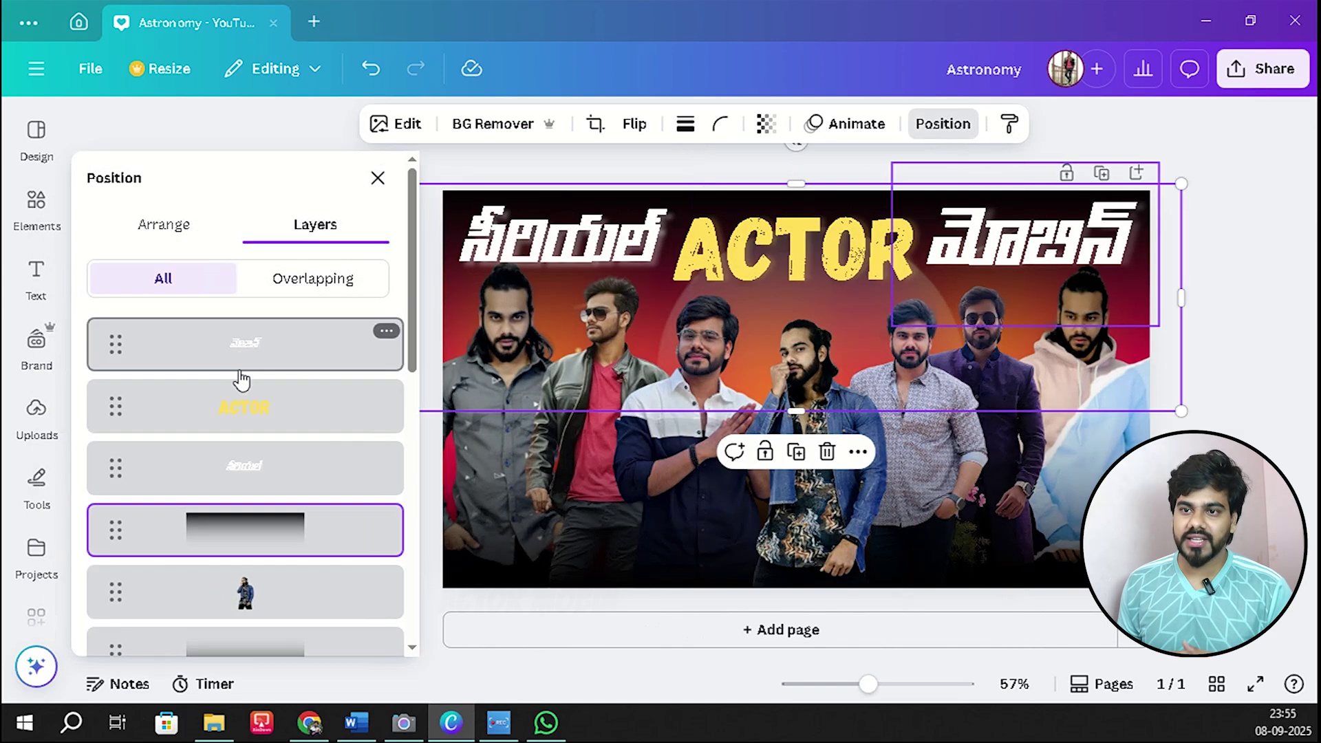
drag(245, 537, 254, 587)
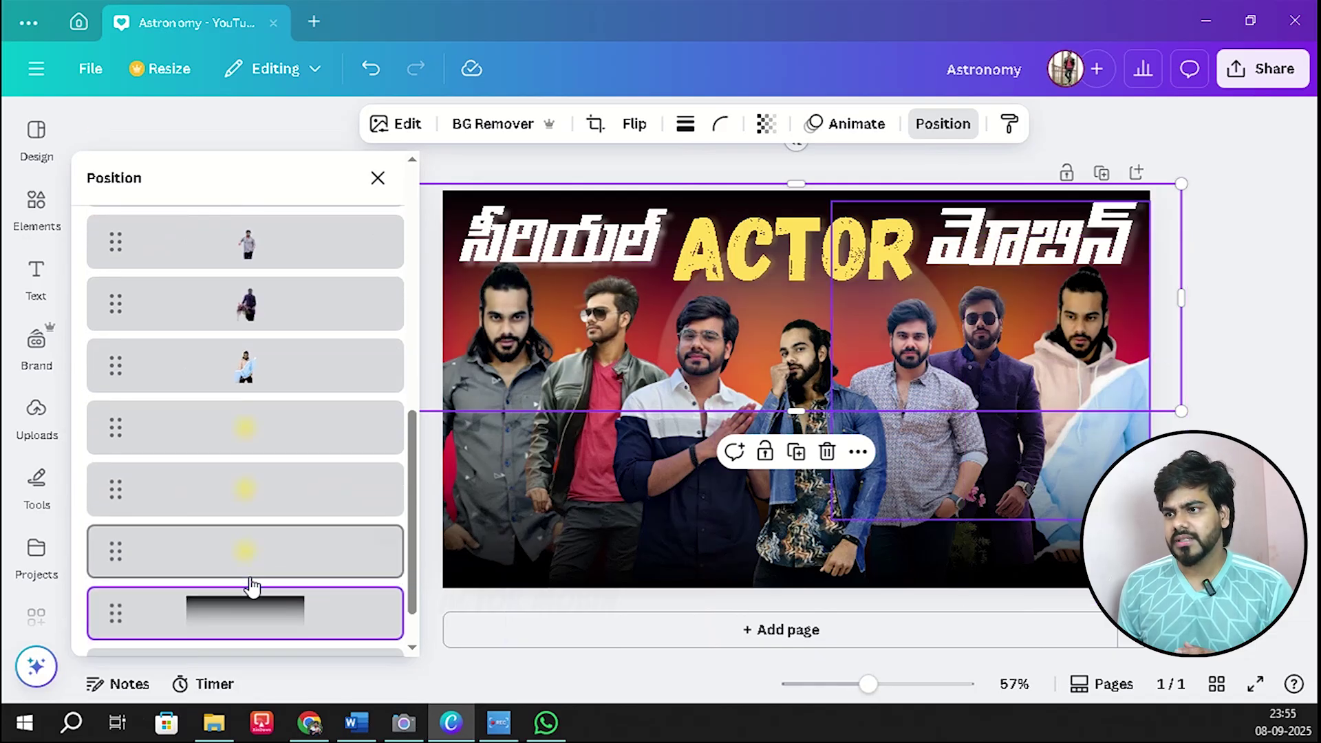
click(1218, 282)
click(1135, 285)
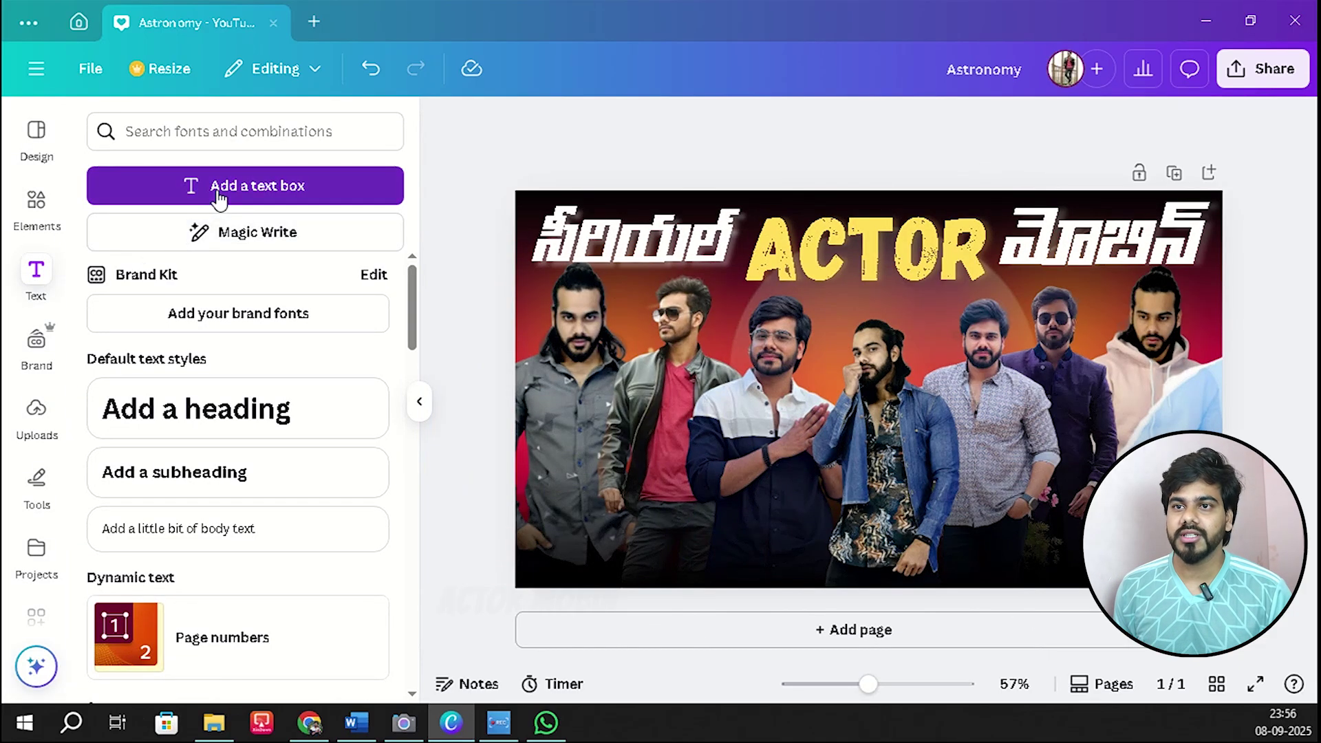
Add a text box, enlarge it to font size 66.5 and enter the word ACTOR followed by the actor's name.
click(220, 194)
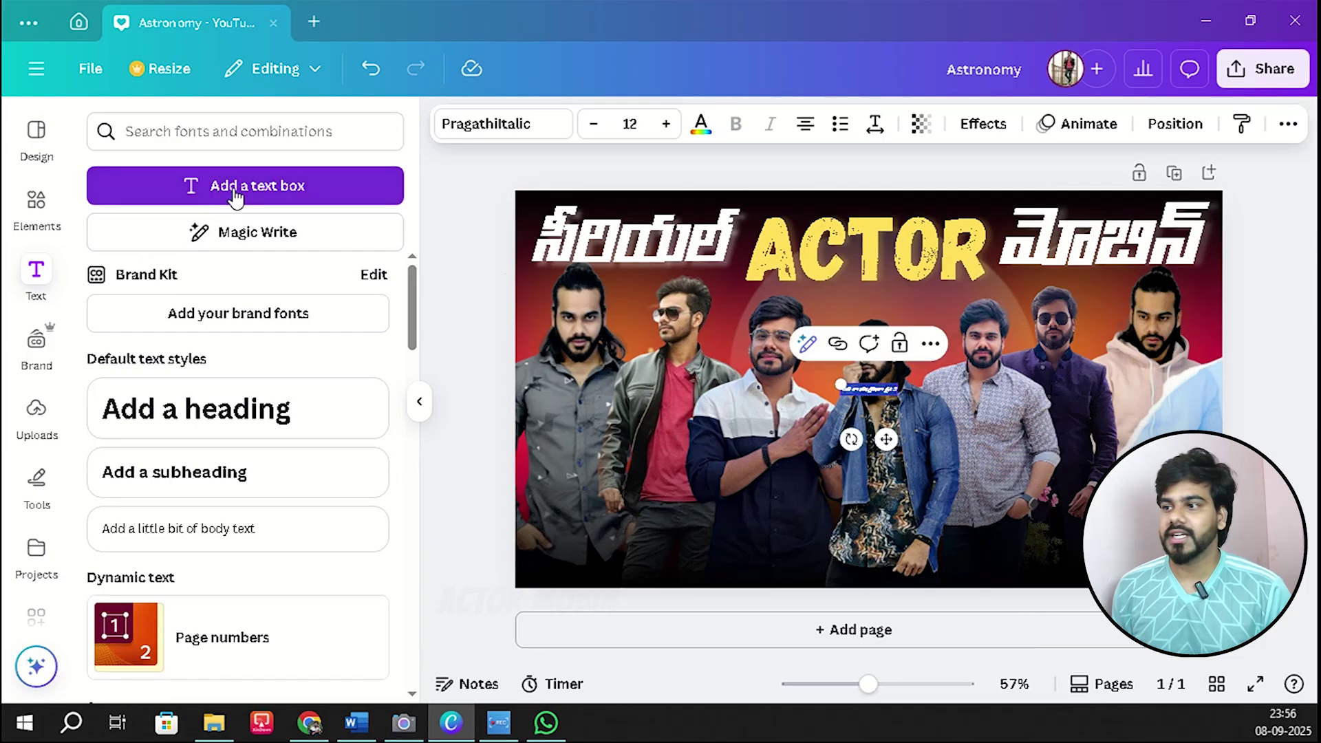
drag(840, 384, 587, 337)
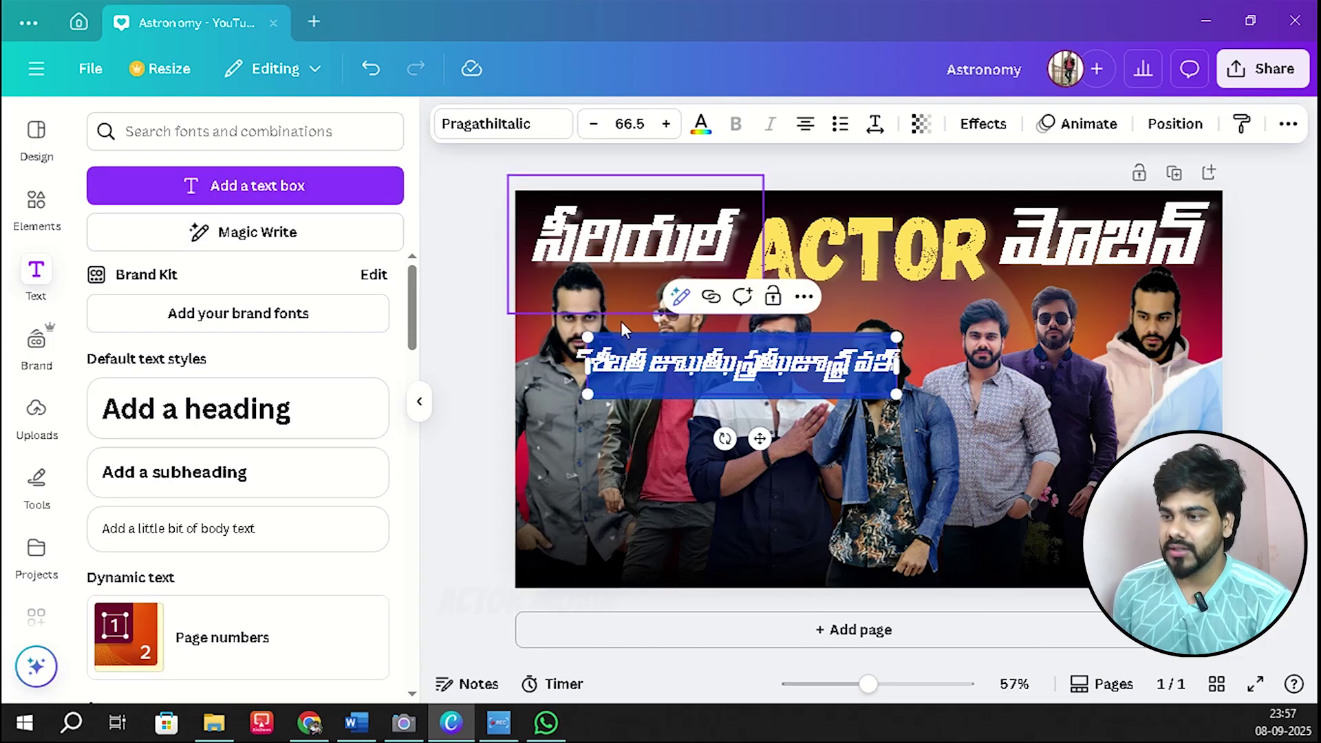
key(ctrl+z)
text(శీత్రి ఏశీ)
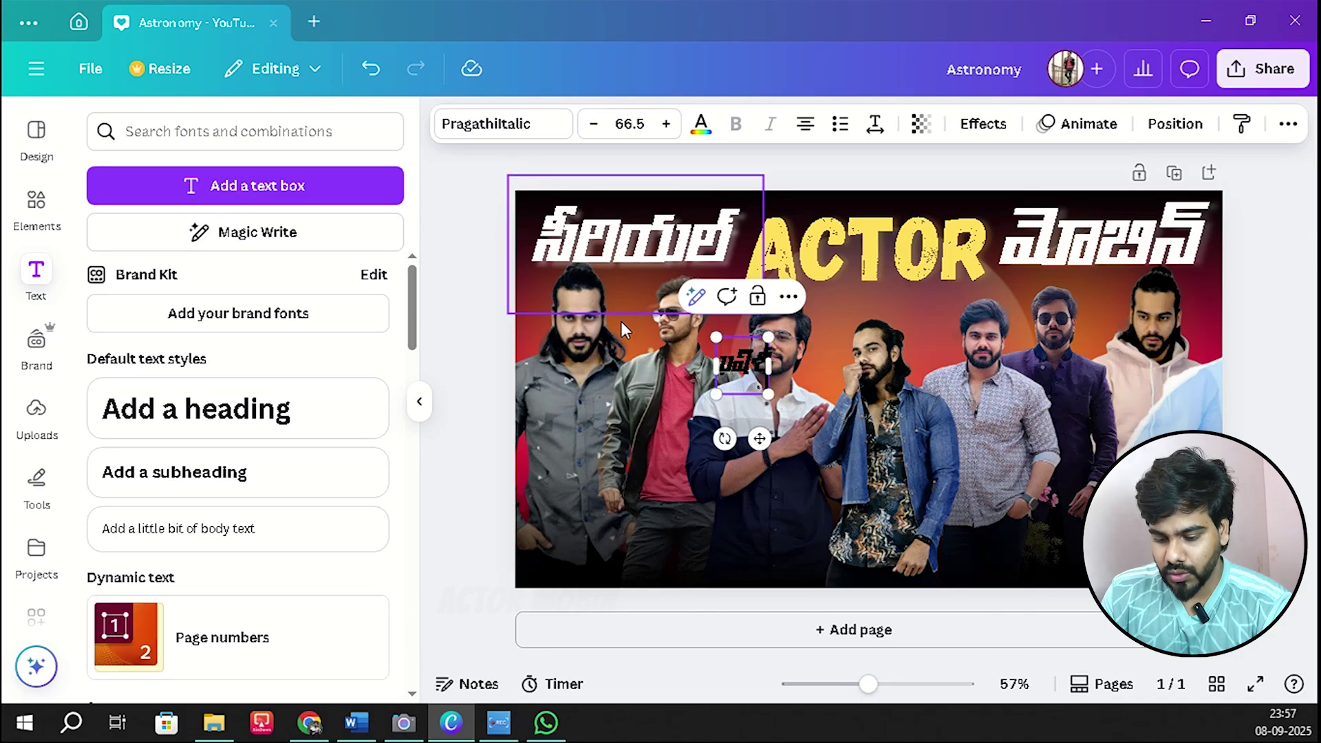
text(మిలిత)
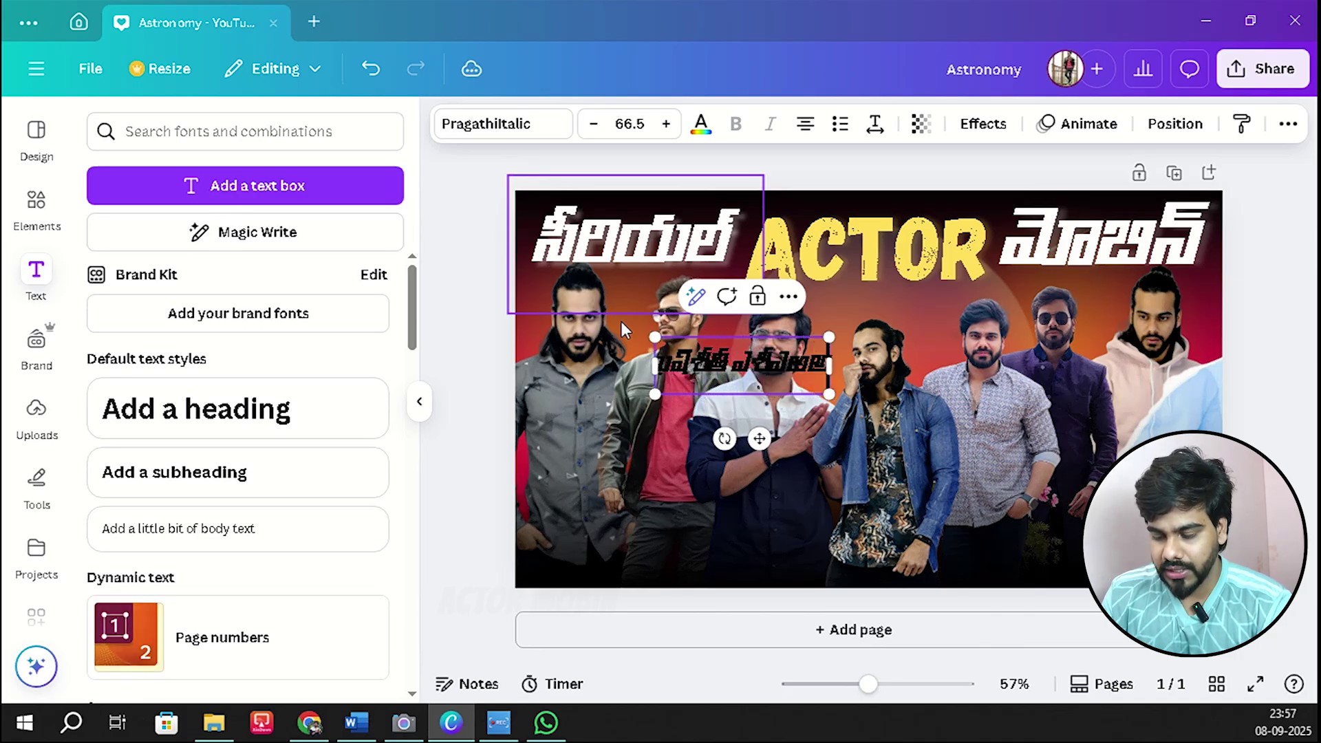
Change the new caption's font to Bebas Neue and enlarge it to size 119.
key(ctrl+a)
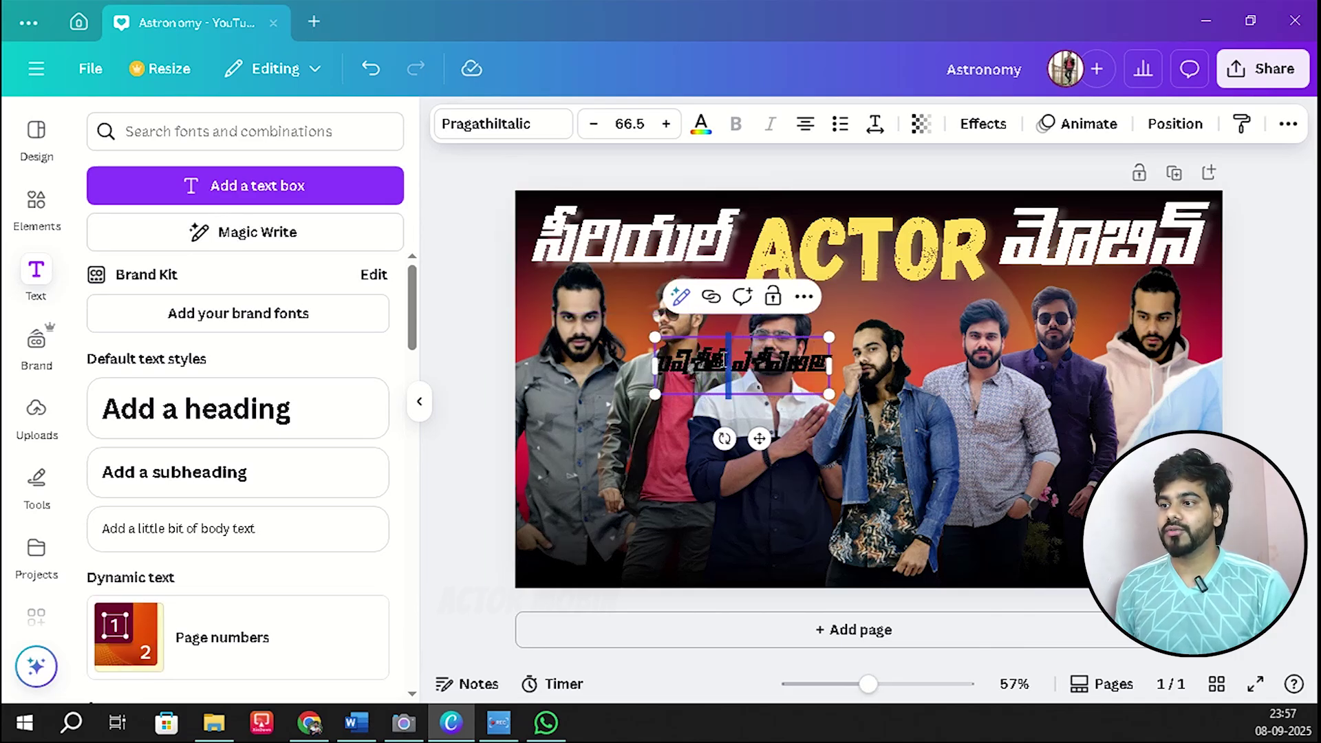
click(507, 124)
click(296, 266)
drag(645, 323, 472, 265)
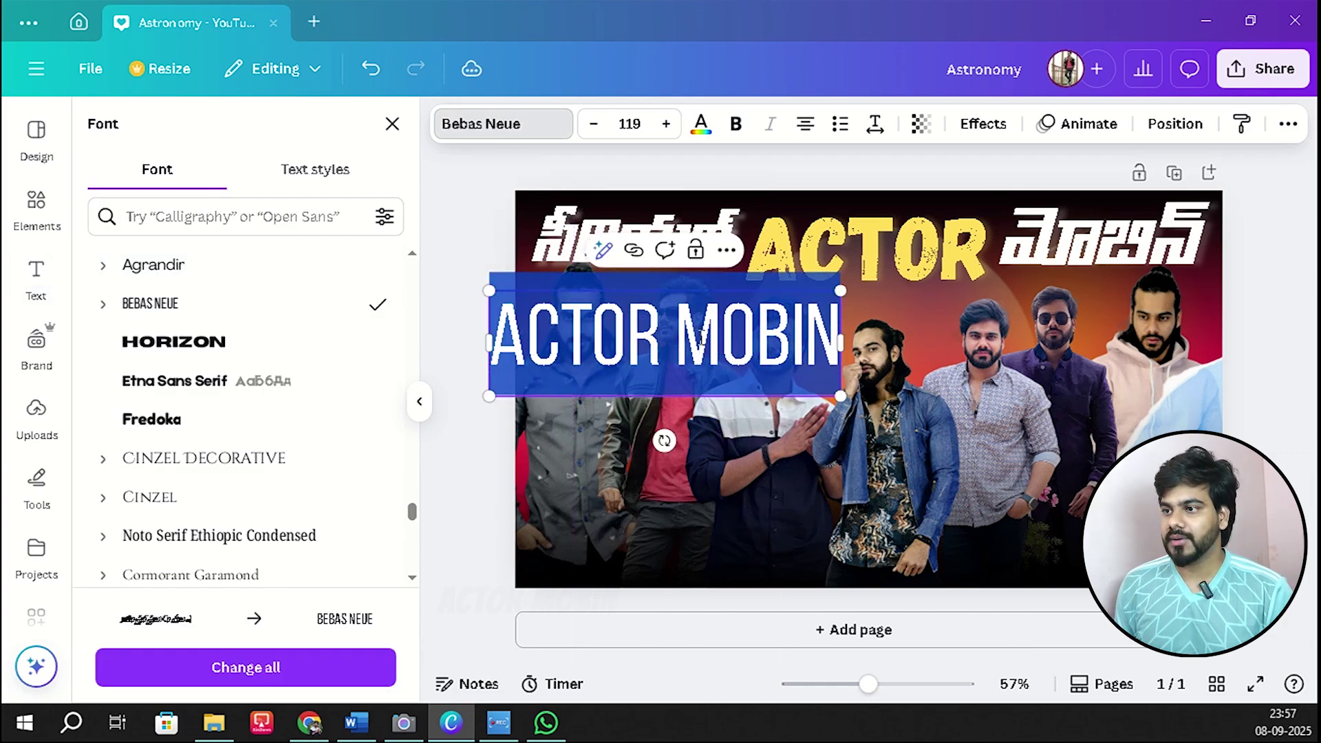
key(Escape)
Move the new caption to the middle of the thumbnail and colour it white.
click(1009, 411)
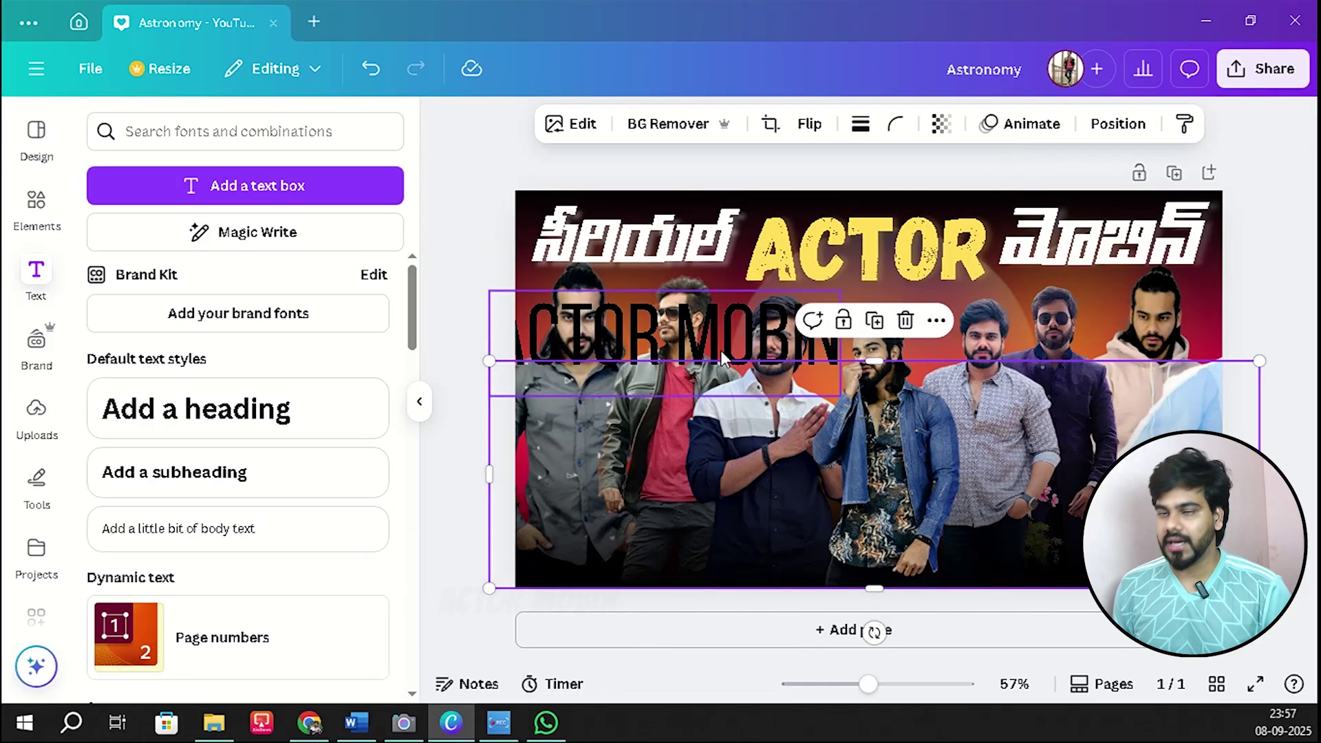
click(722, 357)
drag(735, 347, 944, 372)
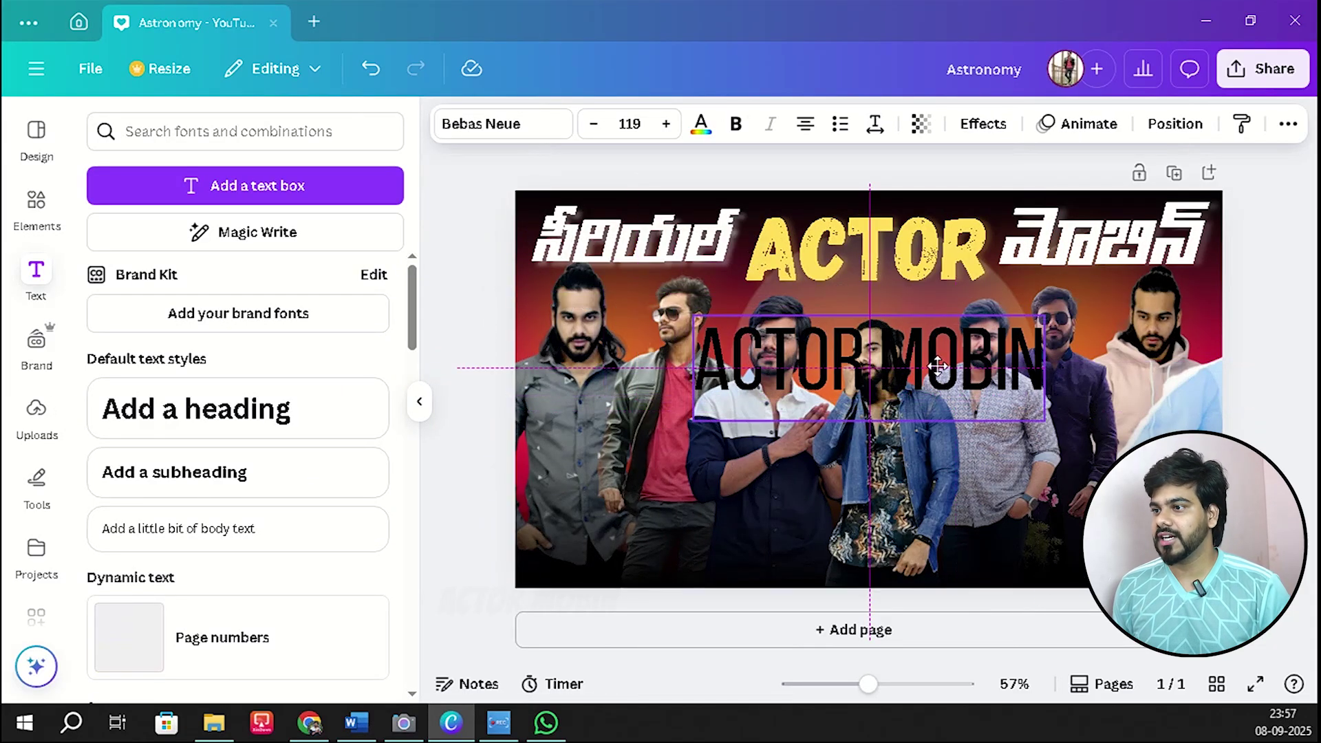
click(701, 126)
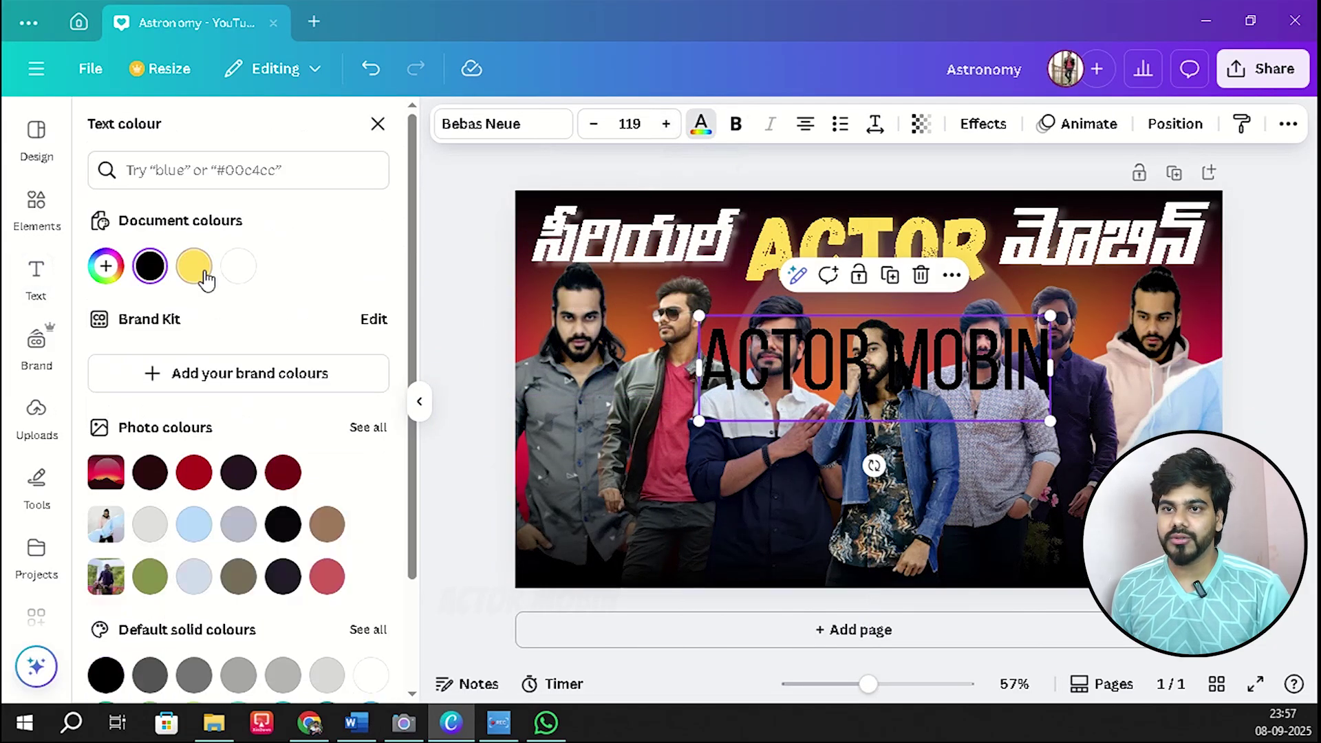
click(236, 269)
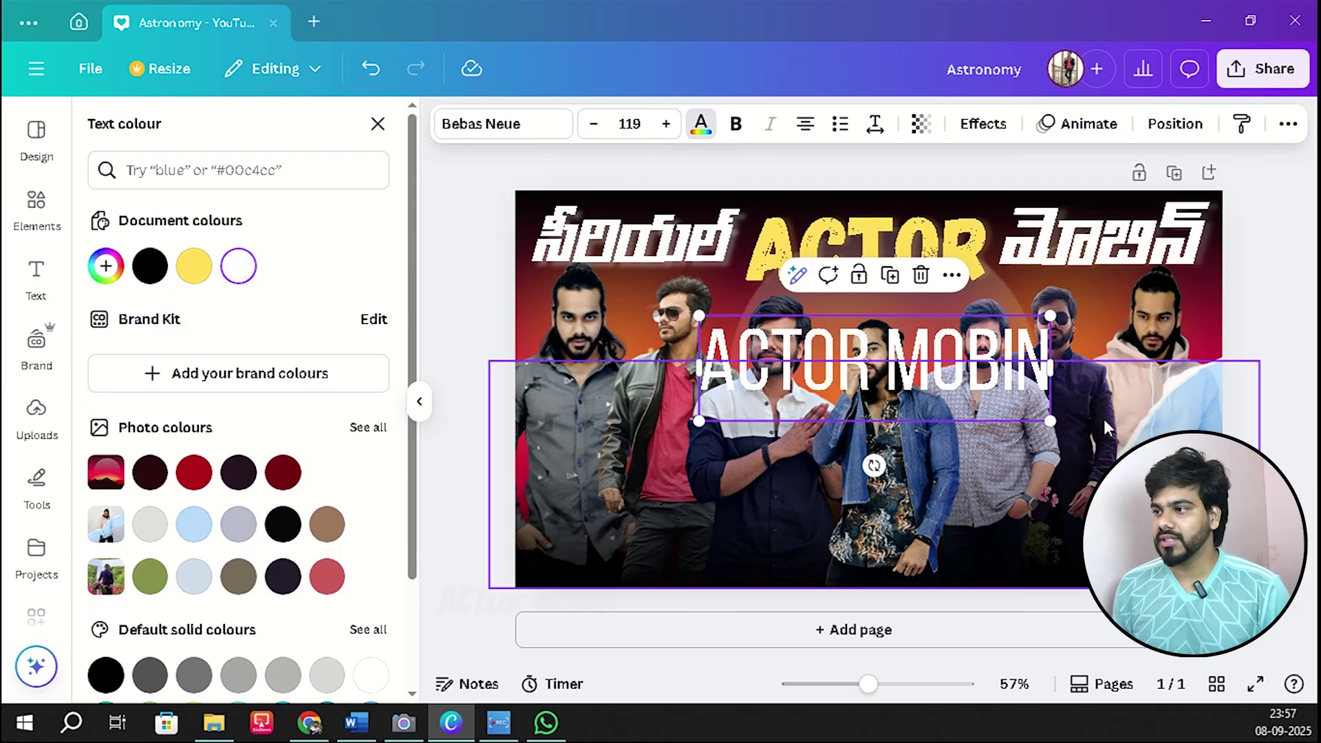
Shrink the white caption to font size 19.5 in a wider text box and increase its letter spacing.
drag(1053, 370, 1185, 375)
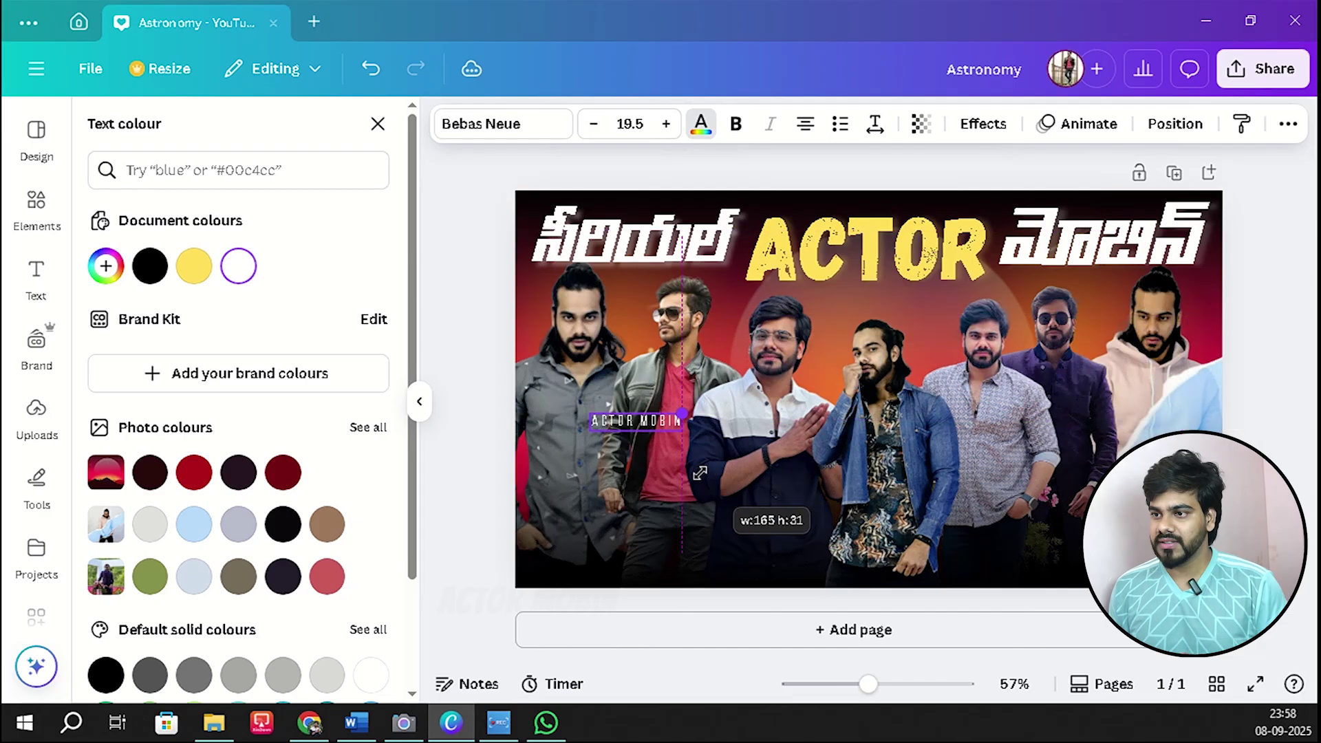
drag(700, 473, 699, 471)
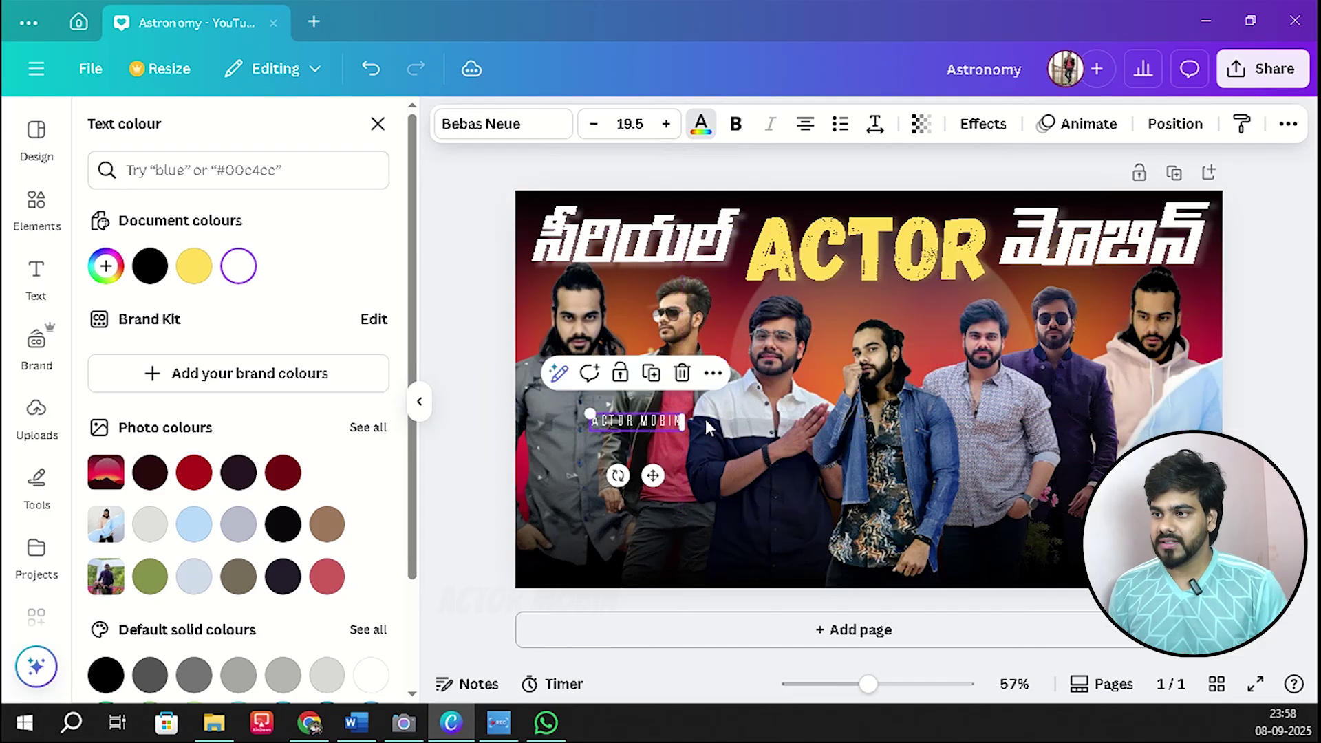
drag(704, 422, 777, 423)
click(876, 123)
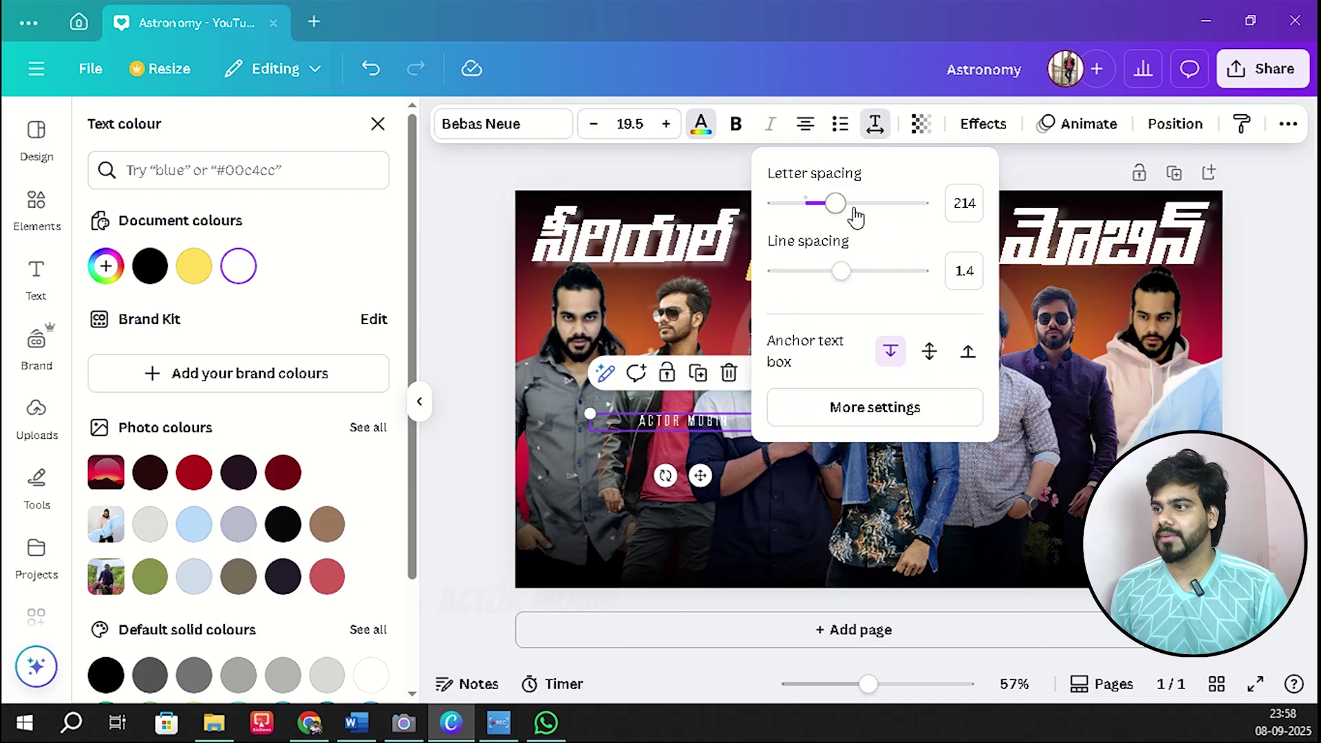
drag(837, 210, 868, 211)
click(1289, 216)
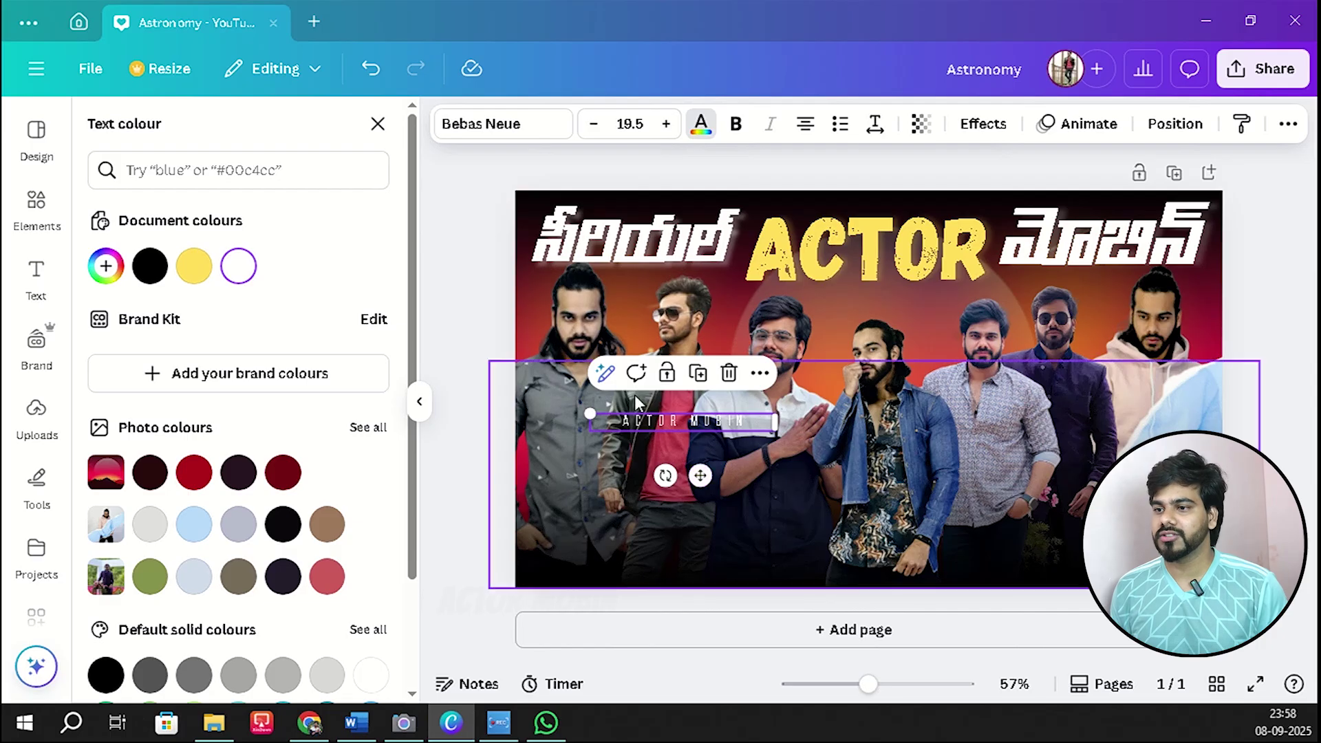
Reduce the spaced caption to font size 15.4 and place it centred above the yellow ACTOR title word.
drag(587, 413, 628, 418)
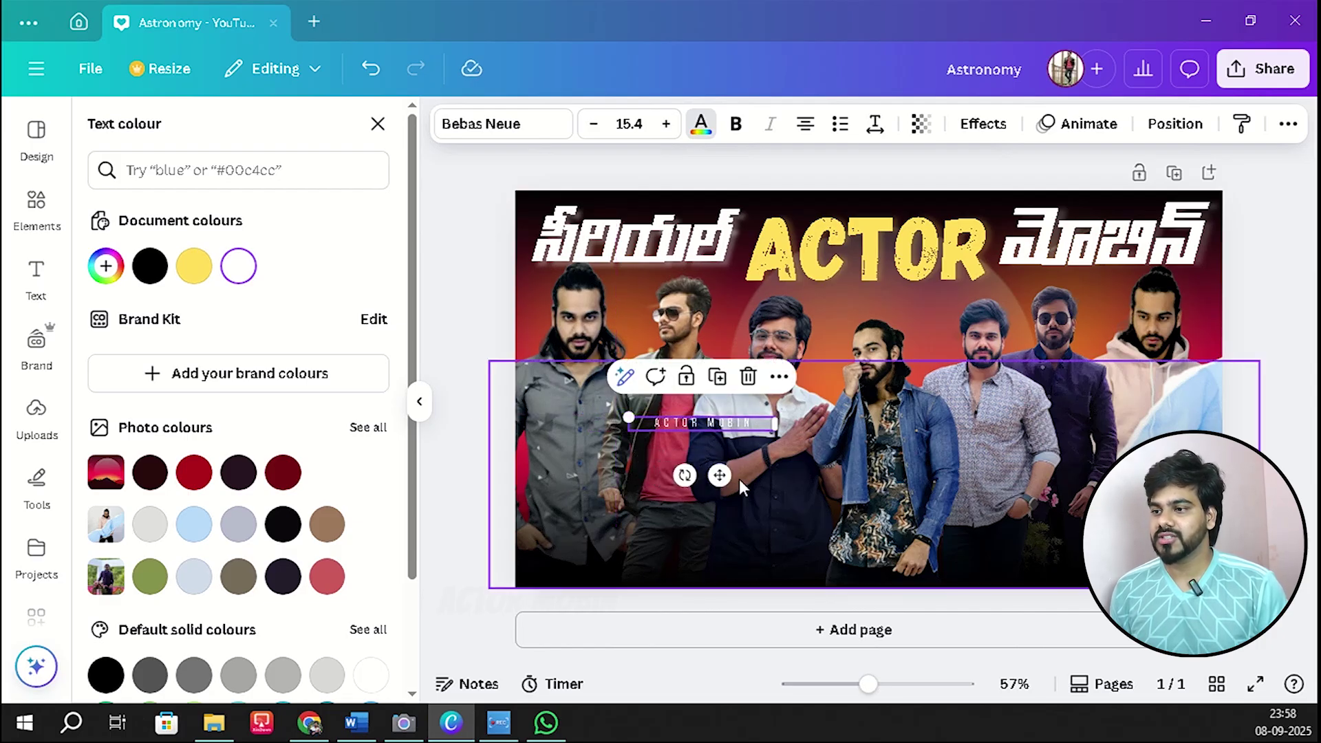
drag(720, 476, 884, 256)
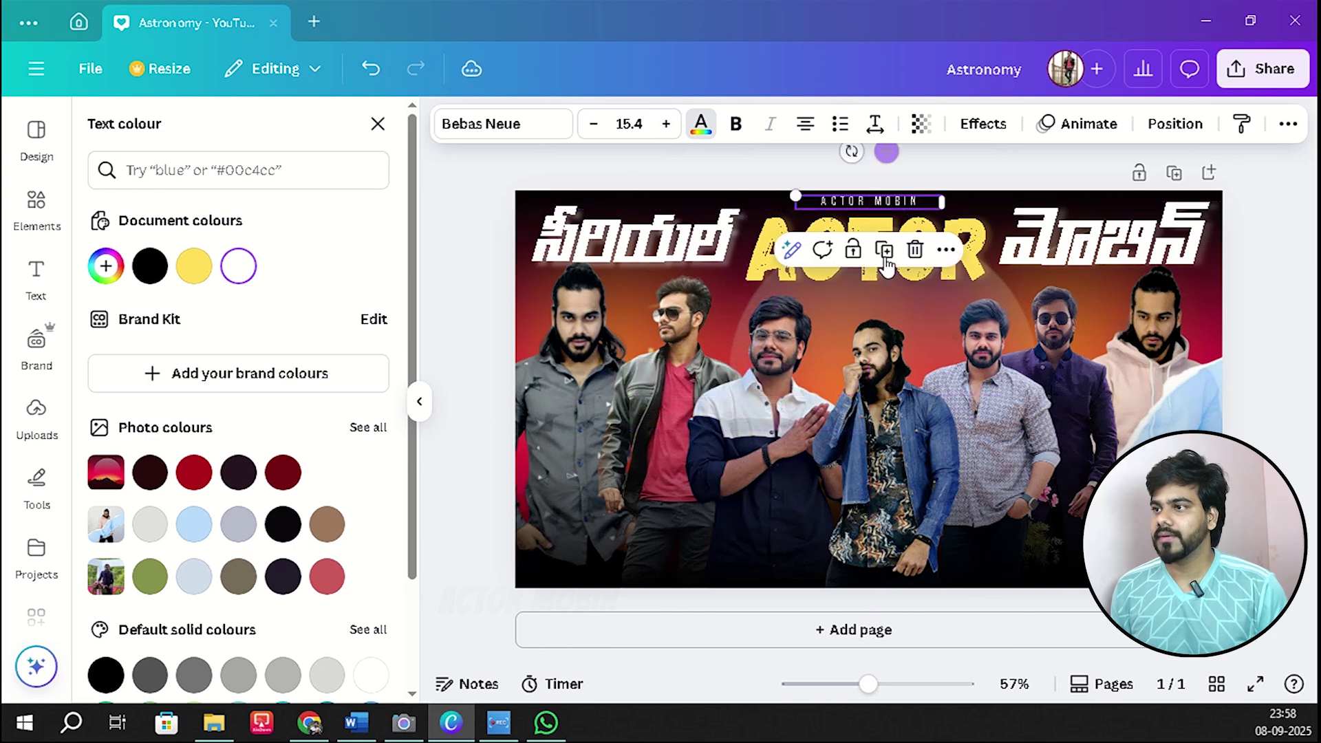
Lower the small caption's opacity so it fades into the dark upper edge.
click(922, 130)
drag(910, 203, 868, 208)
click(1278, 215)
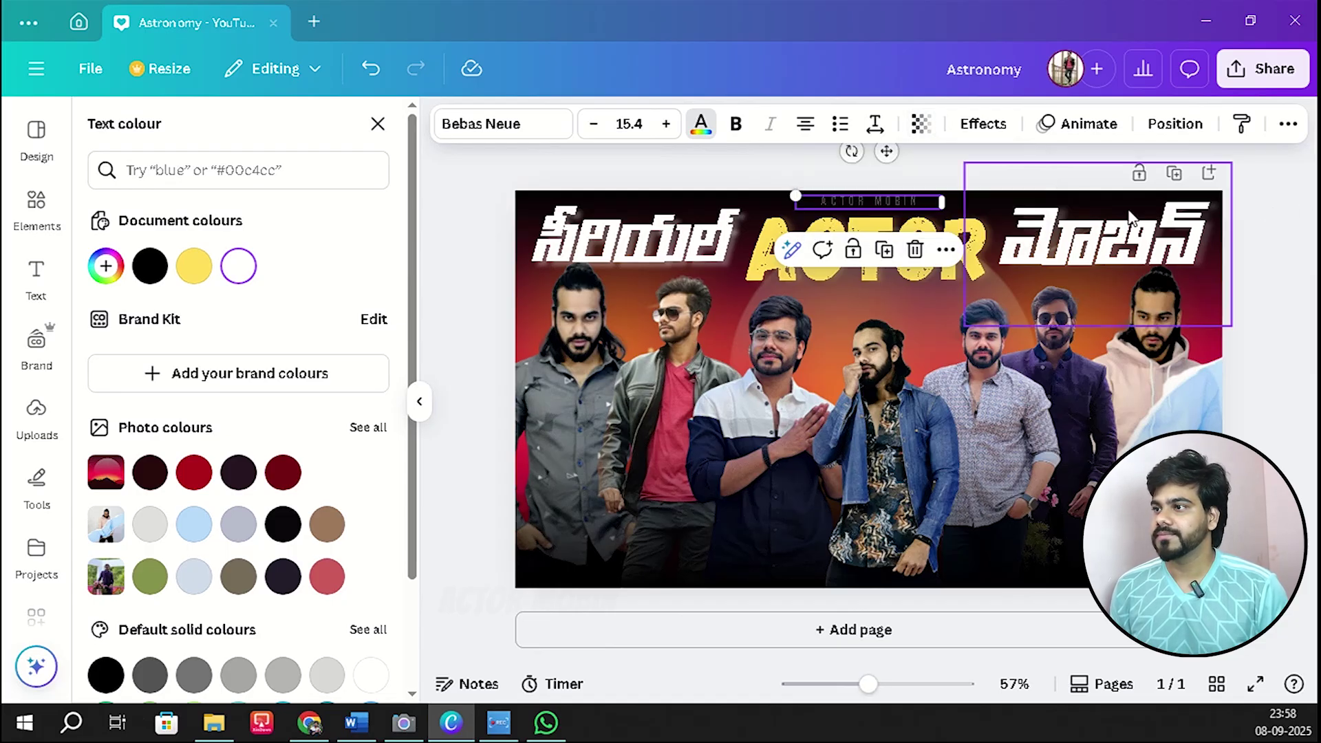
click(1250, 242)
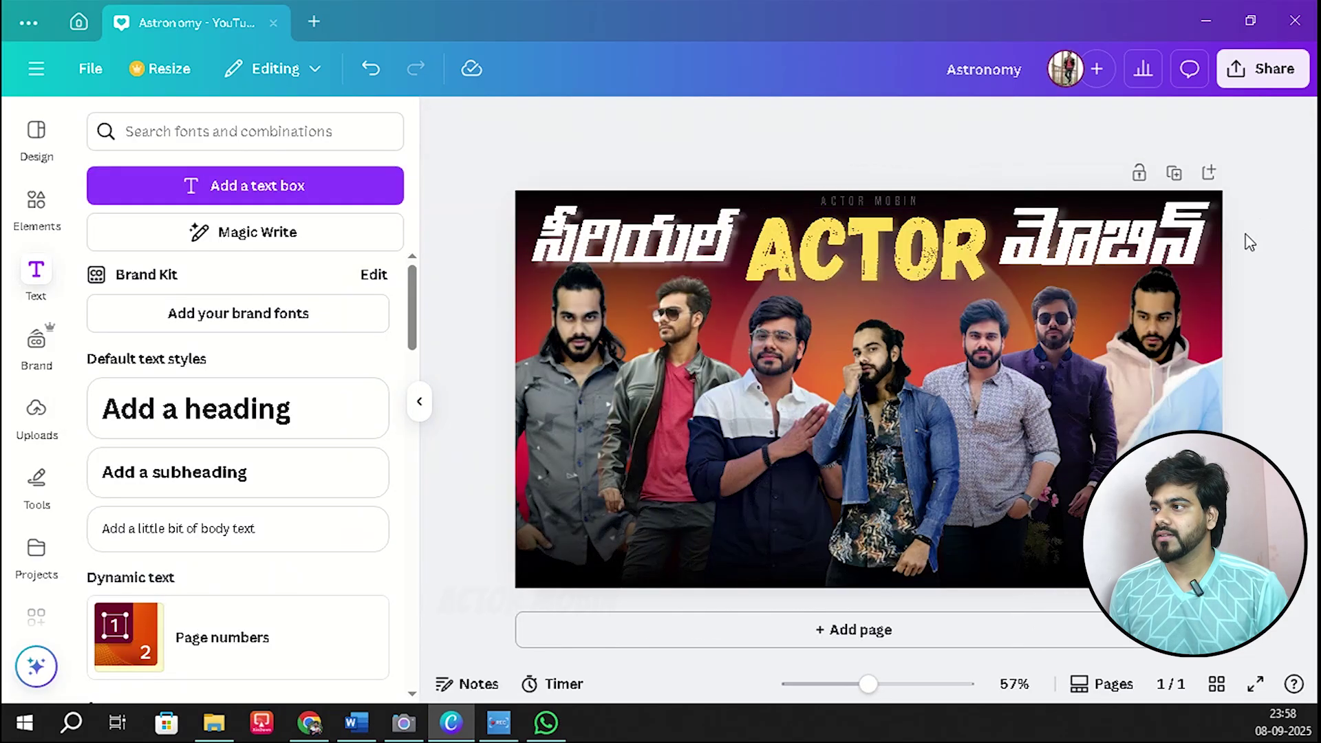
Collapse the side panel and preview the finished thumbnail in full screen.
click(419, 402)
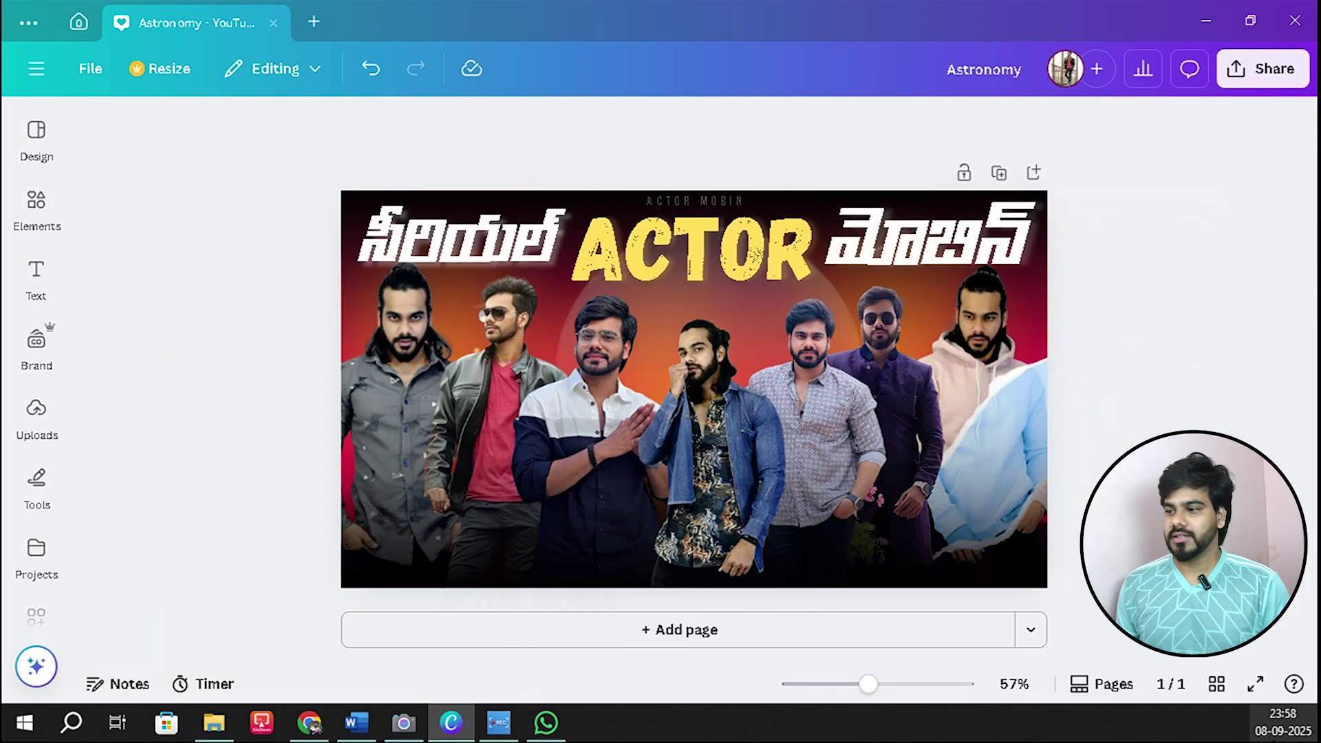
click(1255, 687)
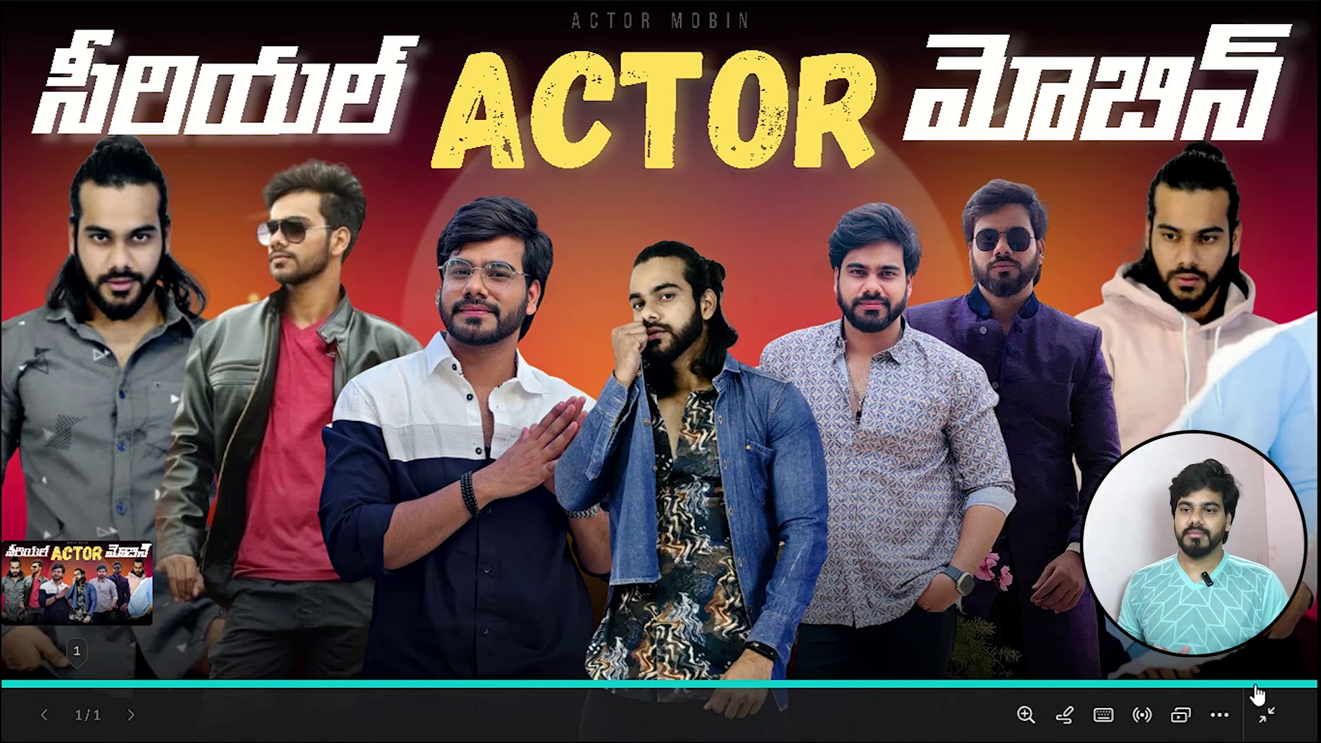
click(1266, 415)
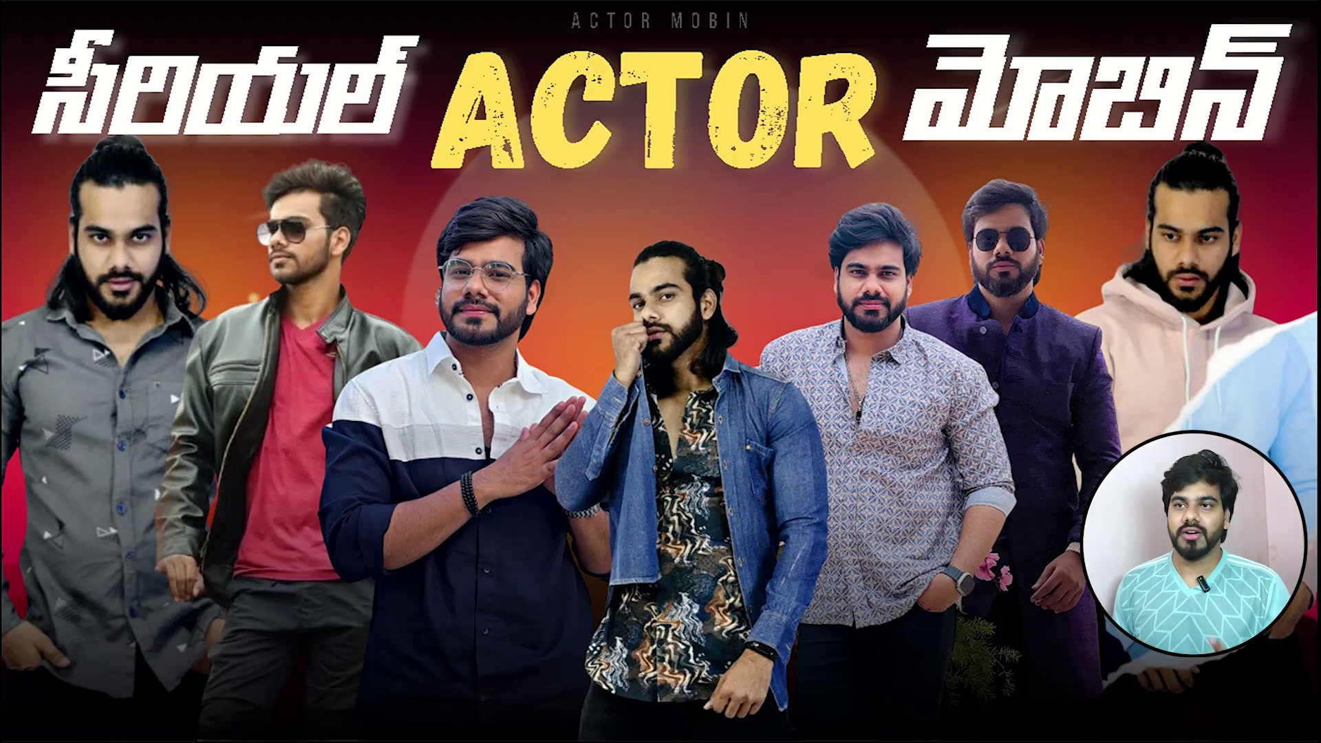
click(1284, 184)
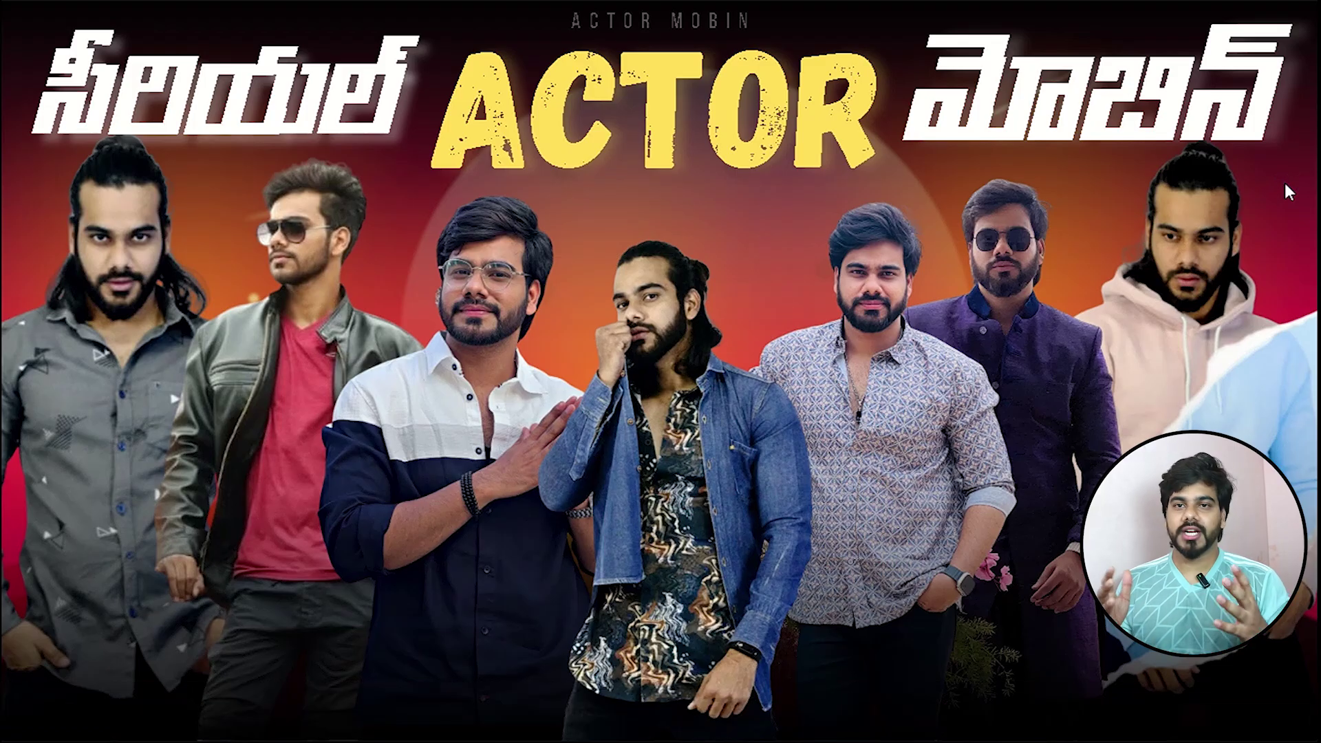